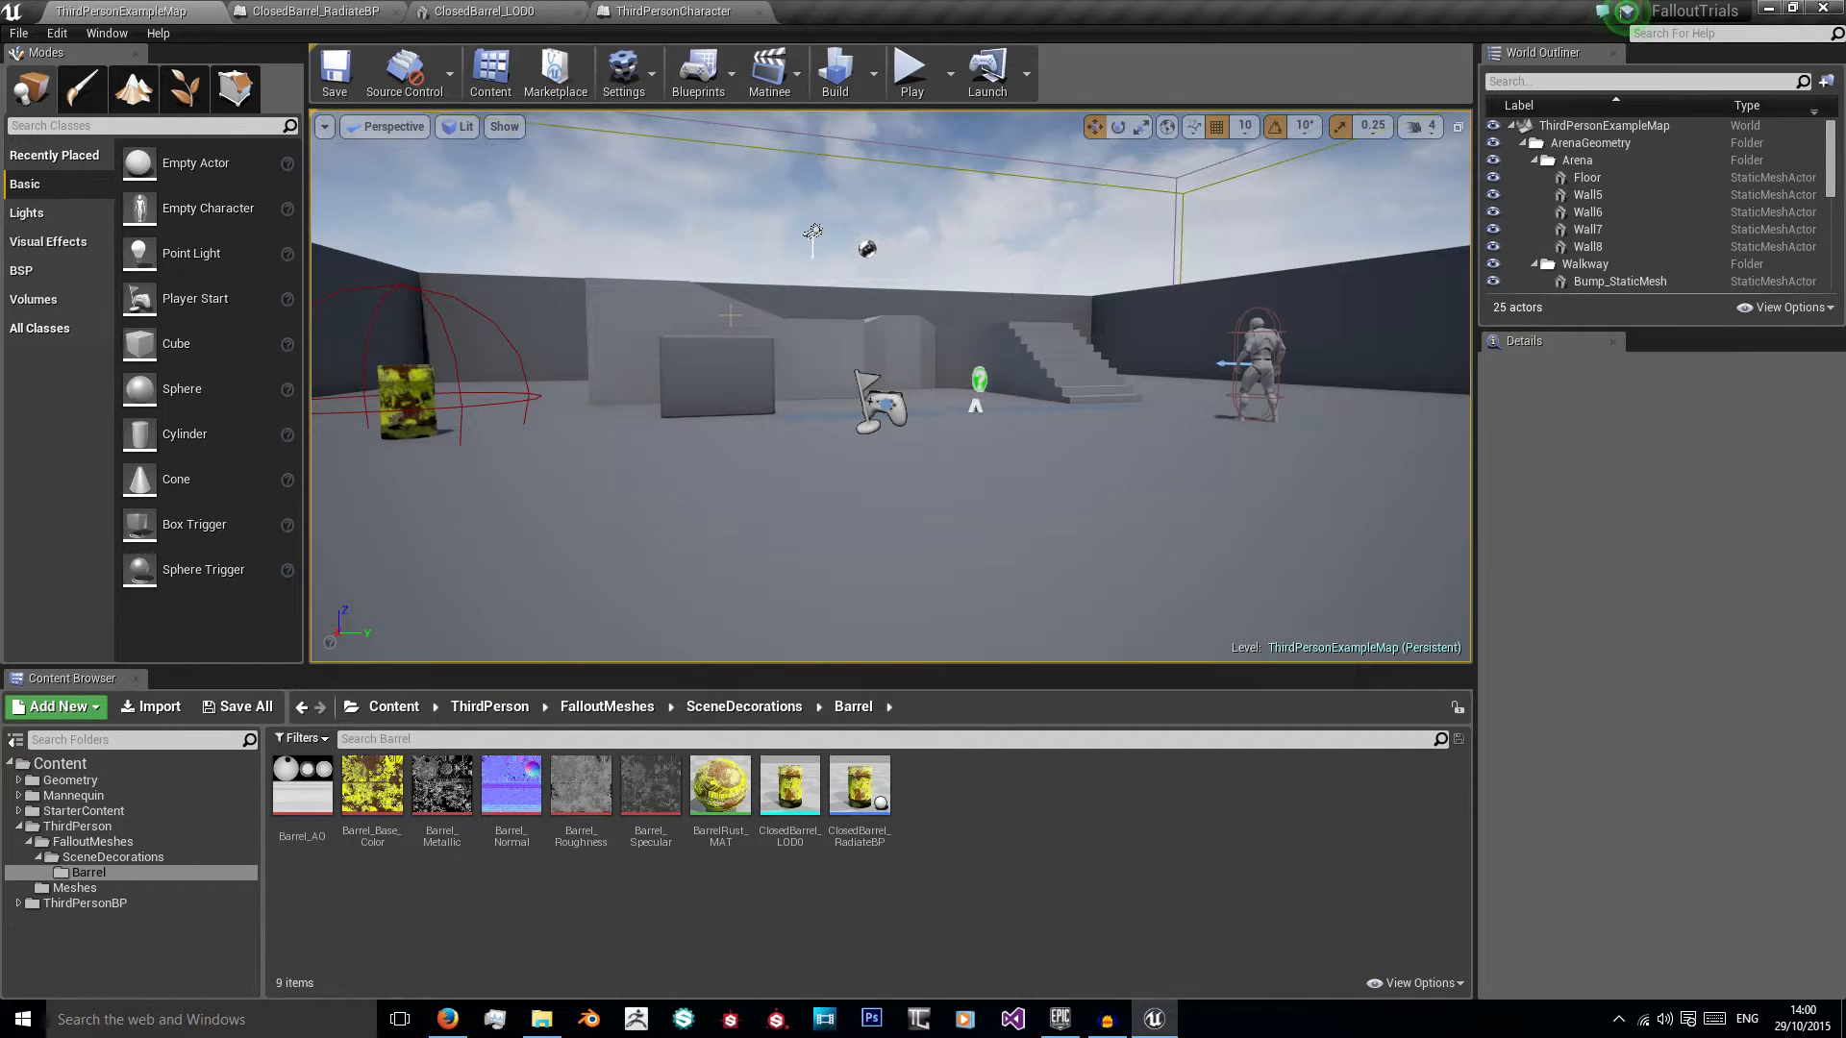
# Step: Play-test the level, running the character up to the yellow barrel and away from it, and end the play session
pyautogui.click(911, 72)
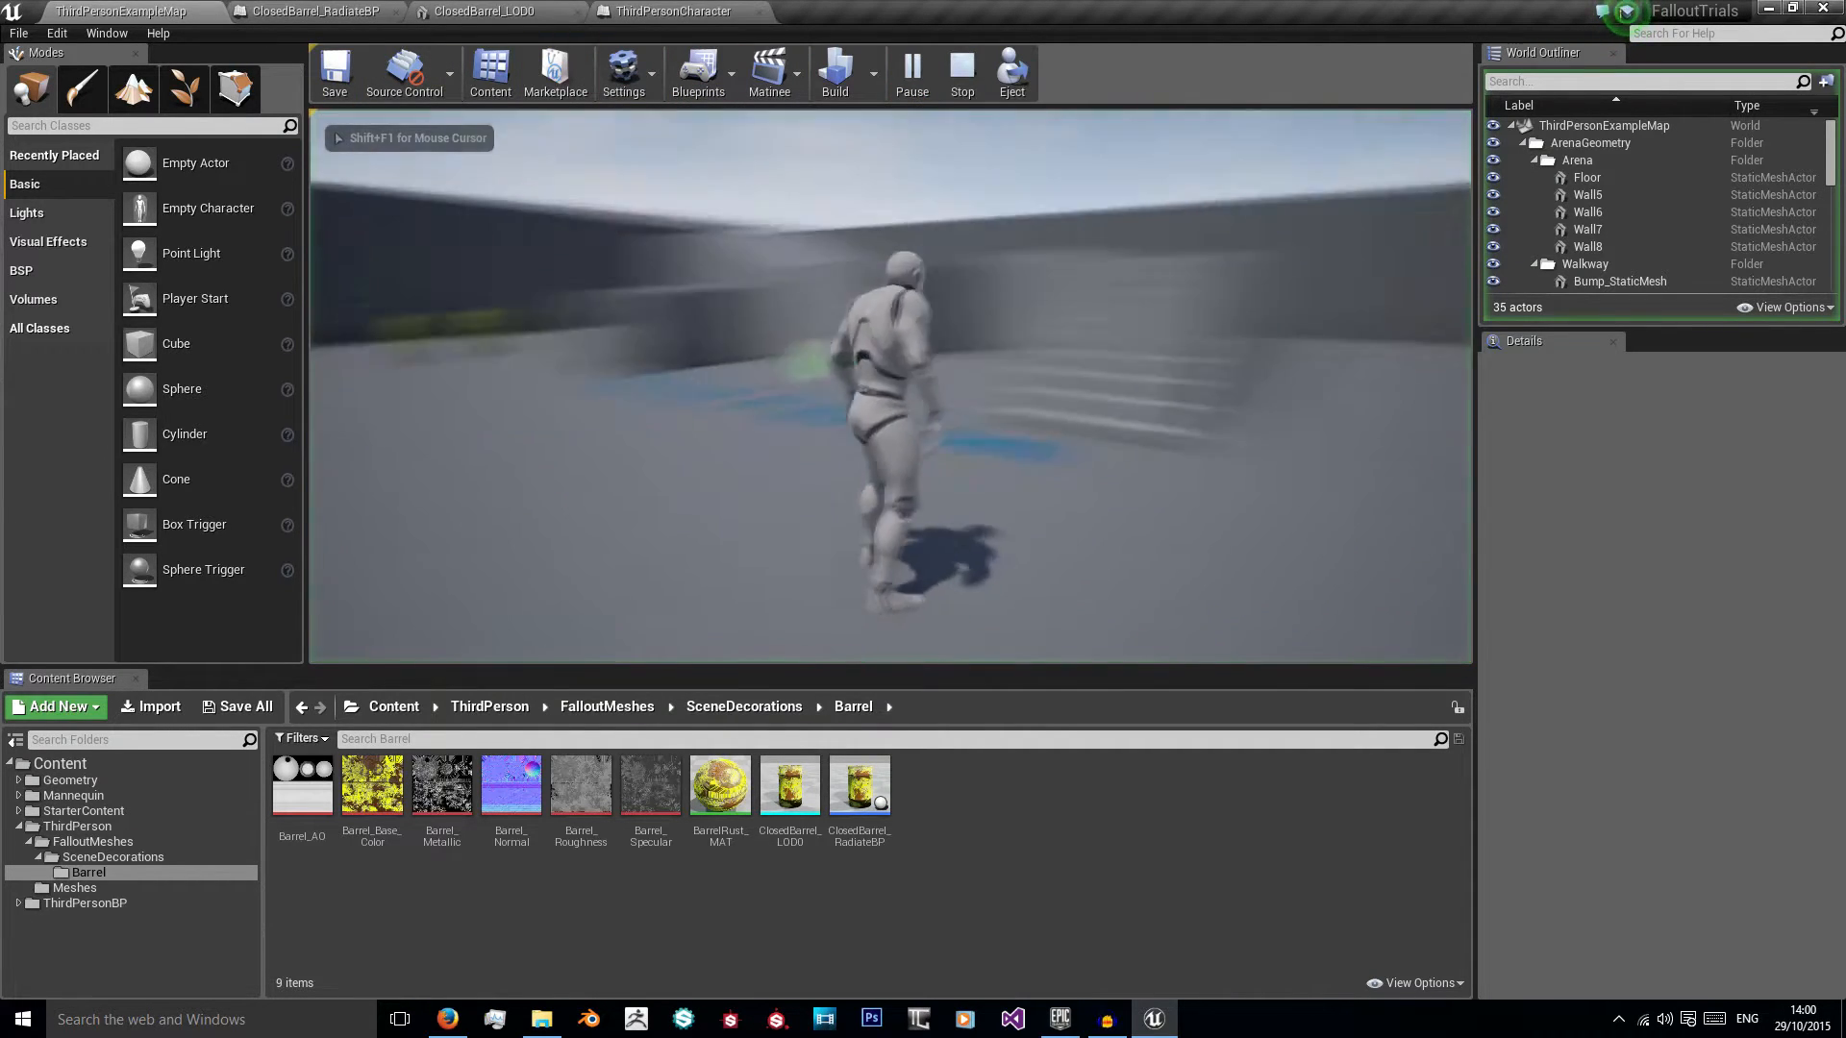
pyautogui.press('w')
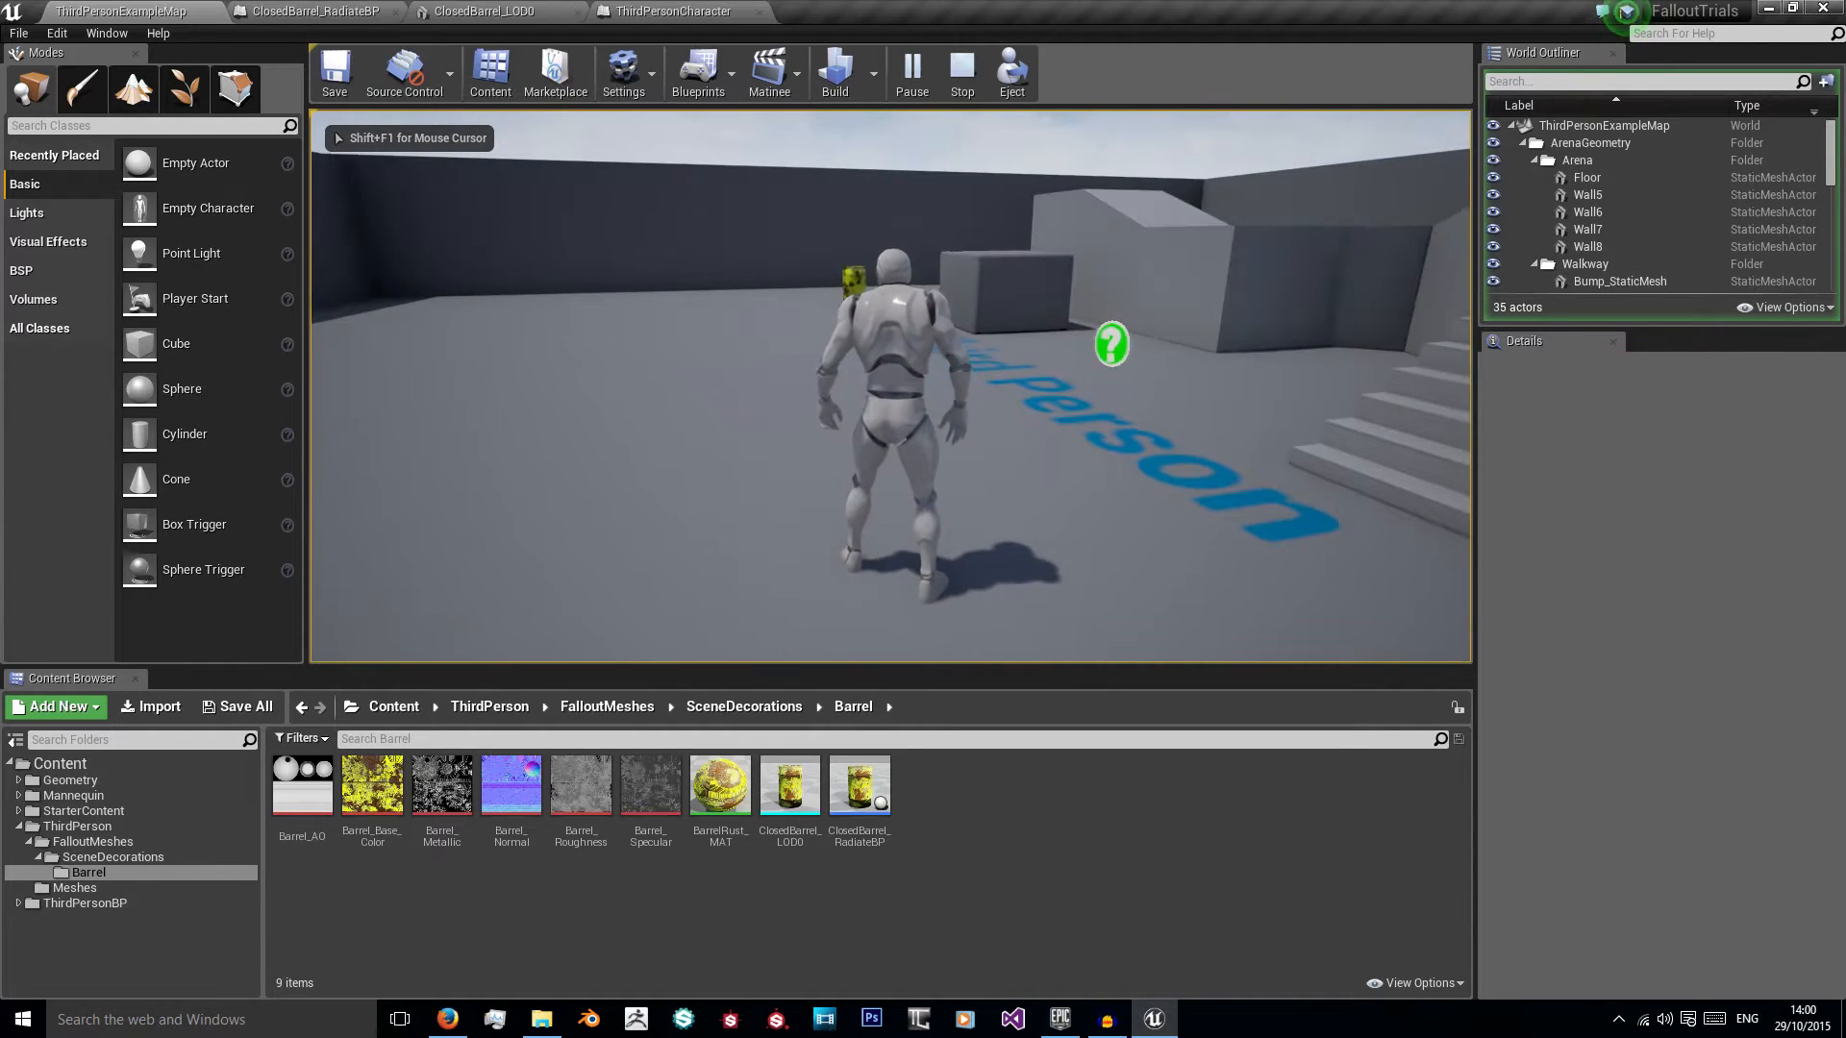
pyautogui.press('w')
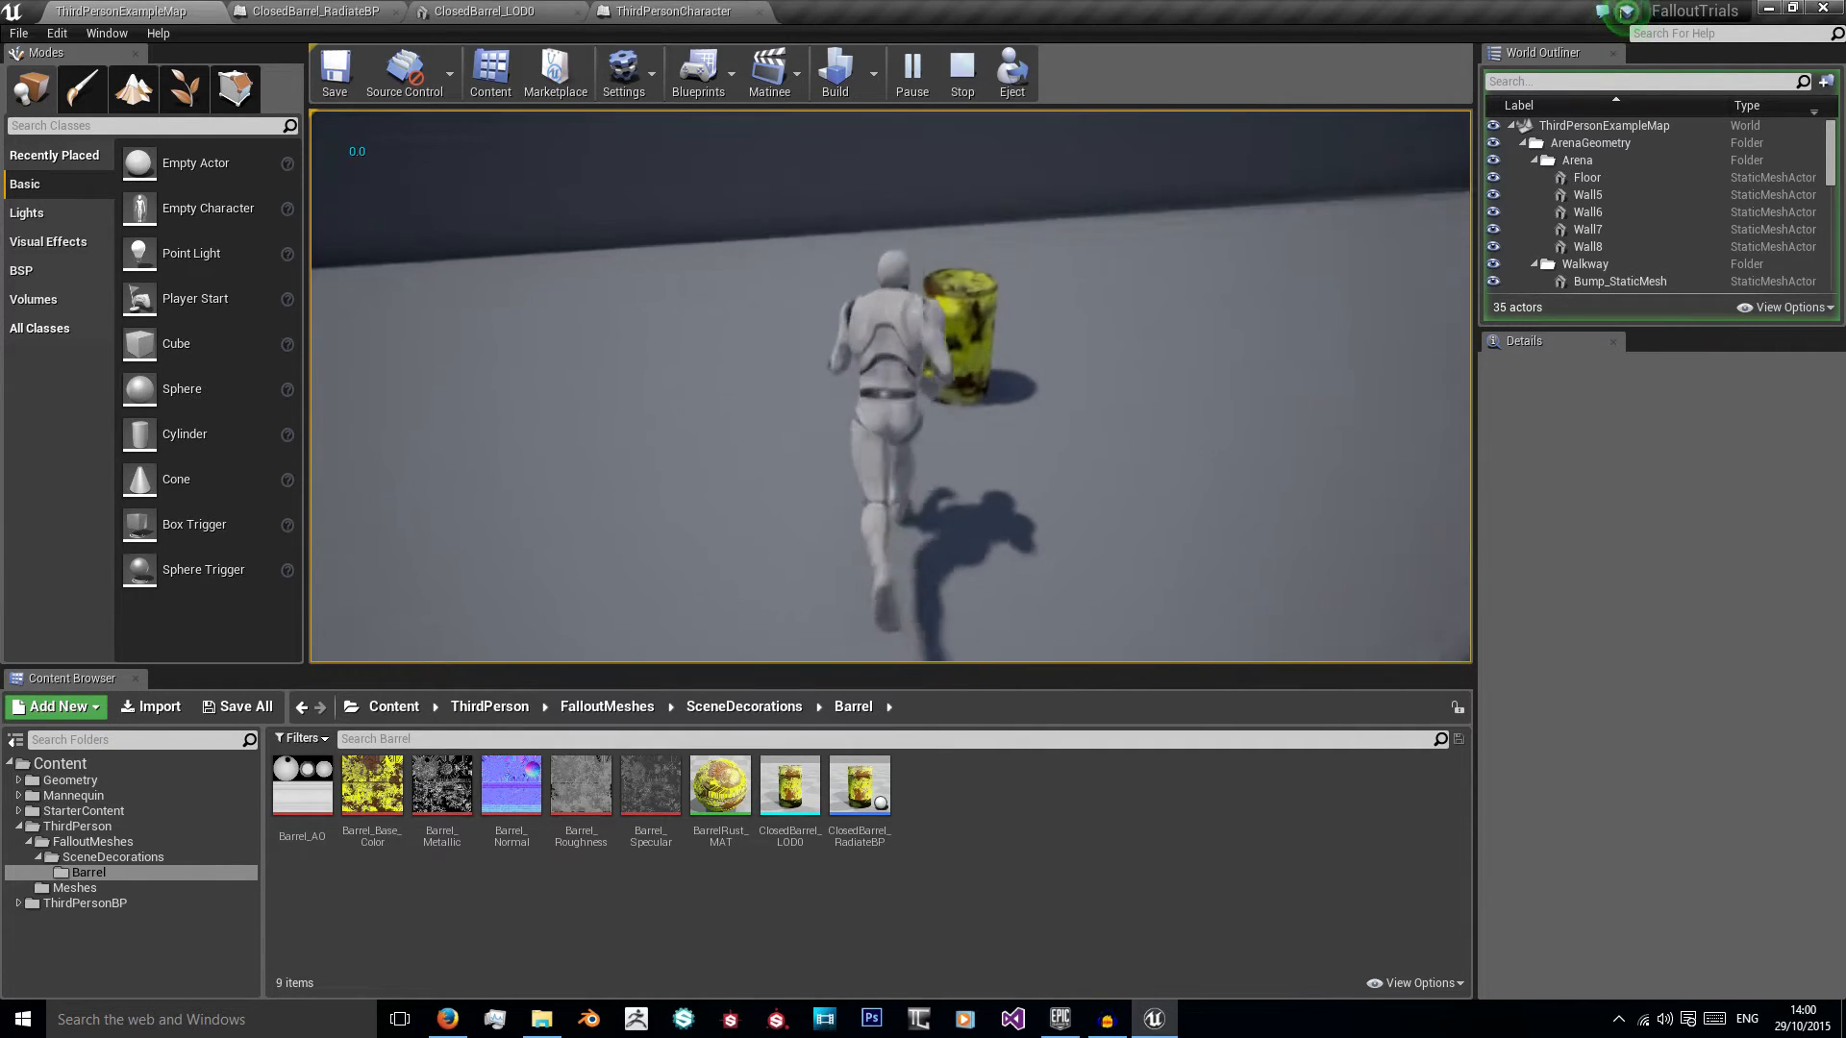
pyautogui.press('w')
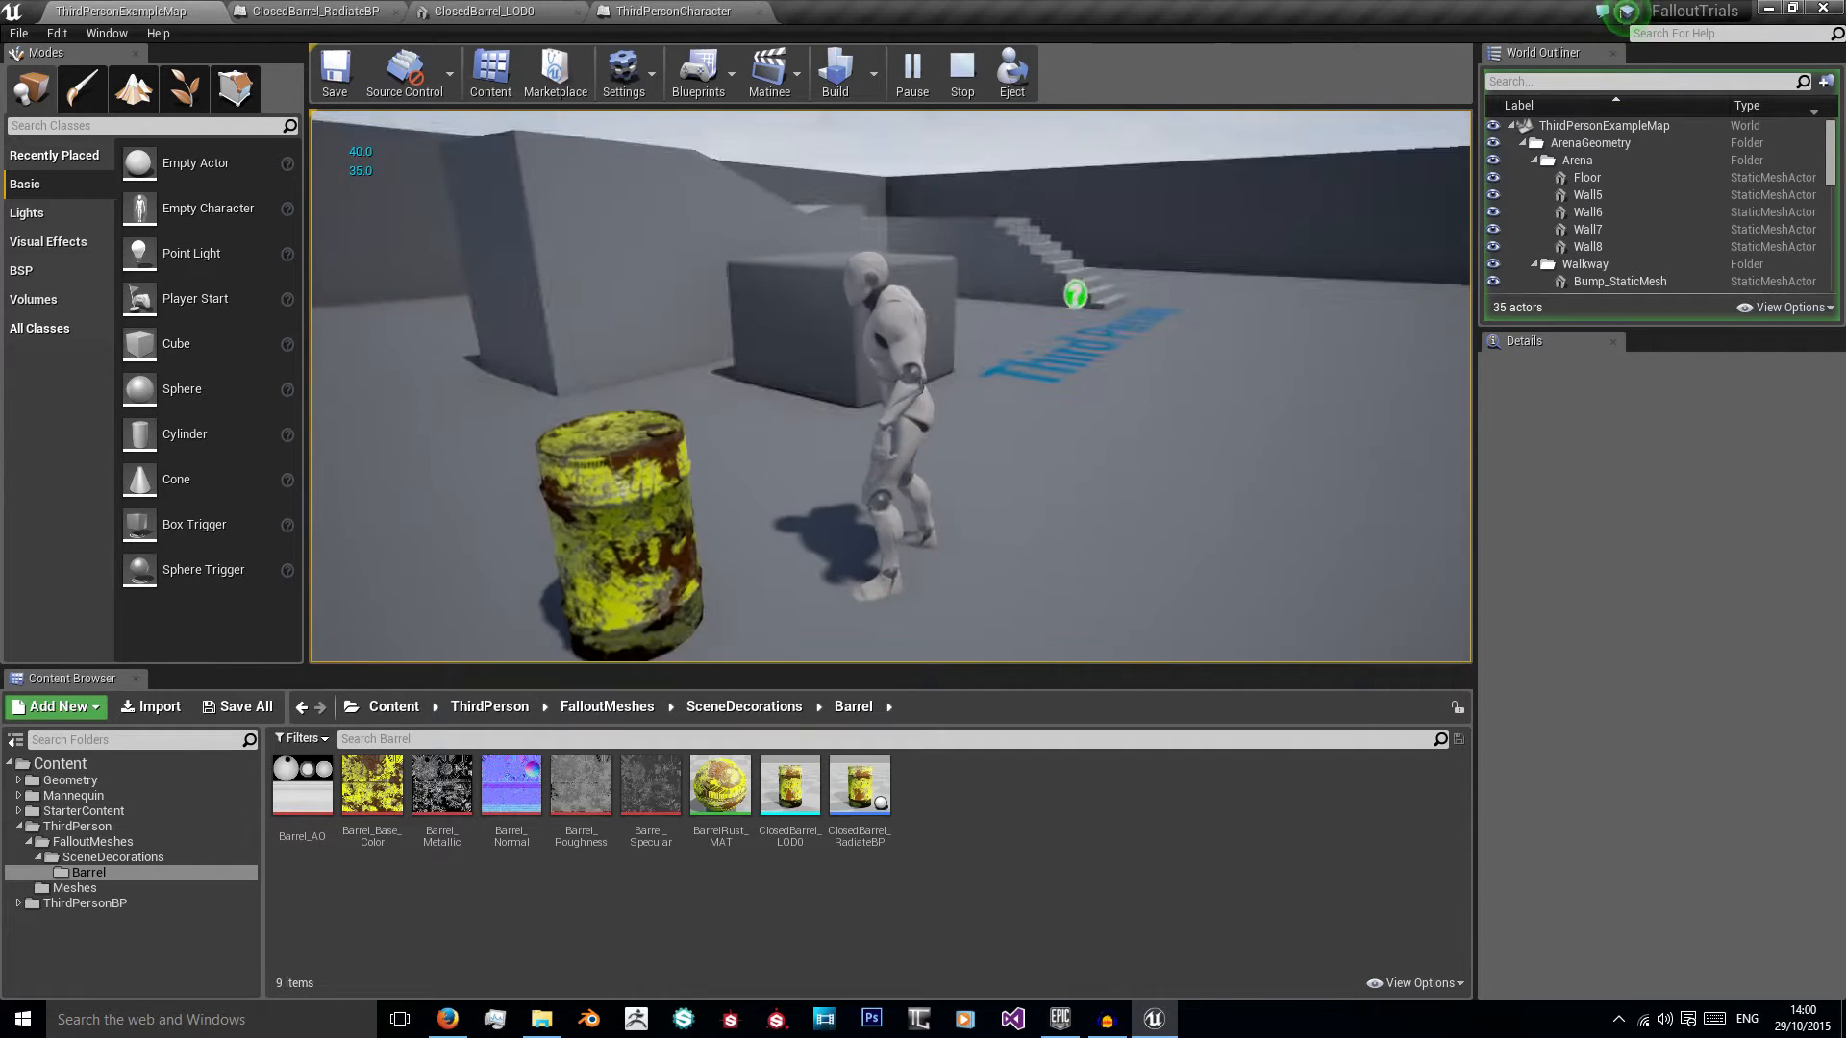
pyautogui.press('w')
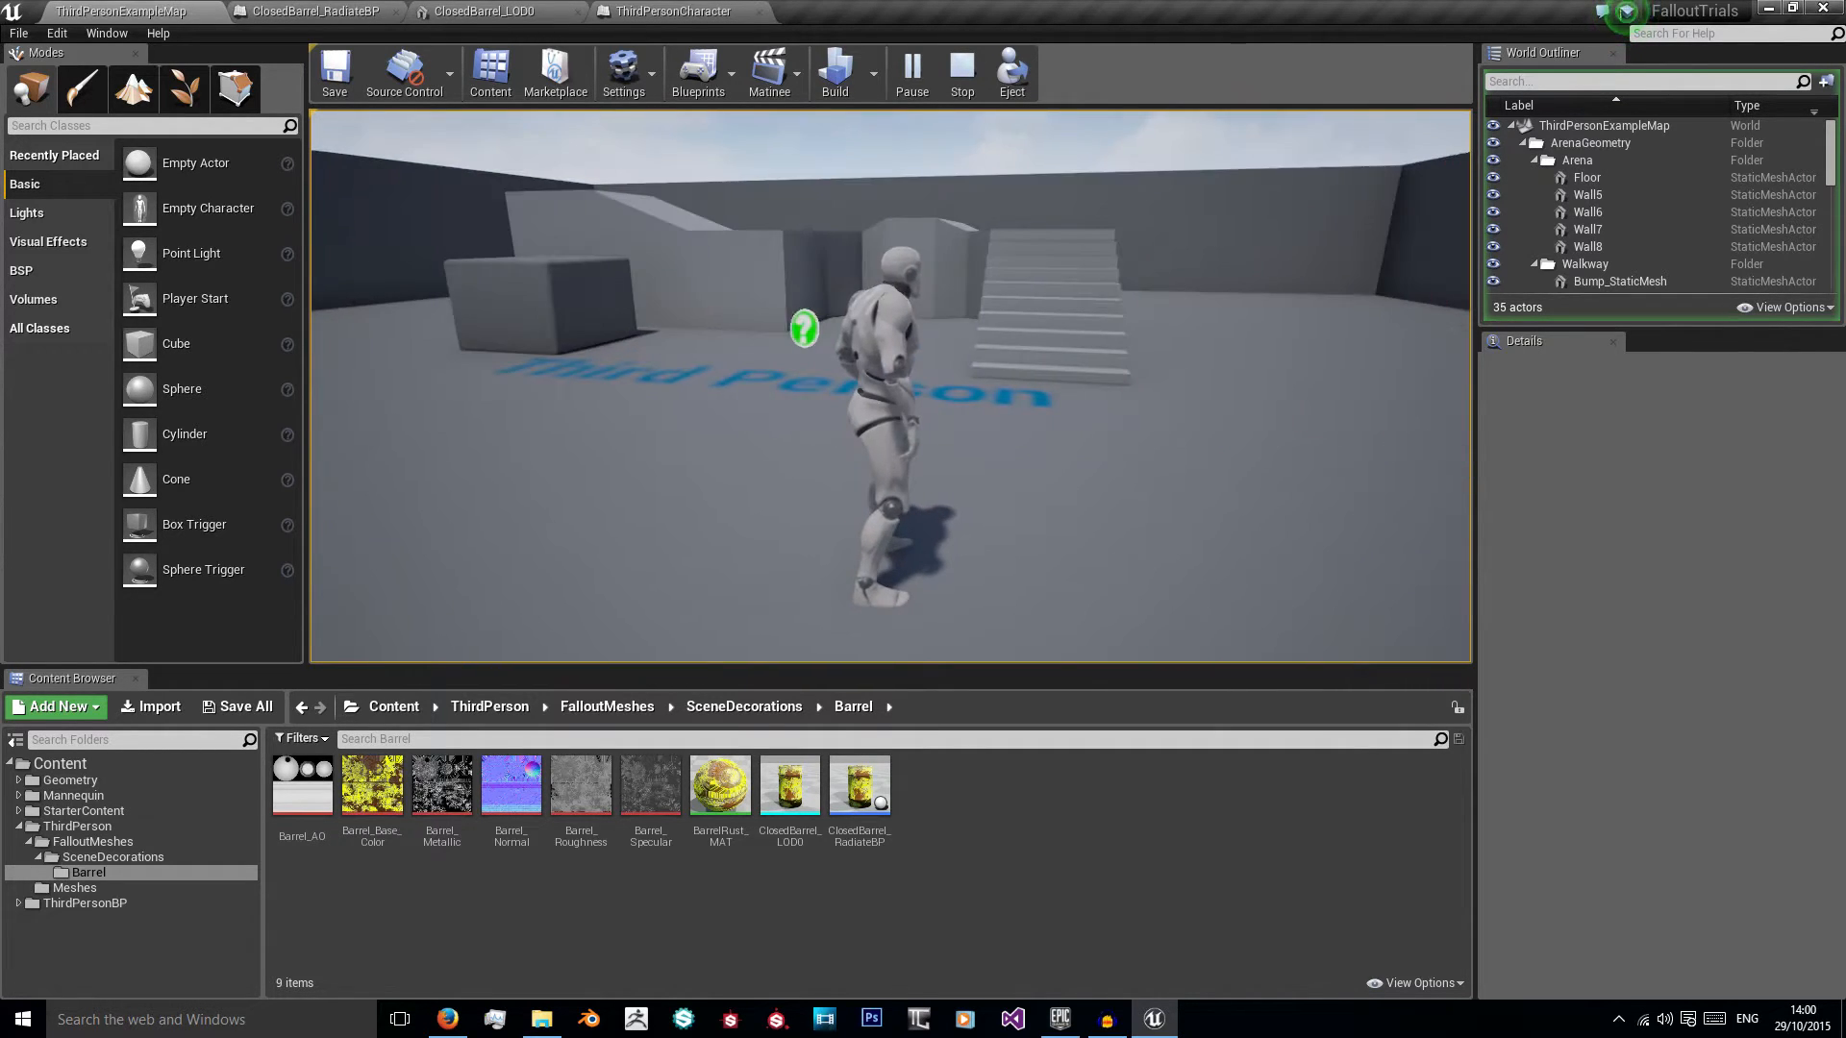
pyautogui.press('w')
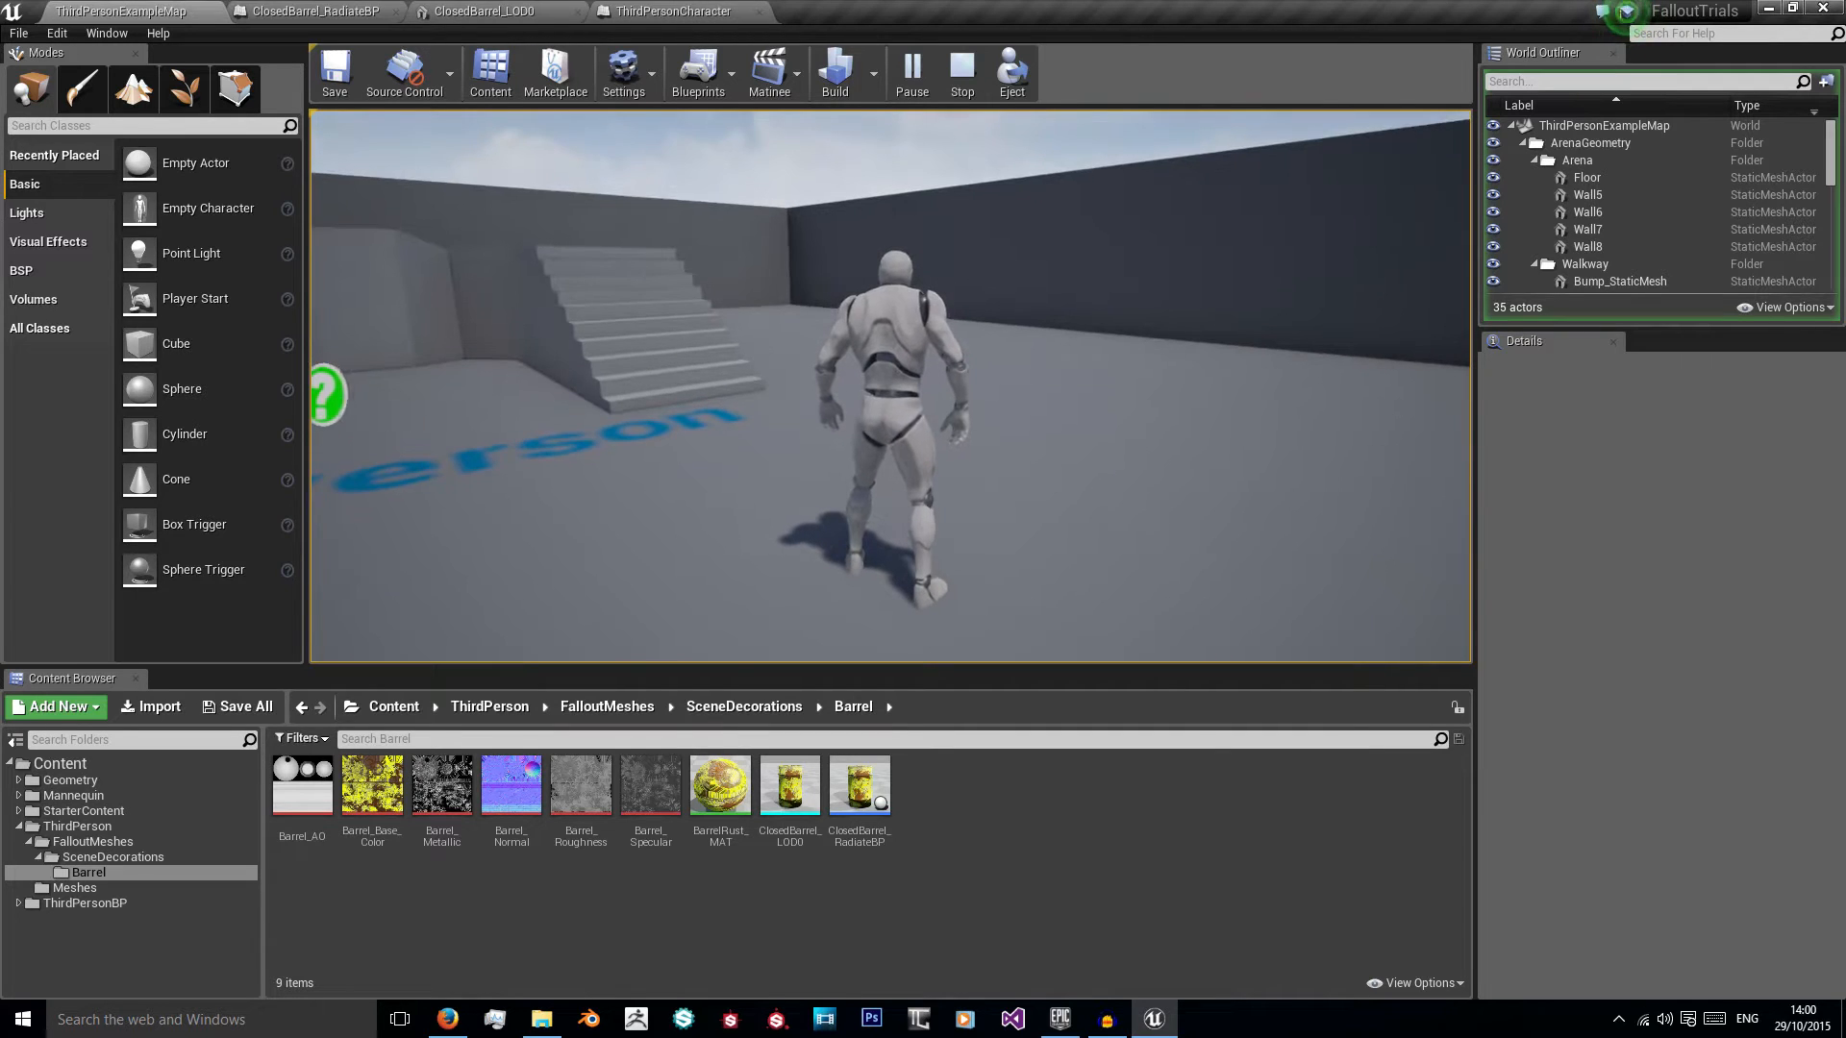
pyautogui.press('Escape')
pyautogui.moveTo(891, 386); pyautogui.dragTo(929, 367, button='right')
pyautogui.press('w')
pyautogui.press('s')
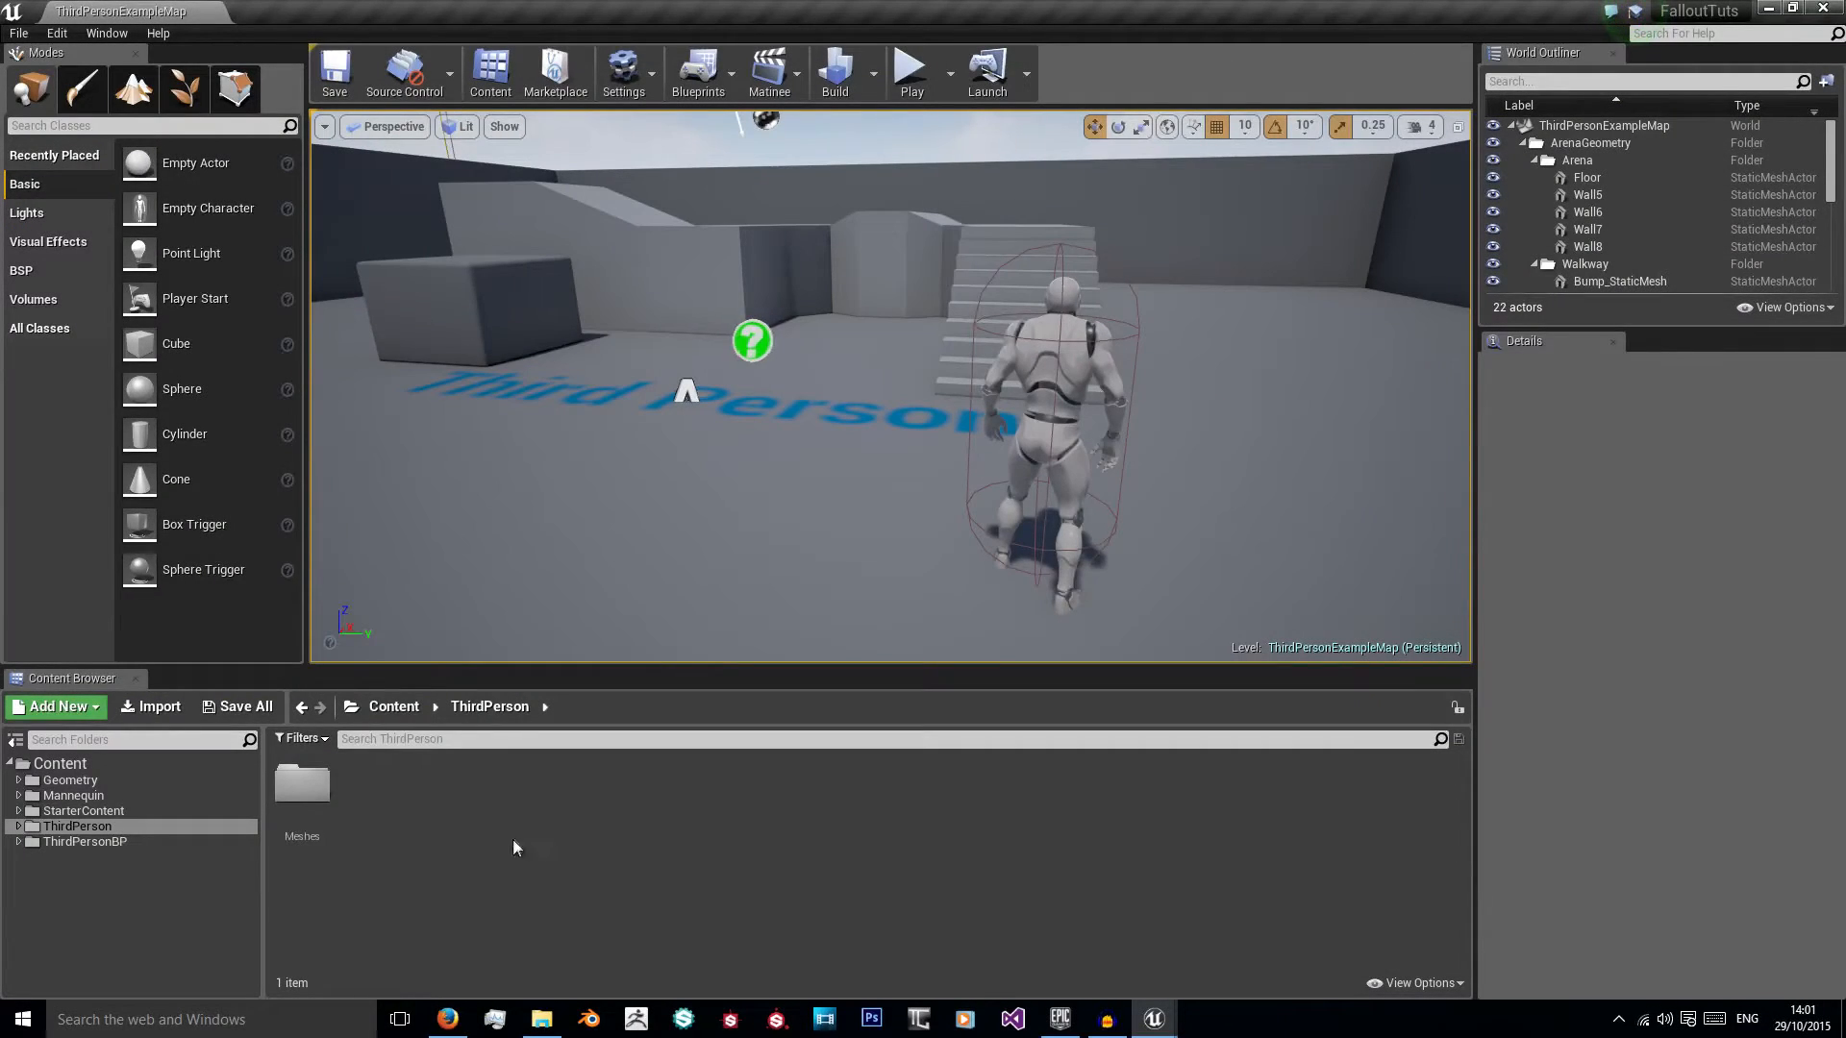
# Step: Create a folder named BarrelMesh inside the ThirdPerson folder and open it
pyautogui.click(95, 713)
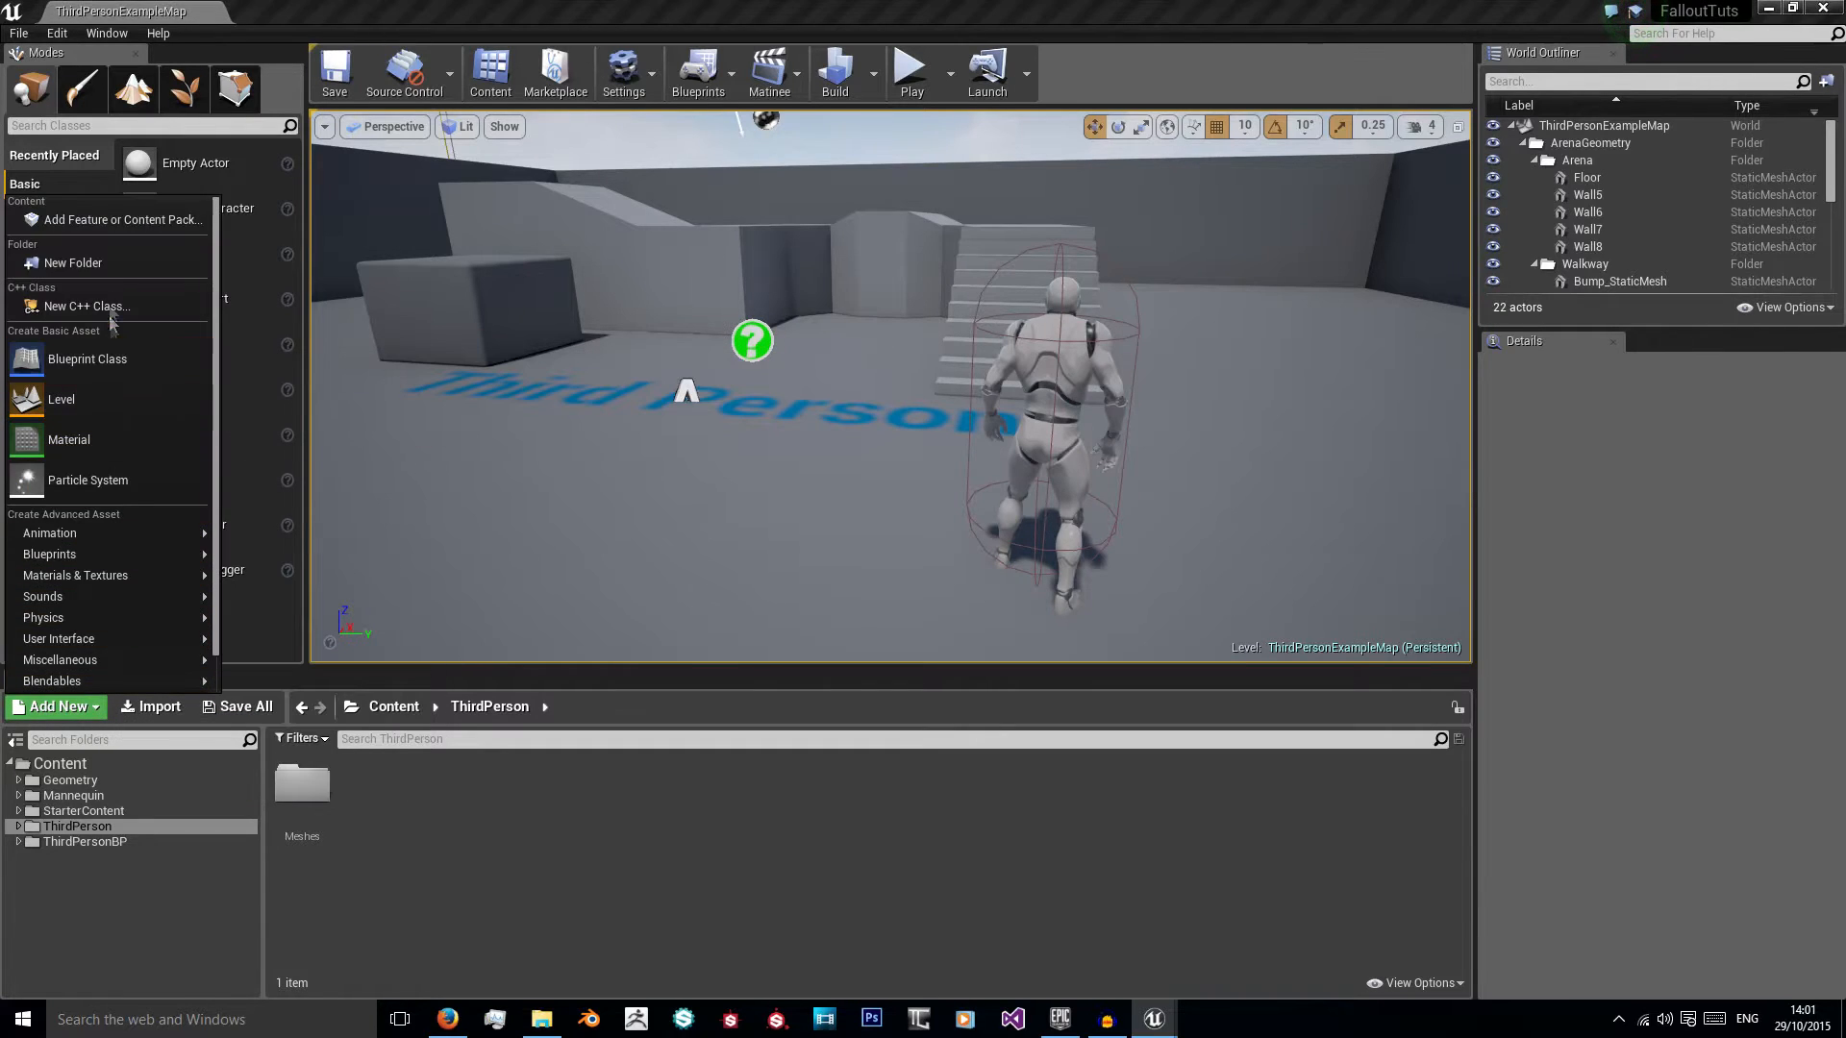
pyautogui.click(111, 265)
pyautogui.write('BarrelMesgh')
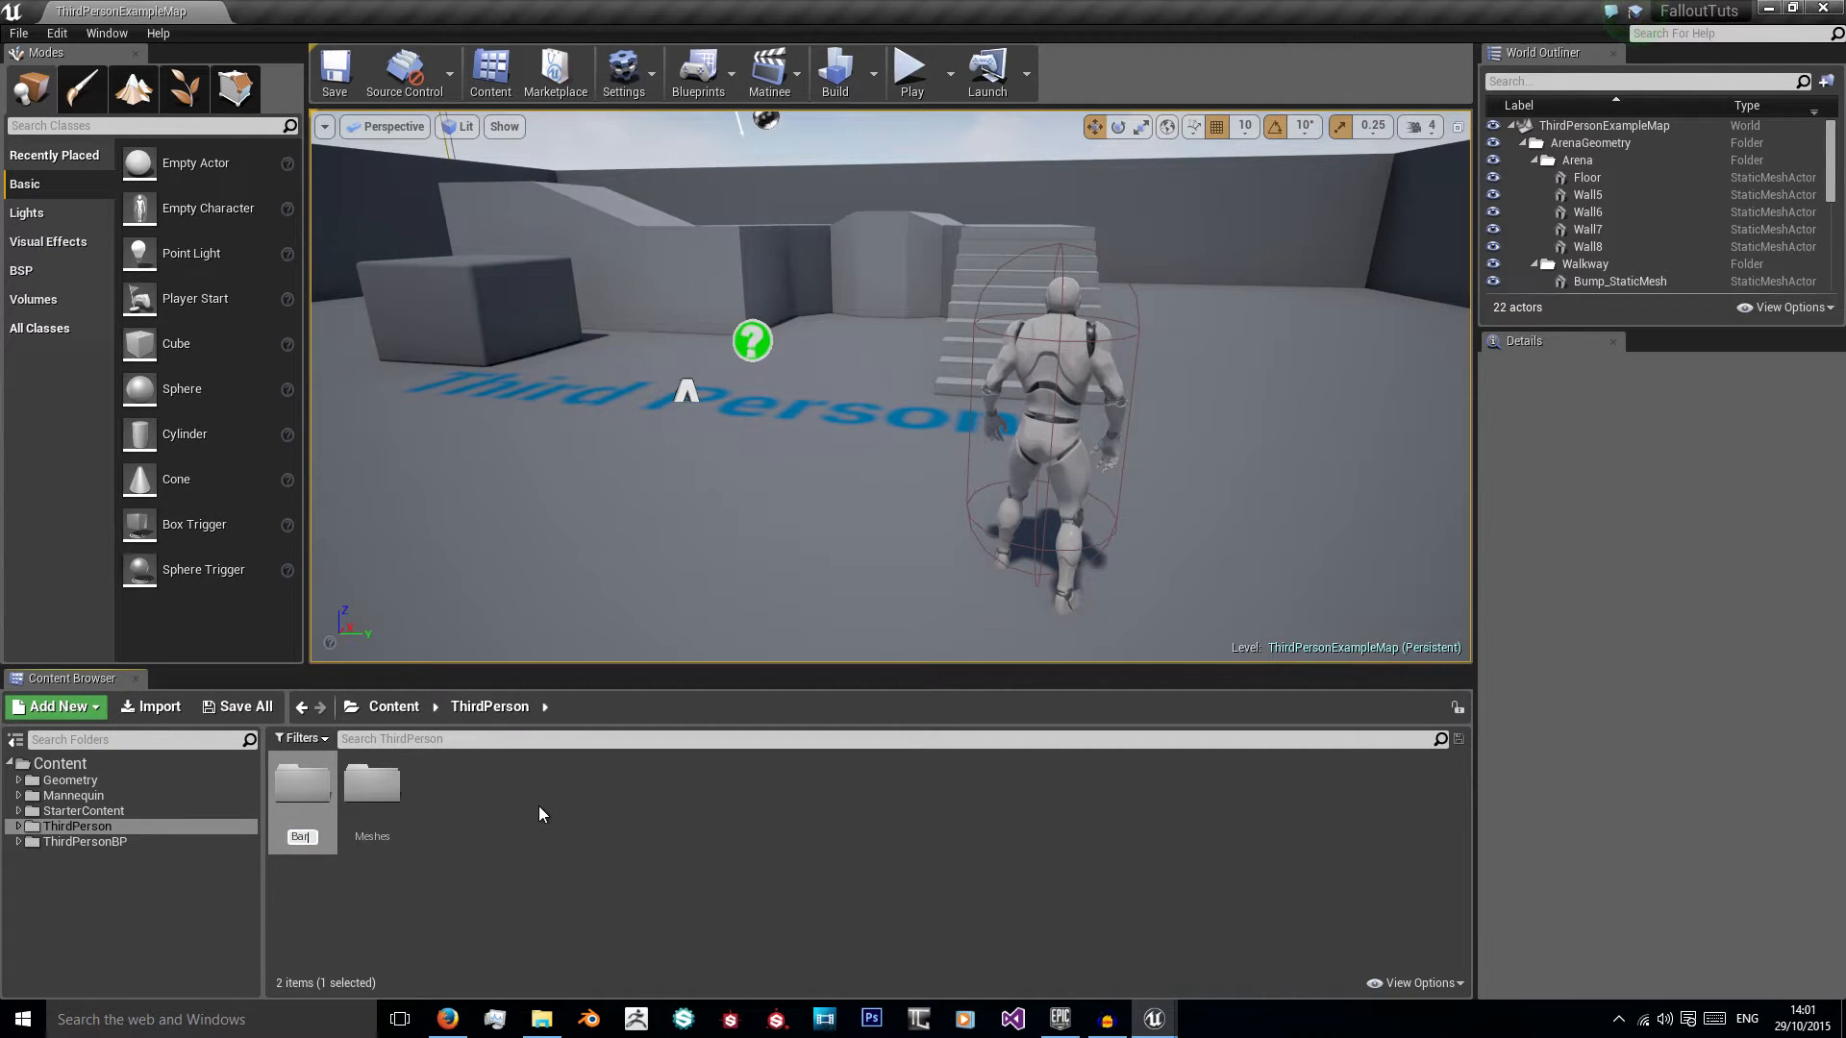
pyautogui.press('BackSpace')
pyautogui.press('BackSpace')
pyautogui.write('h')
pyautogui.press('Return')
pyautogui.doubleClick(367, 804)
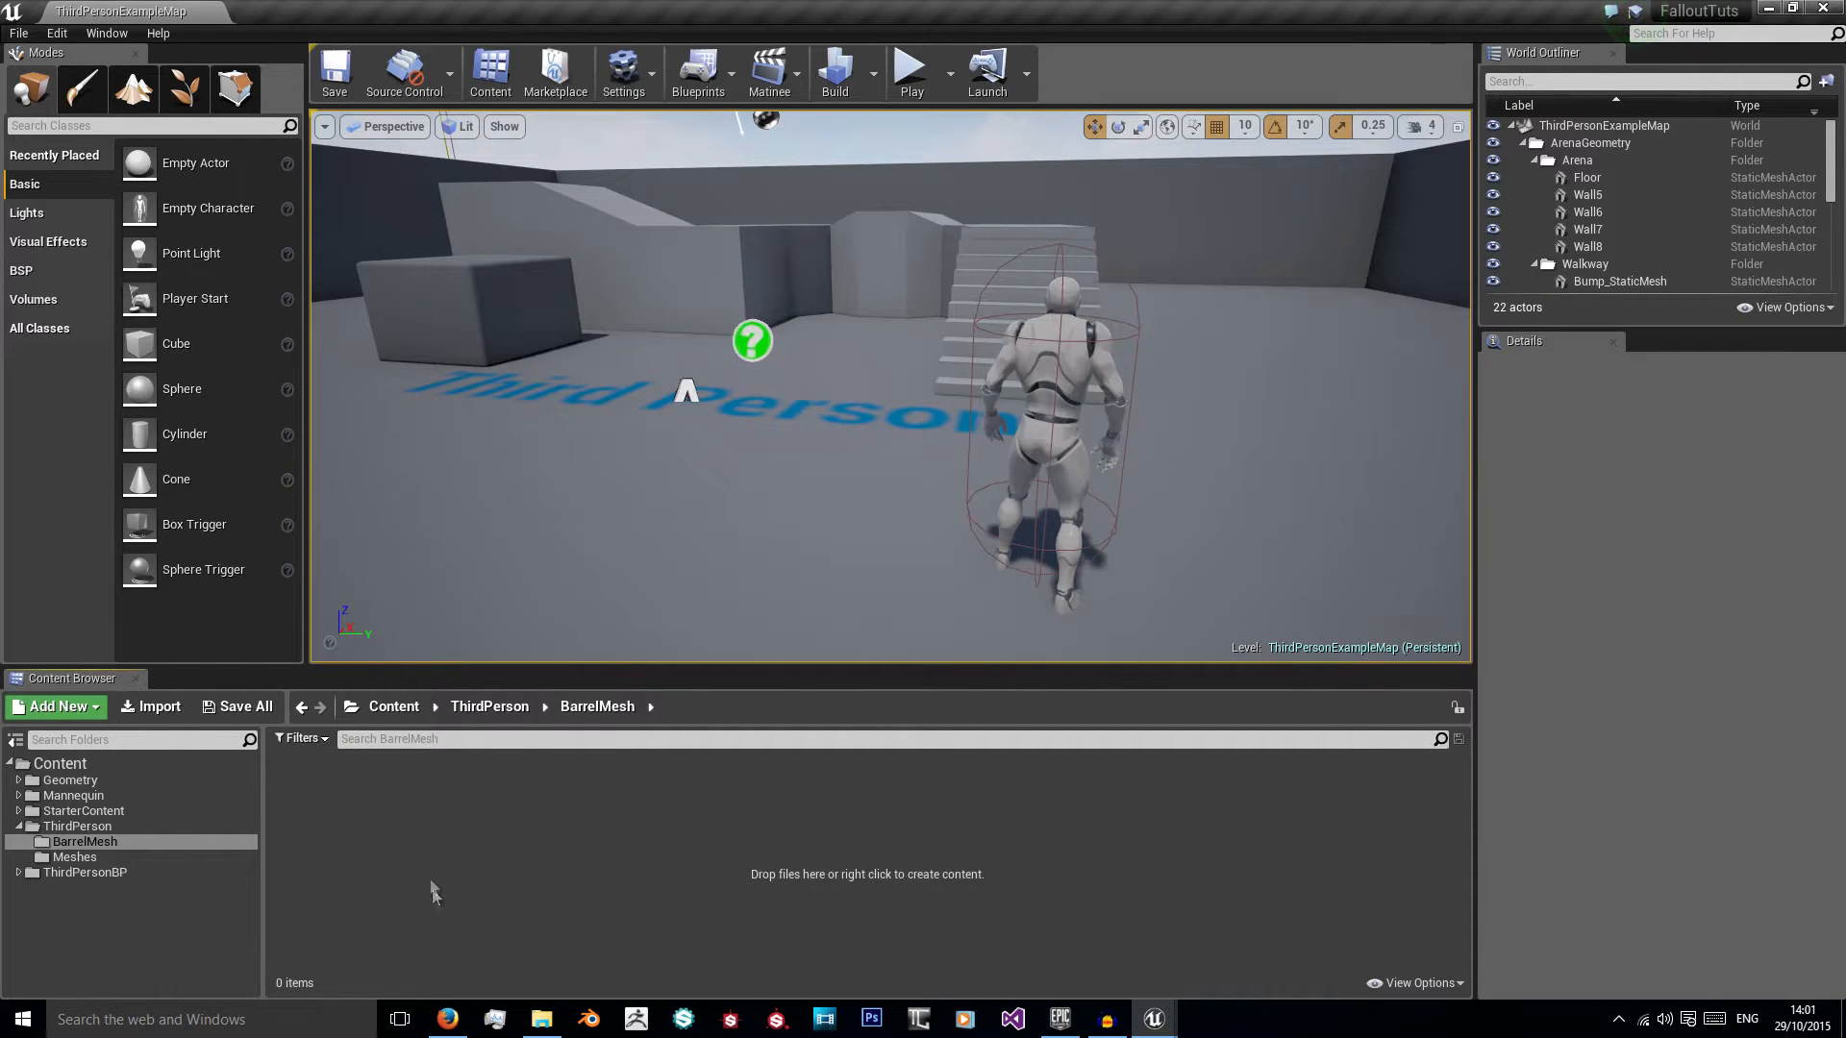
# Step: Import Barrel_LOD0.fbx and the barrel's AO, Base_Color, Metallic, Normal, Roughness and Specular textures into BarrelMesh, accepting the normal map import
pyautogui.click(552, 1022)
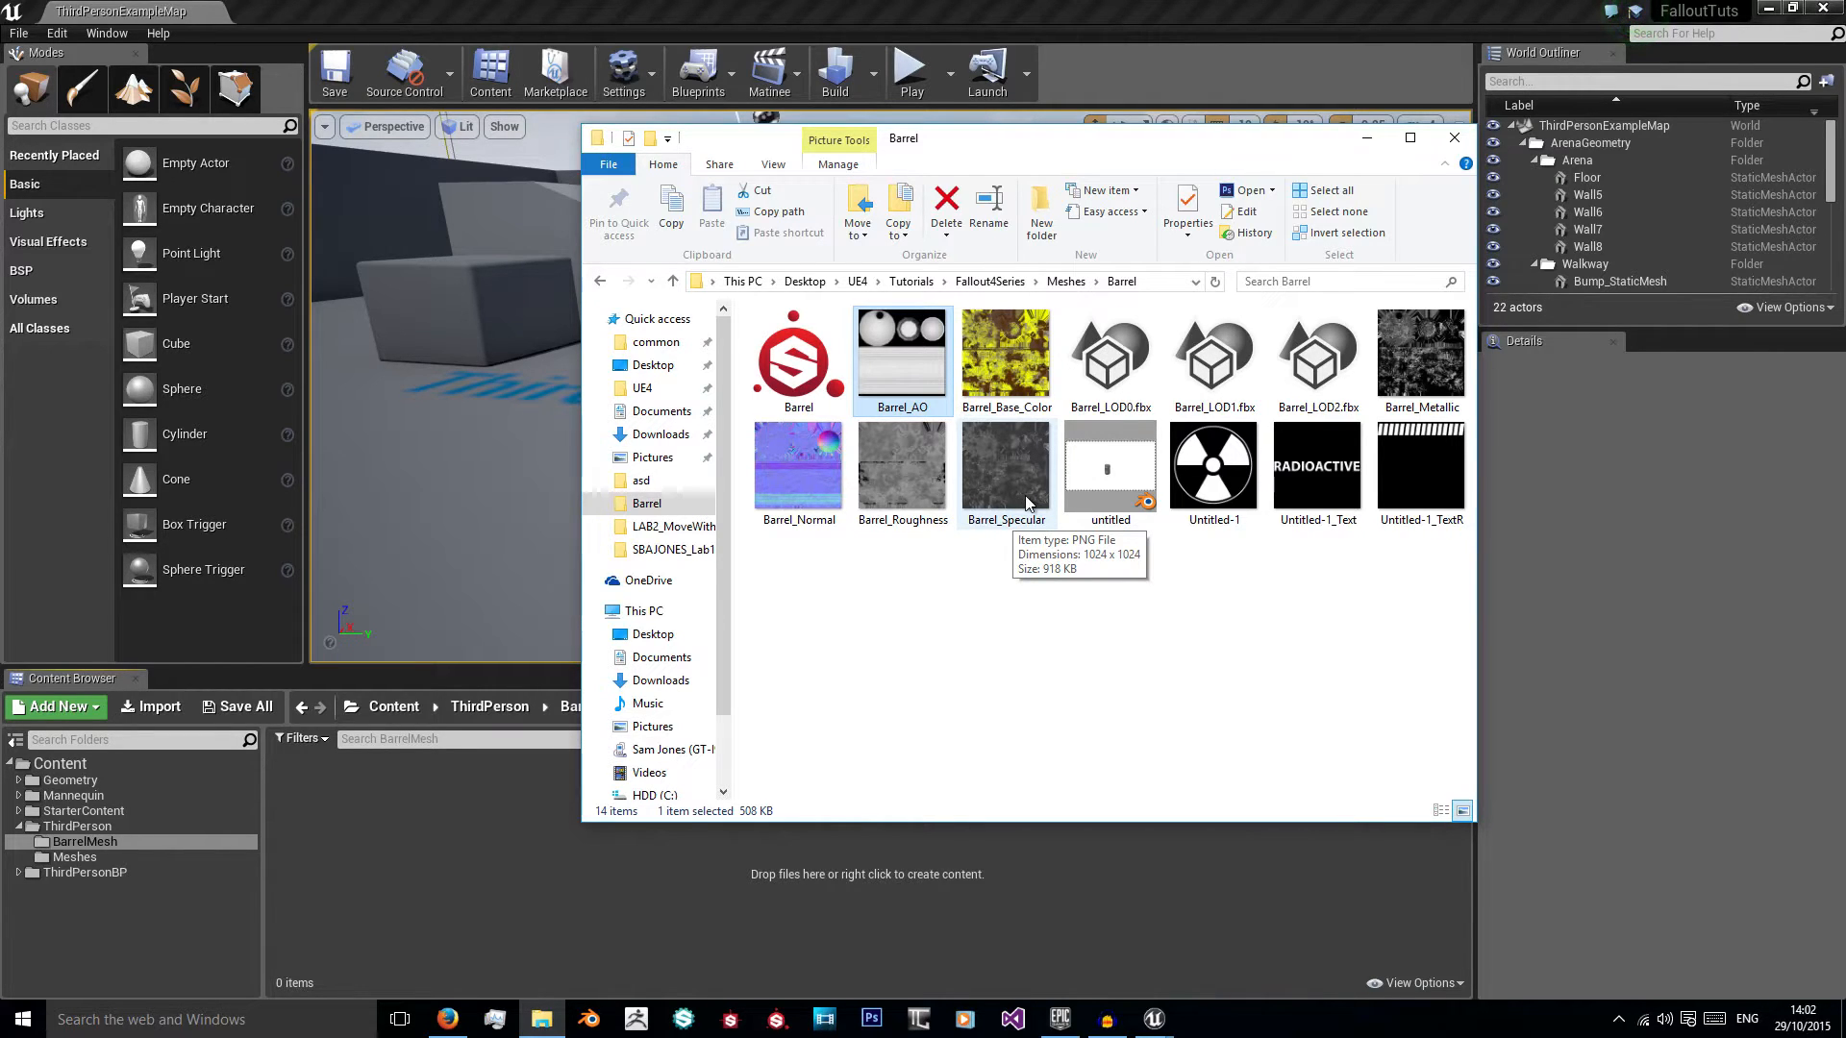
pyautogui.keyDown('shift'); pyautogui.click(1027, 501); pyautogui.keyUp('shift')
pyautogui.keyDown('ctrl'); pyautogui.click(1214, 356); pyautogui.keyUp('ctrl')
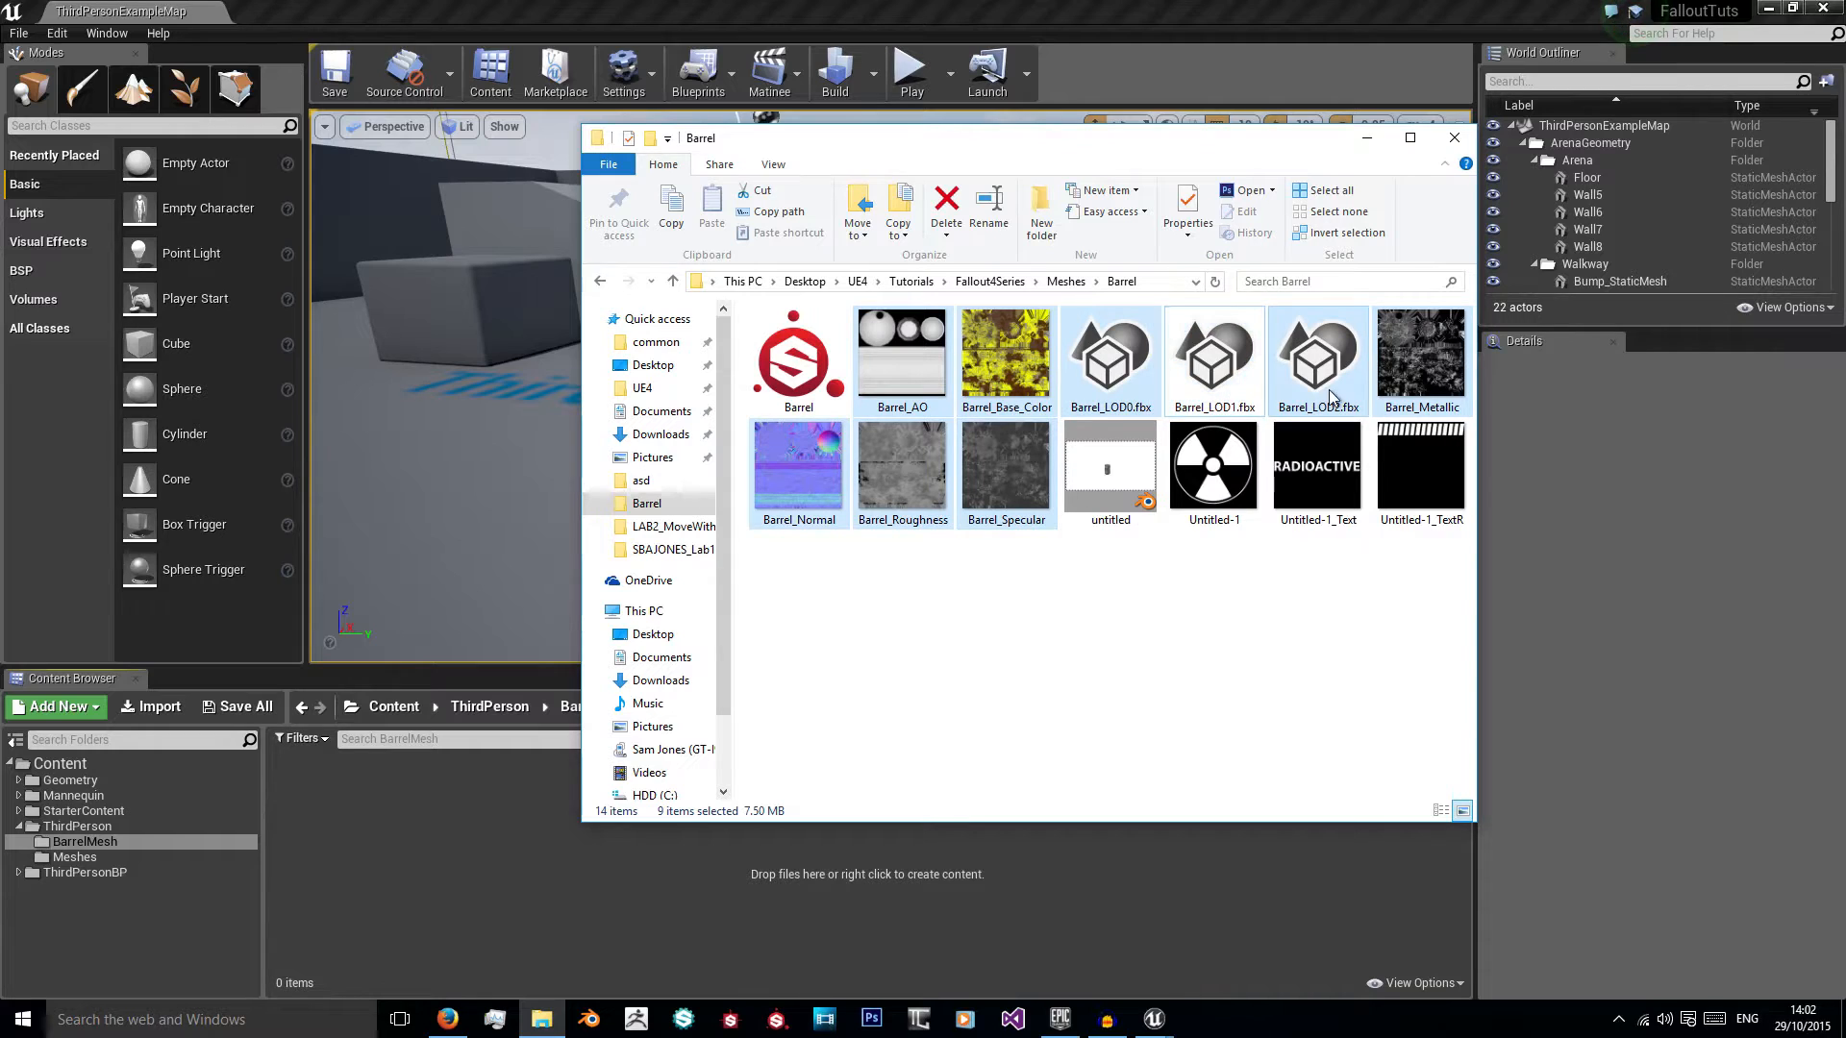
pyautogui.keyDown('ctrl'); pyautogui.click(1317, 356); pyautogui.keyUp('ctrl')
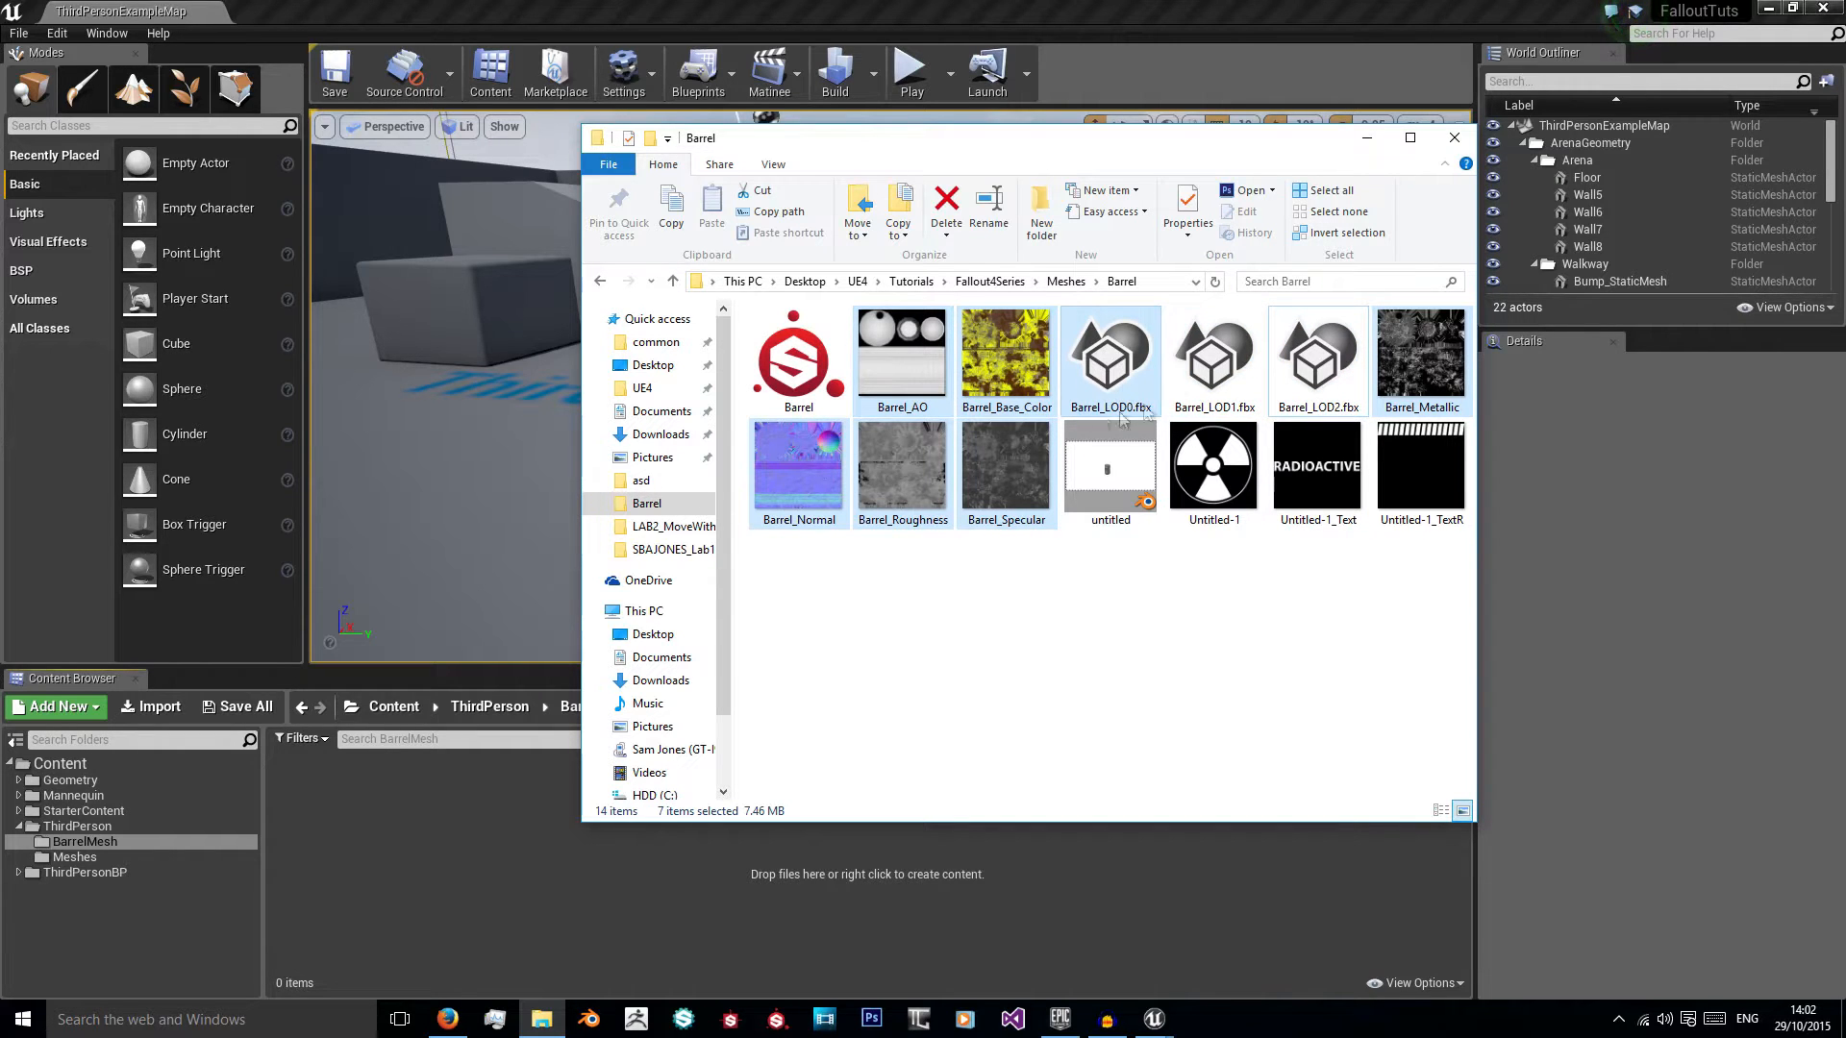
pyautogui.moveTo(1131, 357); pyautogui.dragTo(488, 856)
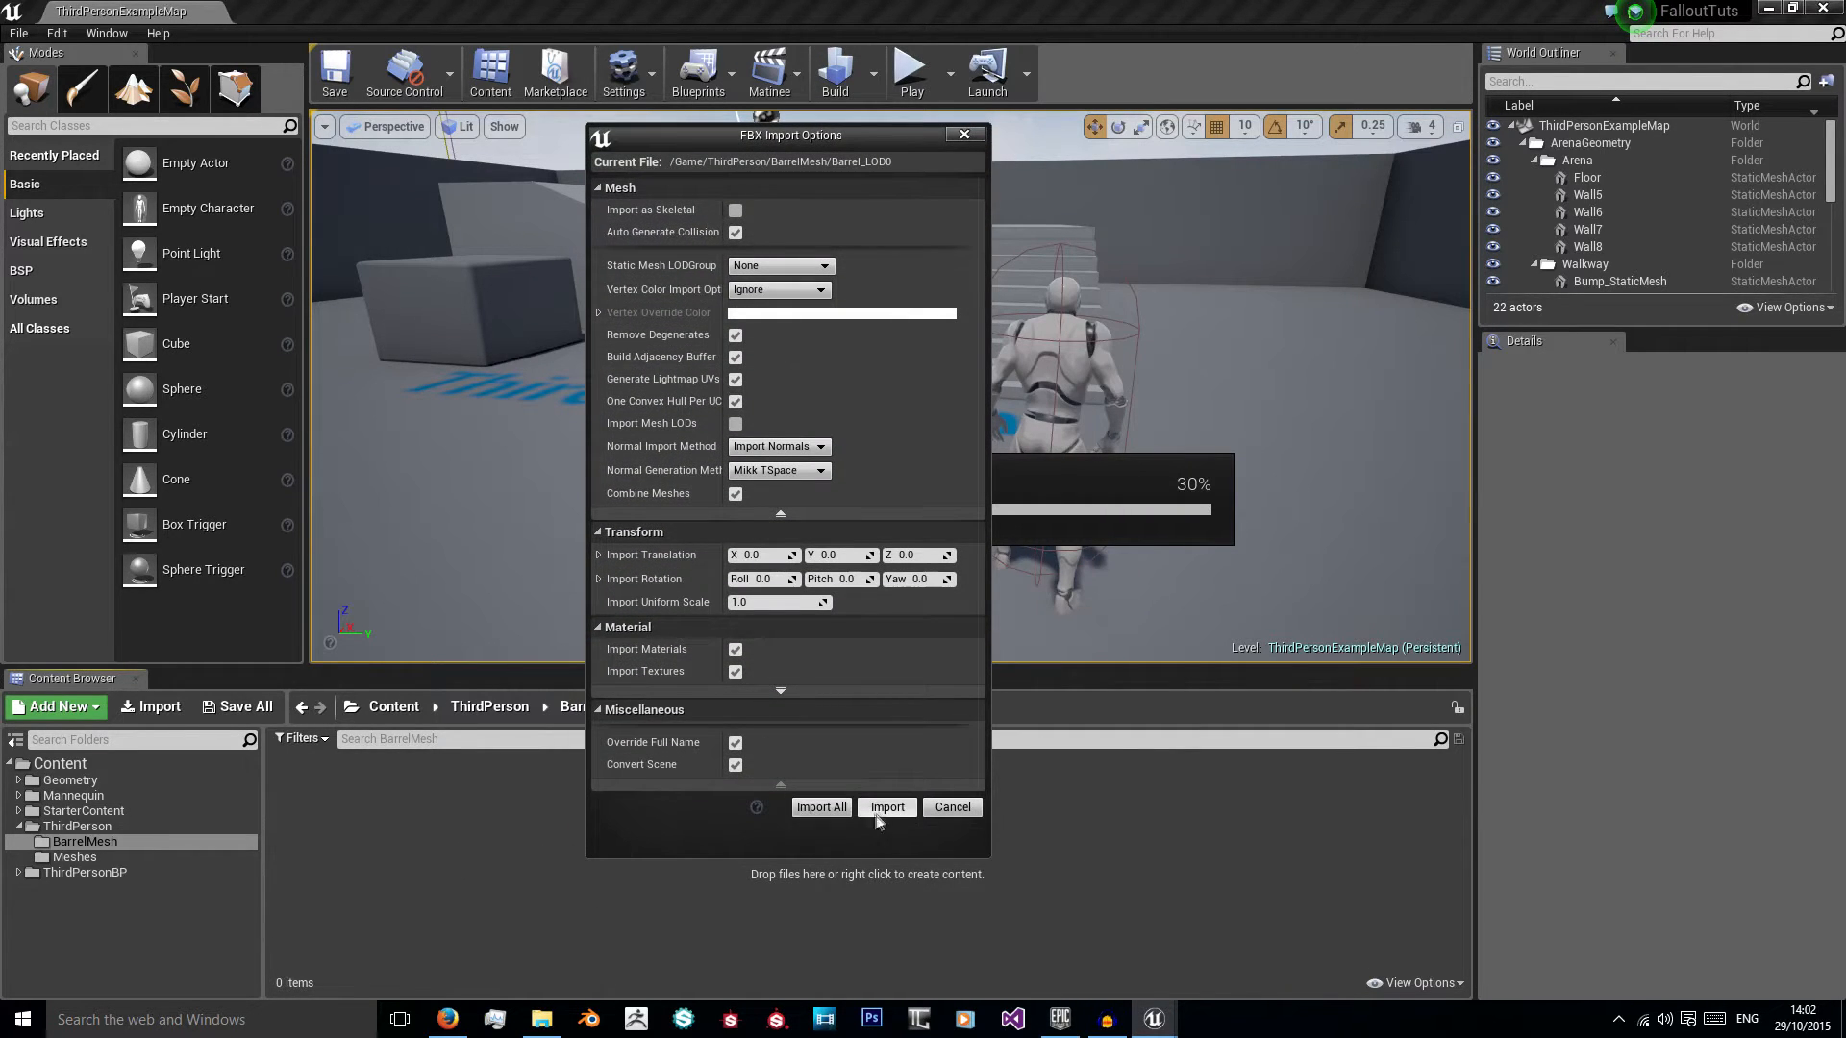
pyautogui.click(833, 805)
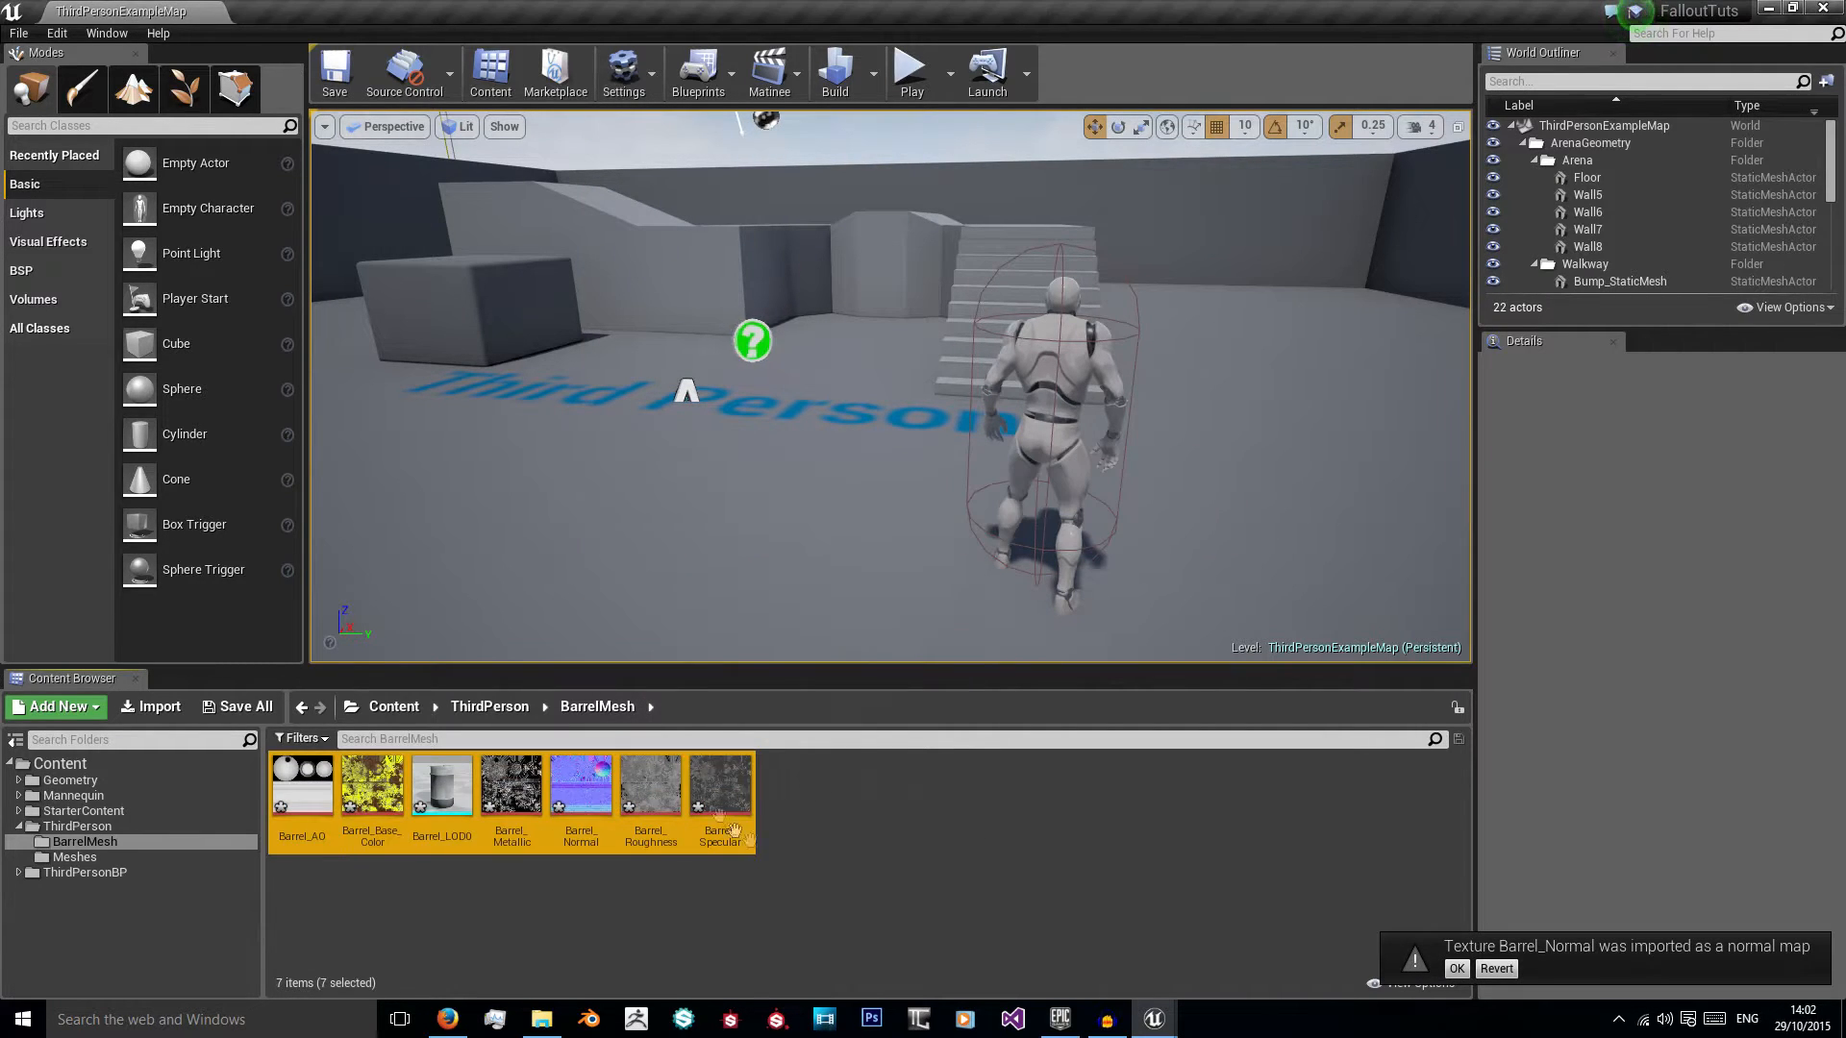
pyautogui.click(865, 839)
pyautogui.click(1457, 969)
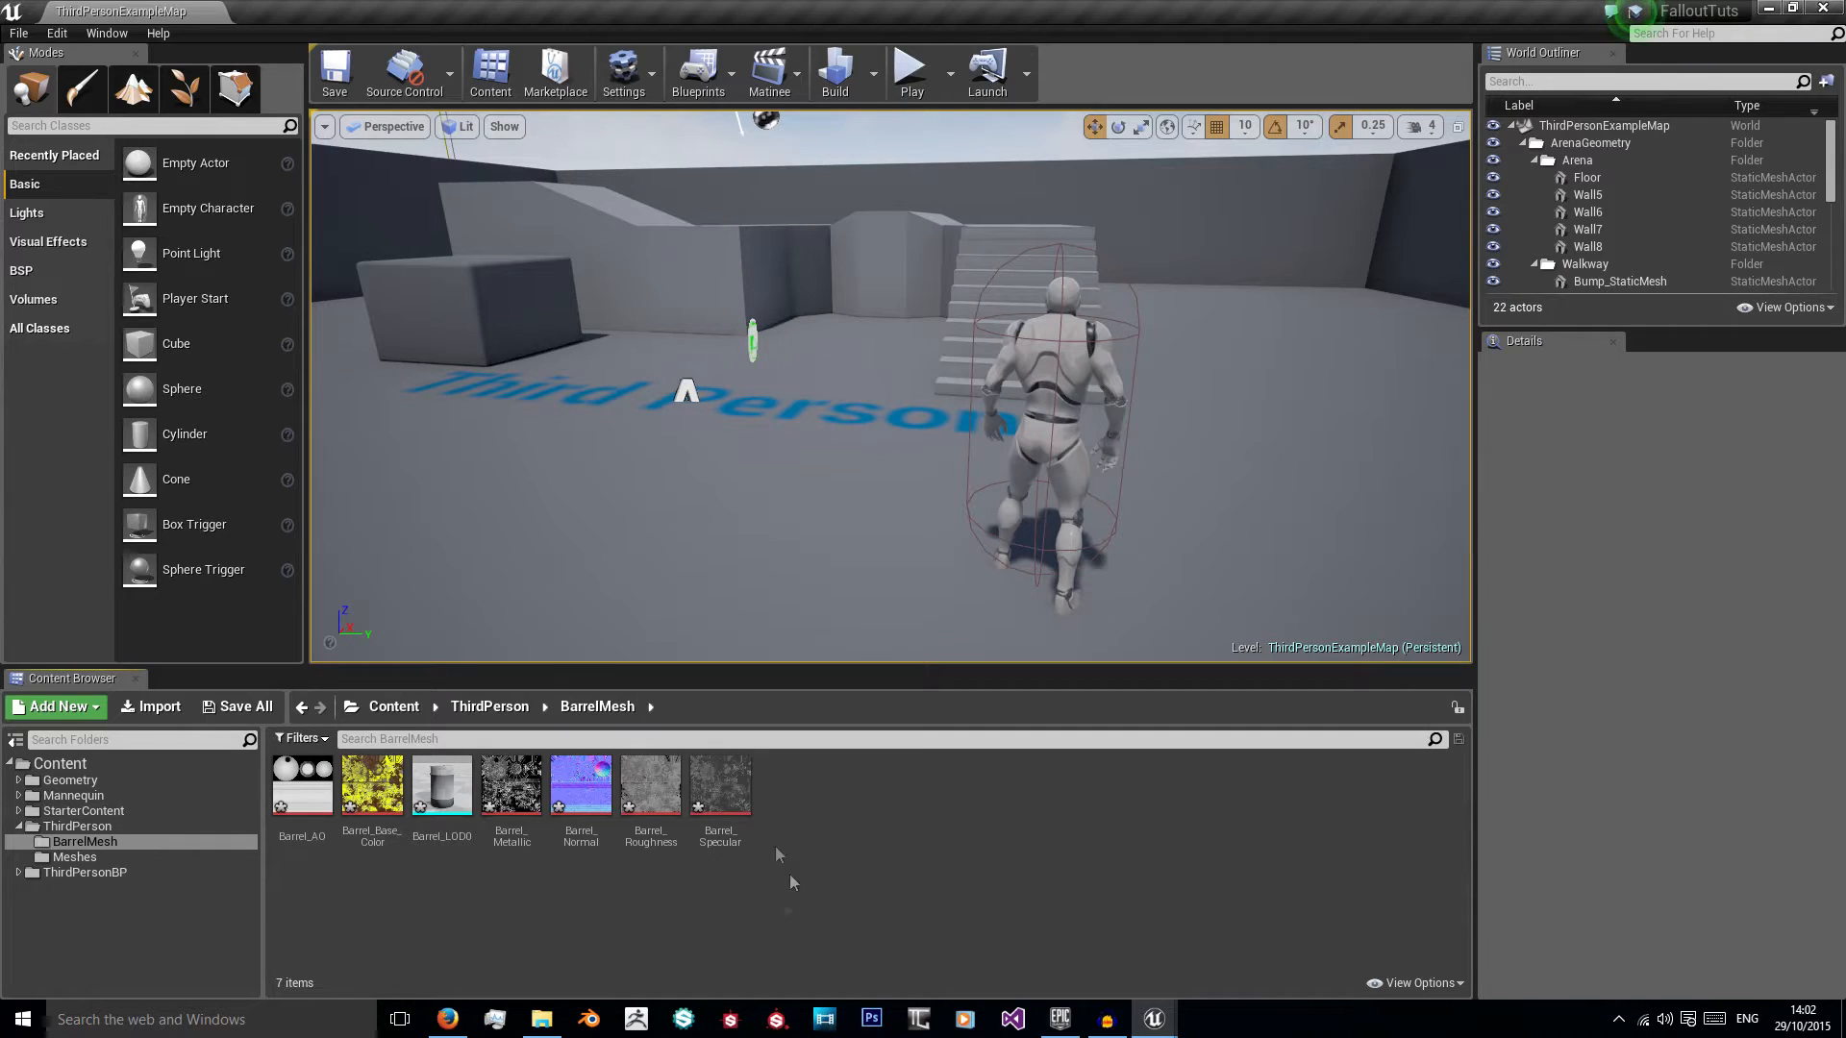
# Step: Open the Barrel_LOD0 static mesh, dock its editor beside the level, and view the barrel up close
pyautogui.moveTo(486, 753)
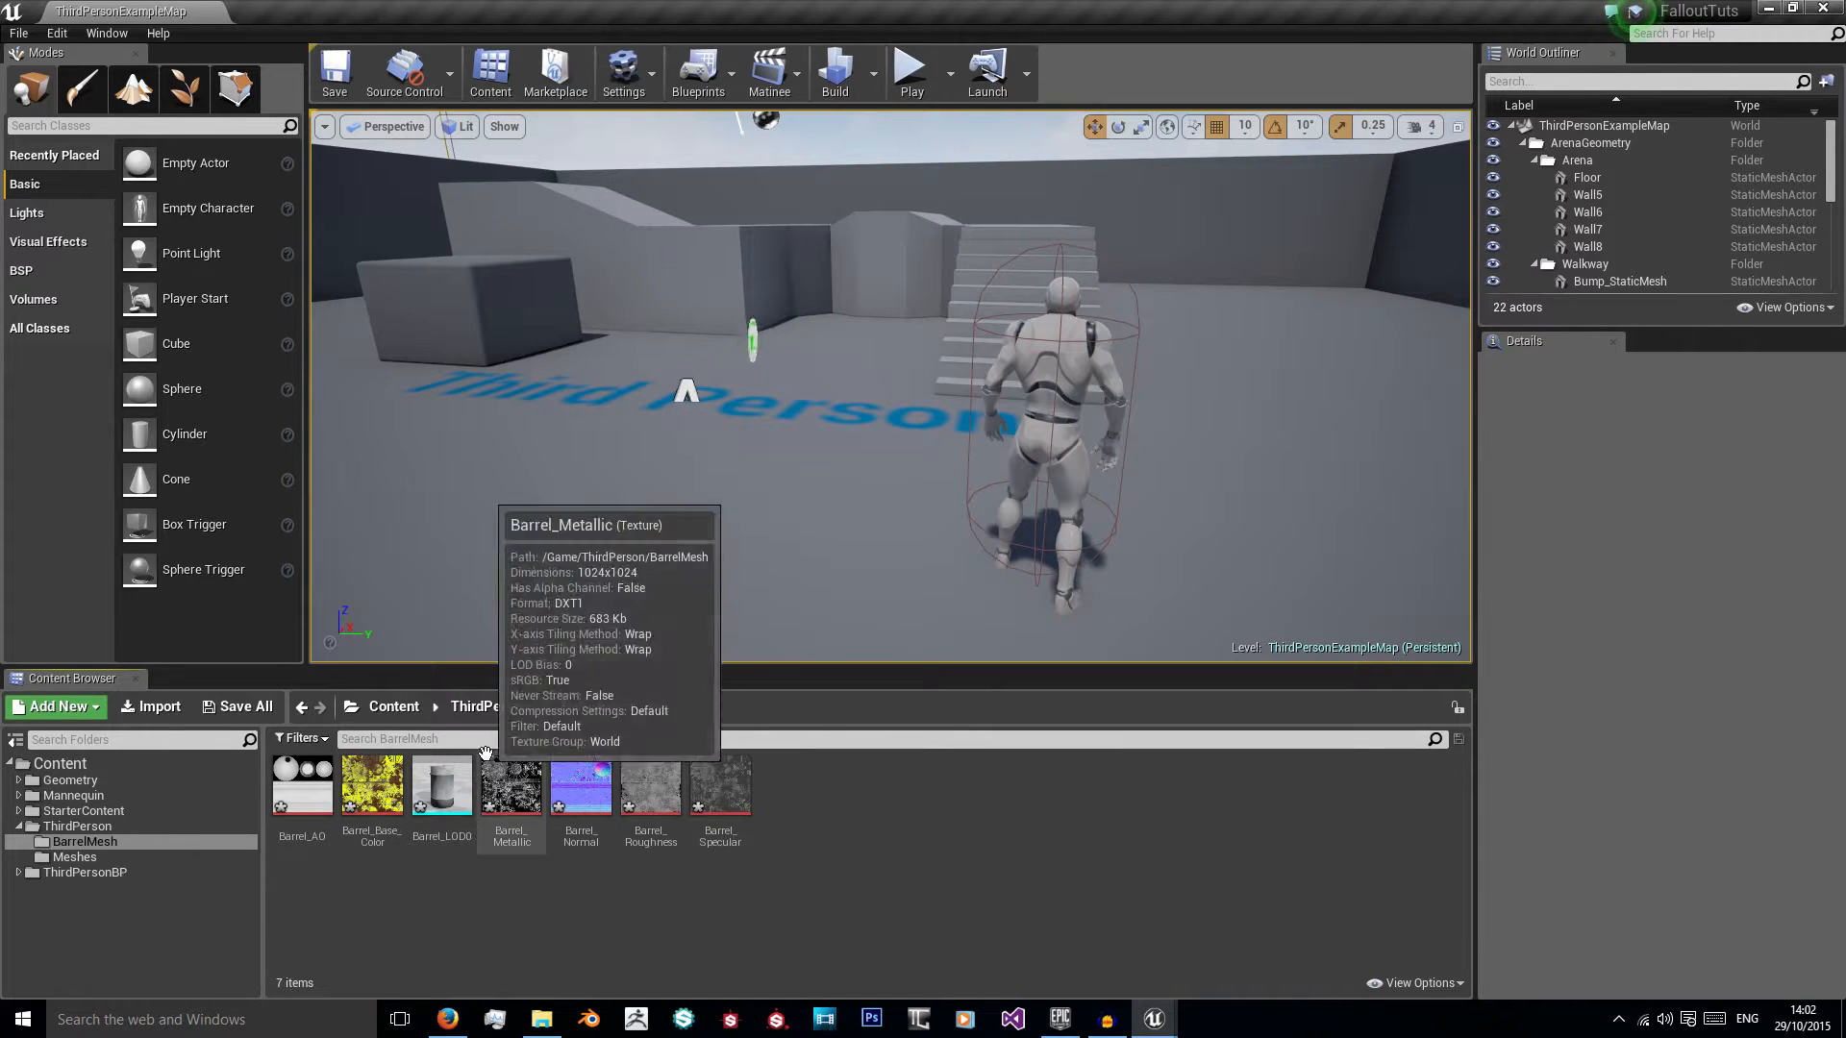
pyautogui.moveTo(435, 815)
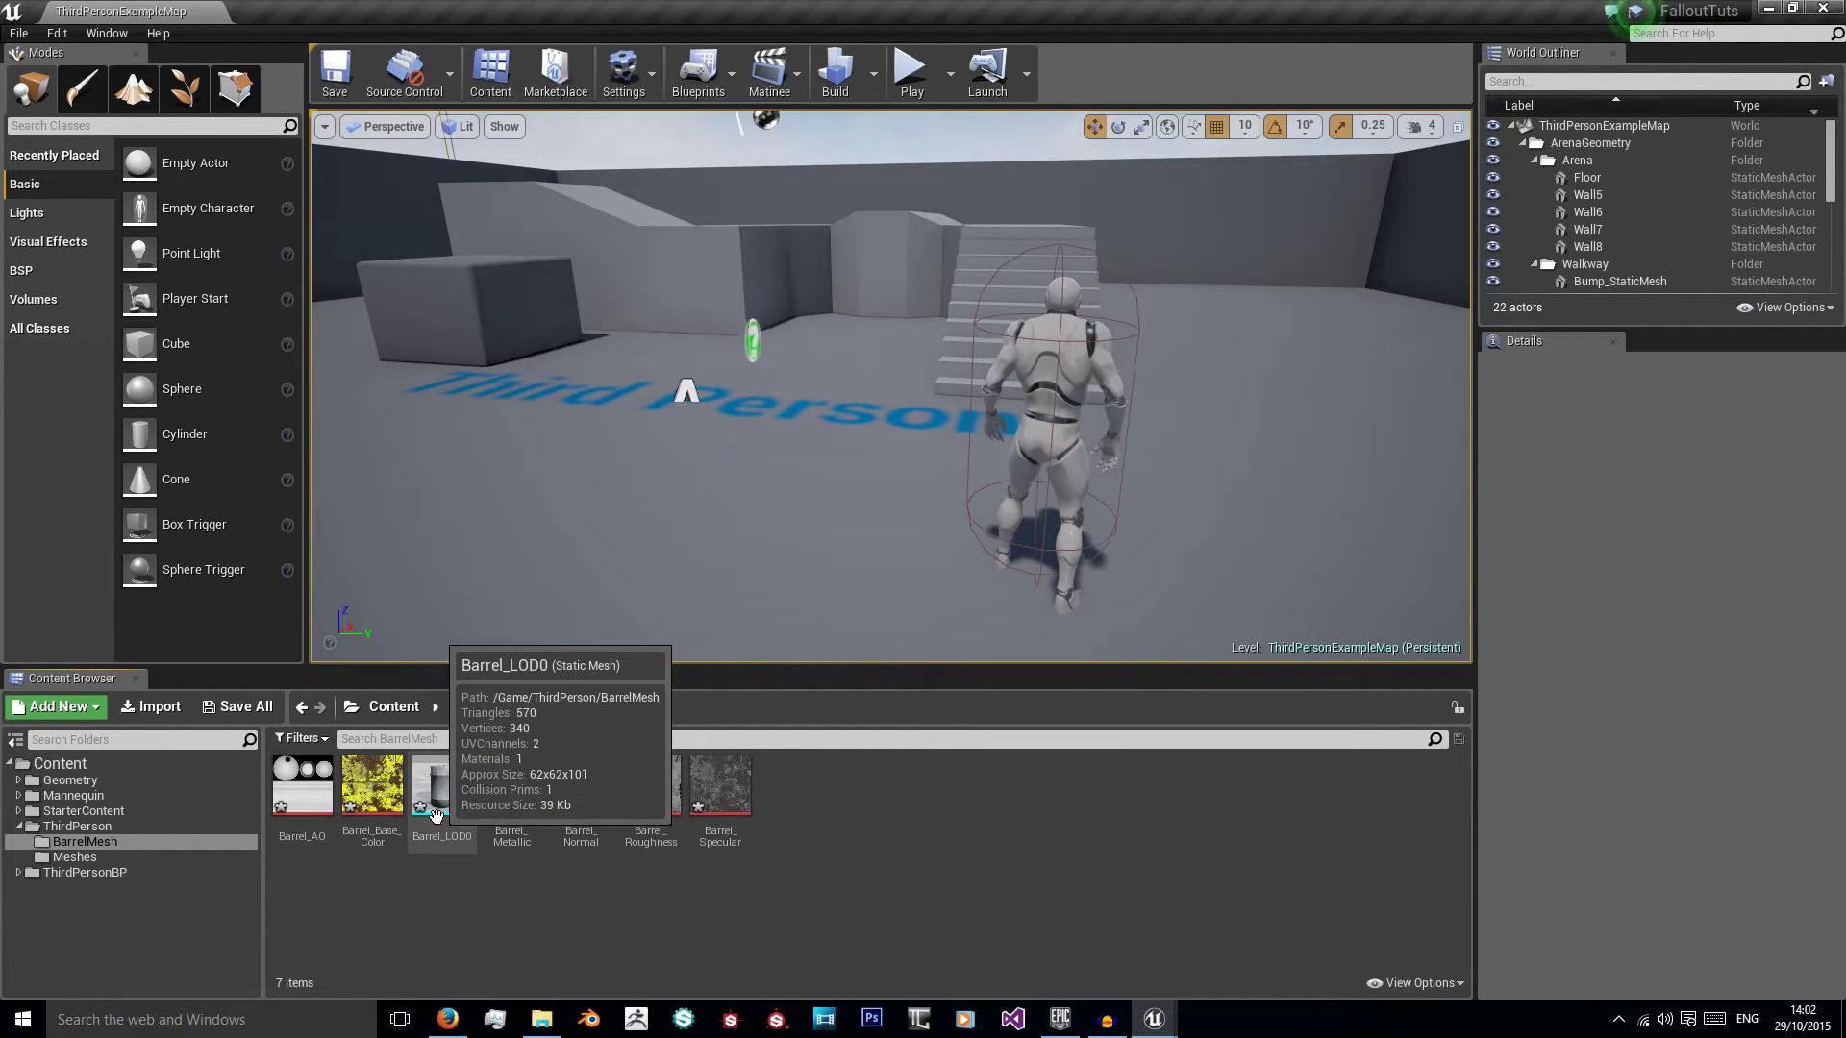
pyautogui.doubleClick(435, 815)
pyautogui.moveTo(574, 147); pyautogui.dragTo(341, 14)
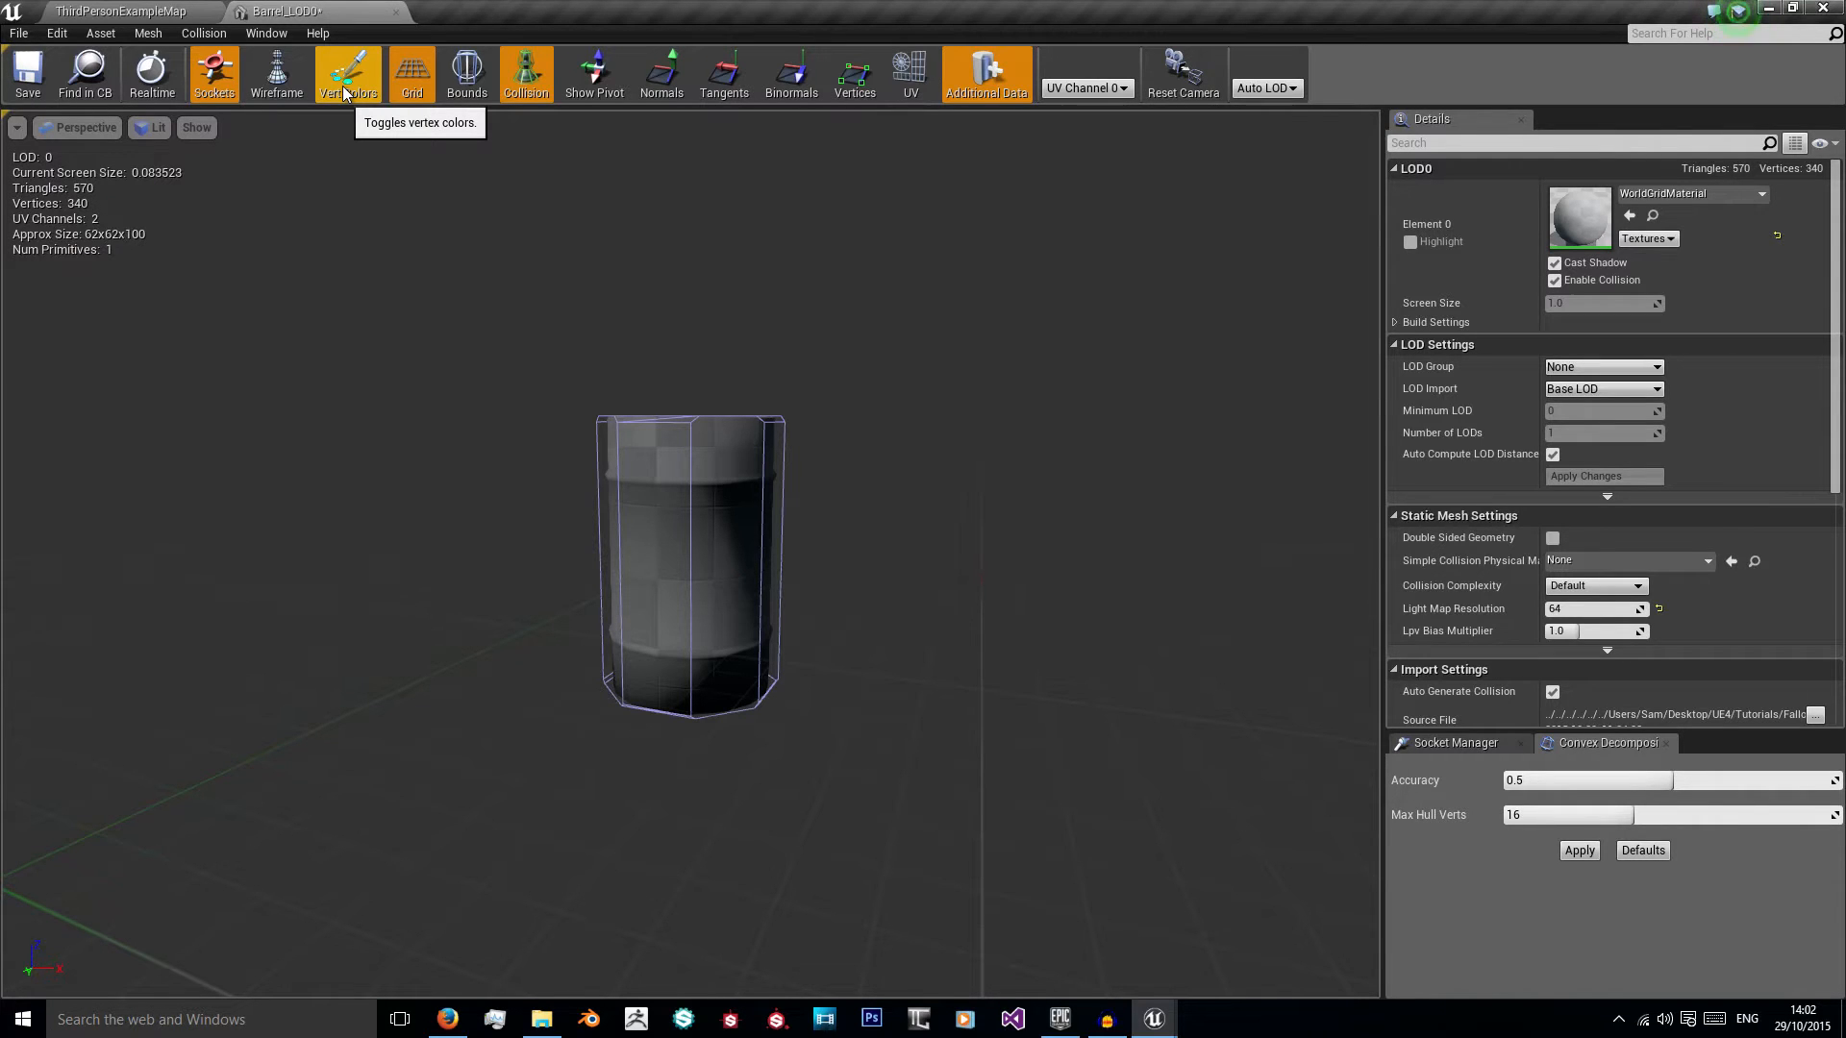
pyautogui.scroll(4, 504, 328)
pyautogui.moveTo(622, 366); pyautogui.dragTo(637, 452, button='right')
pyautogui.scroll(5, 603, 442)
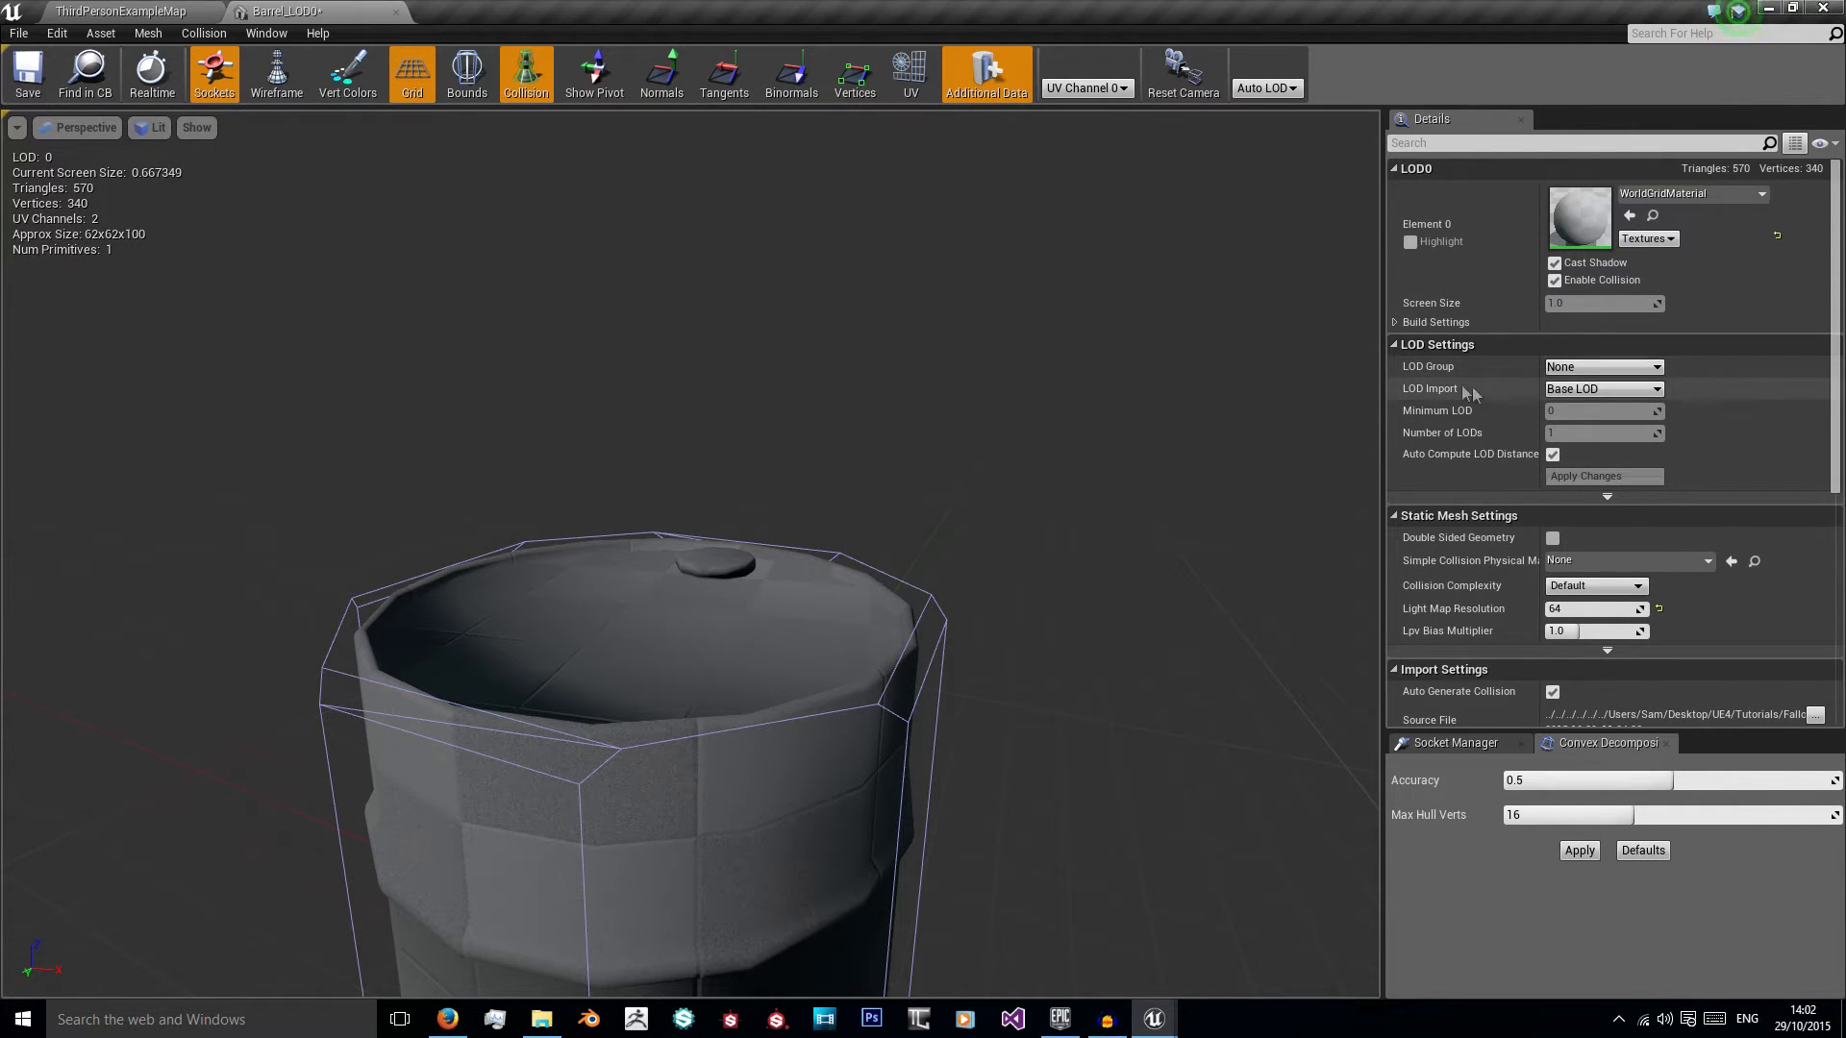
# Step: Import Barrel_LOD1.fbx from the Barrel folder as the mesh's LOD level 1
pyautogui.click(1578, 394)
pyautogui.click(1586, 417)
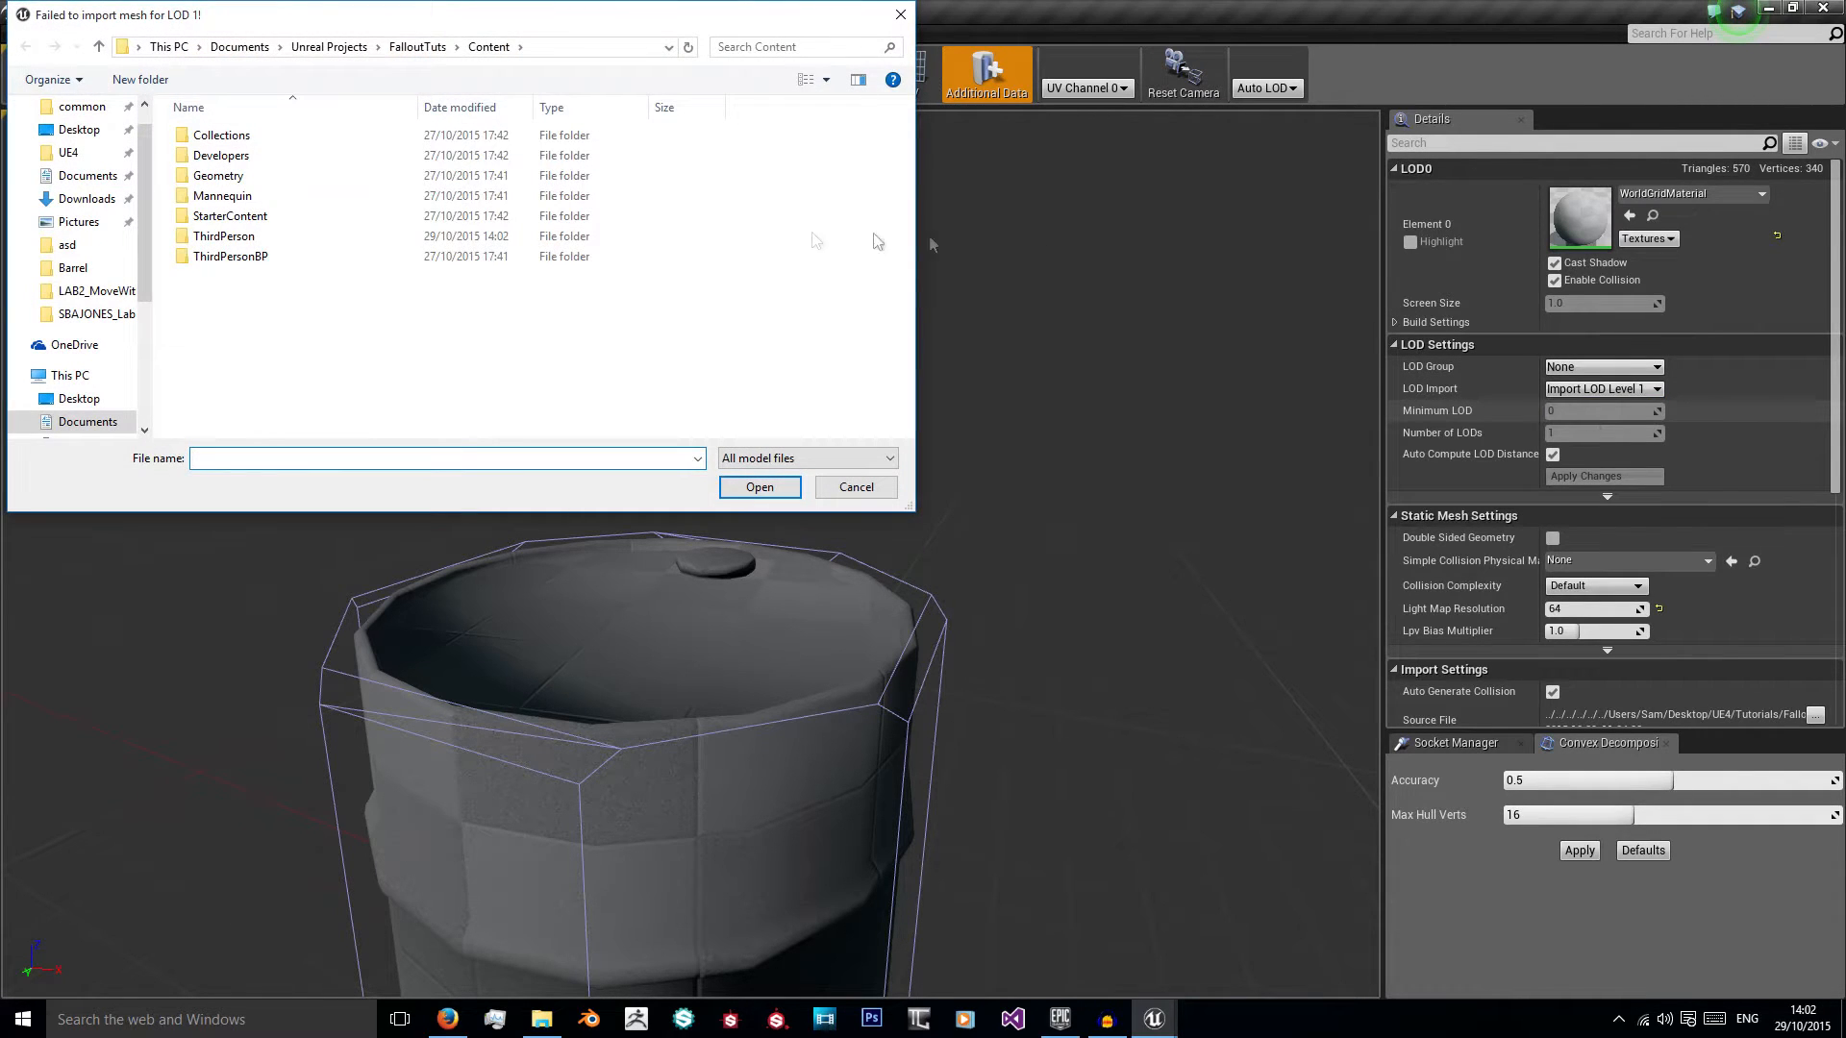
pyautogui.click(69, 271)
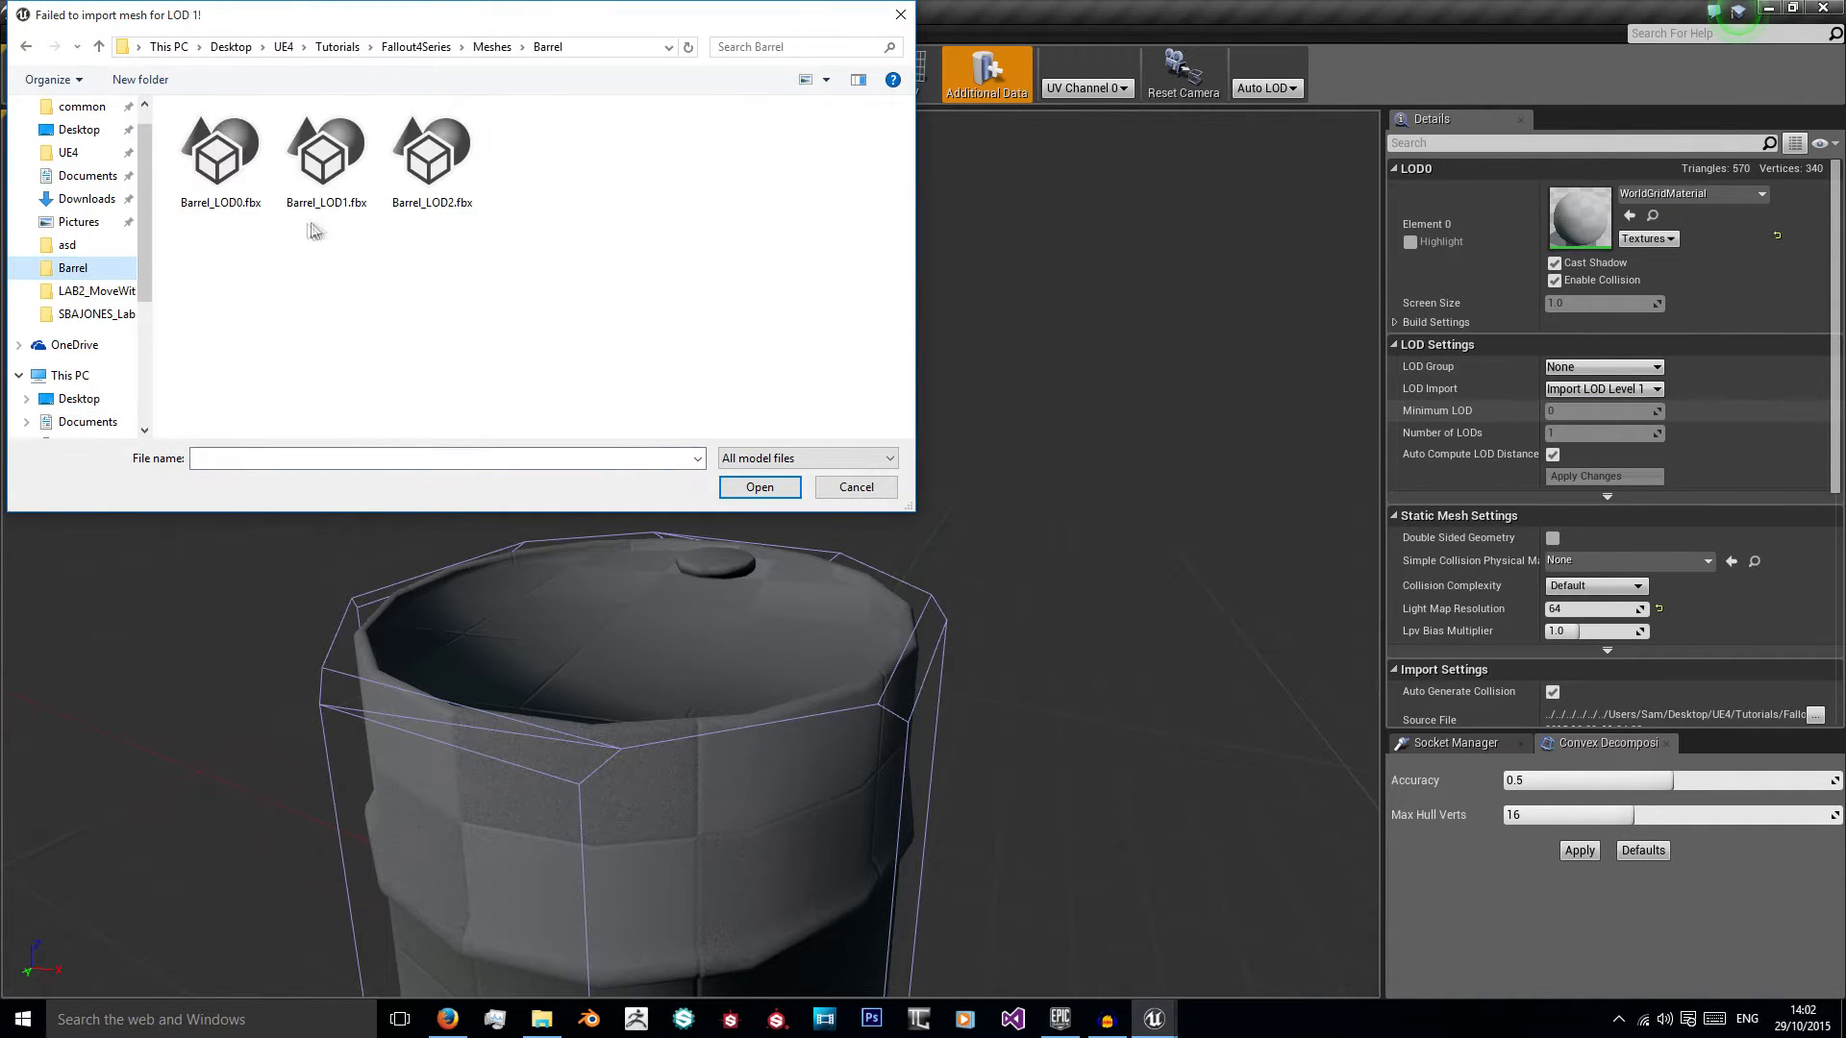
pyautogui.doubleClick(360, 160)
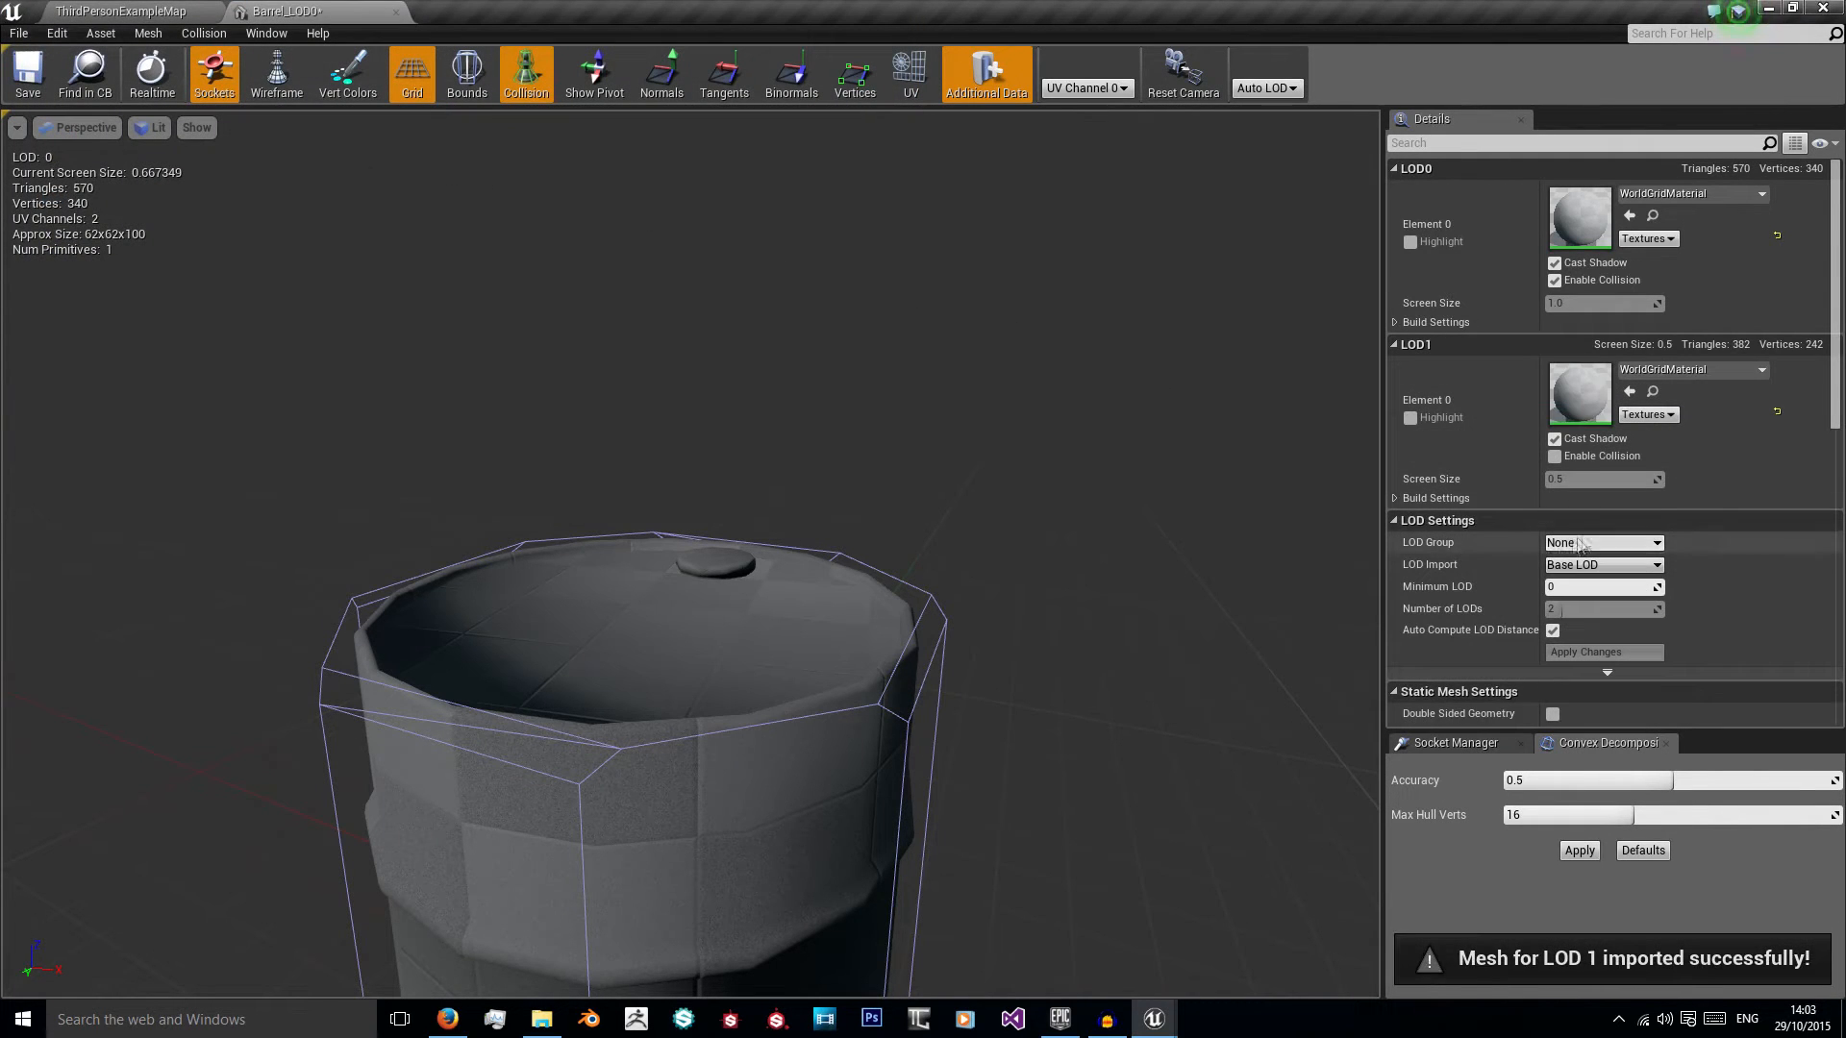
# Step: Import Barrel_LOD2.fbx as the mesh's LOD level 2 and check the LOD switching at different distances
pyautogui.scroll(-1, 1588, 543)
pyautogui.click(1605, 536)
pyautogui.click(1596, 573)
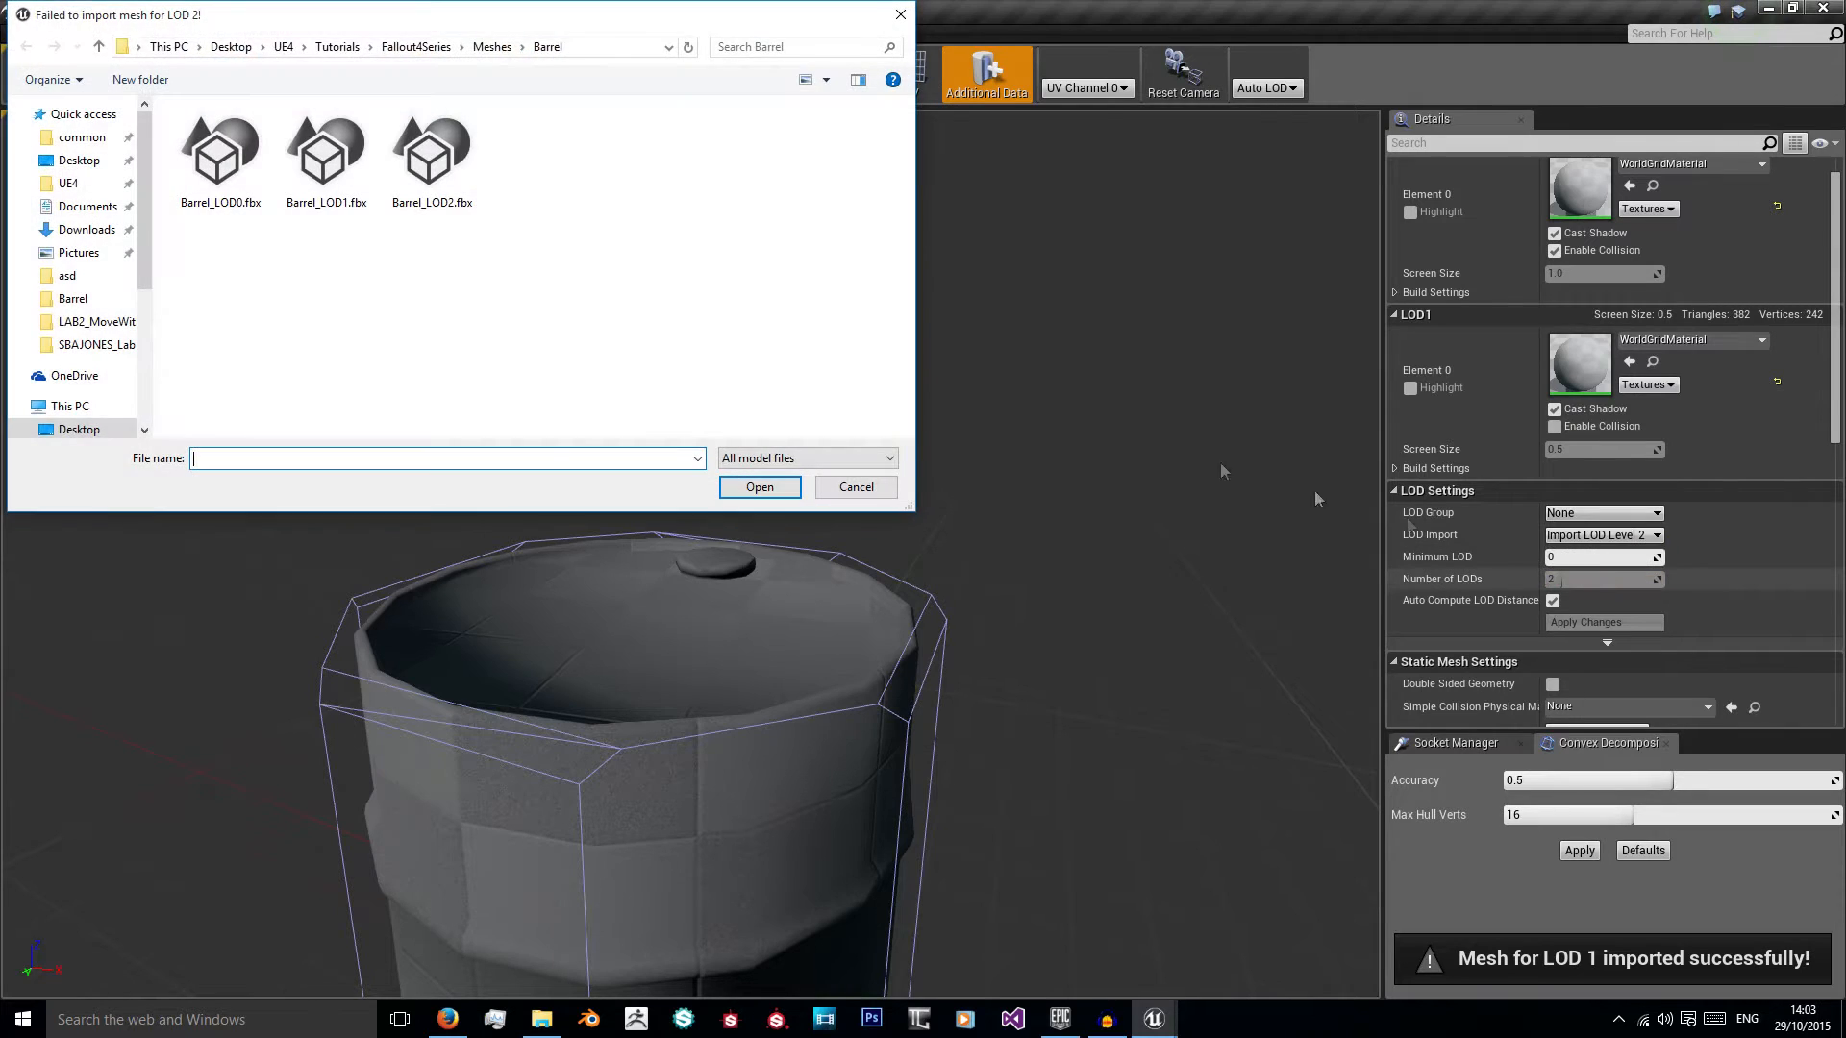
pyautogui.doubleClick(430, 150)
pyautogui.scroll(-5, 915, 450)
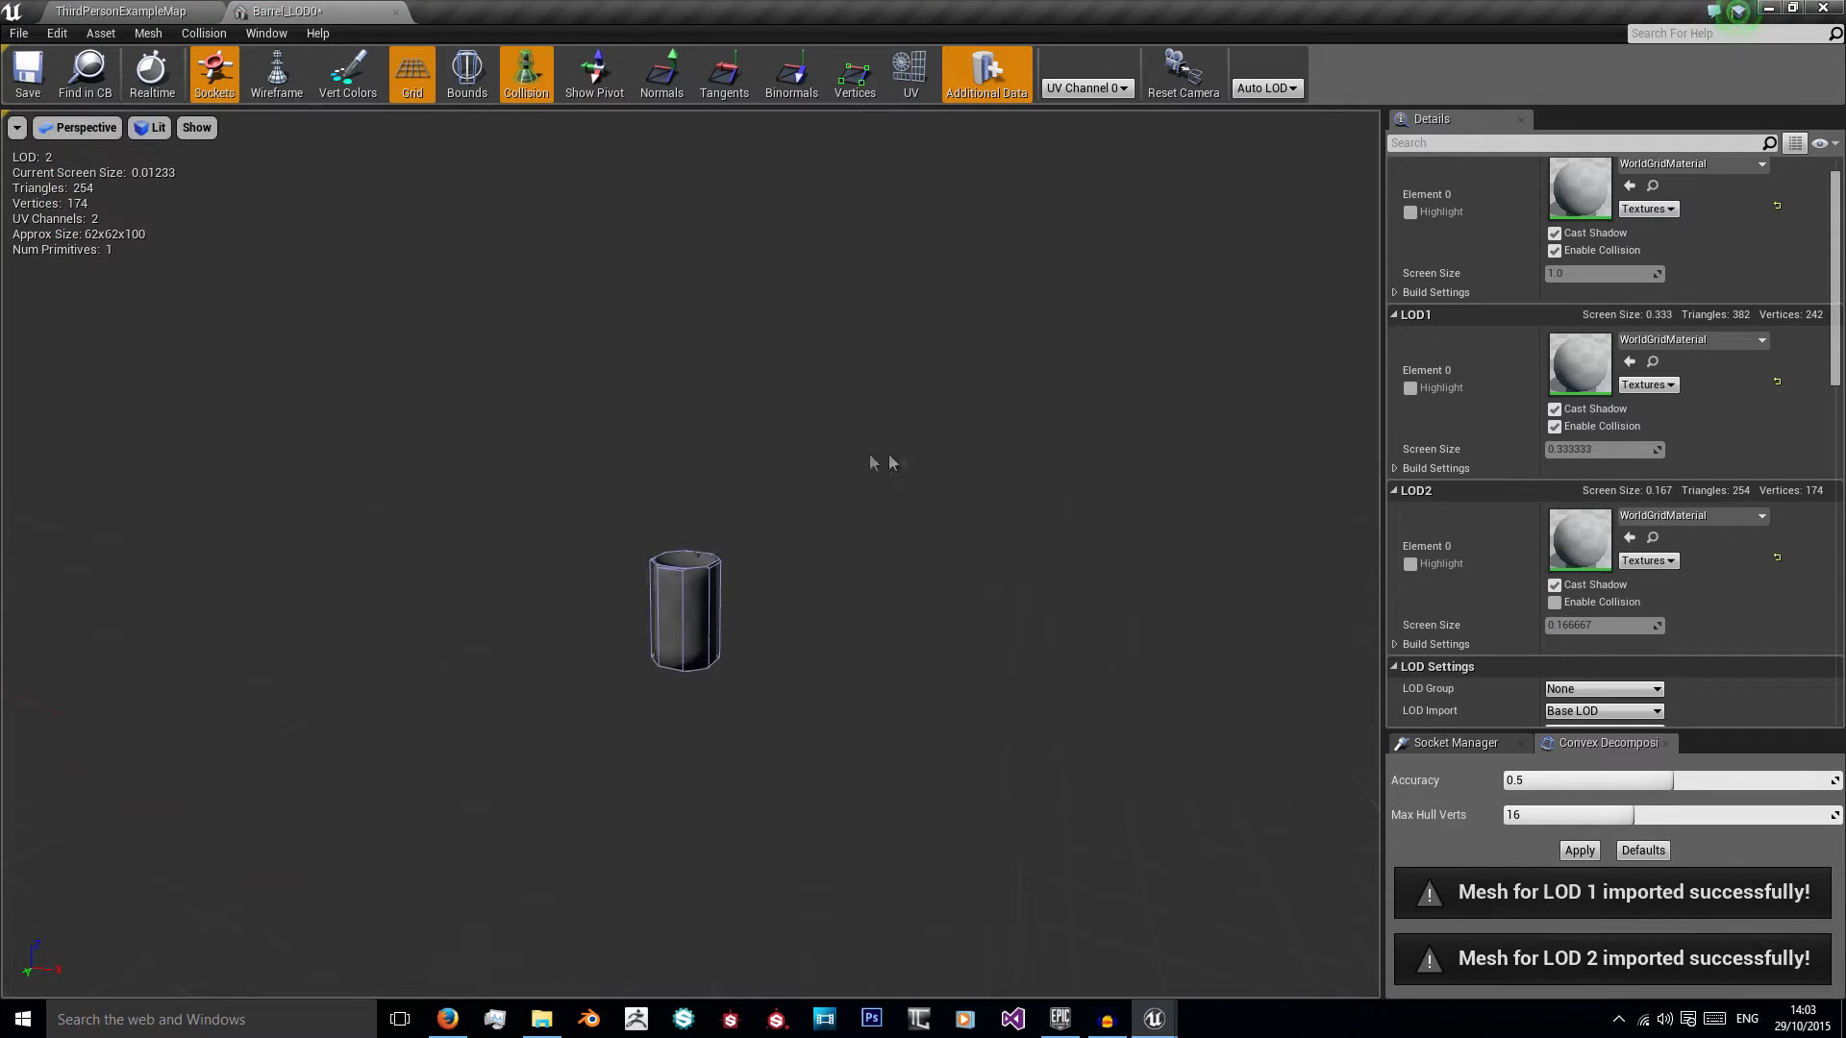
pyautogui.scroll(5, 720, 589)
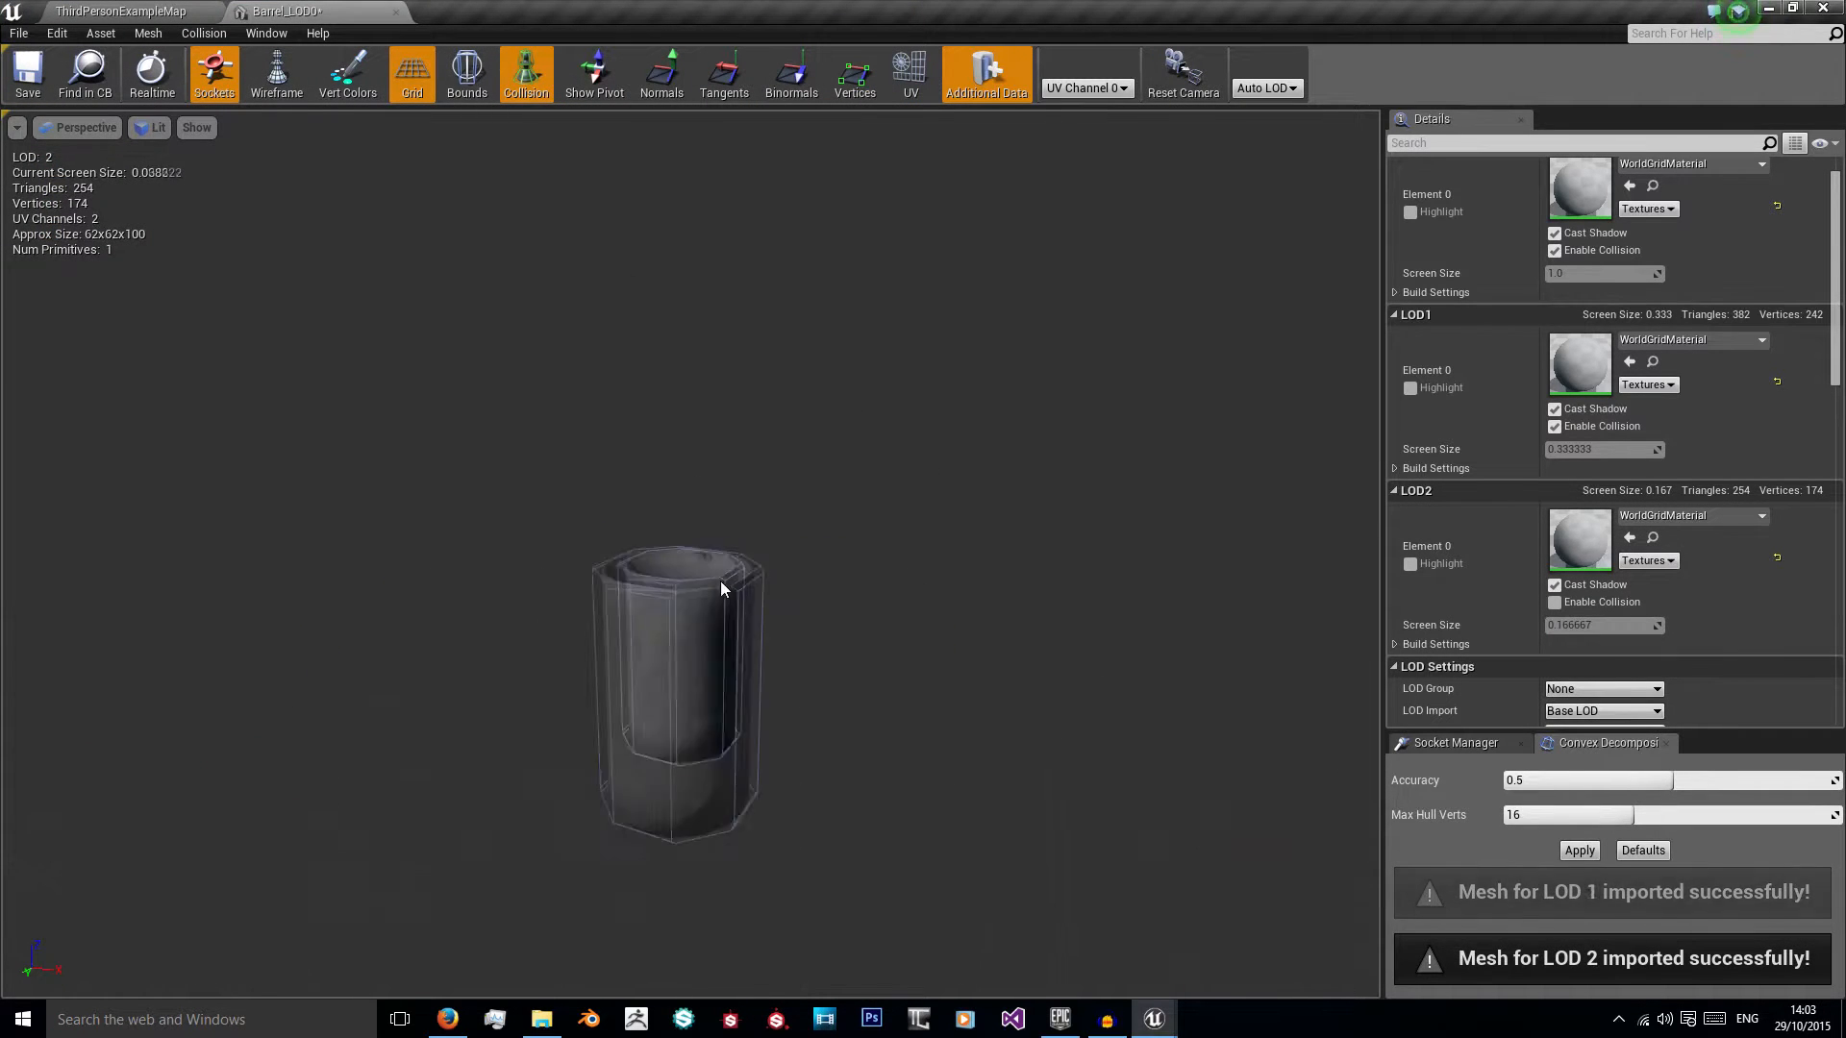
# Step: Remove the barrel's existing collision and add a 10DOP-Z simplified collision in its place
pyautogui.click(207, 35)
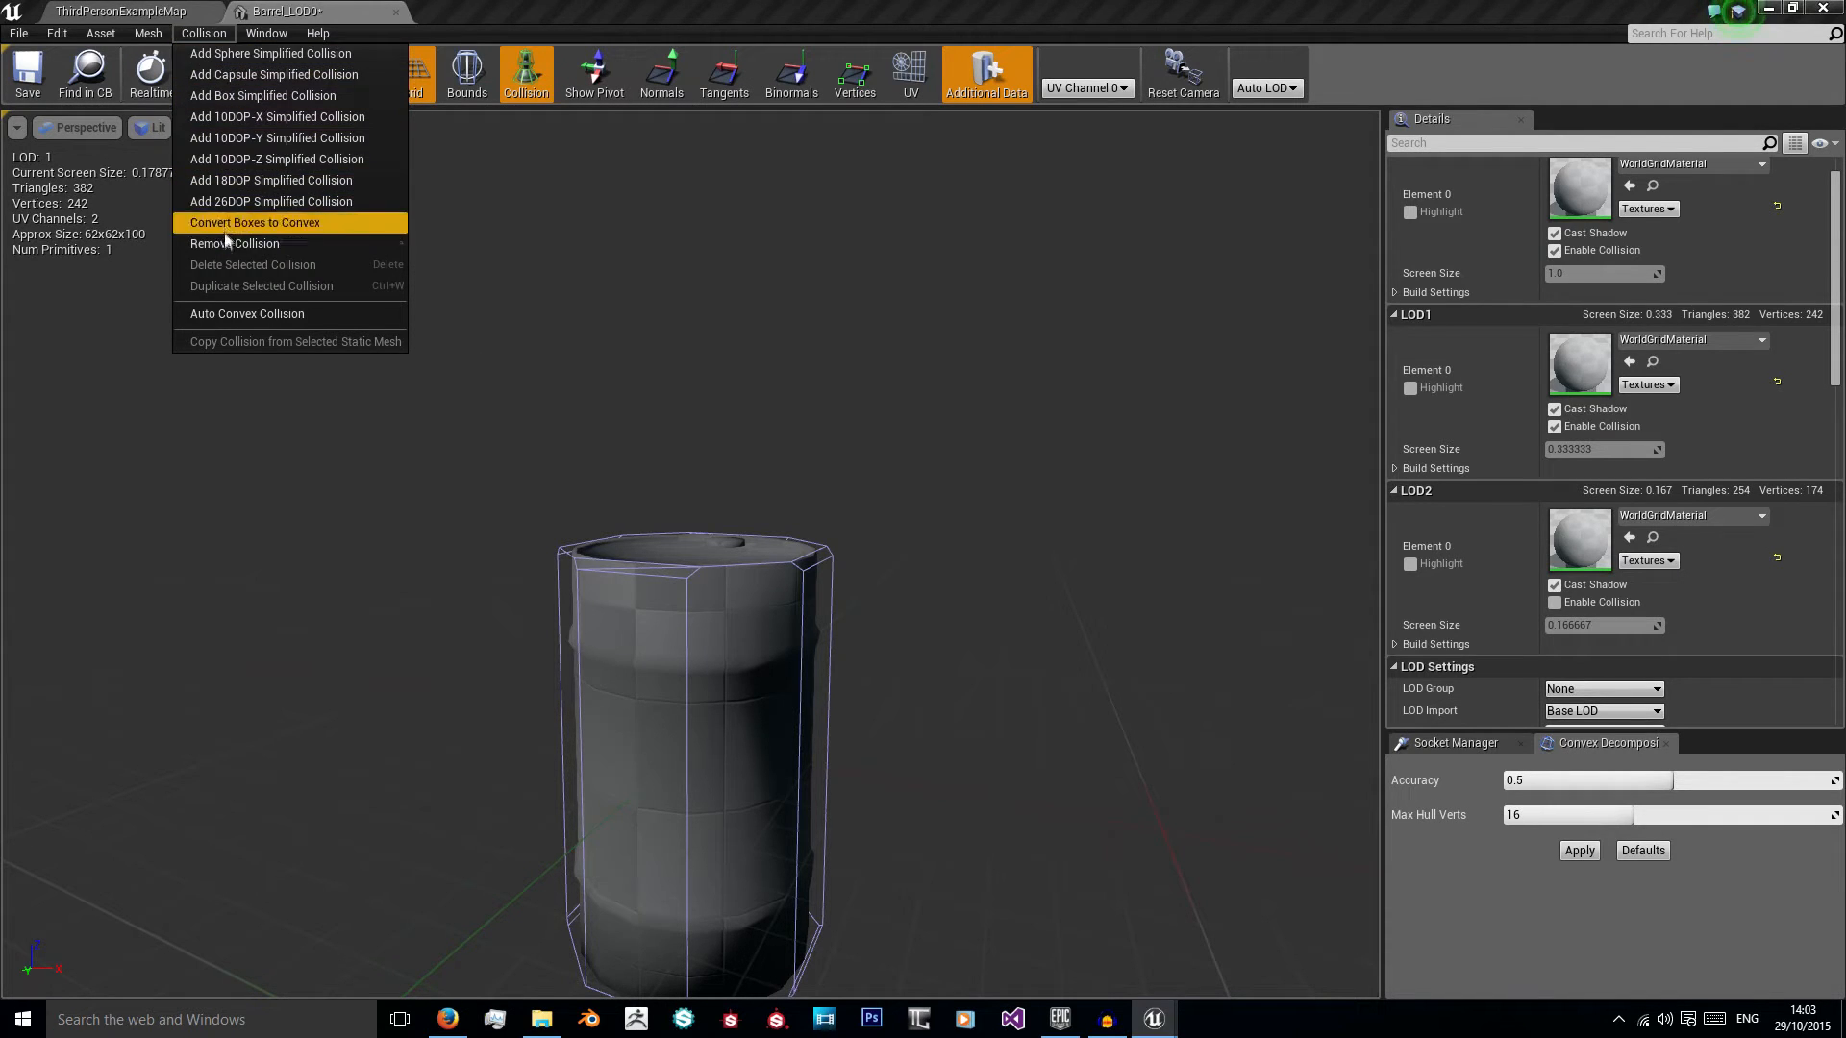
pyautogui.click(225, 242)
pyautogui.click(217, 36)
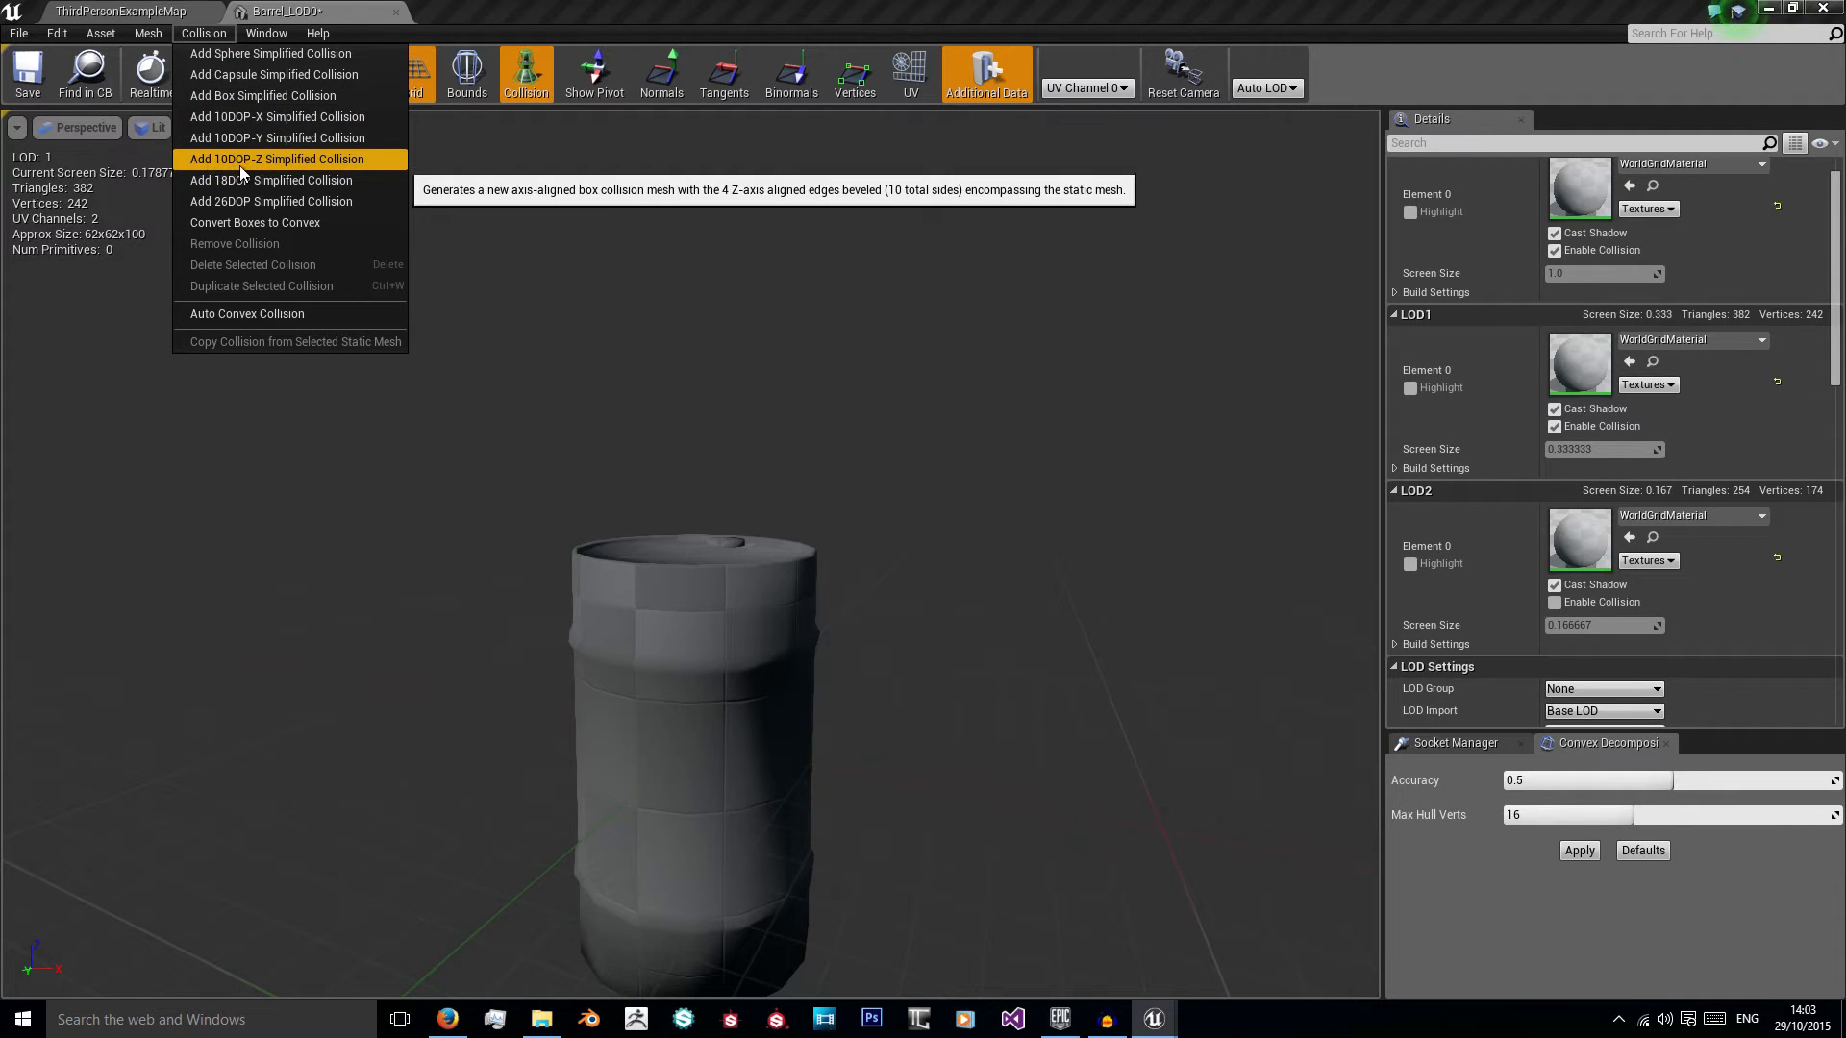
pyautogui.click(355, 165)
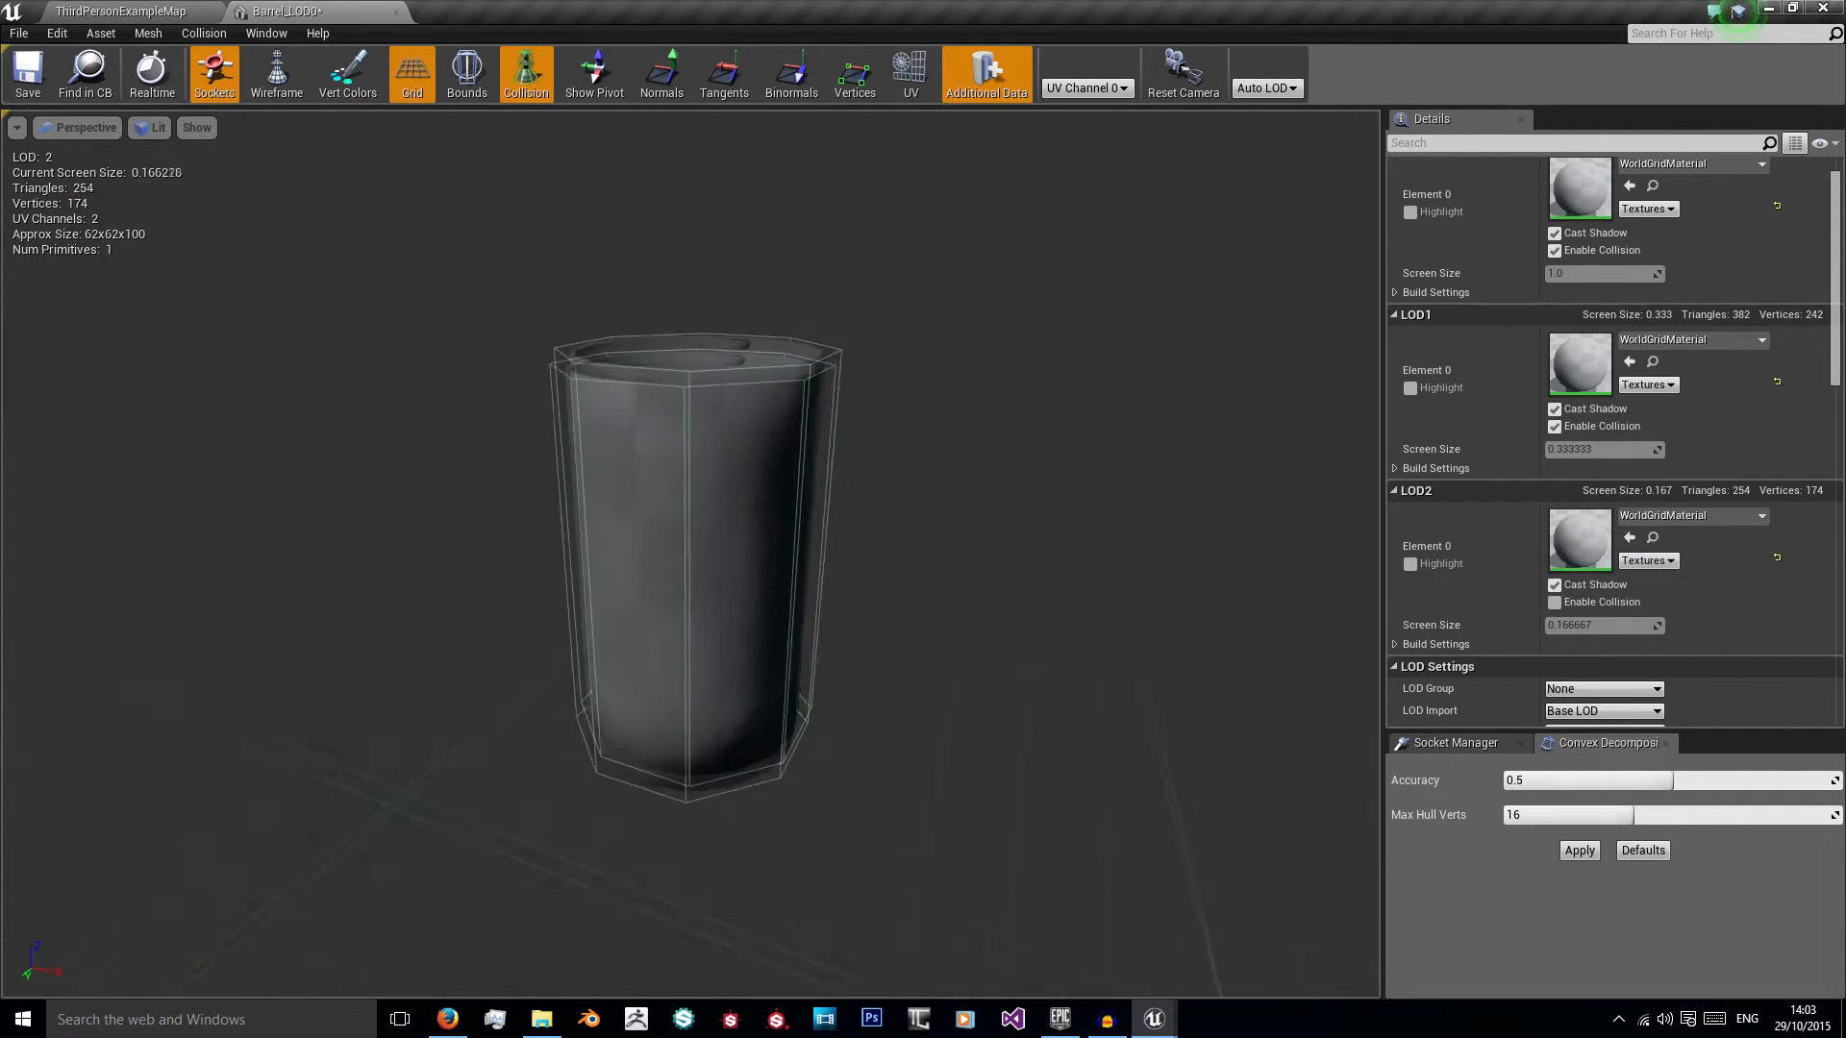
pyautogui.moveTo(621, 327); pyautogui.dragTo(621, 192, button='right')
pyautogui.scroll(4, 621, 327)
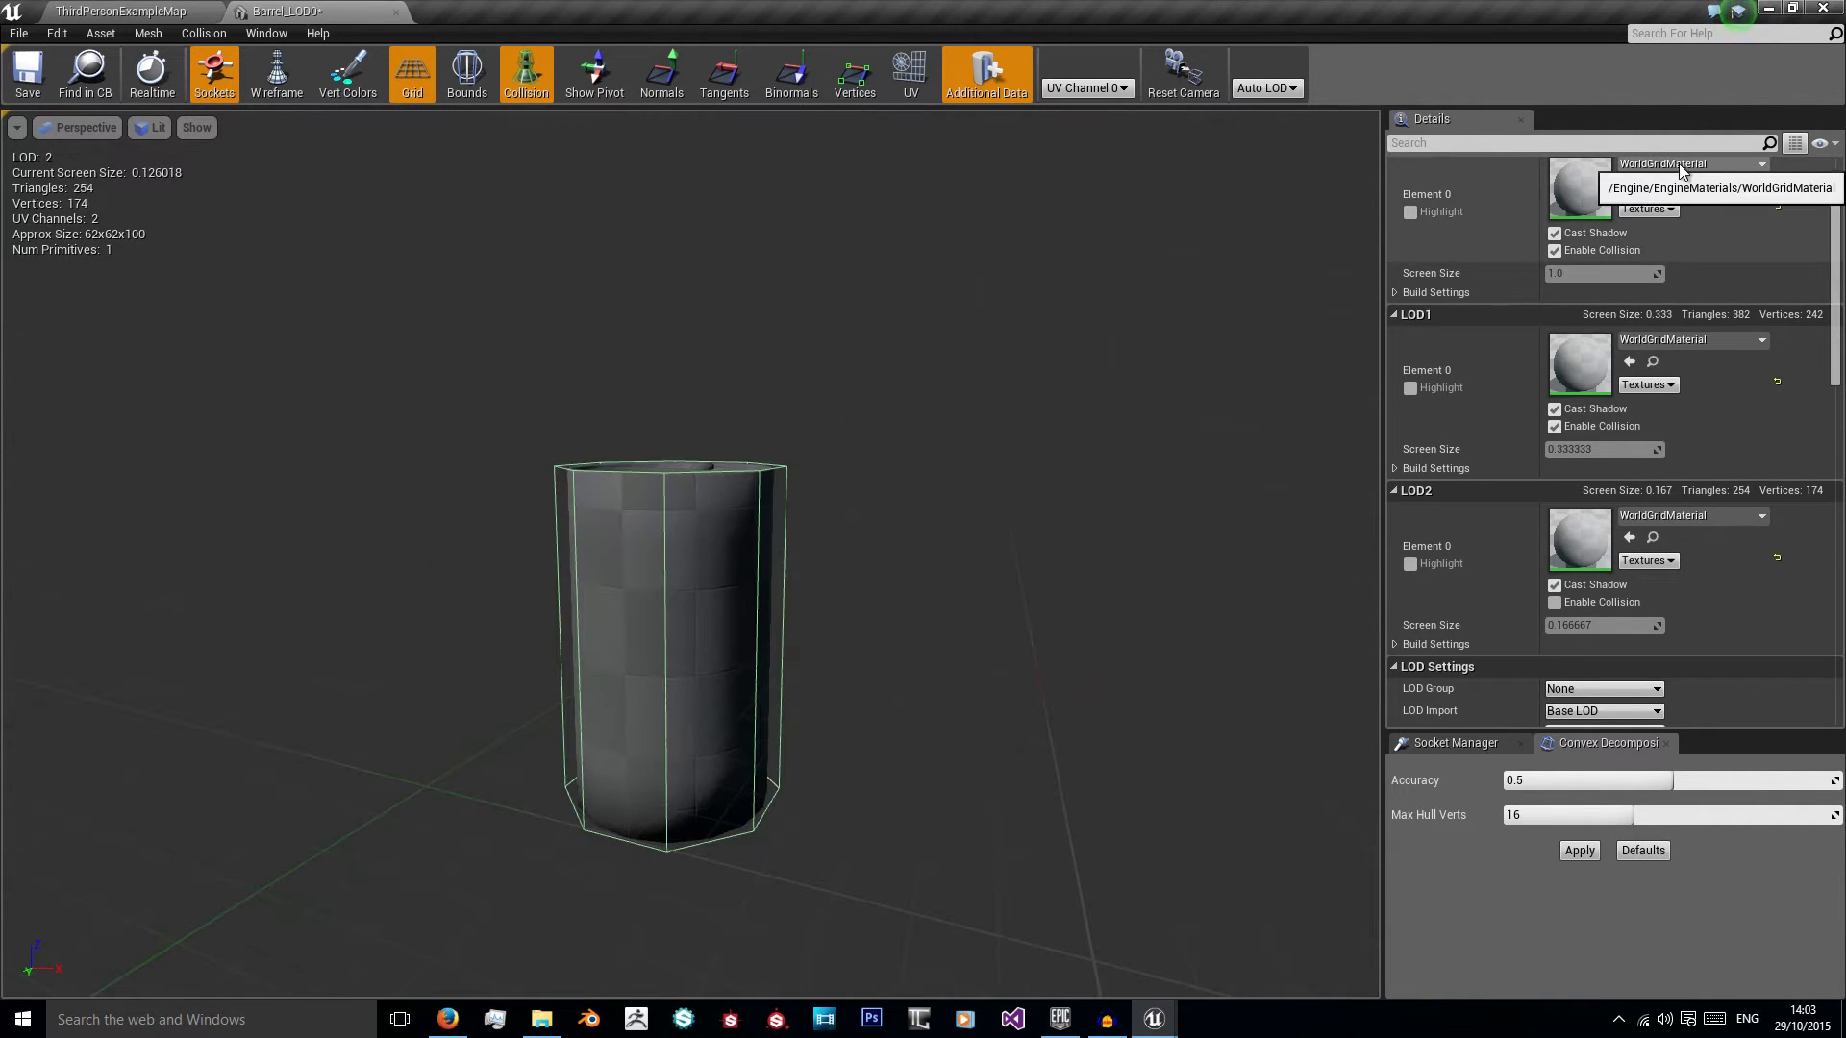
# Step: Create a new material named ClosedBarrel_RustMAT in the BarrelMesh folder
pyautogui.click(1679, 164)
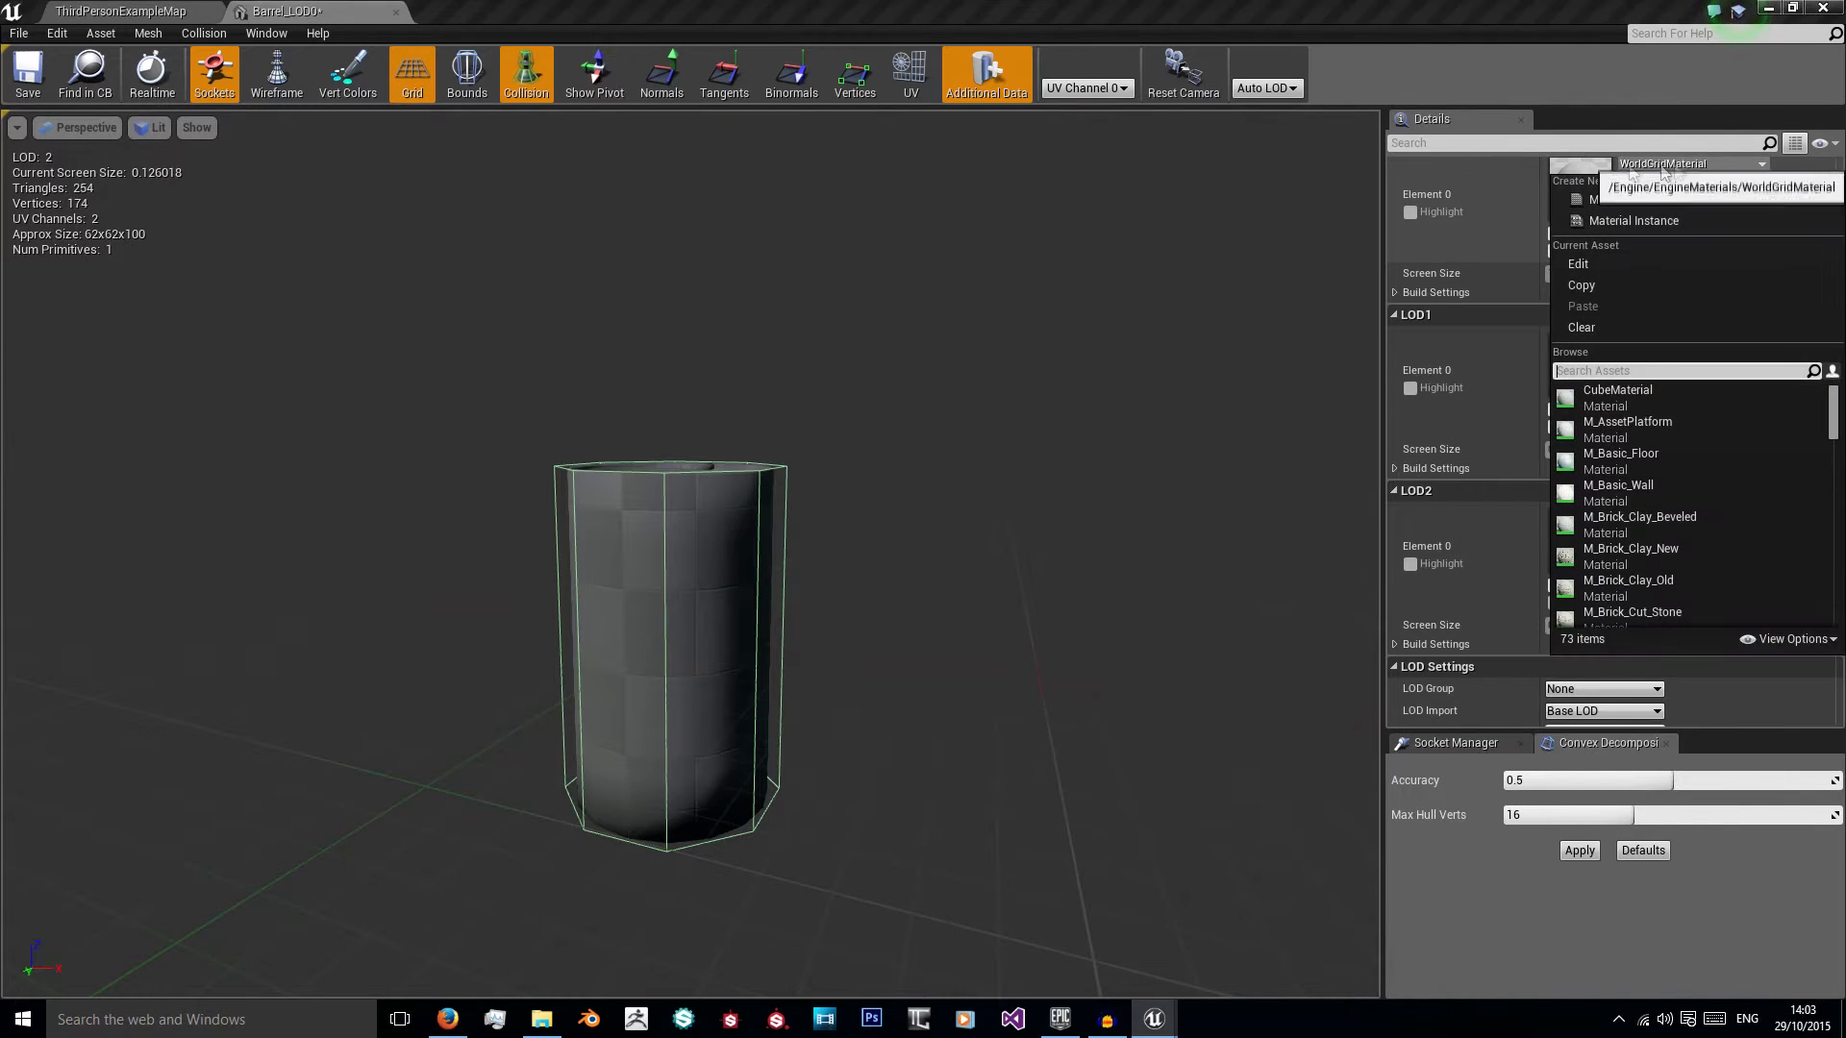
pyautogui.click(158, 10)
pyautogui.rightClick(877, 838)
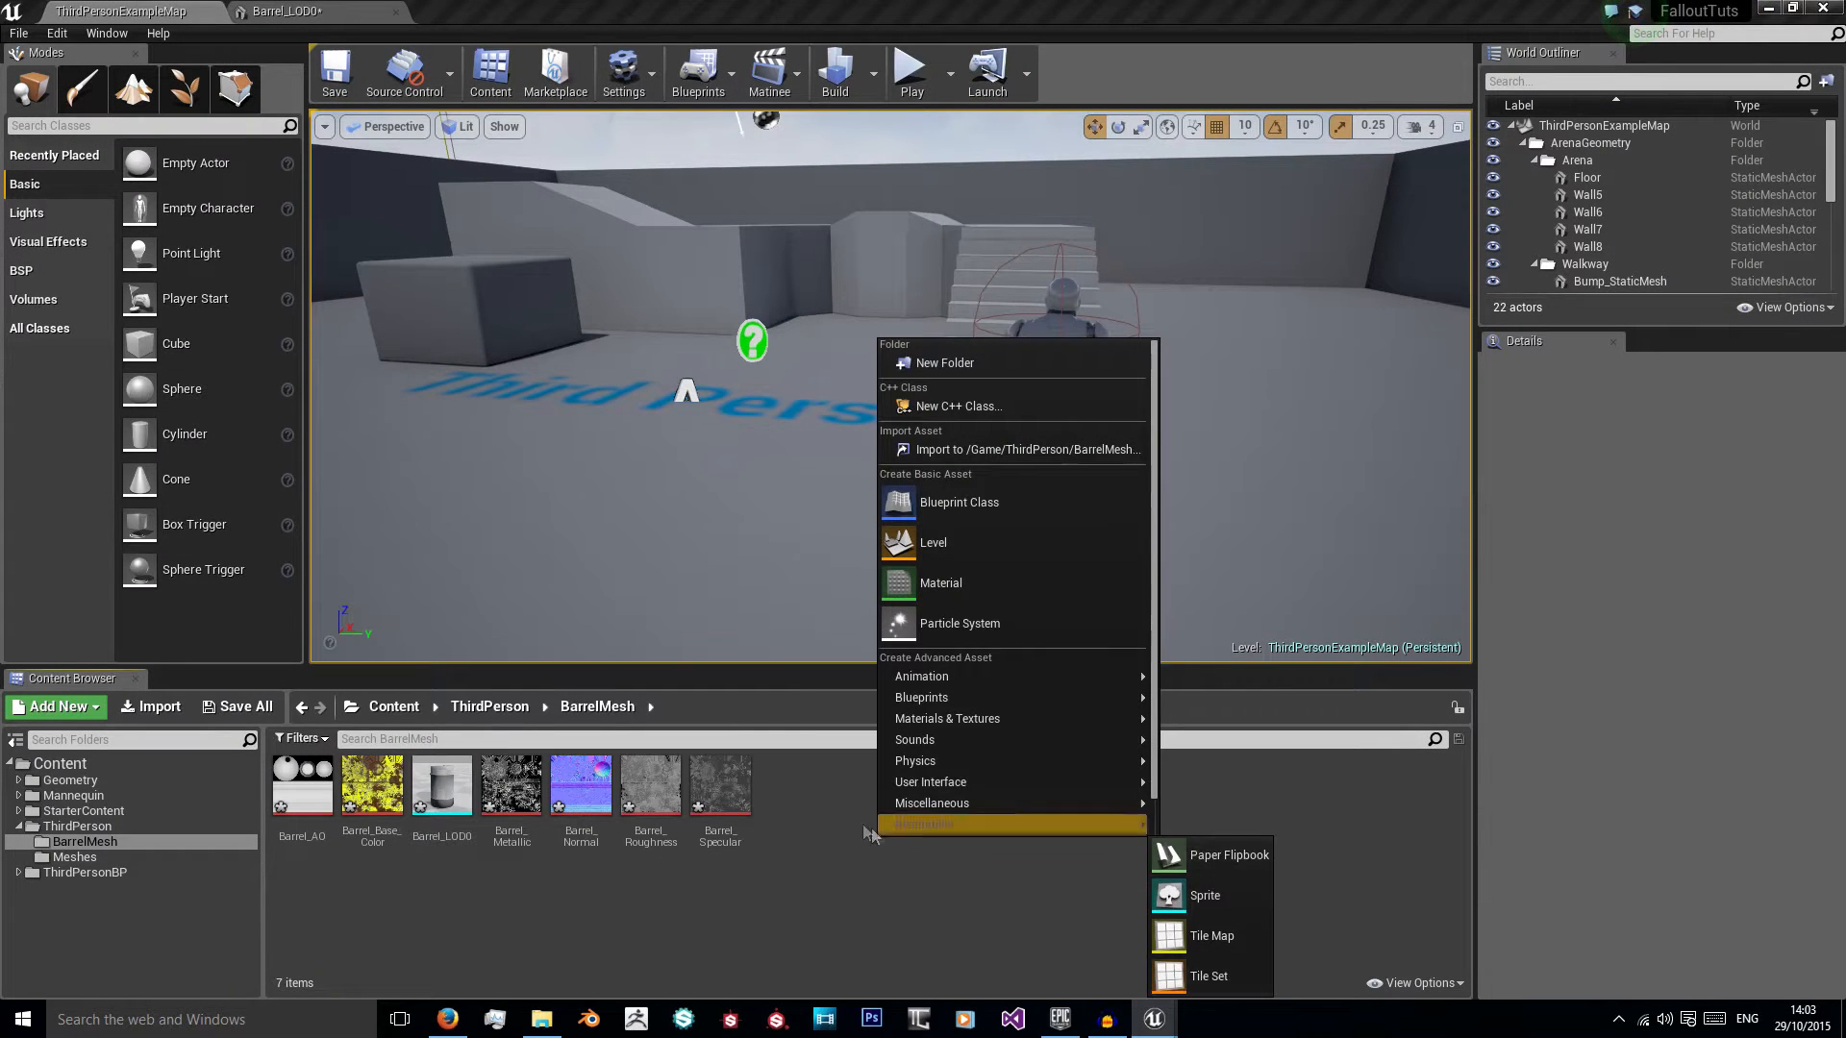
pyautogui.click(947, 583)
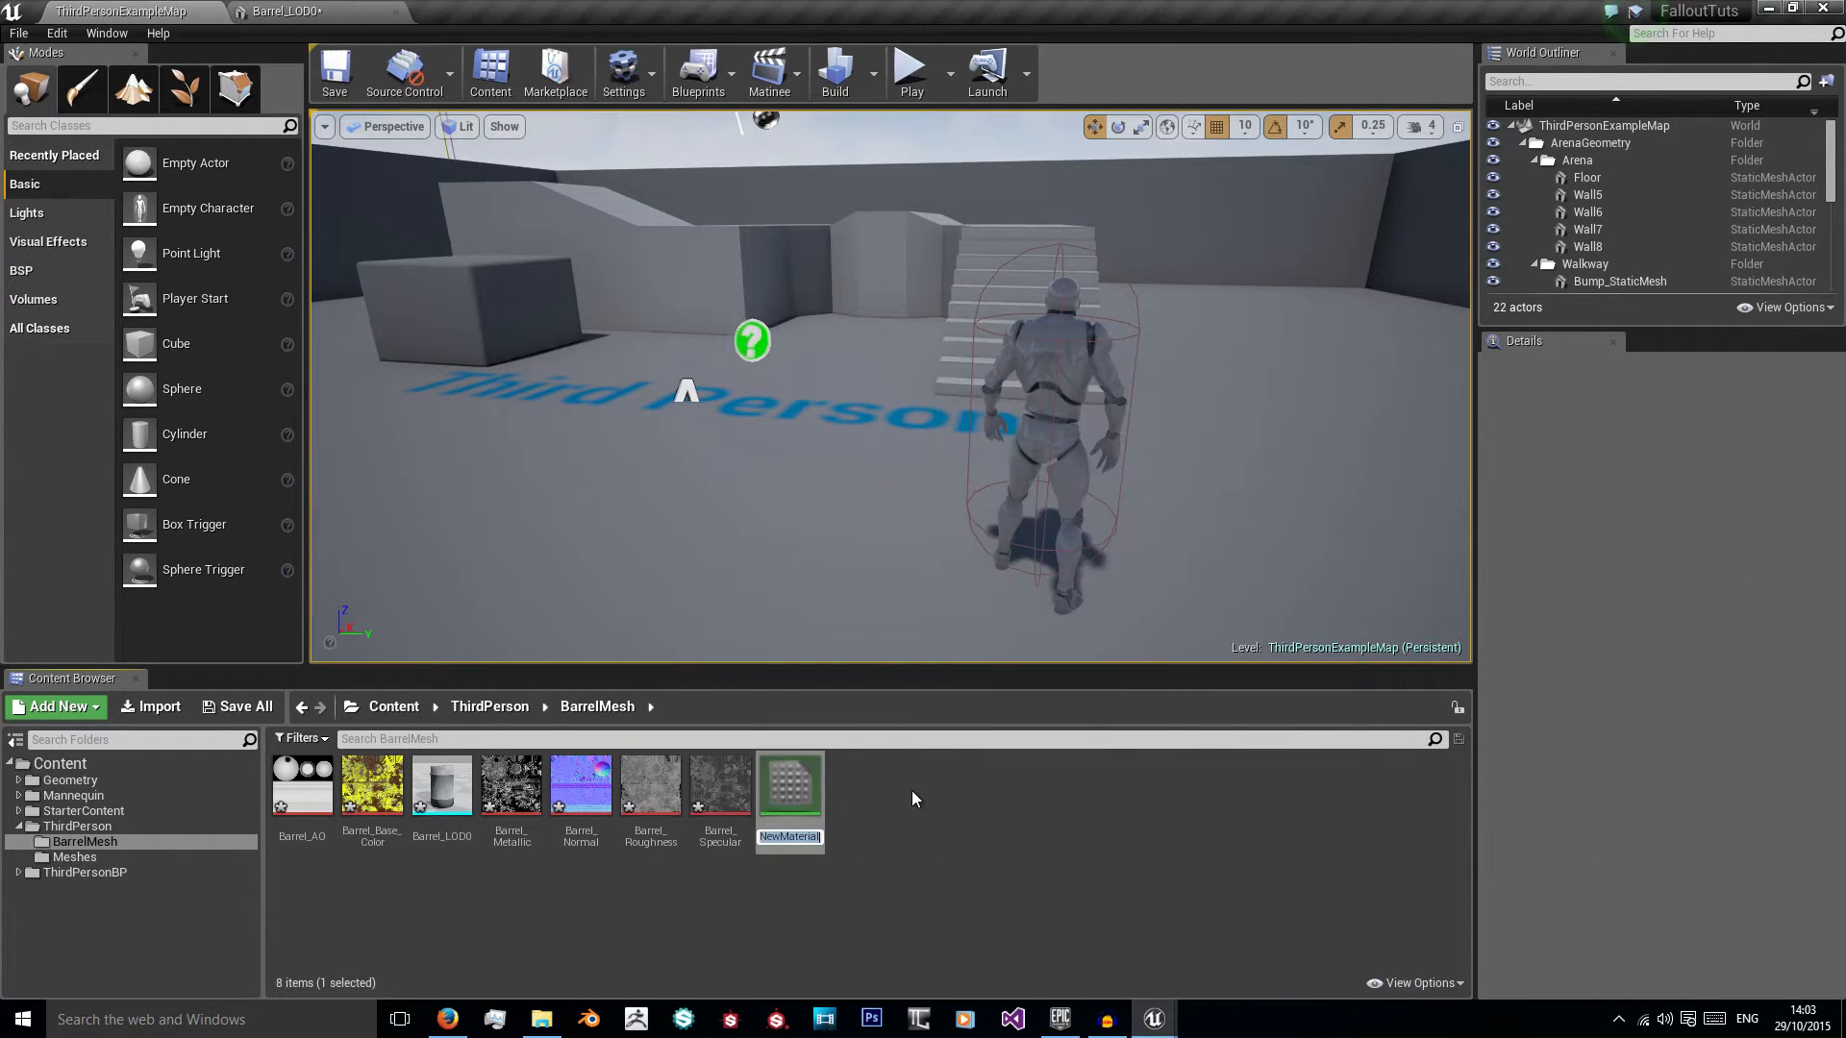
pyautogui.write('ClosedBar')
pyautogui.write('rel')
pyautogui.write('_RustM')
pyautogui.write('AT')
pyautogui.press('Return')
pyautogui.click(865, 797)
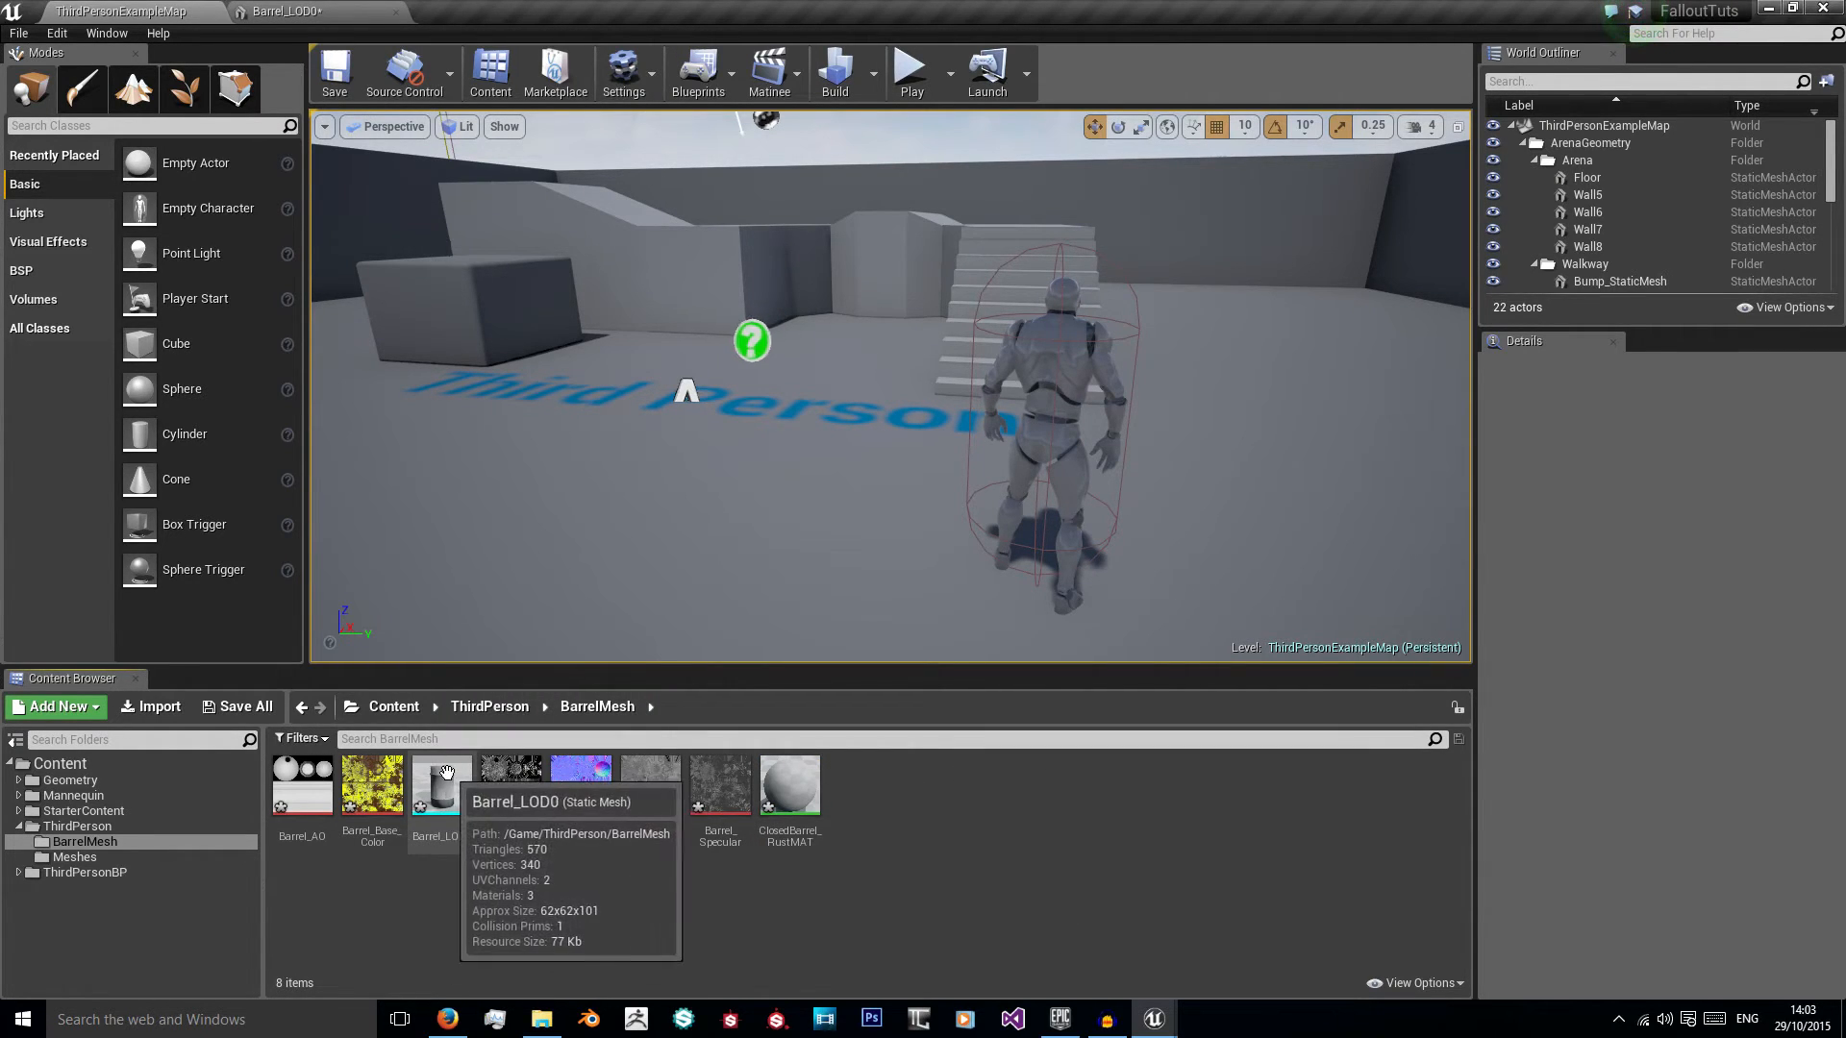
pyautogui.doubleClick(442, 808)
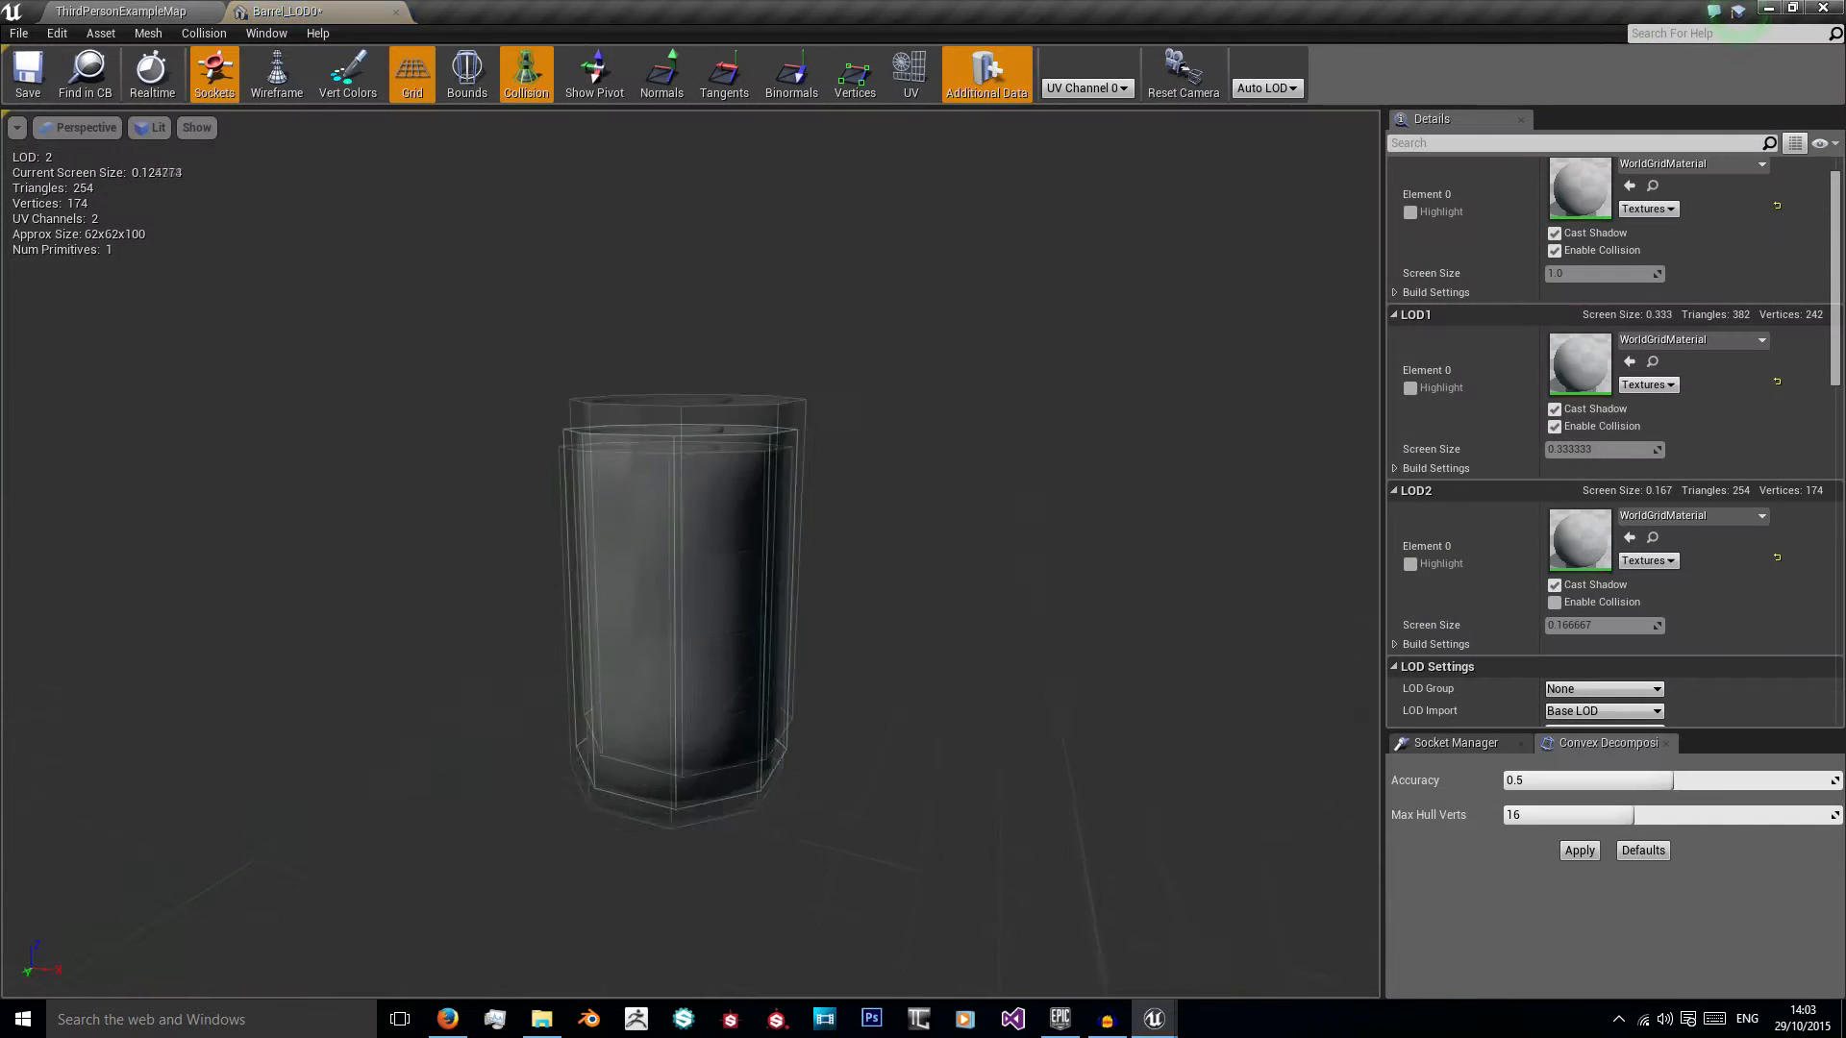
pyautogui.moveTo(701, 490); pyautogui.dragTo(659, 442, button='middle')
pyautogui.click(106, 9)
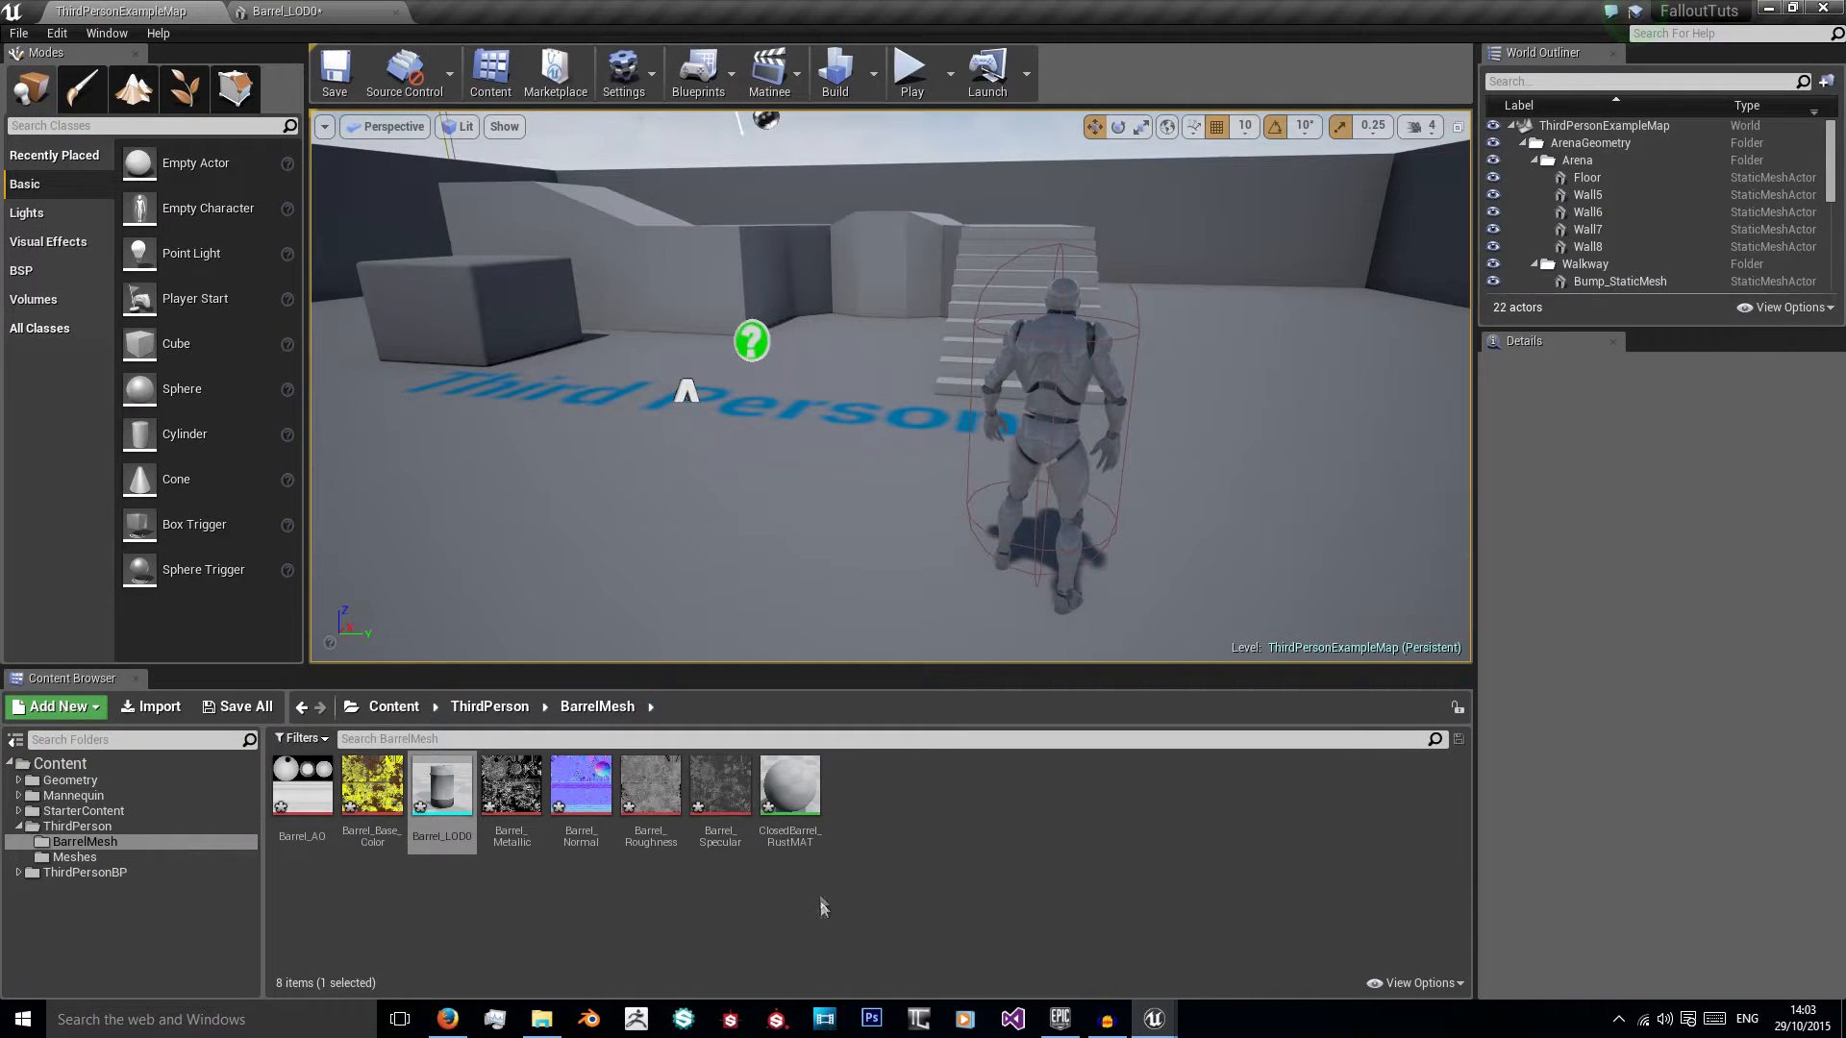
# Step: Open the ClosedBarrel_RustMAT material for editing and add a Texture Sample node to its graph
pyautogui.doubleClick(791, 781)
pyautogui.scroll(-2, 729, 653)
pyautogui.moveTo(638, 557); pyautogui.dragTo(730, 542, button='right')
pyautogui.scroll(-3, 799, 599)
pyautogui.scroll(2, 799, 599)
pyautogui.scroll(1, 758, 505)
pyautogui.moveTo(653, 383); pyautogui.dragTo(659, 433, button='right')
pyautogui.rightClick(523, 344)
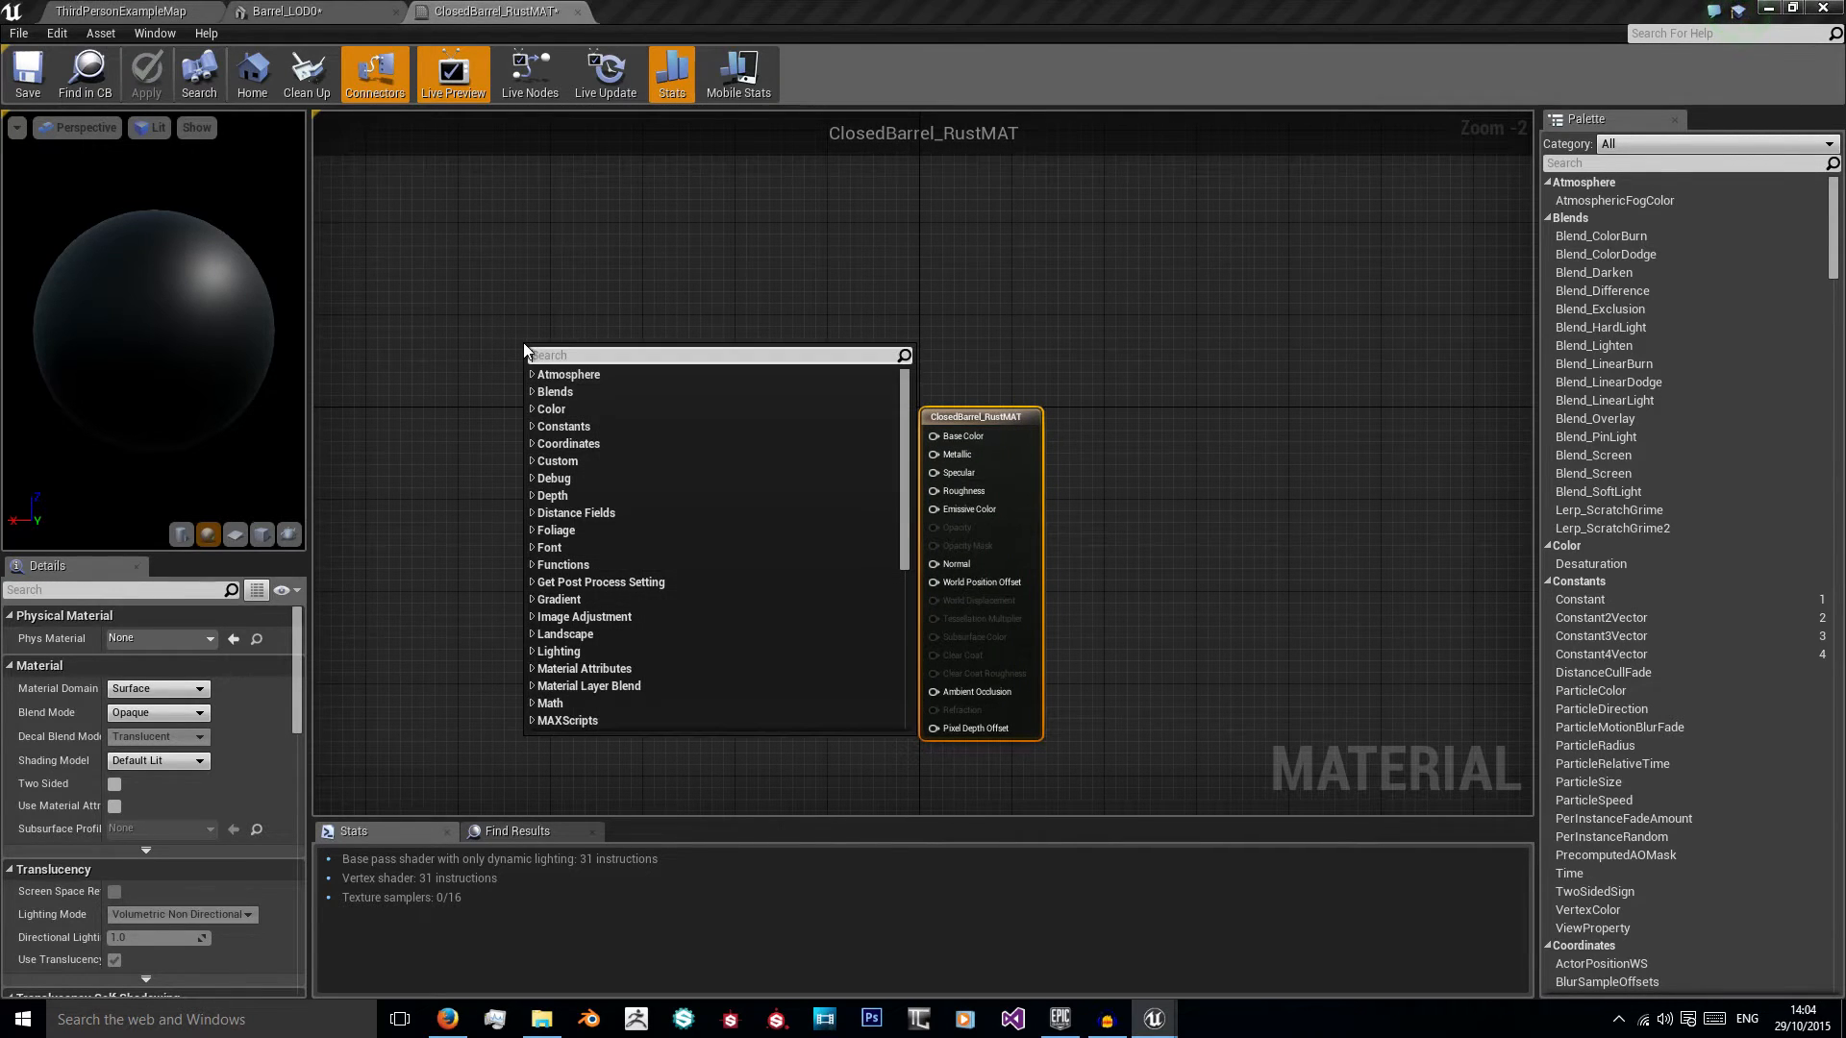
pyautogui.write('texturesa')
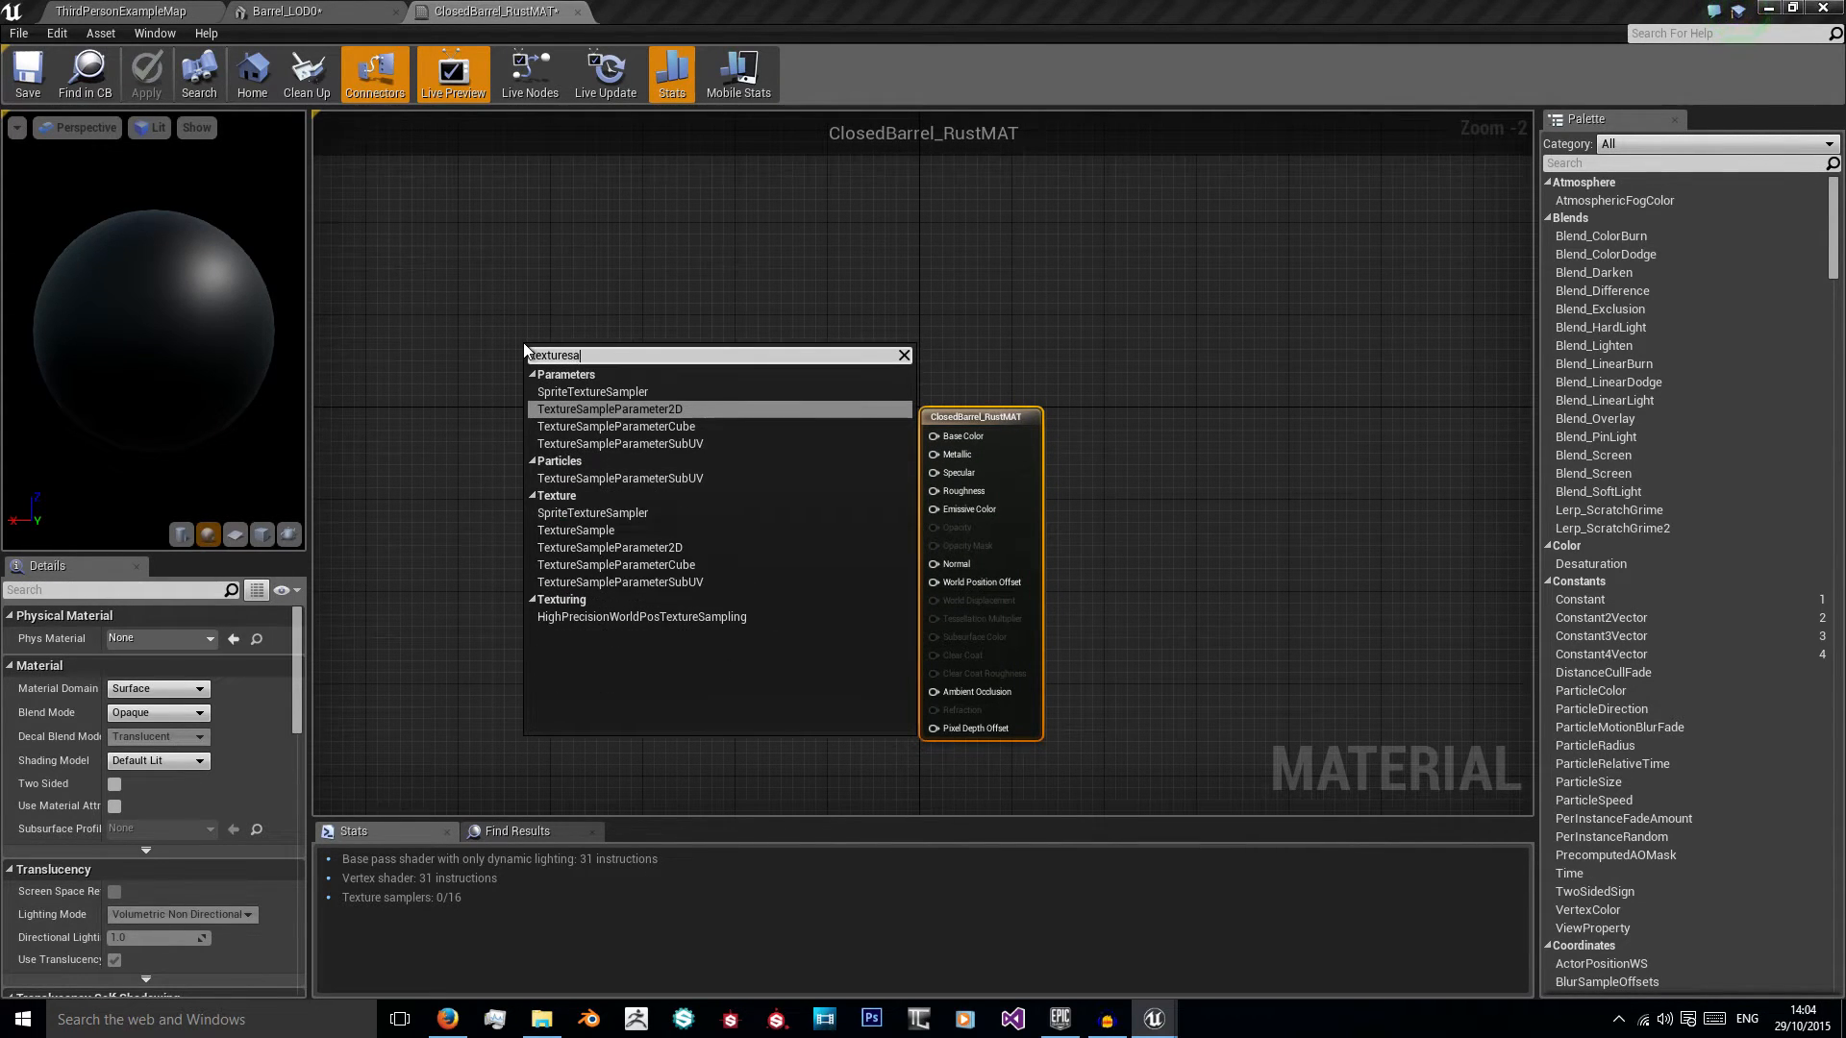
pyautogui.click(625, 531)
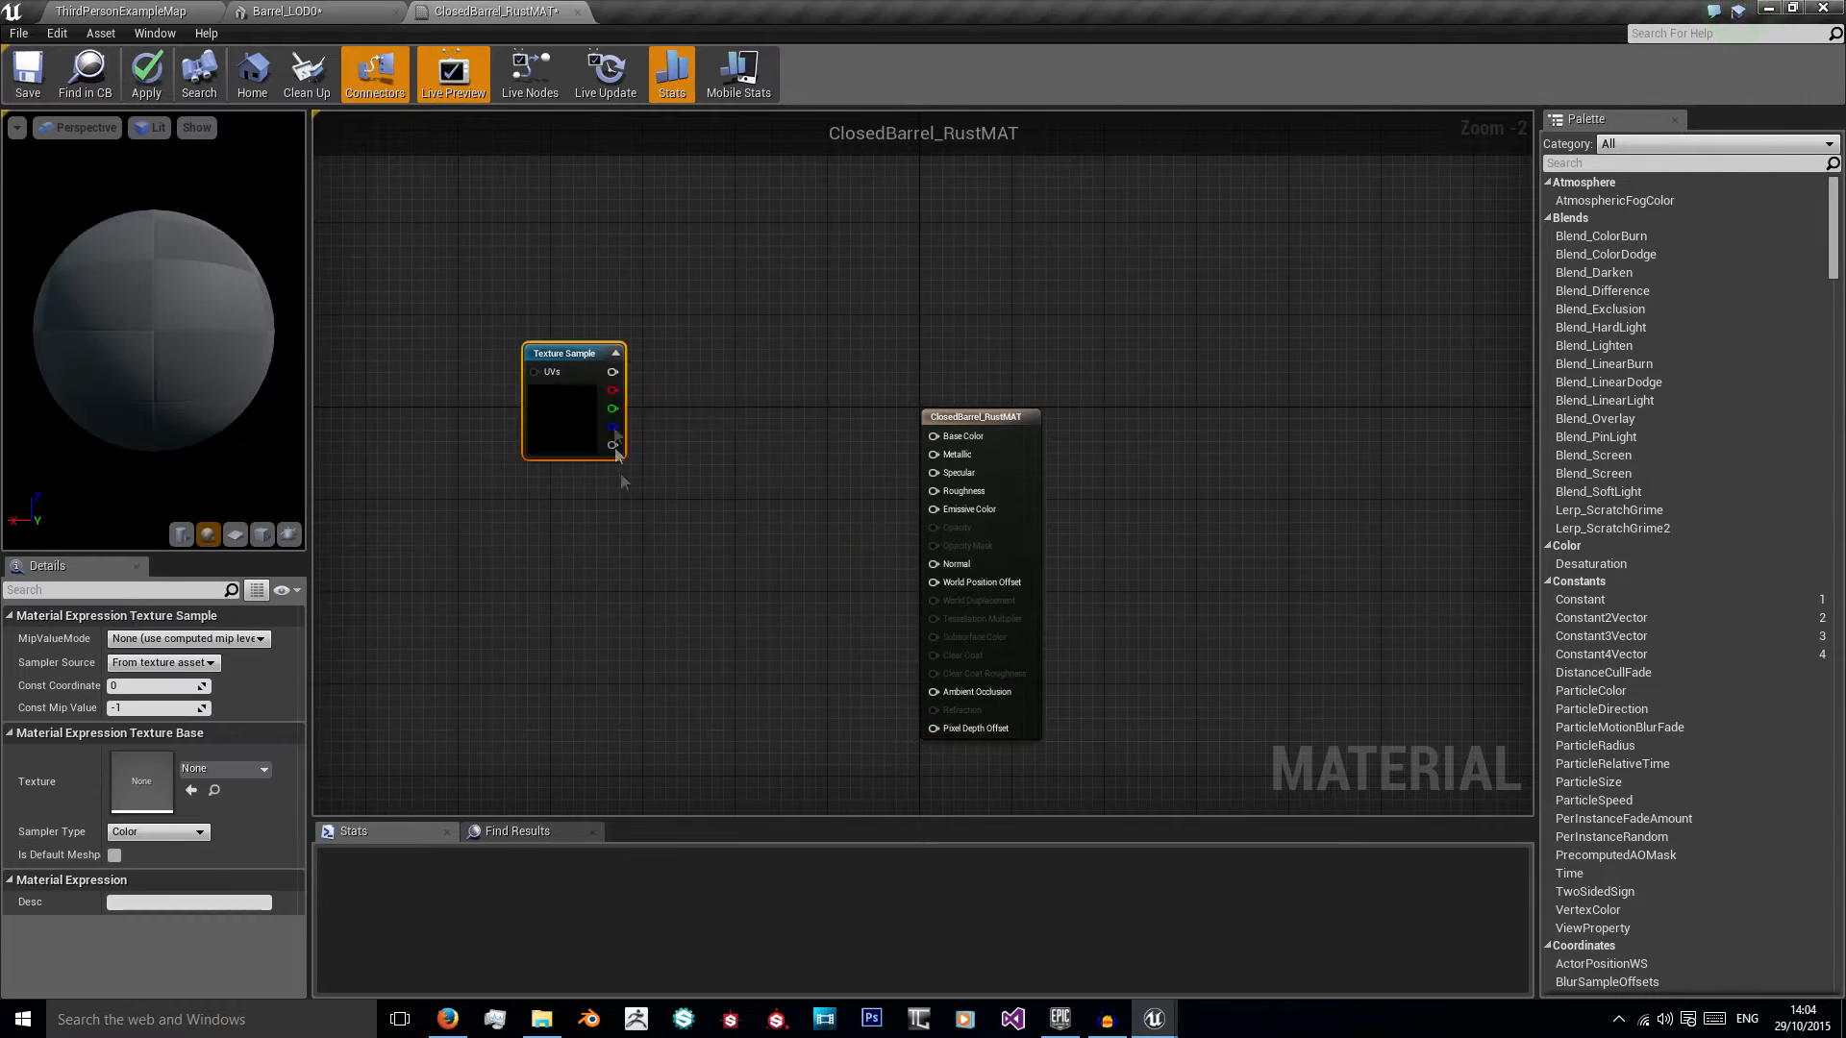
pyautogui.moveTo(562, 359); pyautogui.dragTo(566, 332)
# Step: Duplicate the Texture Sample node to make a column of five Texture Sample nodes
pyautogui.moveTo(600, 471); pyautogui.dragTo(575, 590)
pyautogui.hotkey('ctrl', 'w')
pyautogui.moveTo(692, 598); pyautogui.dragTo(775, 355, button='right')
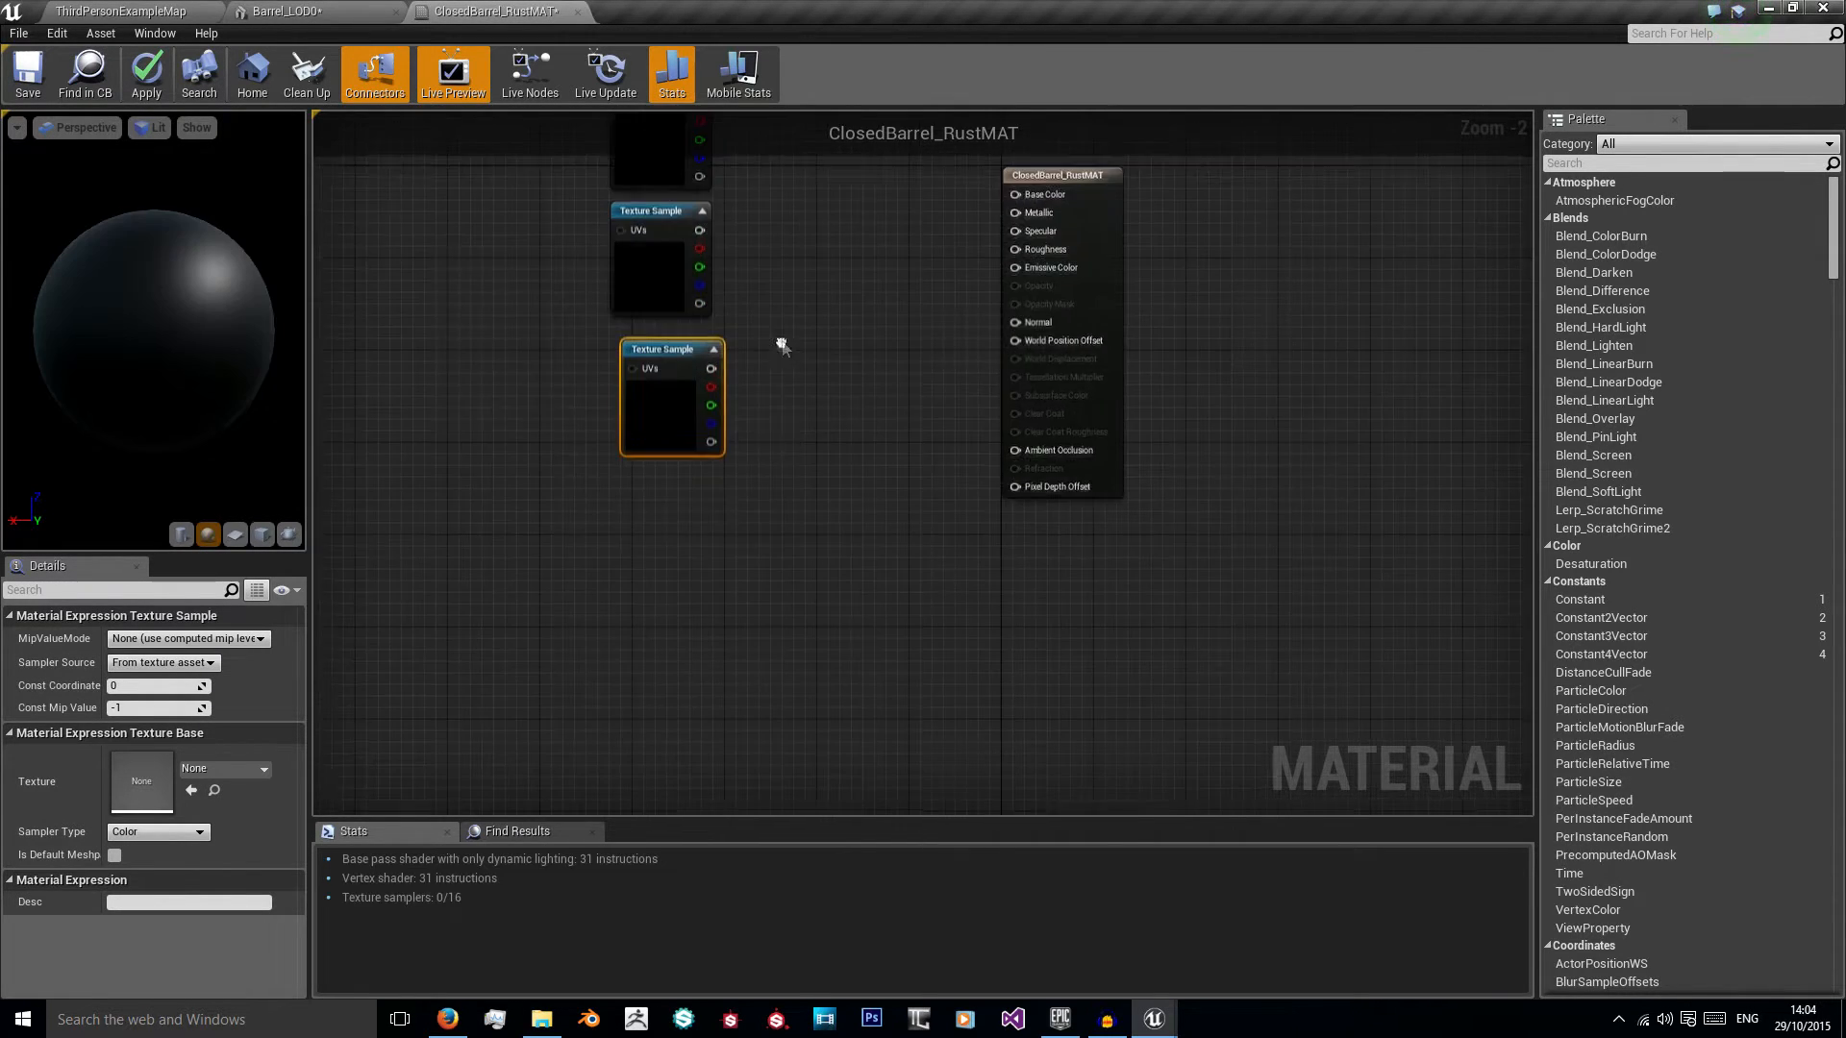
pyautogui.hotkey('ctrl', 'w')
pyautogui.moveTo(781, 484); pyautogui.dragTo(693, 607)
pyautogui.hotkey('ctrl', 'w')
pyautogui.click(786, 413)
# Step: Connect the five Texture Sample nodes in order to Base Color, Metallic, Roughness, Normal and Ambient Occlusion
pyautogui.moveTo(786, 413); pyautogui.dragTo(752, 656, button='right')
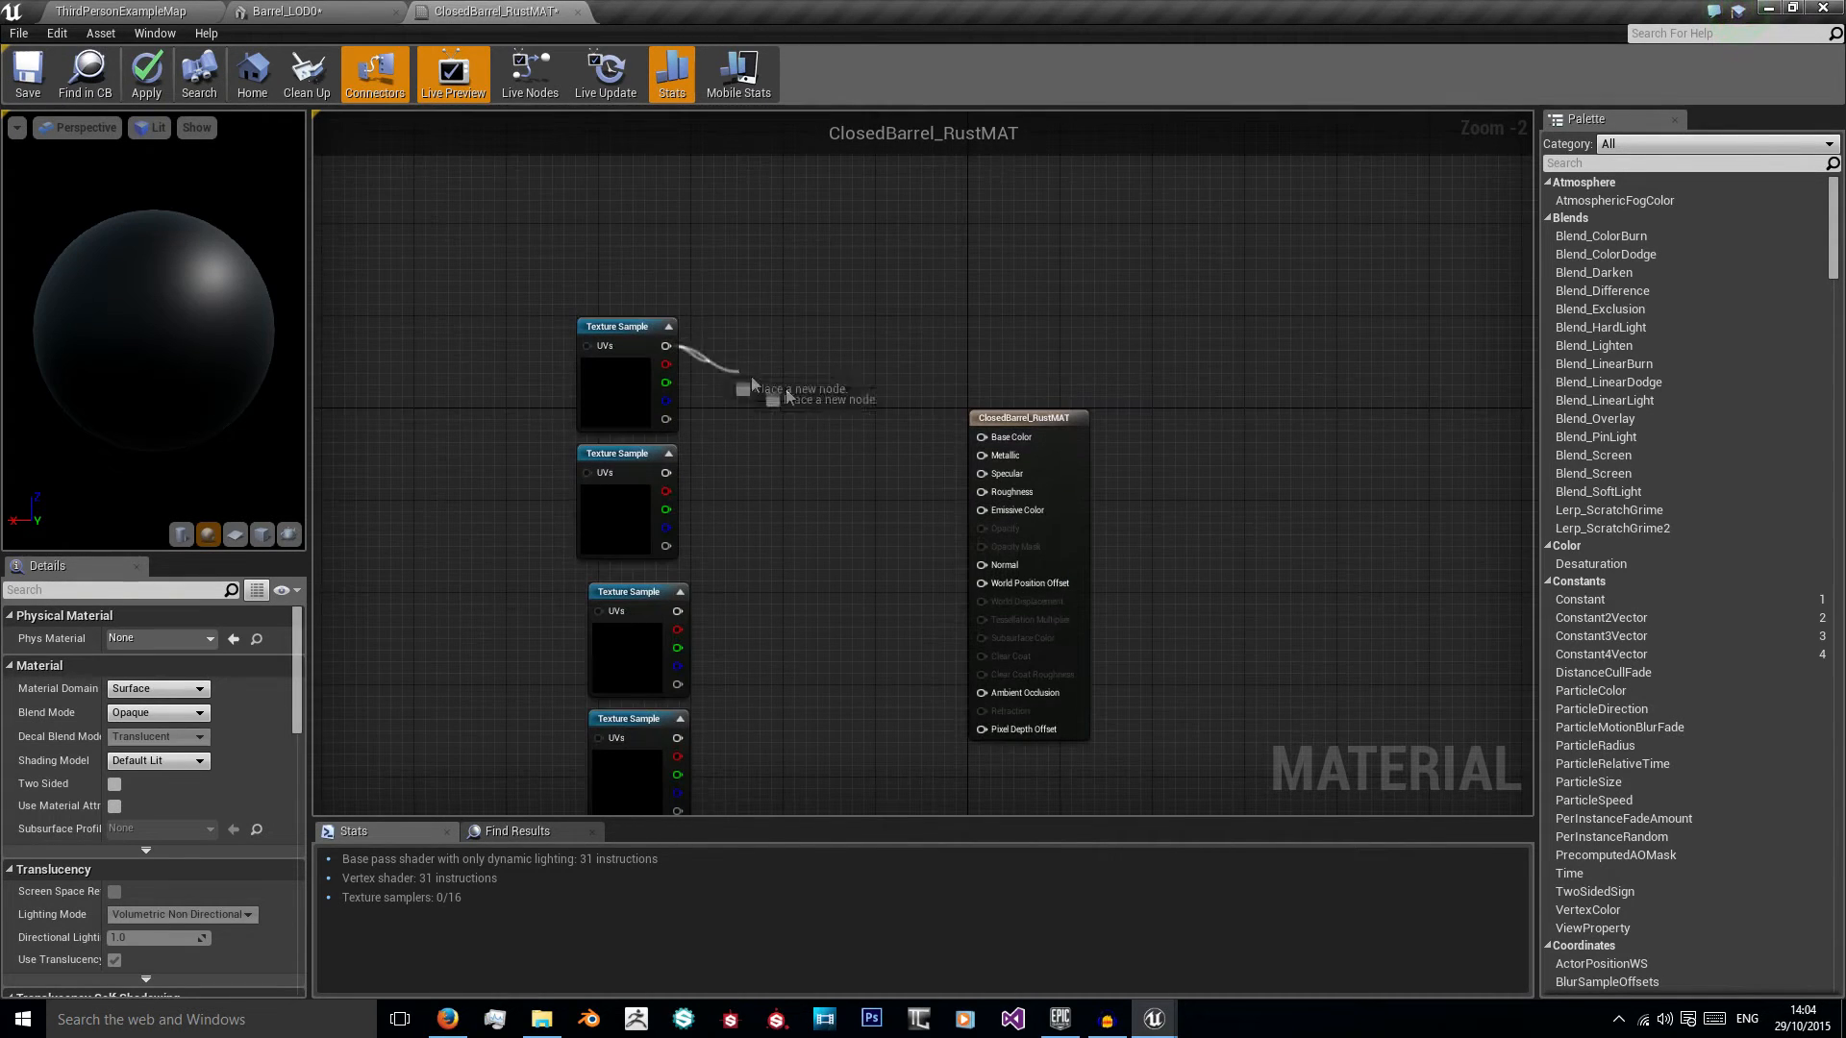
pyautogui.moveTo(986, 445); pyautogui.dragTo(984, 440)
pyautogui.moveTo(665, 473); pyautogui.dragTo(969, 471)
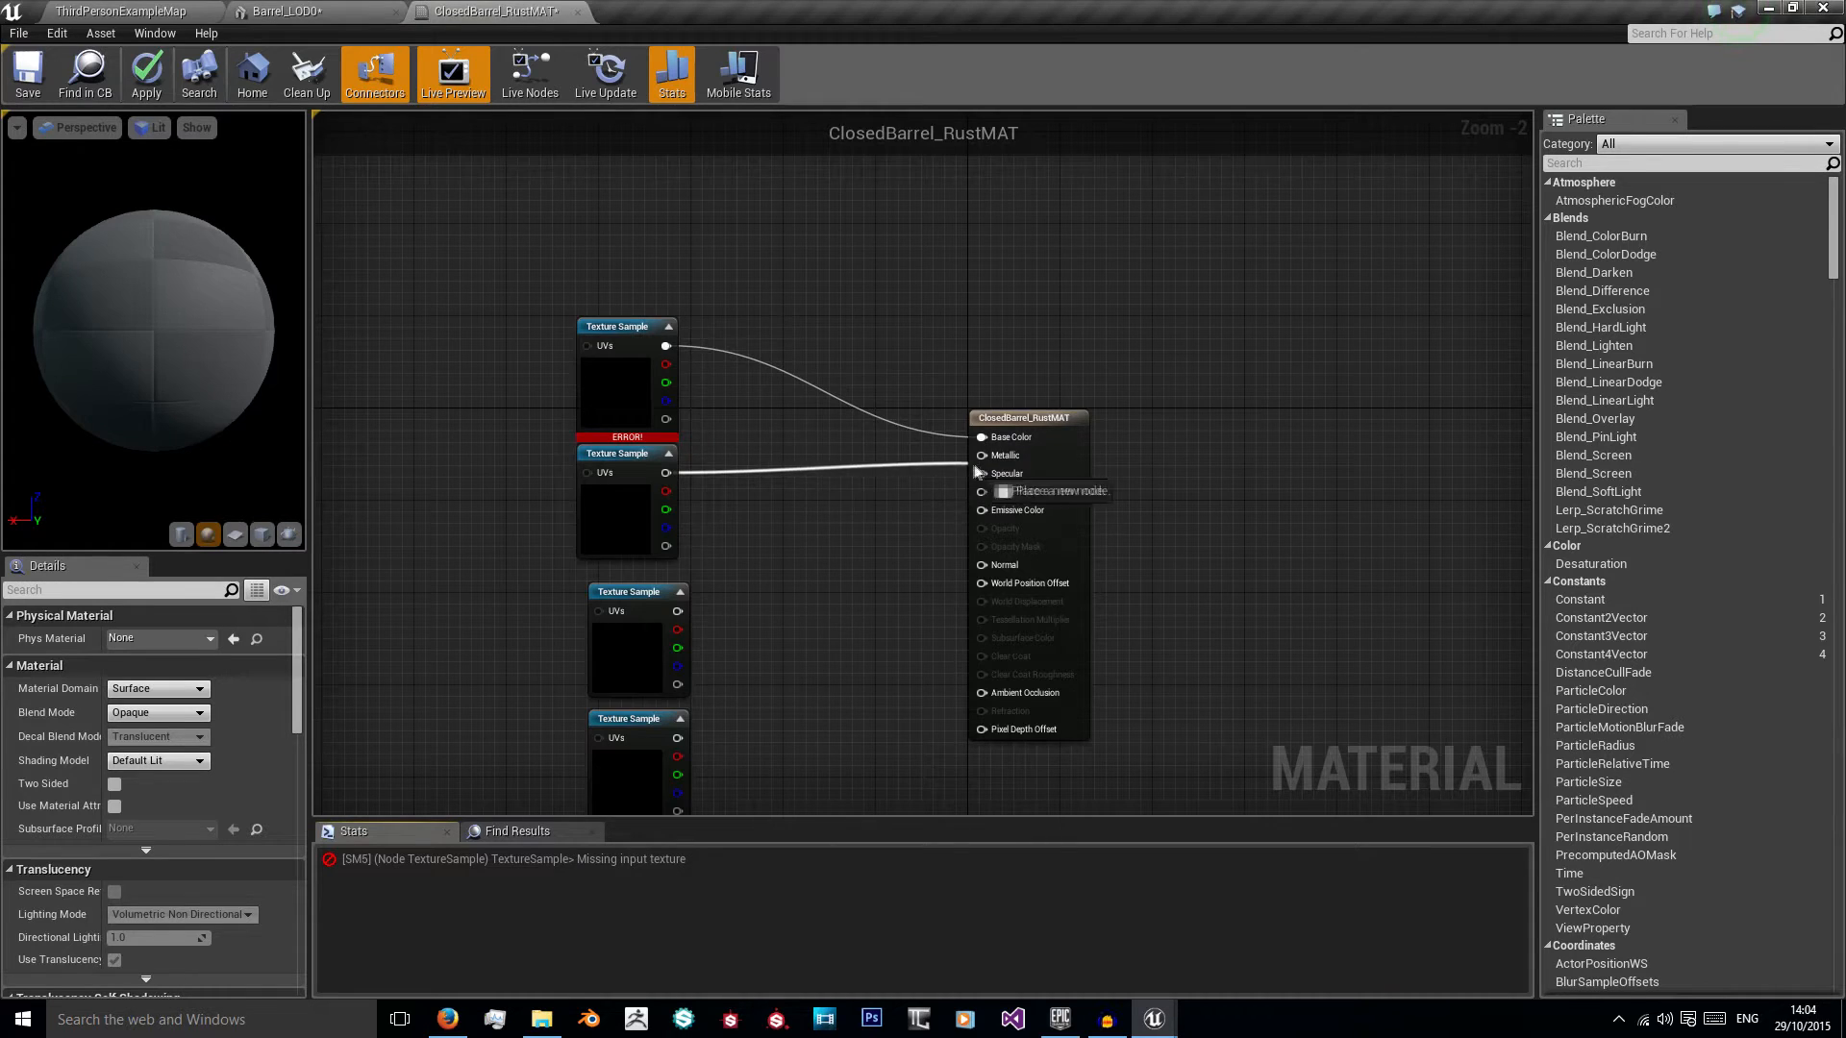
pyautogui.moveTo(789, 604); pyautogui.dragTo(787, 473, button='right')
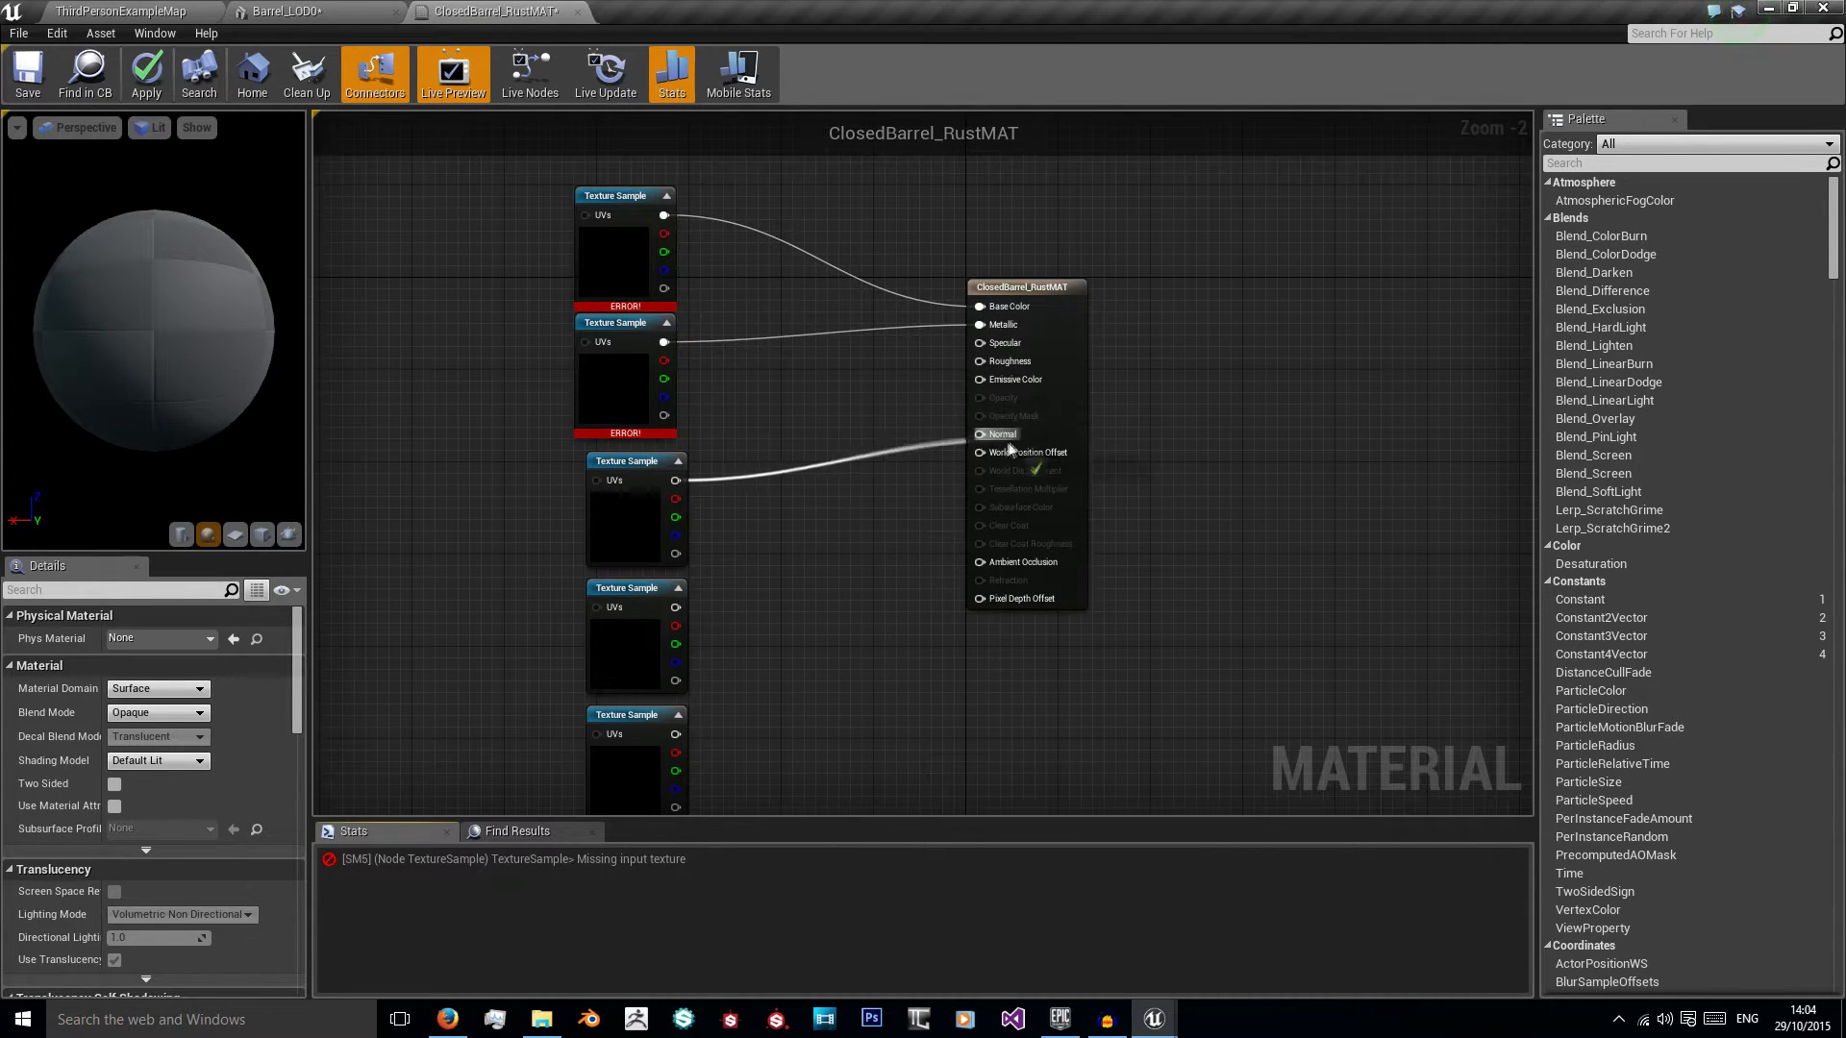
pyautogui.moveTo(676, 607); pyautogui.dragTo(887, 525)
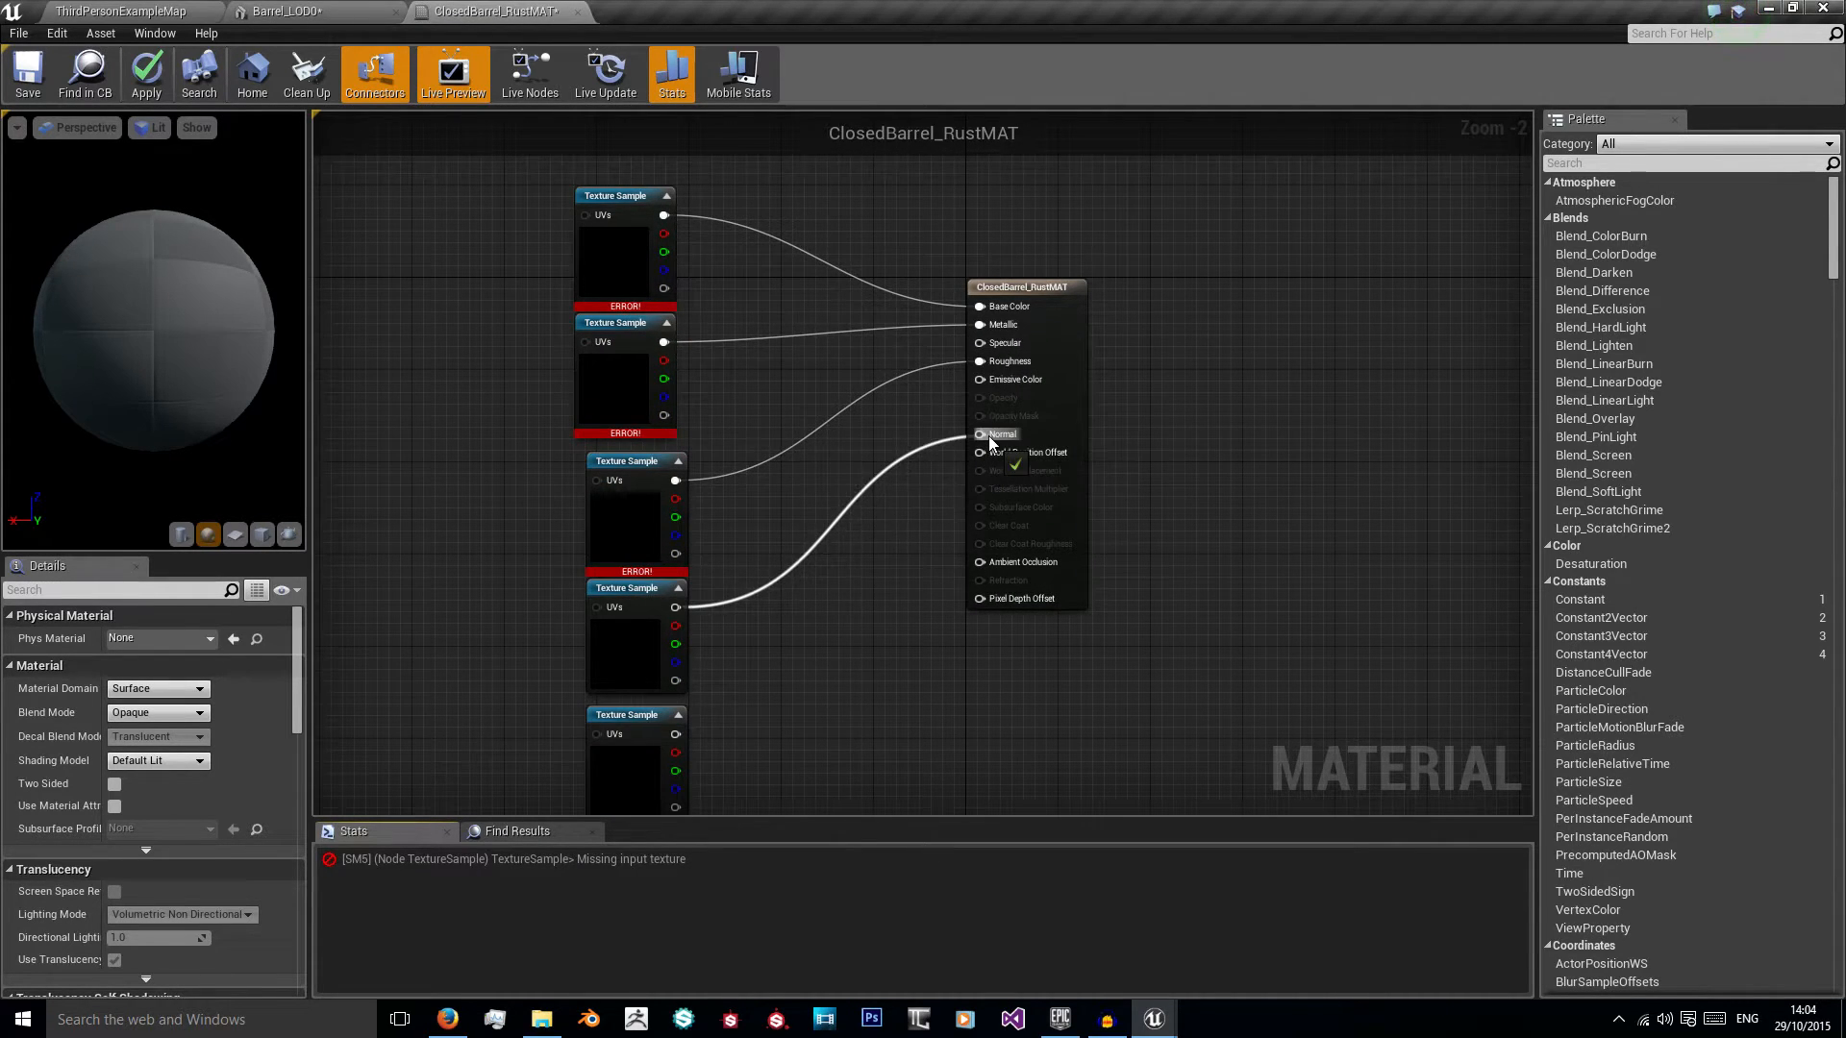
pyautogui.moveTo(875, 567); pyautogui.dragTo(904, 444, button='right')
pyautogui.moveTo(705, 612); pyautogui.dragTo(1008, 438)
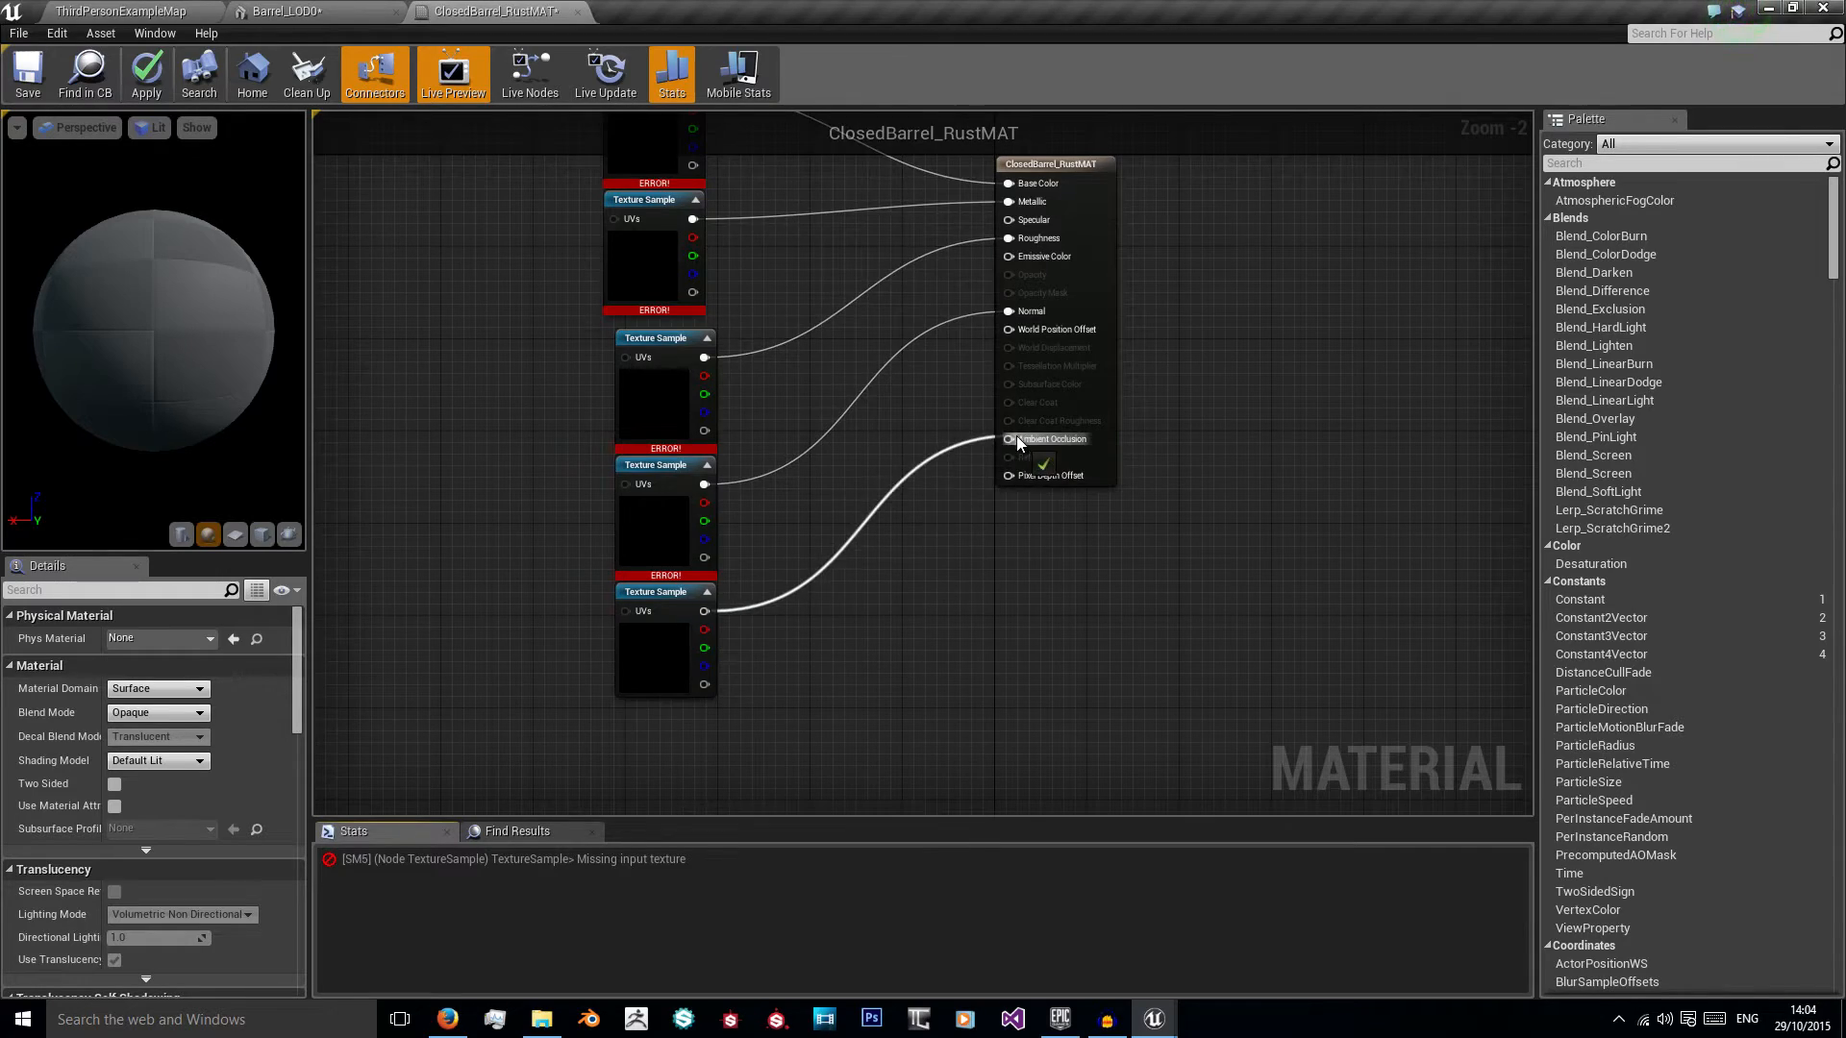
# Step: Move the first two Texture Sample nodes up, duplicate one into the gap and connect the copy to Specular
pyautogui.click(192, 10)
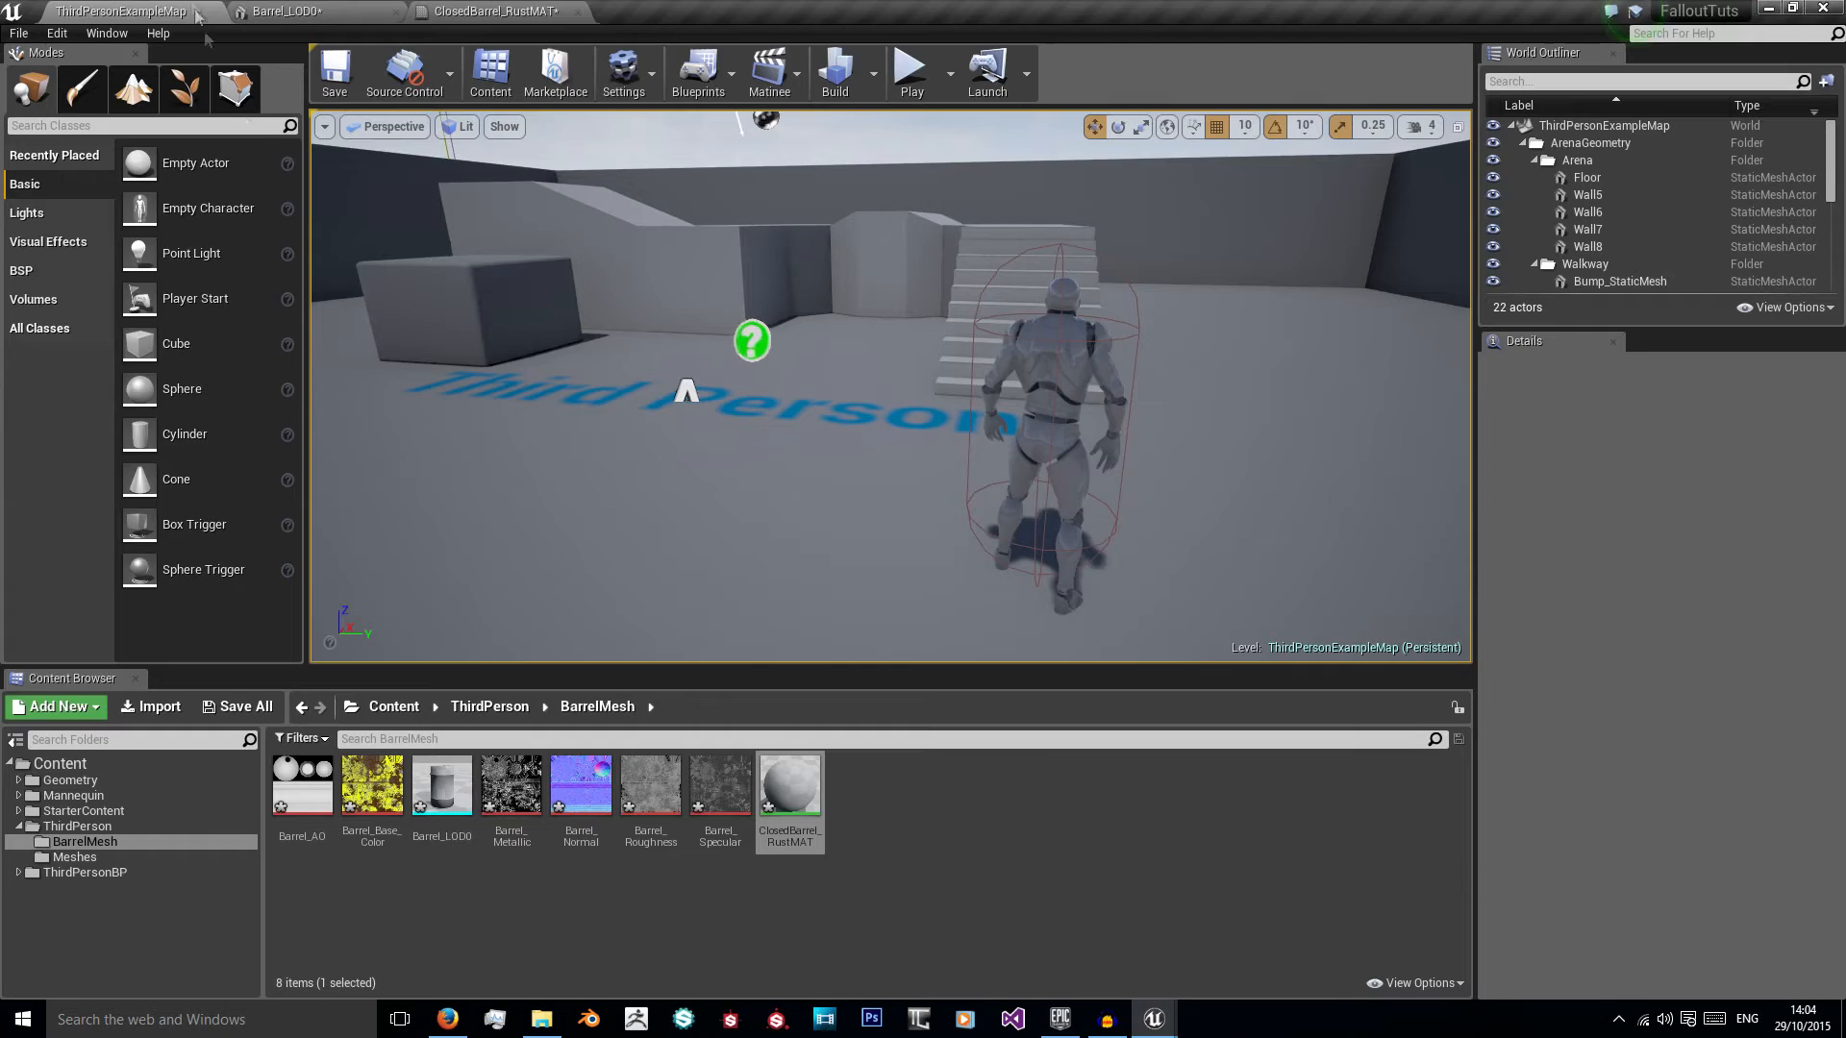
pyautogui.click(491, 11)
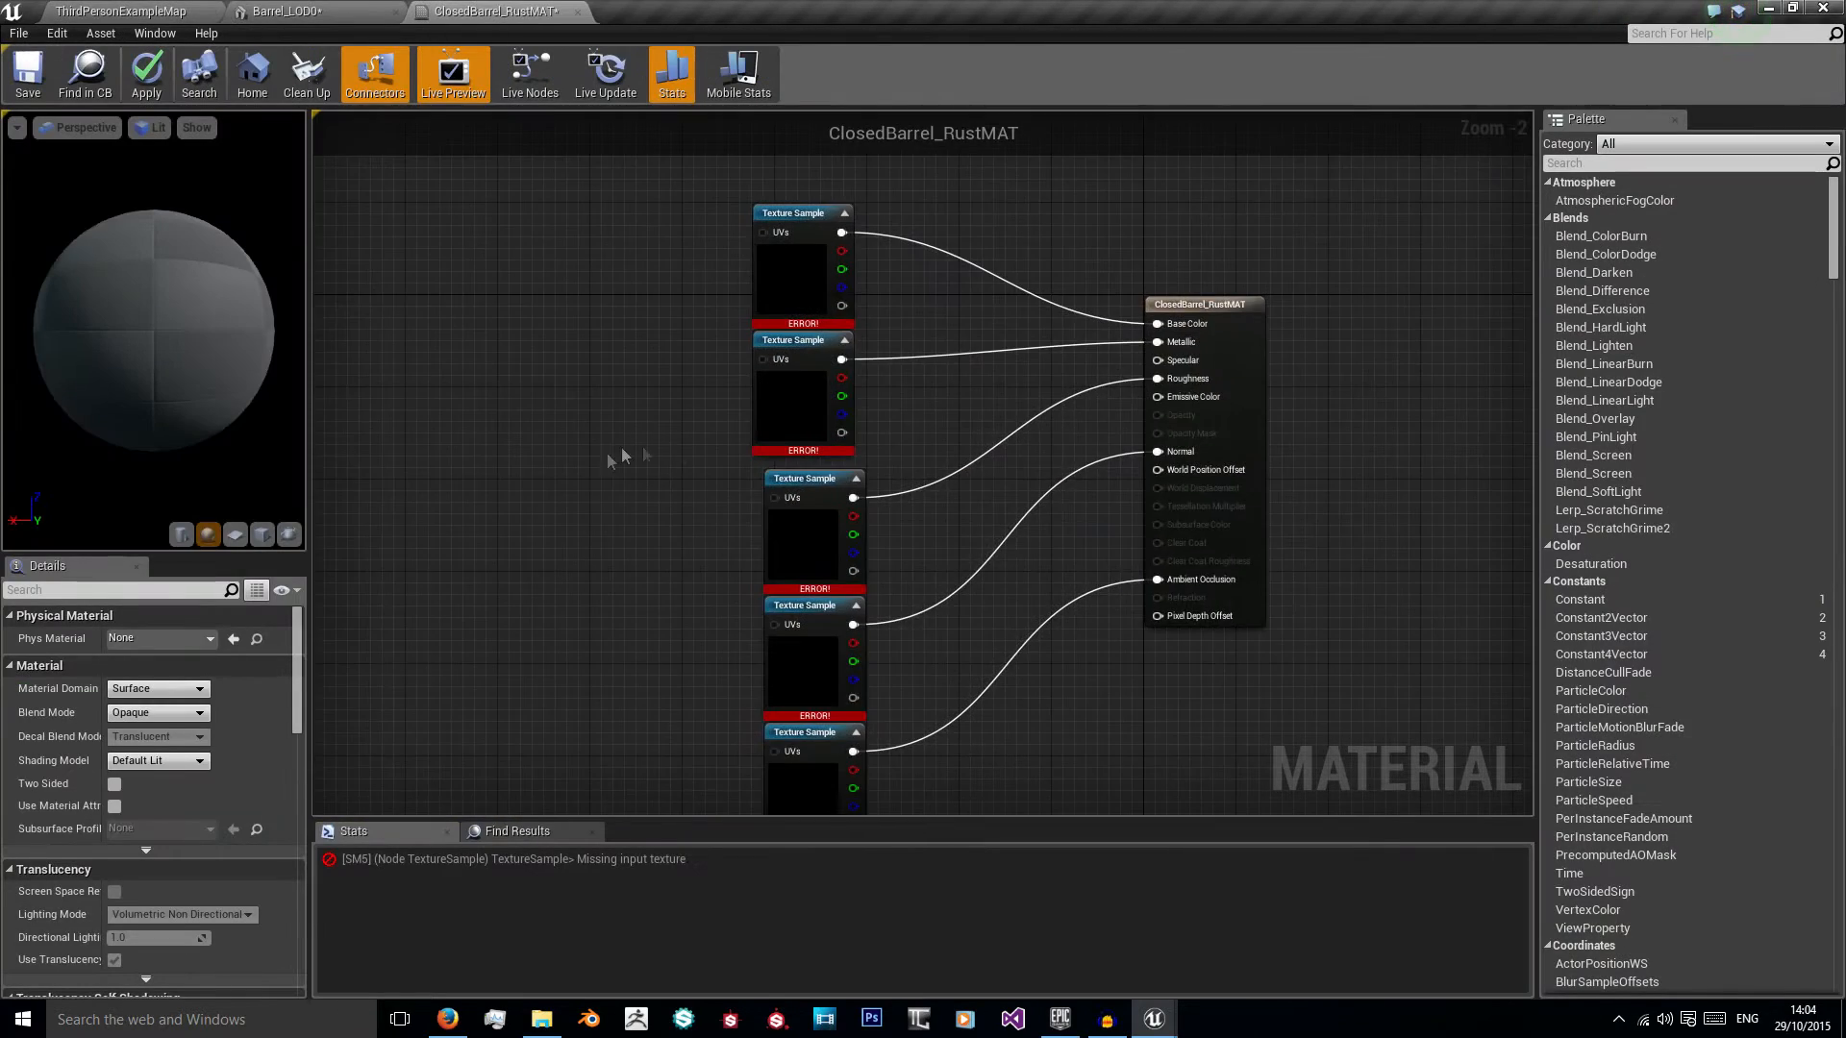
pyautogui.moveTo(620, 449); pyautogui.dragTo(579, 516, button='right')
pyautogui.moveTo(577, 206); pyautogui.dragTo(830, 511)
pyautogui.moveTo(780, 441); pyautogui.dragTo(779, 247)
pyautogui.click(788, 361)
pyautogui.click(773, 303)
pyautogui.hotkey('ctrl', 'c')
pyautogui.hotkey('ctrl', 'v')
pyautogui.moveTo(810, 386); pyautogui.dragTo(1129, 442)
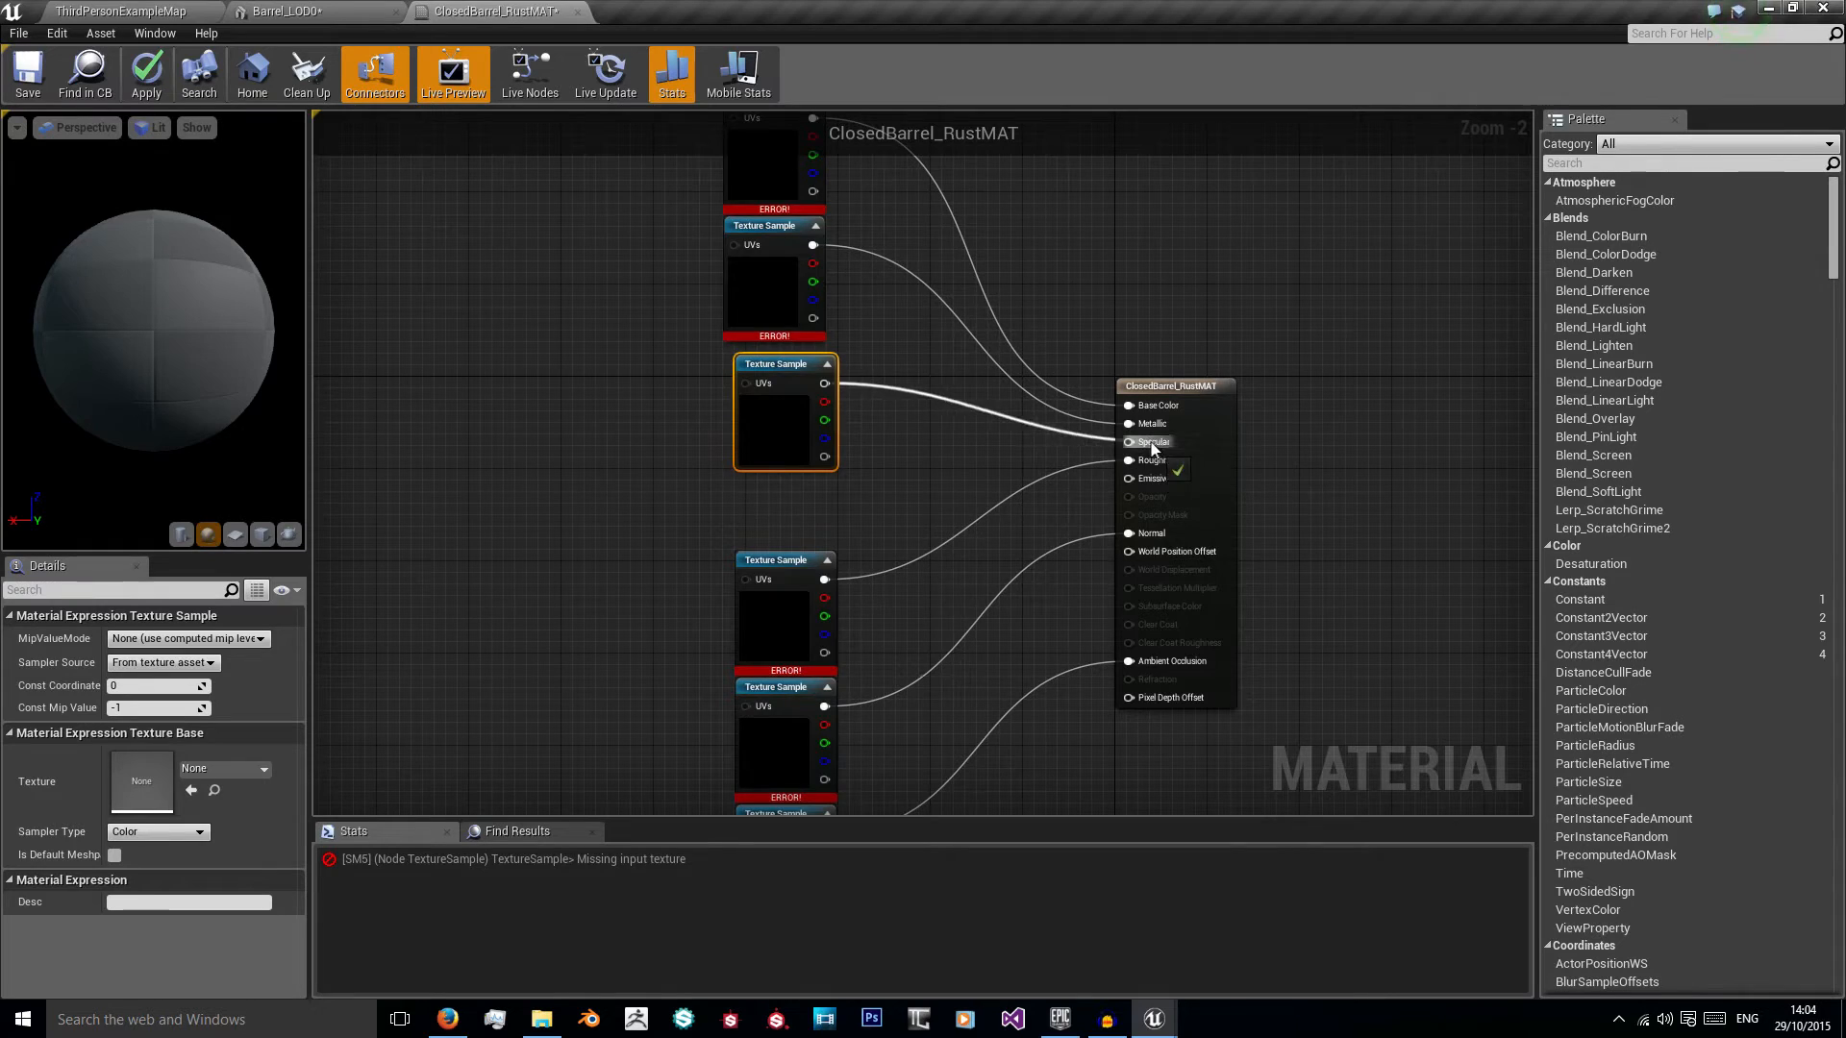
pyautogui.moveTo(796, 370); pyautogui.dragTo(784, 370)
# Step: Move the Roughness Texture Sample node away from the column and add a Multiply node beside it
pyautogui.click(597, 436)
pyautogui.moveTo(612, 575); pyautogui.dragTo(732, 561, button='right')
pyautogui.moveTo(874, 608); pyautogui.dragTo(862, 606, button='right')
pyautogui.moveTo(862, 606); pyautogui.dragTo(470, 526)
pyautogui.click(502, 402)
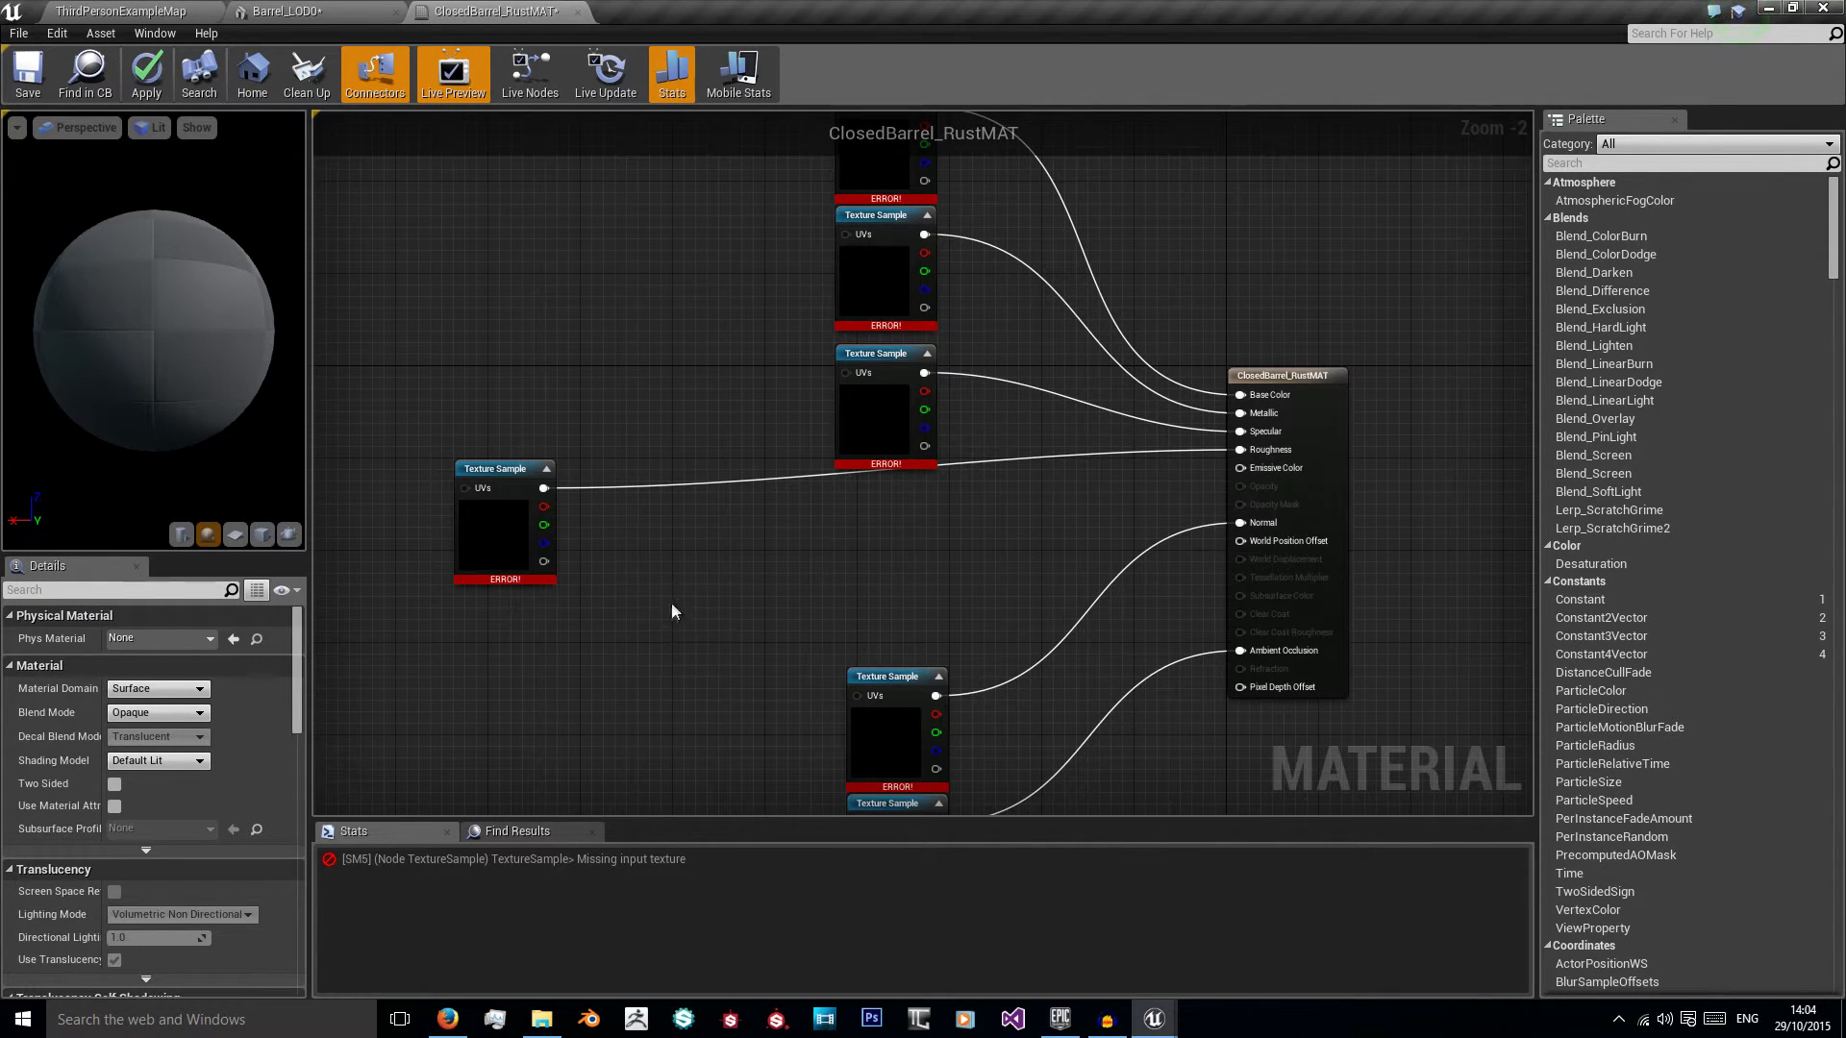
pyautogui.press('m')
pyautogui.click(636, 548)
pyautogui.moveTo(665, 553); pyautogui.dragTo(656, 523)
# Step: Add a scalar parameter named roughnessFix with a default value of 3 below the Roughness Texture Sample node
pyautogui.click(555, 685)
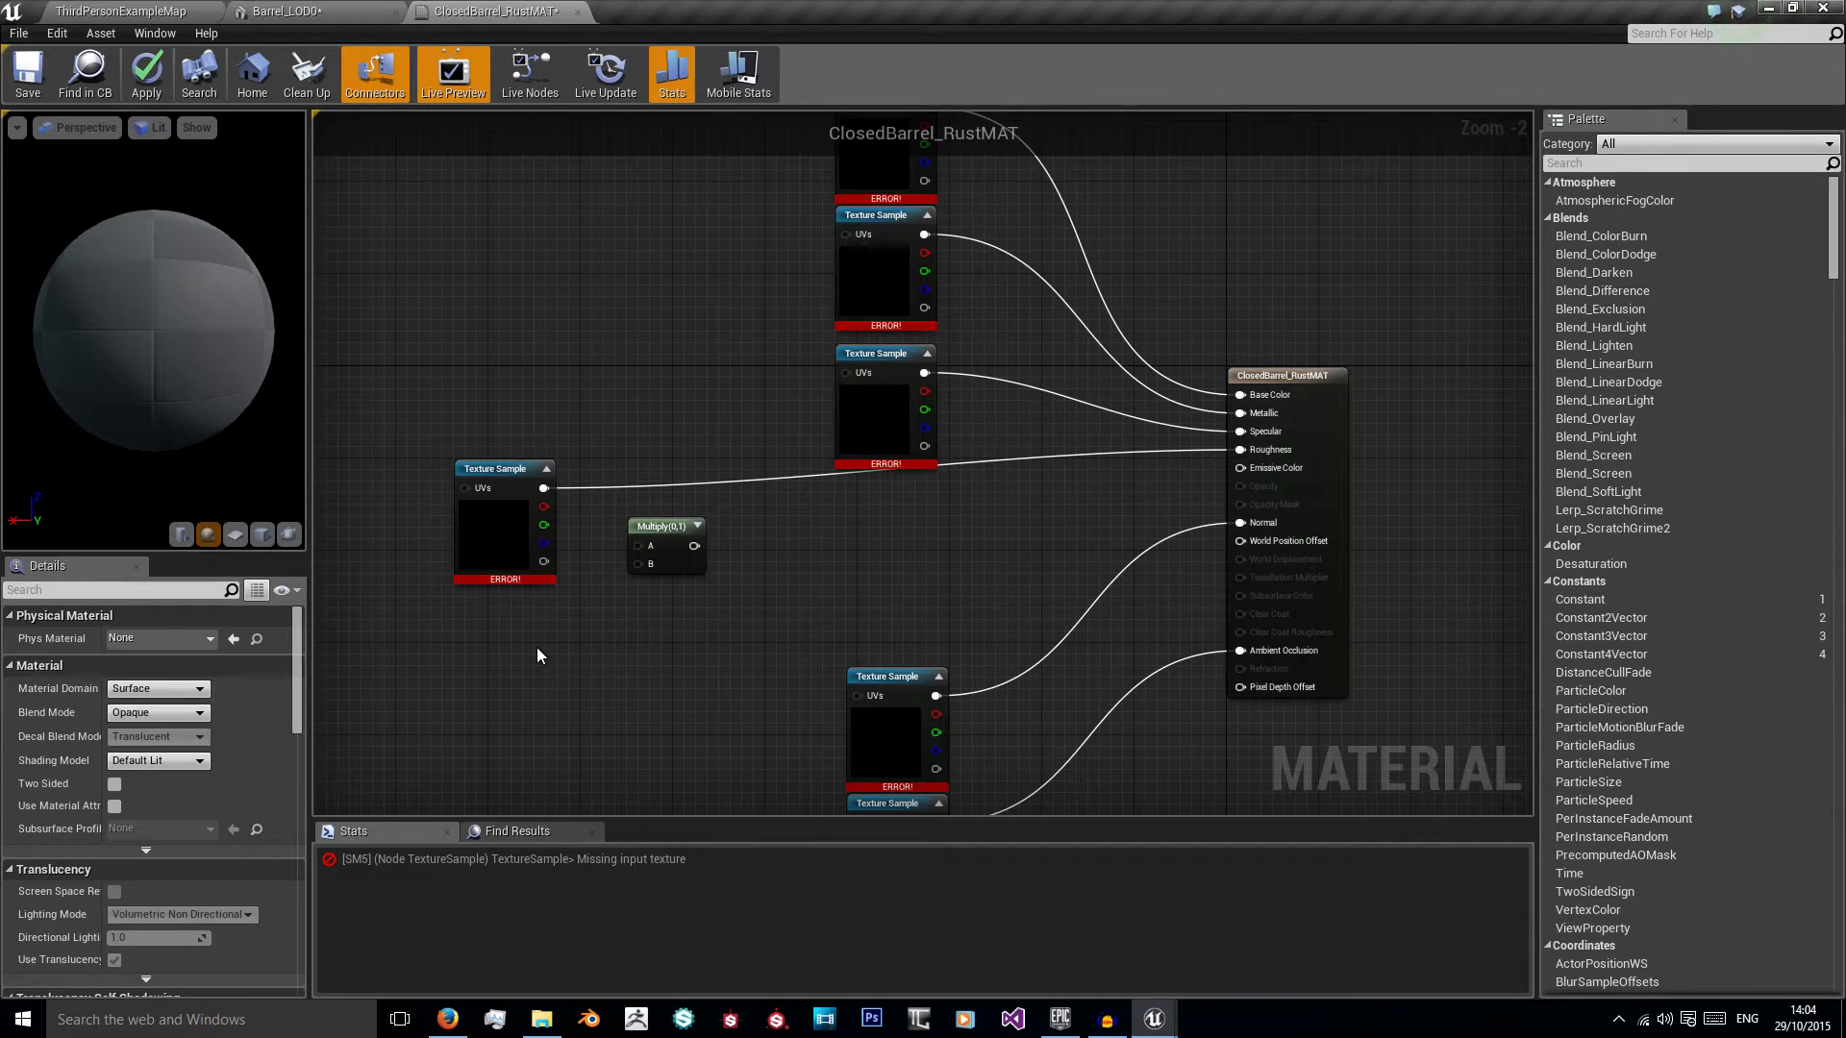
pyautogui.press('s')
pyautogui.click(536, 655)
pyautogui.moveTo(557, 662); pyautogui.dragTo(489, 622)
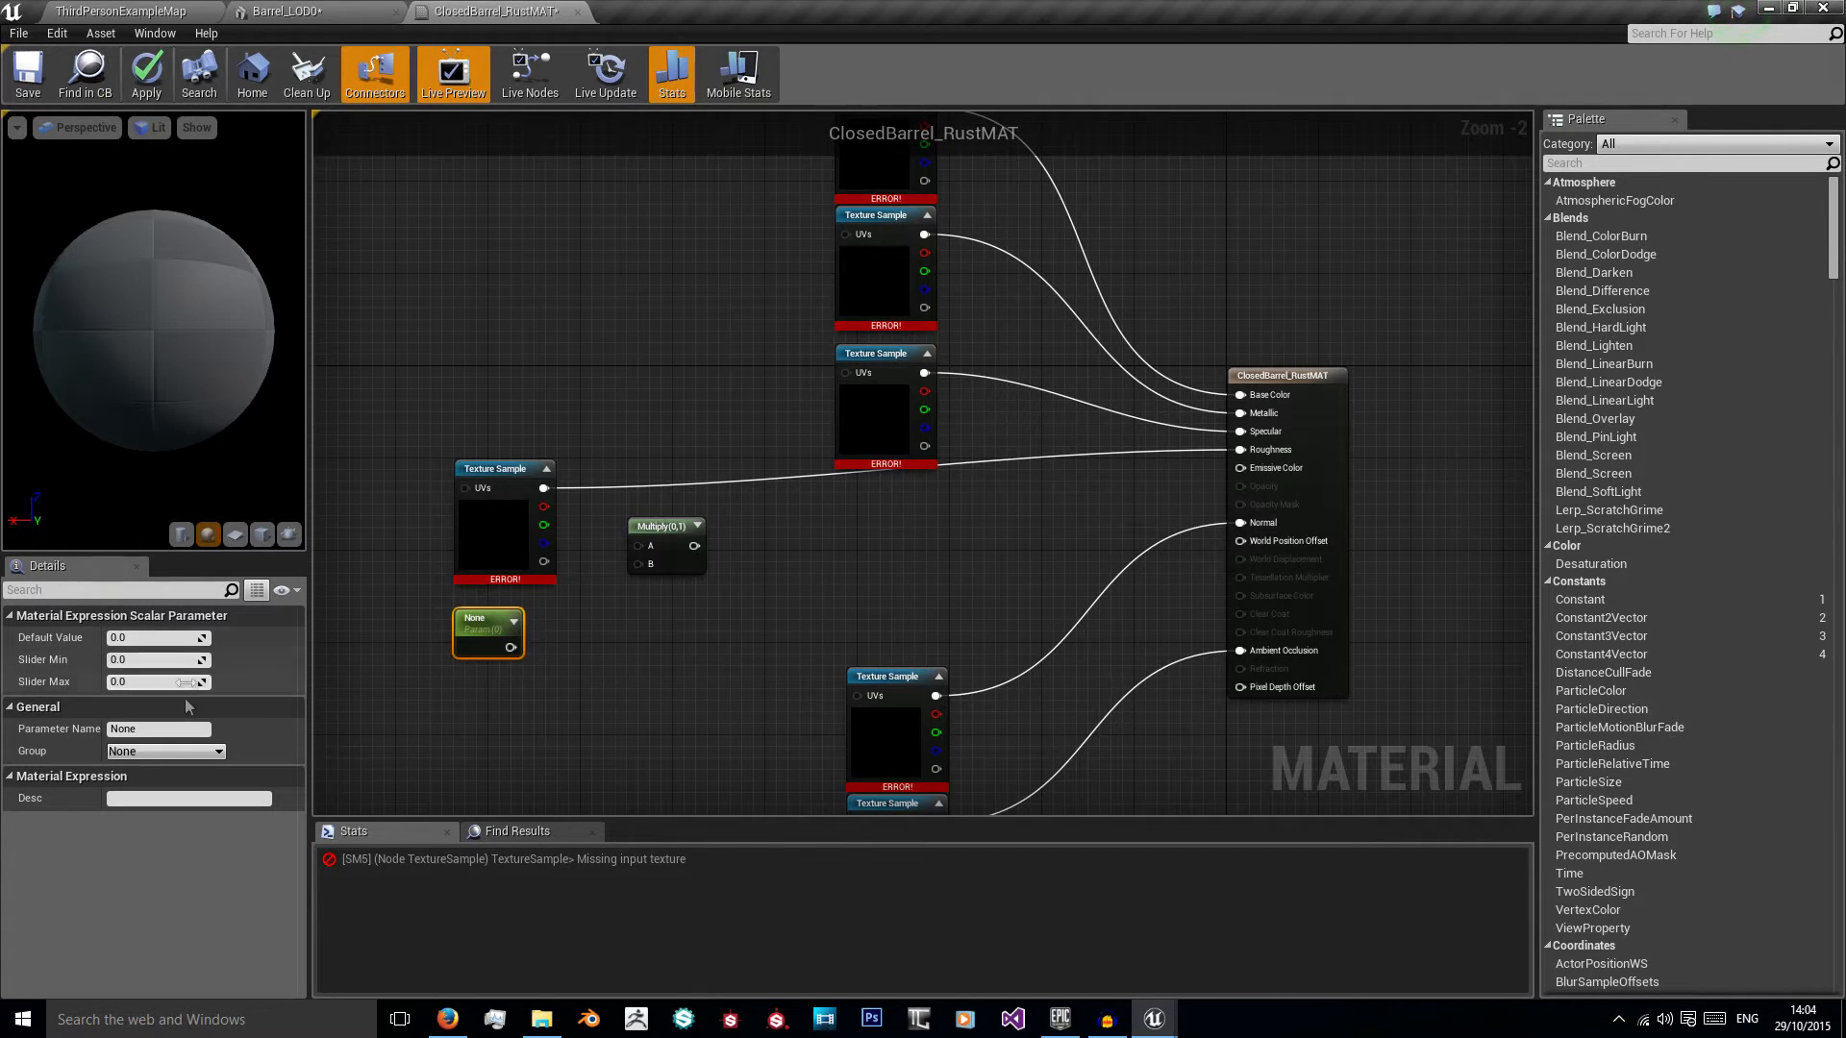
pyautogui.write('roughness')
pyautogui.write('Fix')
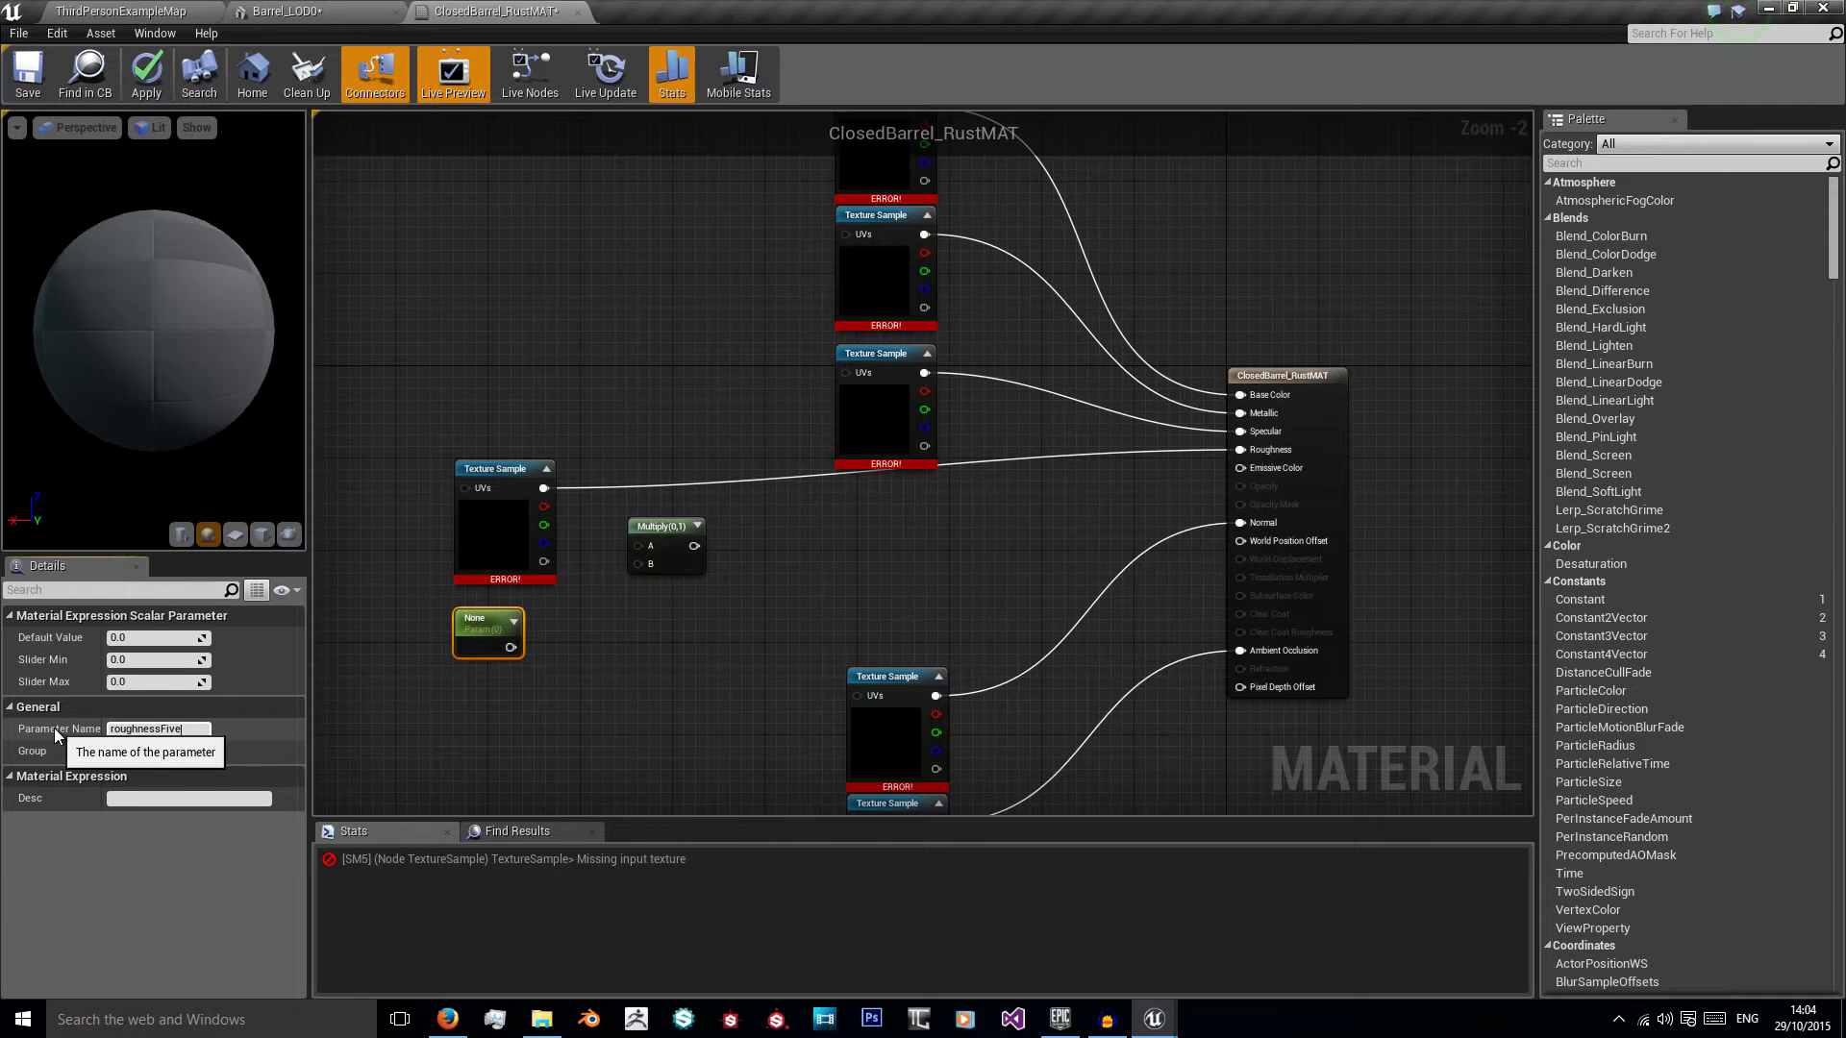
pyautogui.press('Return')
pyautogui.click(156, 639)
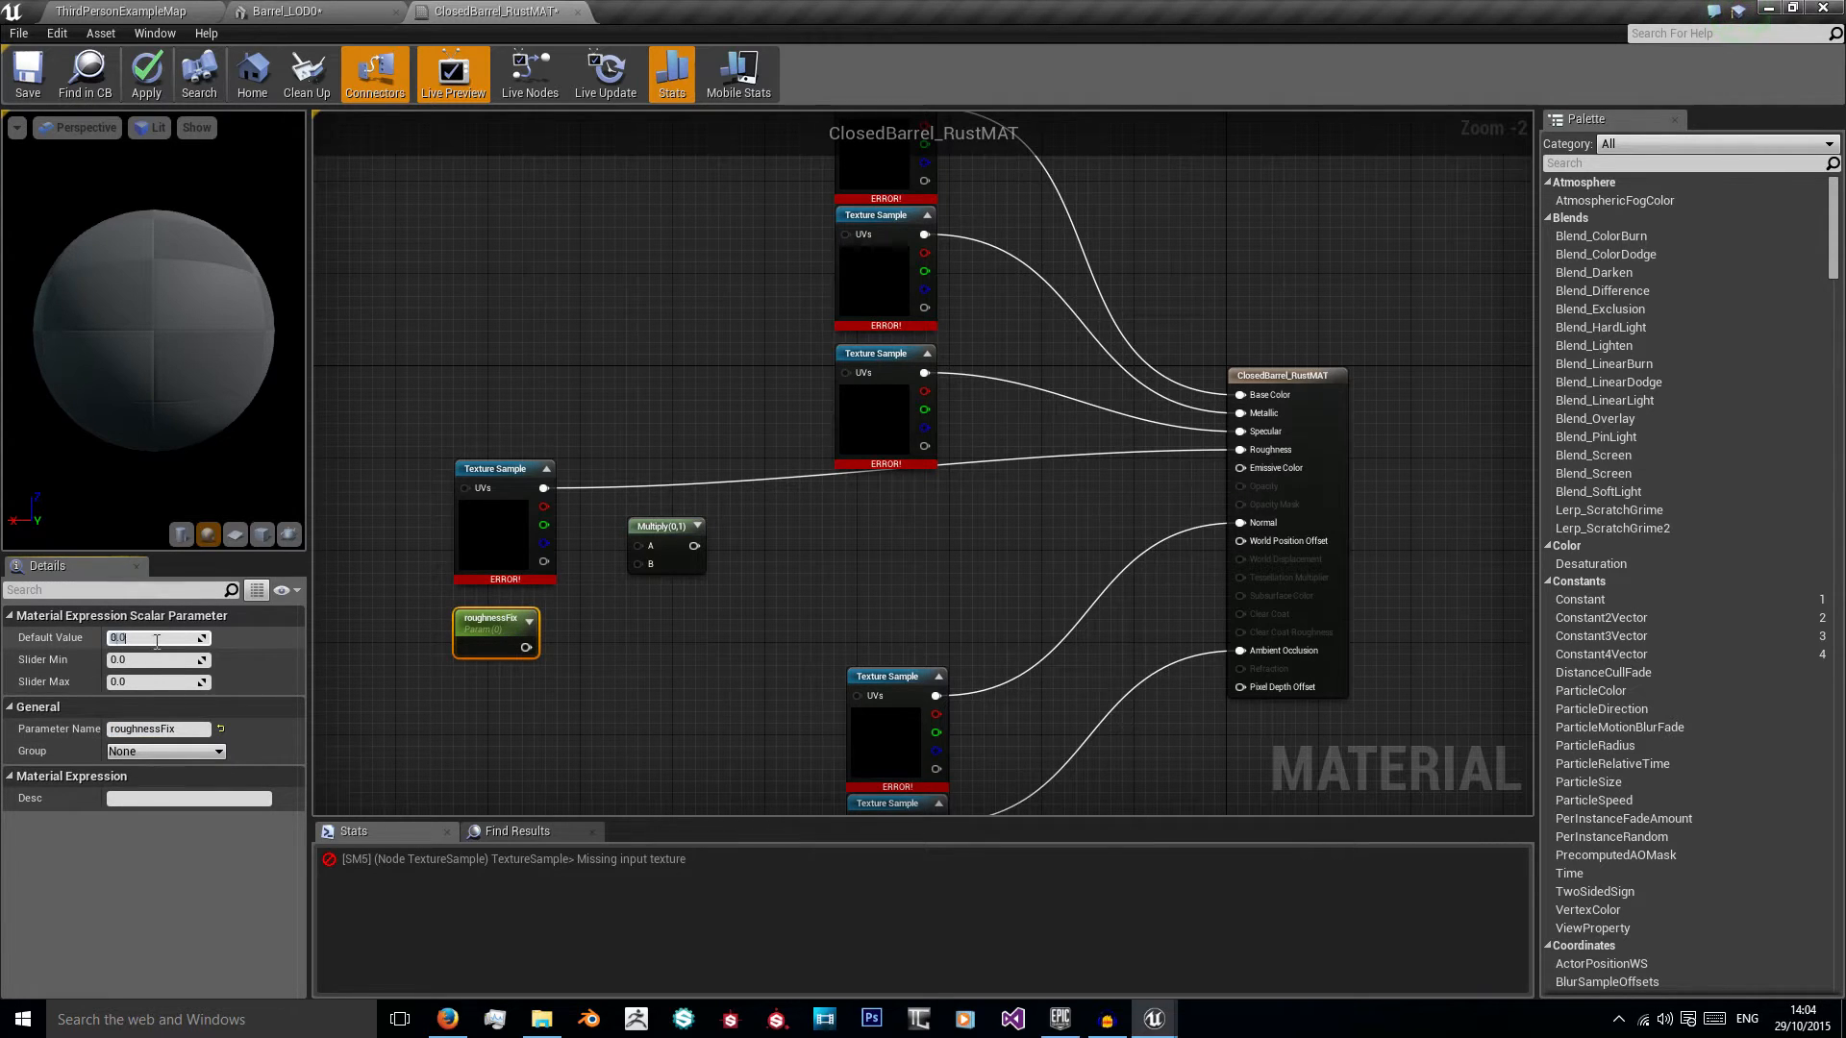
pyautogui.write('3')
pyautogui.press('Return')
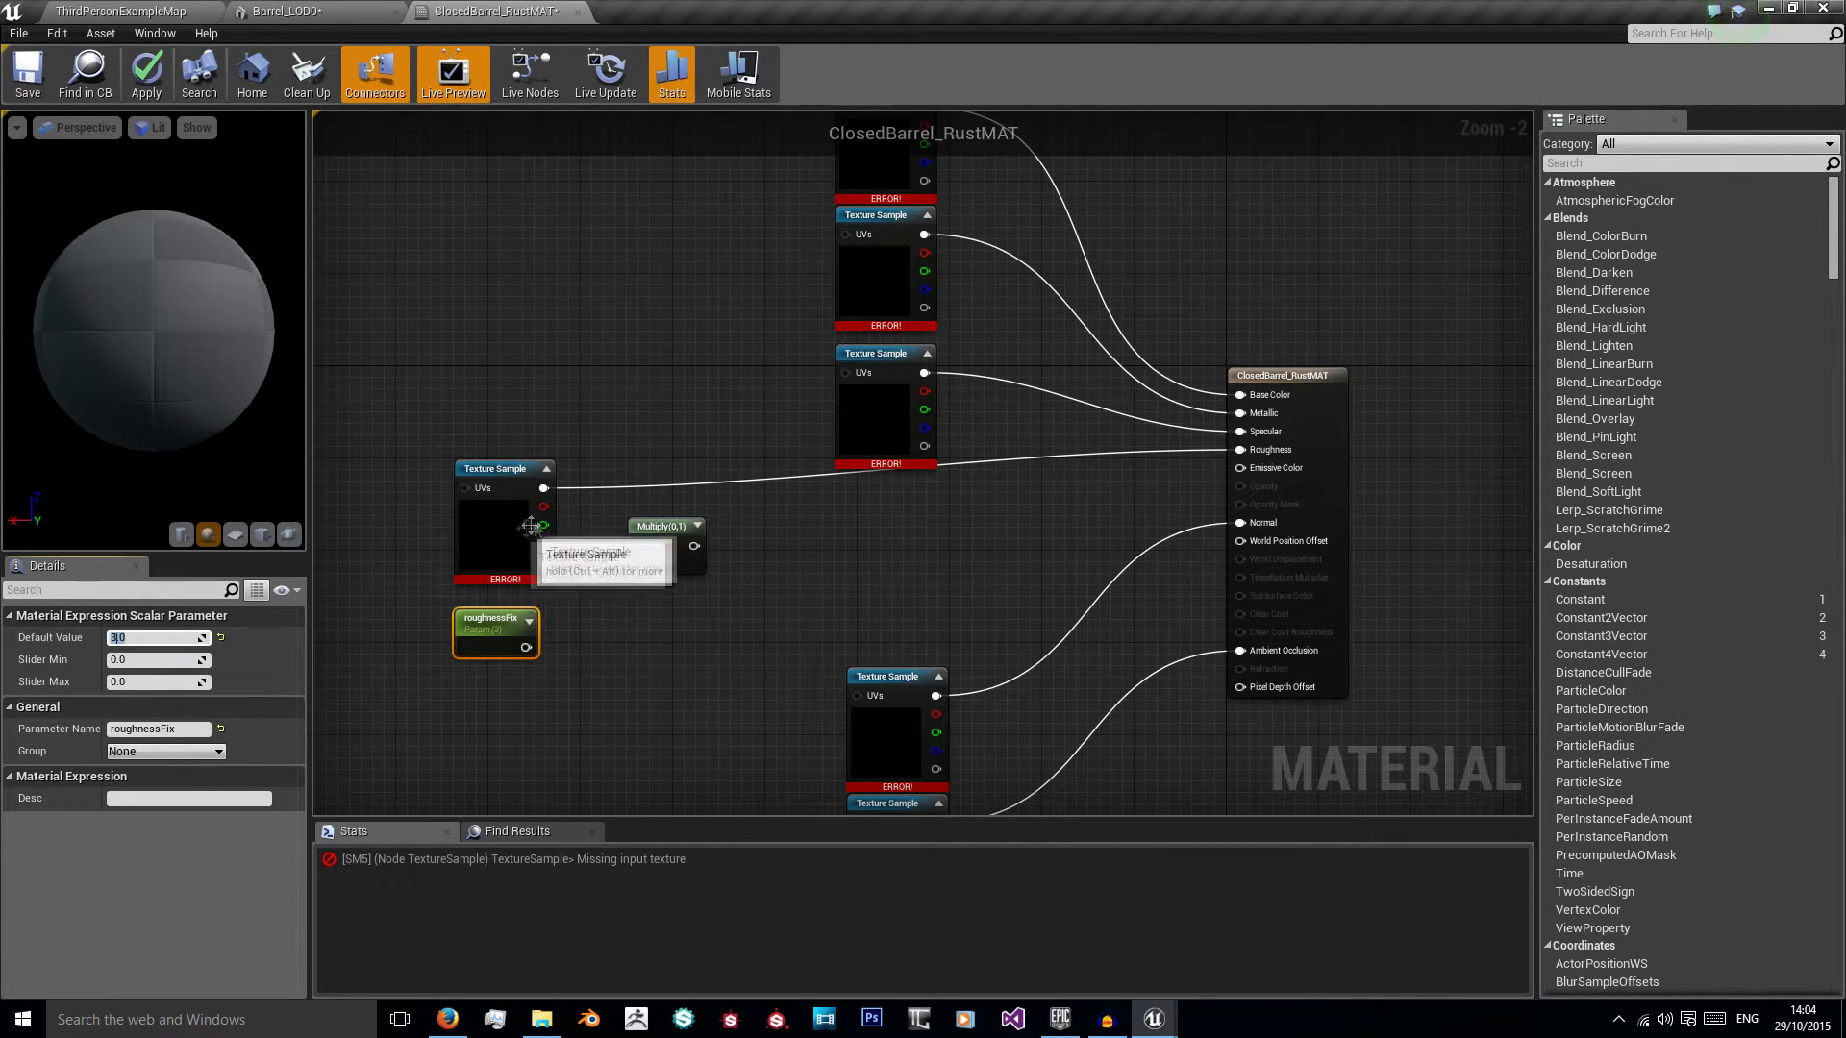
# Step: Multiply the Roughness texture sample by roughnessFix and route the Multiply output into the material's Roughness input
pyautogui.moveTo(543, 488); pyautogui.dragTo(554, 496)
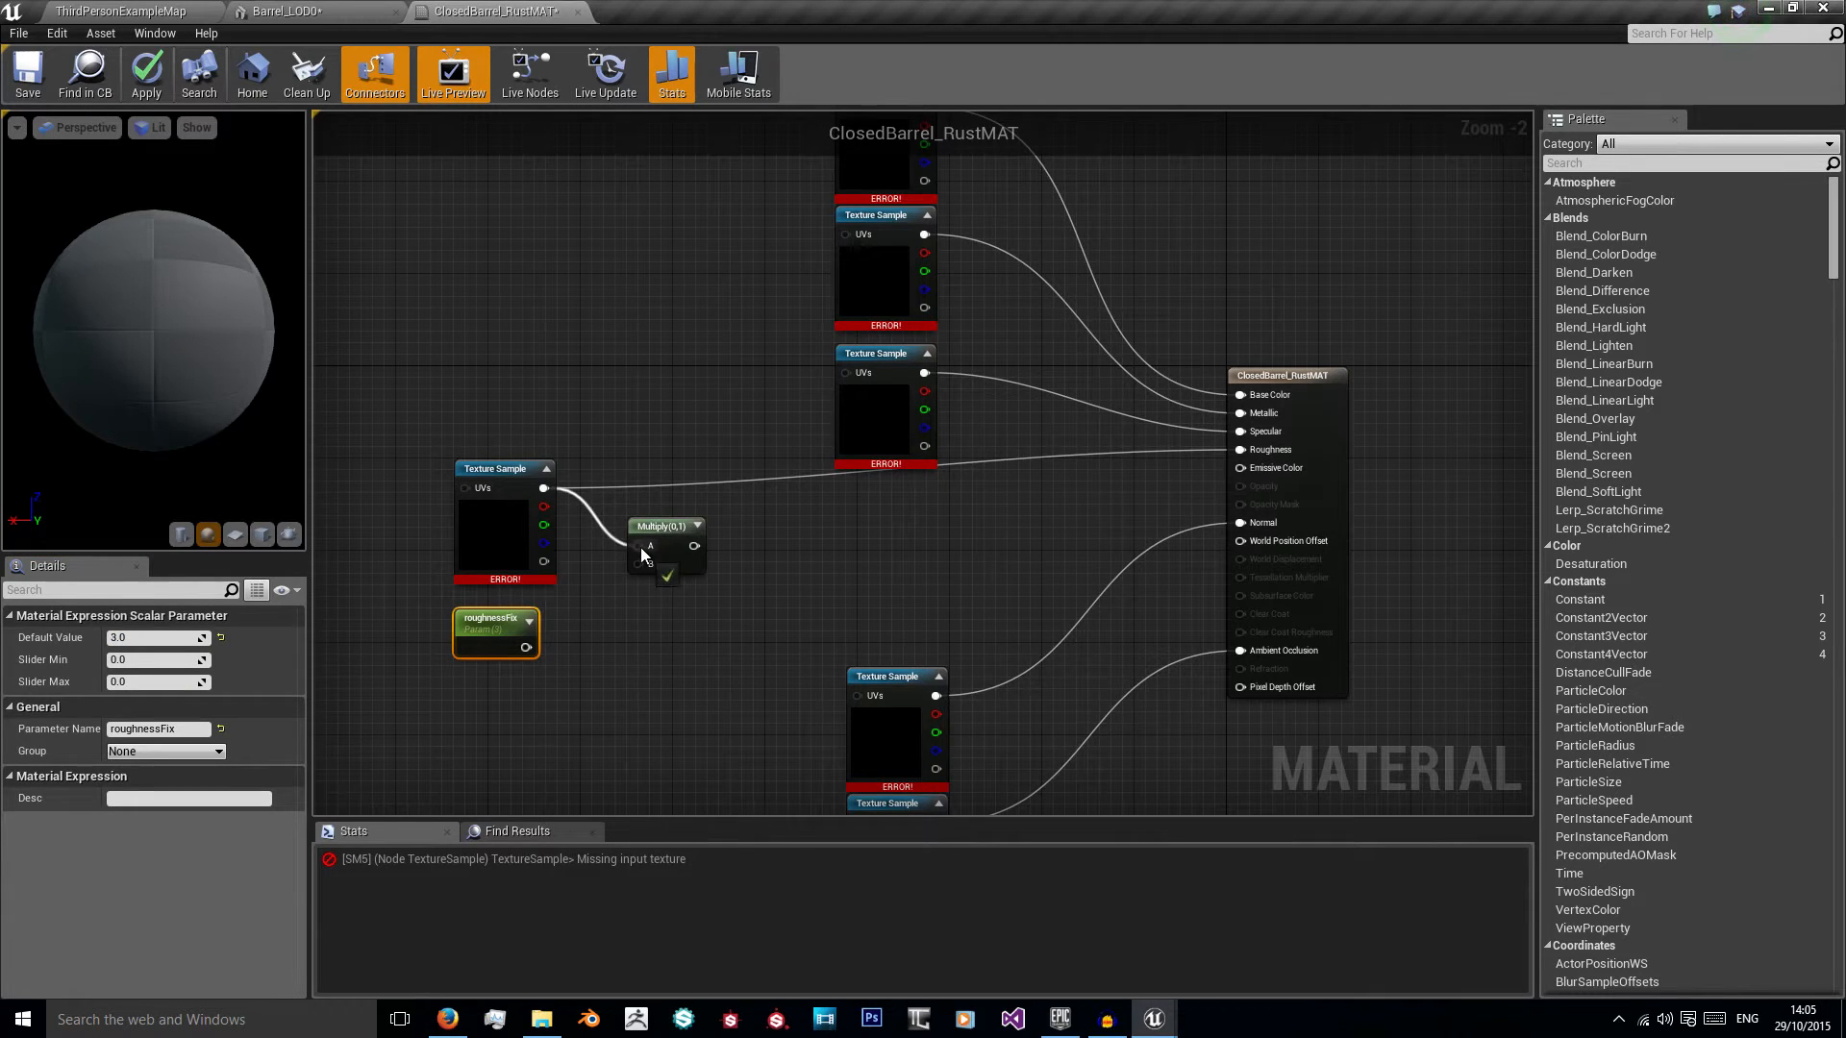
pyautogui.moveTo(526, 647); pyautogui.dragTo(568, 640)
pyautogui.moveTo(639, 571); pyautogui.dragTo(1246, 450)
pyautogui.click(991, 517)
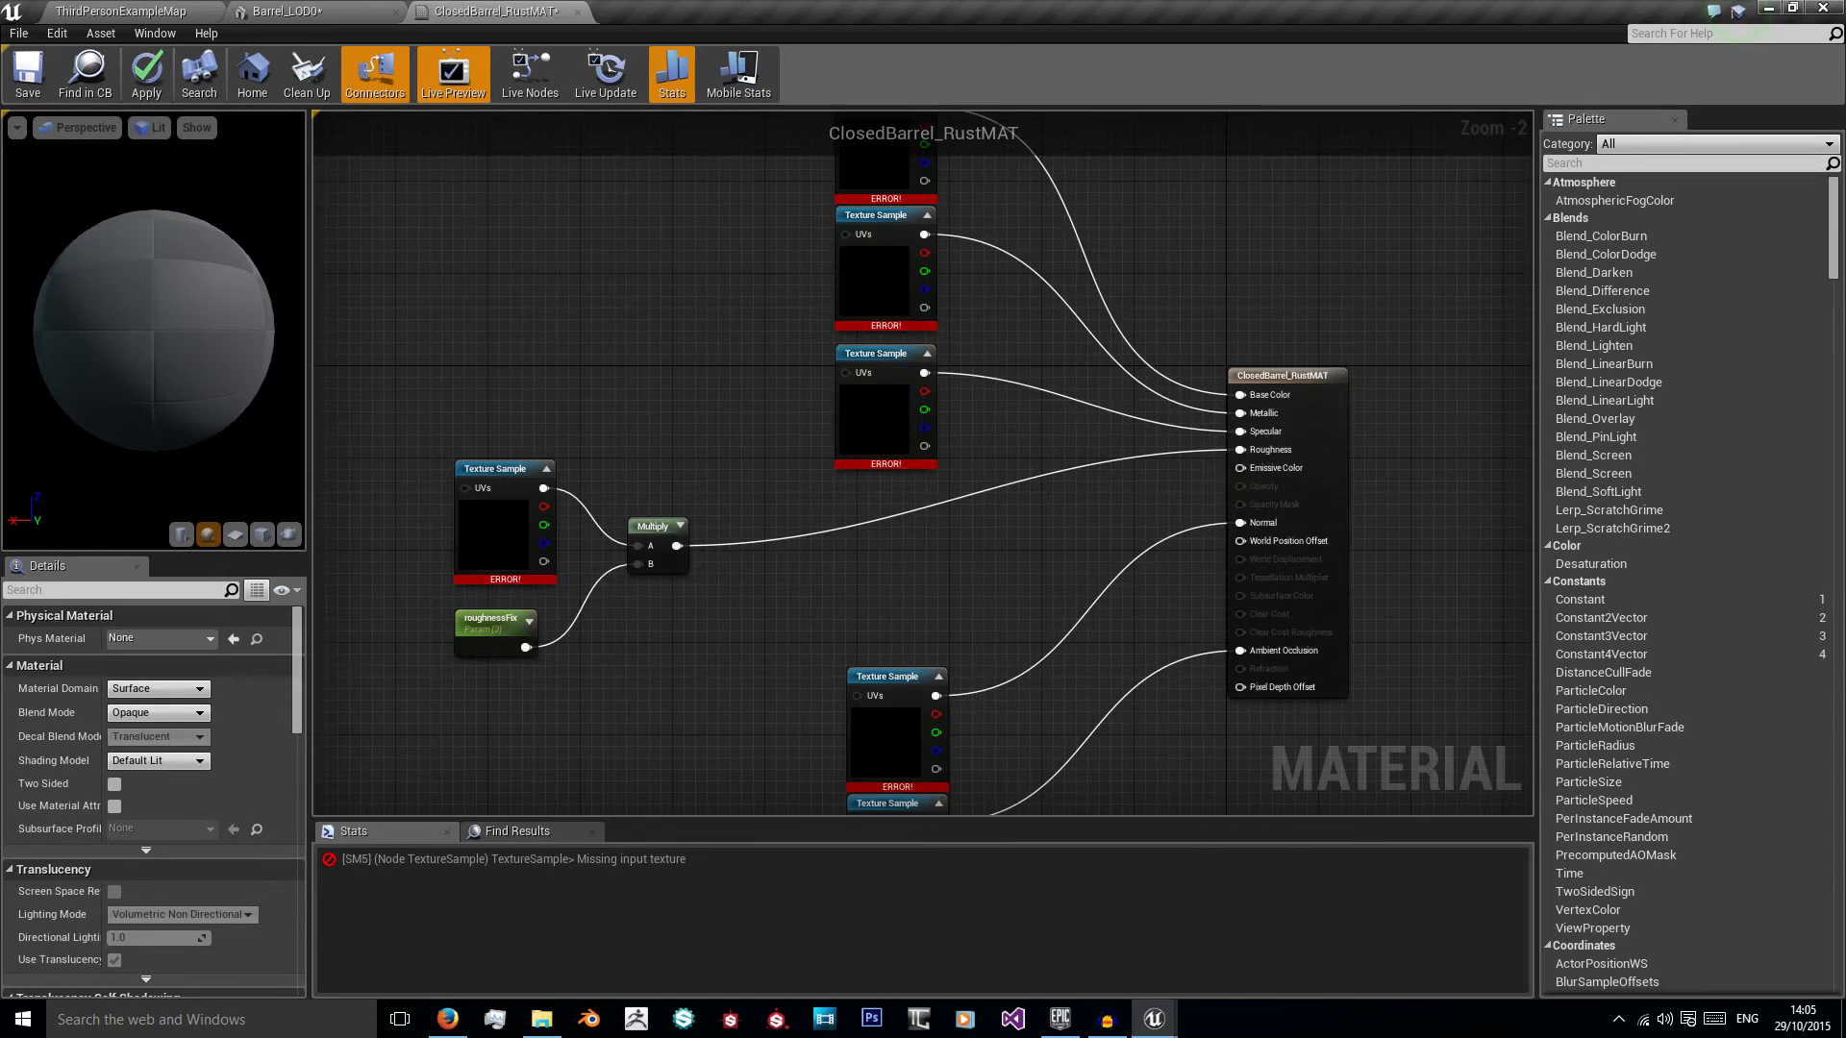
# Step: Assign Barrel_Base_Color to the Base Color texture sample and Barrel_Metallic to the Metallic one
pyautogui.moveTo(805, 319); pyautogui.dragTo(748, 483, button='right')
pyautogui.click(835, 290)
pyautogui.moveTo(781, 588); pyautogui.dragTo(715, 481, button='right')
pyautogui.moveTo(829, 323); pyautogui.dragTo(832, 383, button='right')
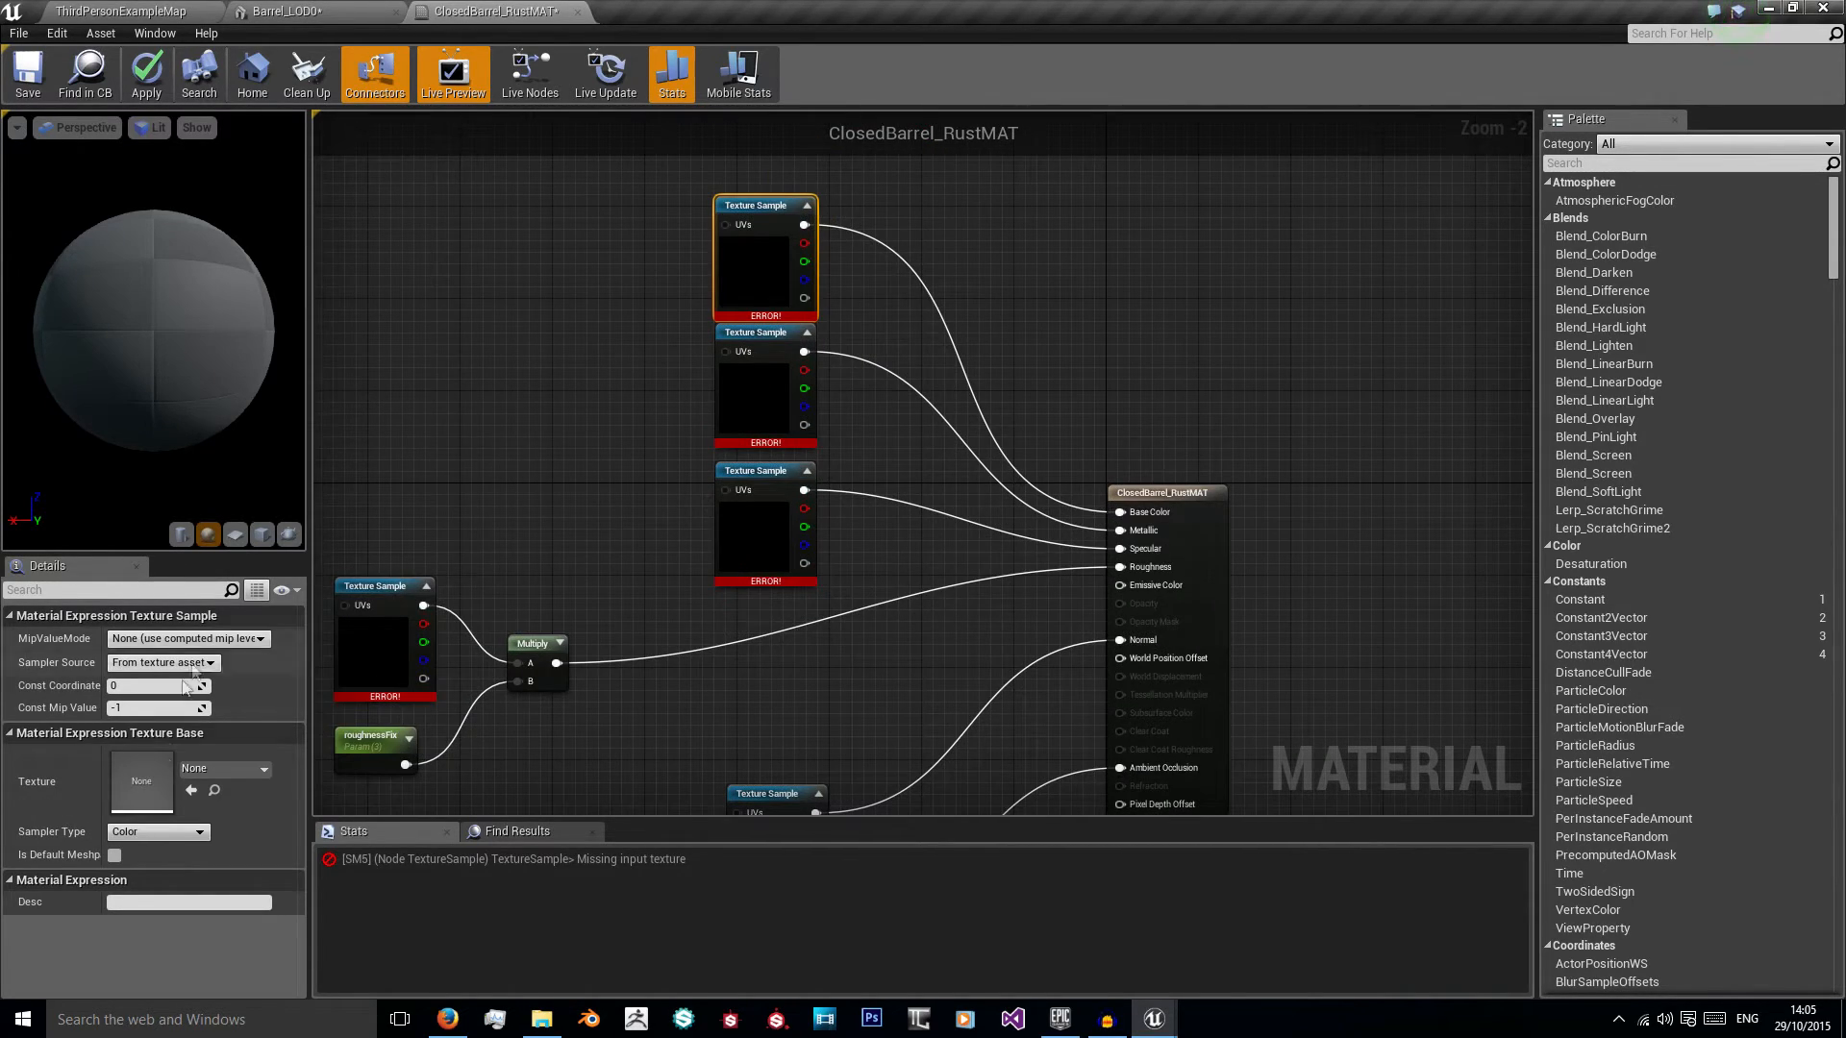
pyautogui.click(227, 769)
pyautogui.click(298, 540)
pyautogui.click(721, 354)
pyautogui.click(227, 769)
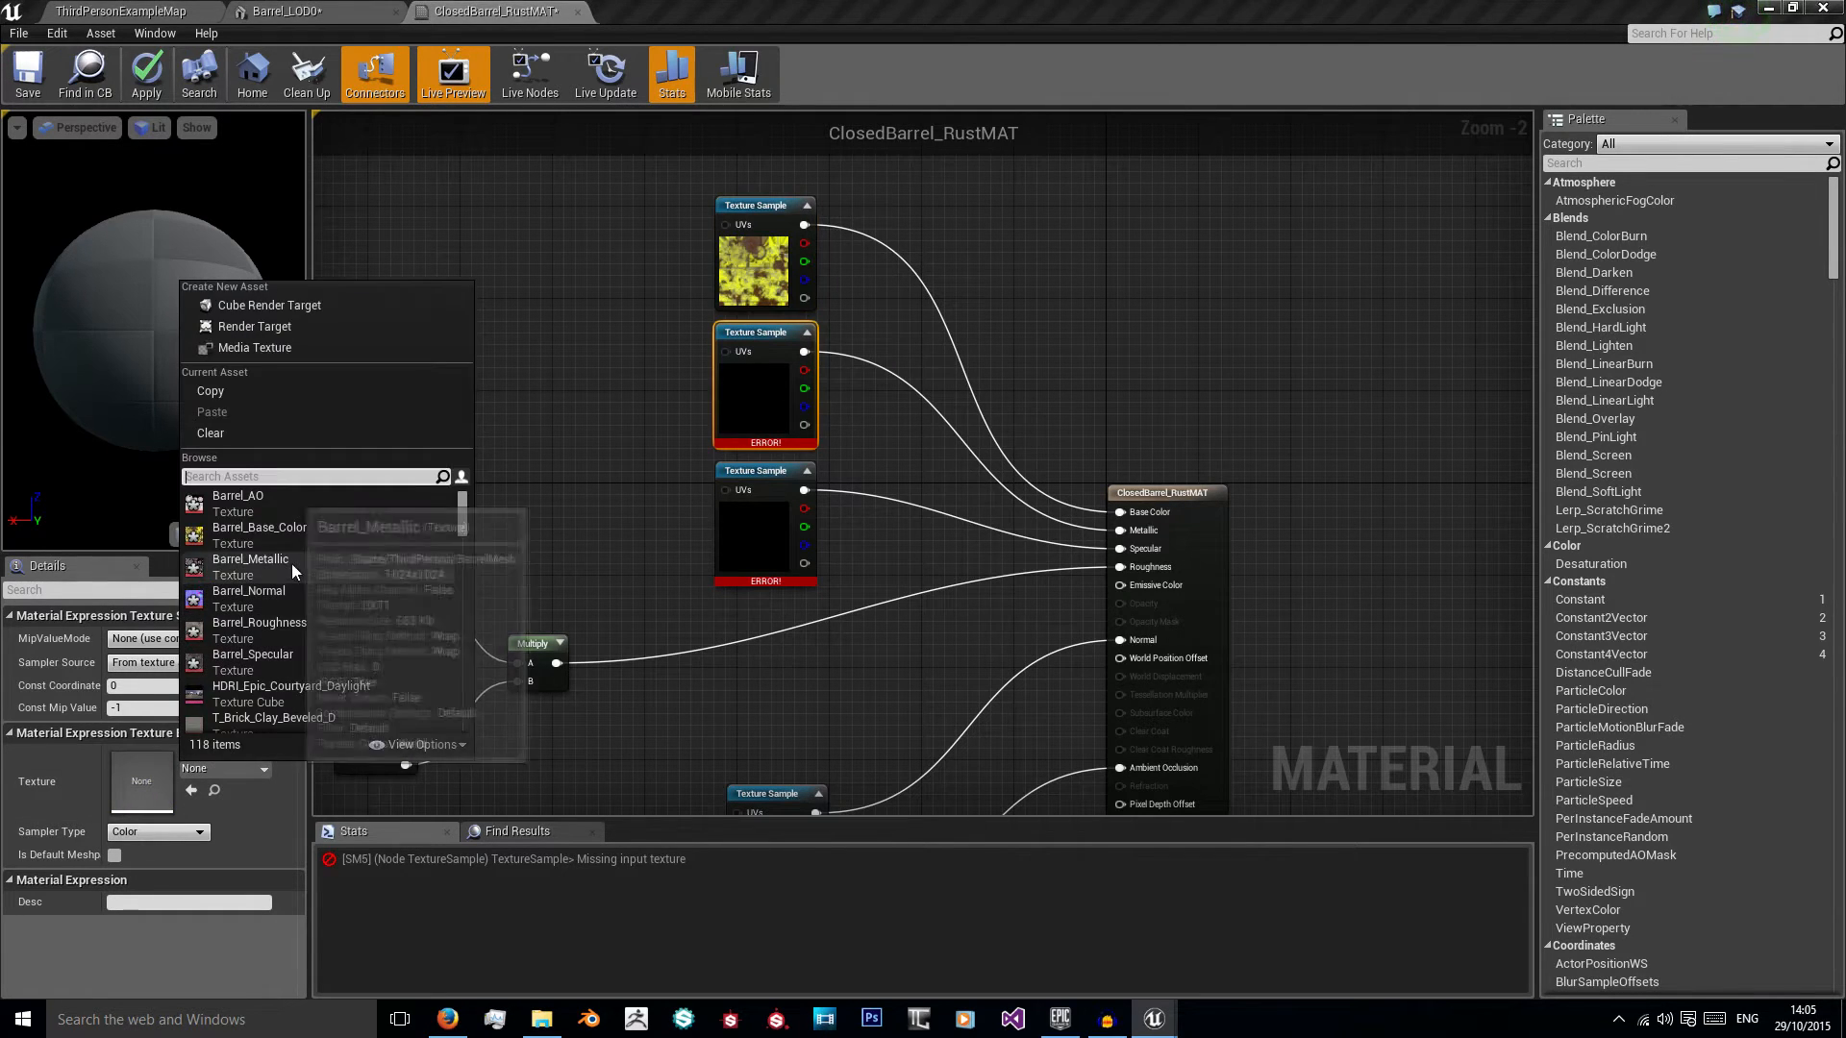
pyautogui.click(292, 564)
# Step: Assign Barrel_Specular to the Specular texture sample and Barrel_Roughness to the Roughness one
pyautogui.click(790, 495)
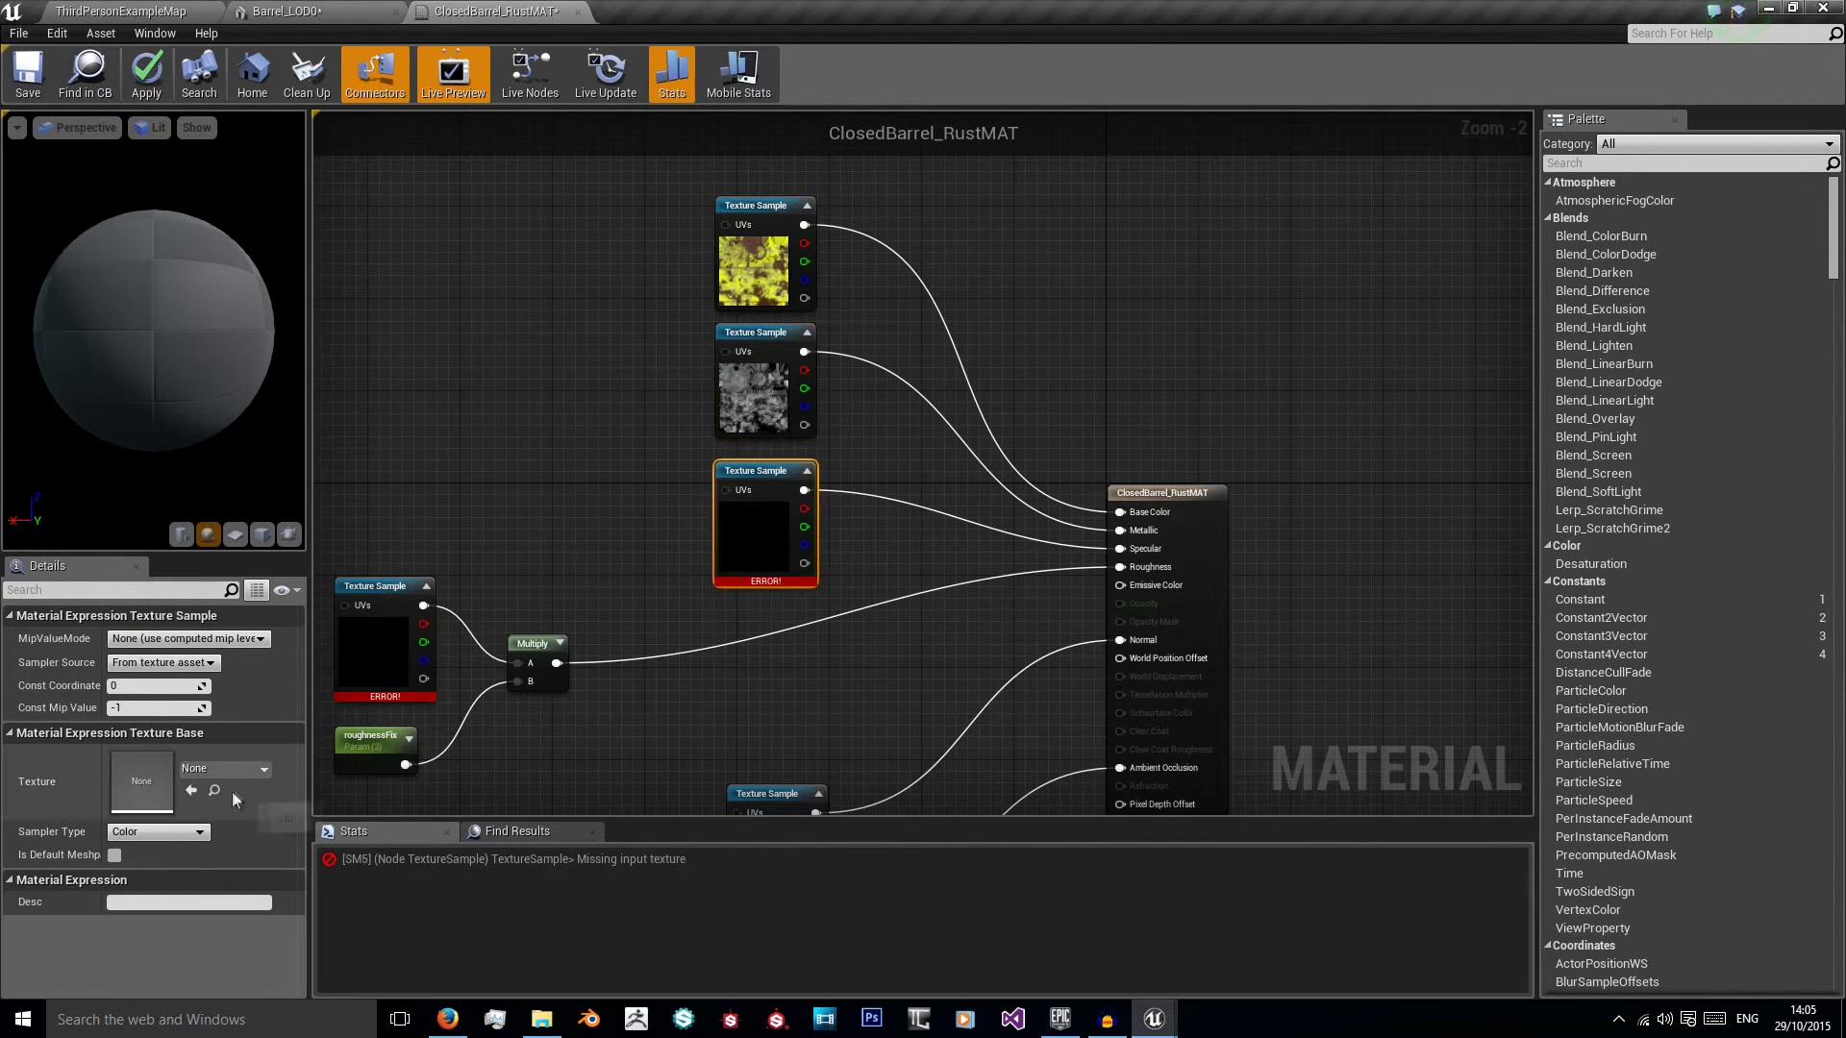
pyautogui.click(225, 769)
pyautogui.click(306, 650)
pyautogui.click(371, 636)
pyautogui.click(225, 770)
pyautogui.click(273, 628)
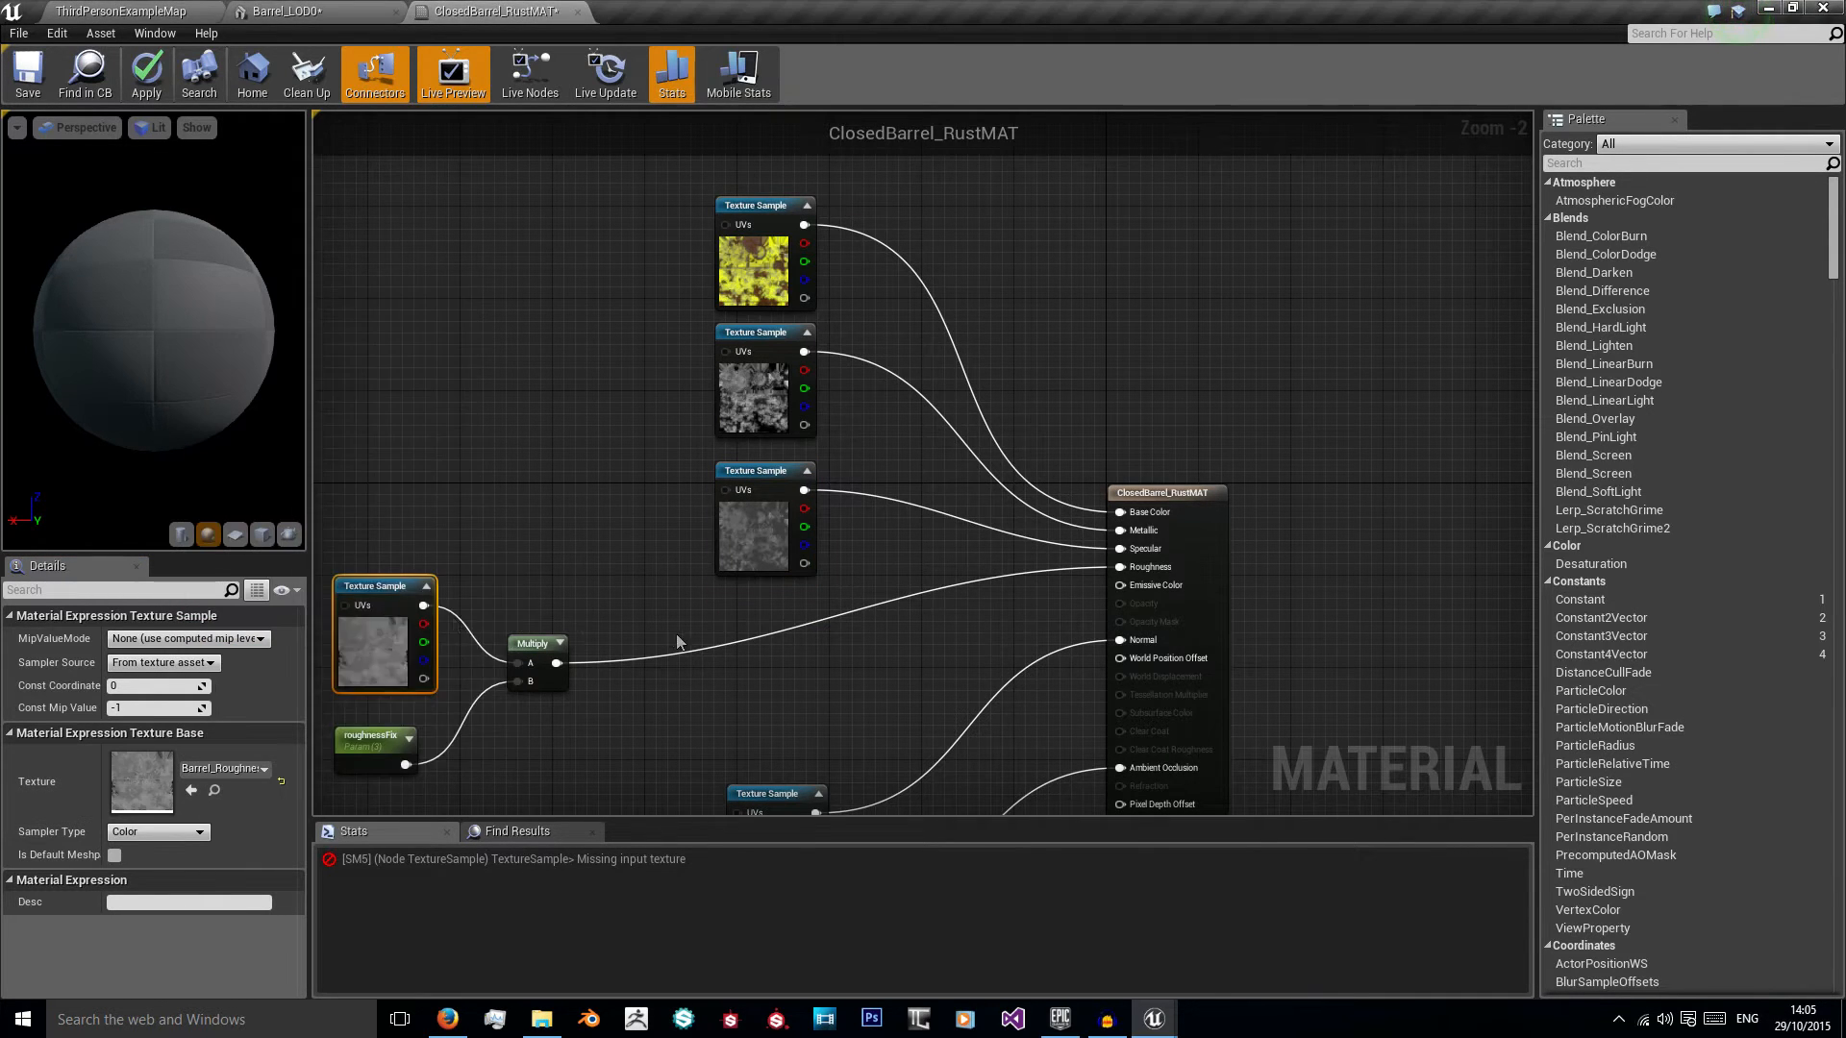
# Step: Assign Barrel_Normal to the Normal texture sample and Barrel_AO to the Ambient Occlusion one
pyautogui.moveTo(766, 760); pyautogui.dragTo(721, 584, button='right')
pyautogui.moveTo(723, 618); pyautogui.dragTo(700, 526)
pyautogui.click(225, 769)
pyautogui.click(295, 593)
pyautogui.moveTo(587, 654); pyautogui.dragTo(521, 511, button='right')
pyautogui.moveTo(677, 596); pyautogui.dragTo(657, 524)
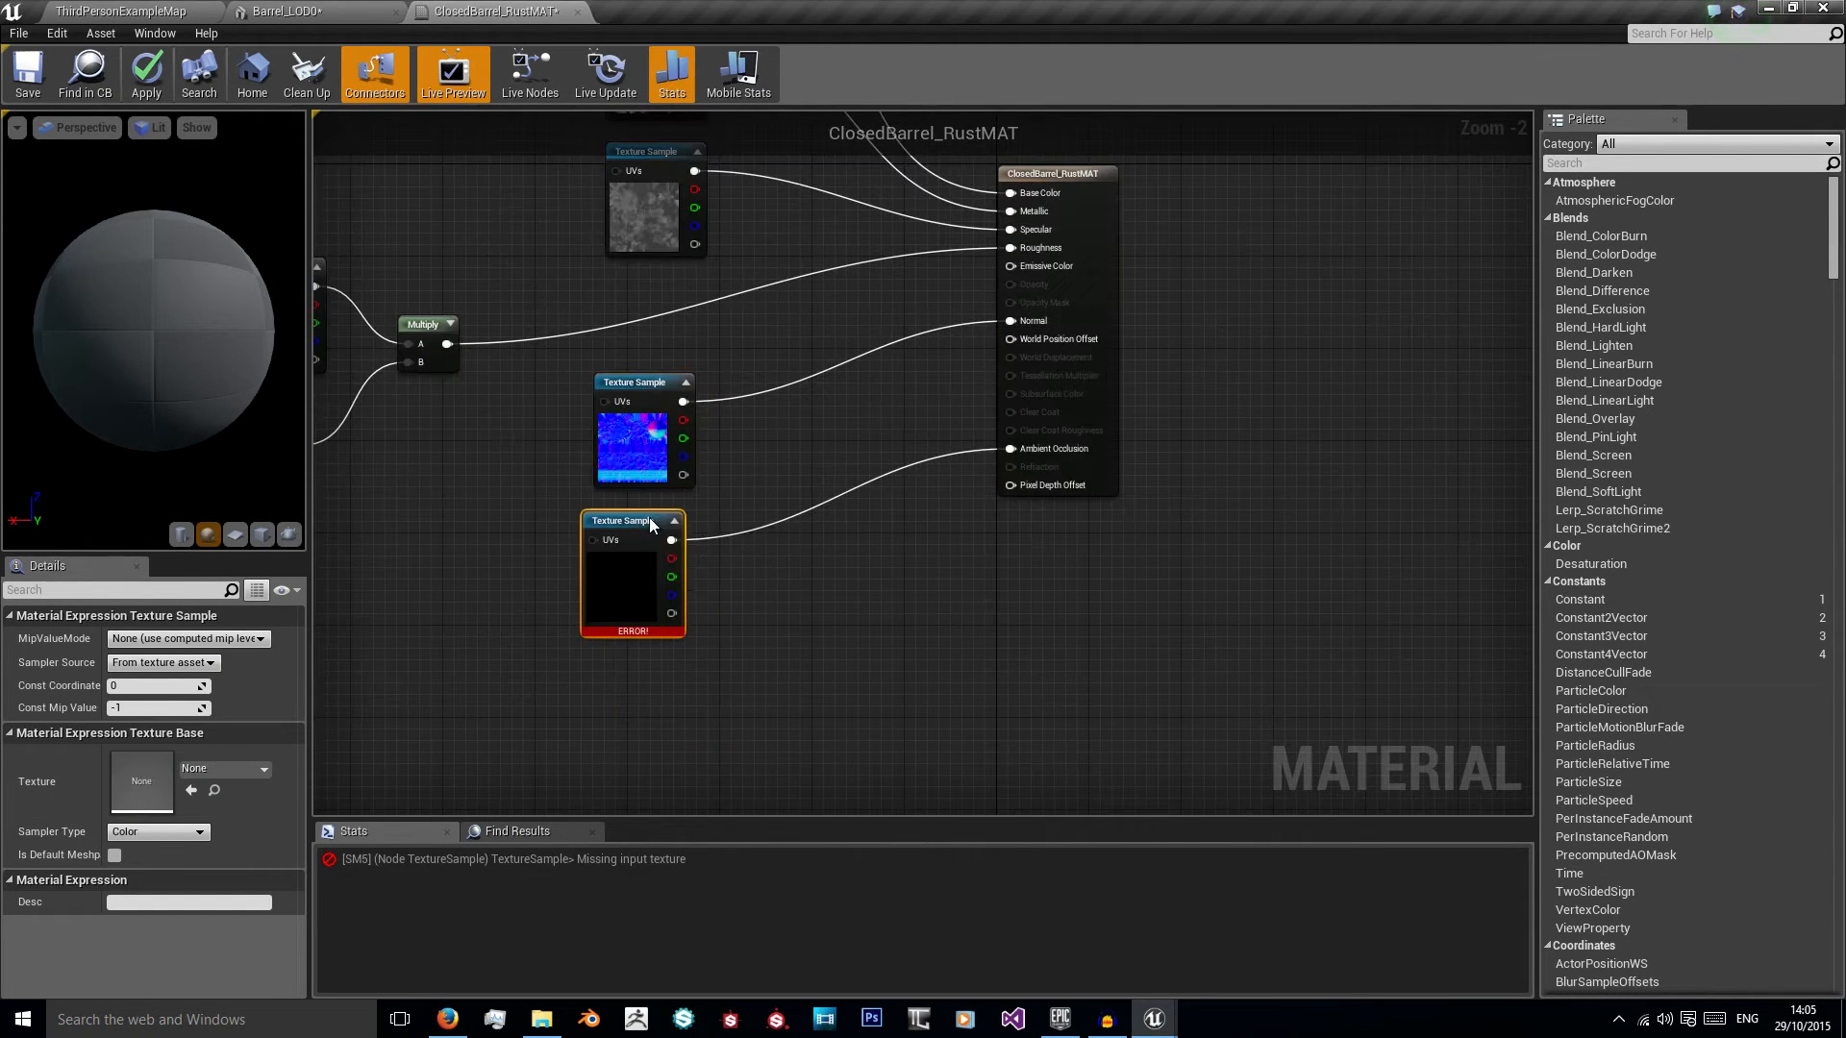
pyautogui.click(225, 769)
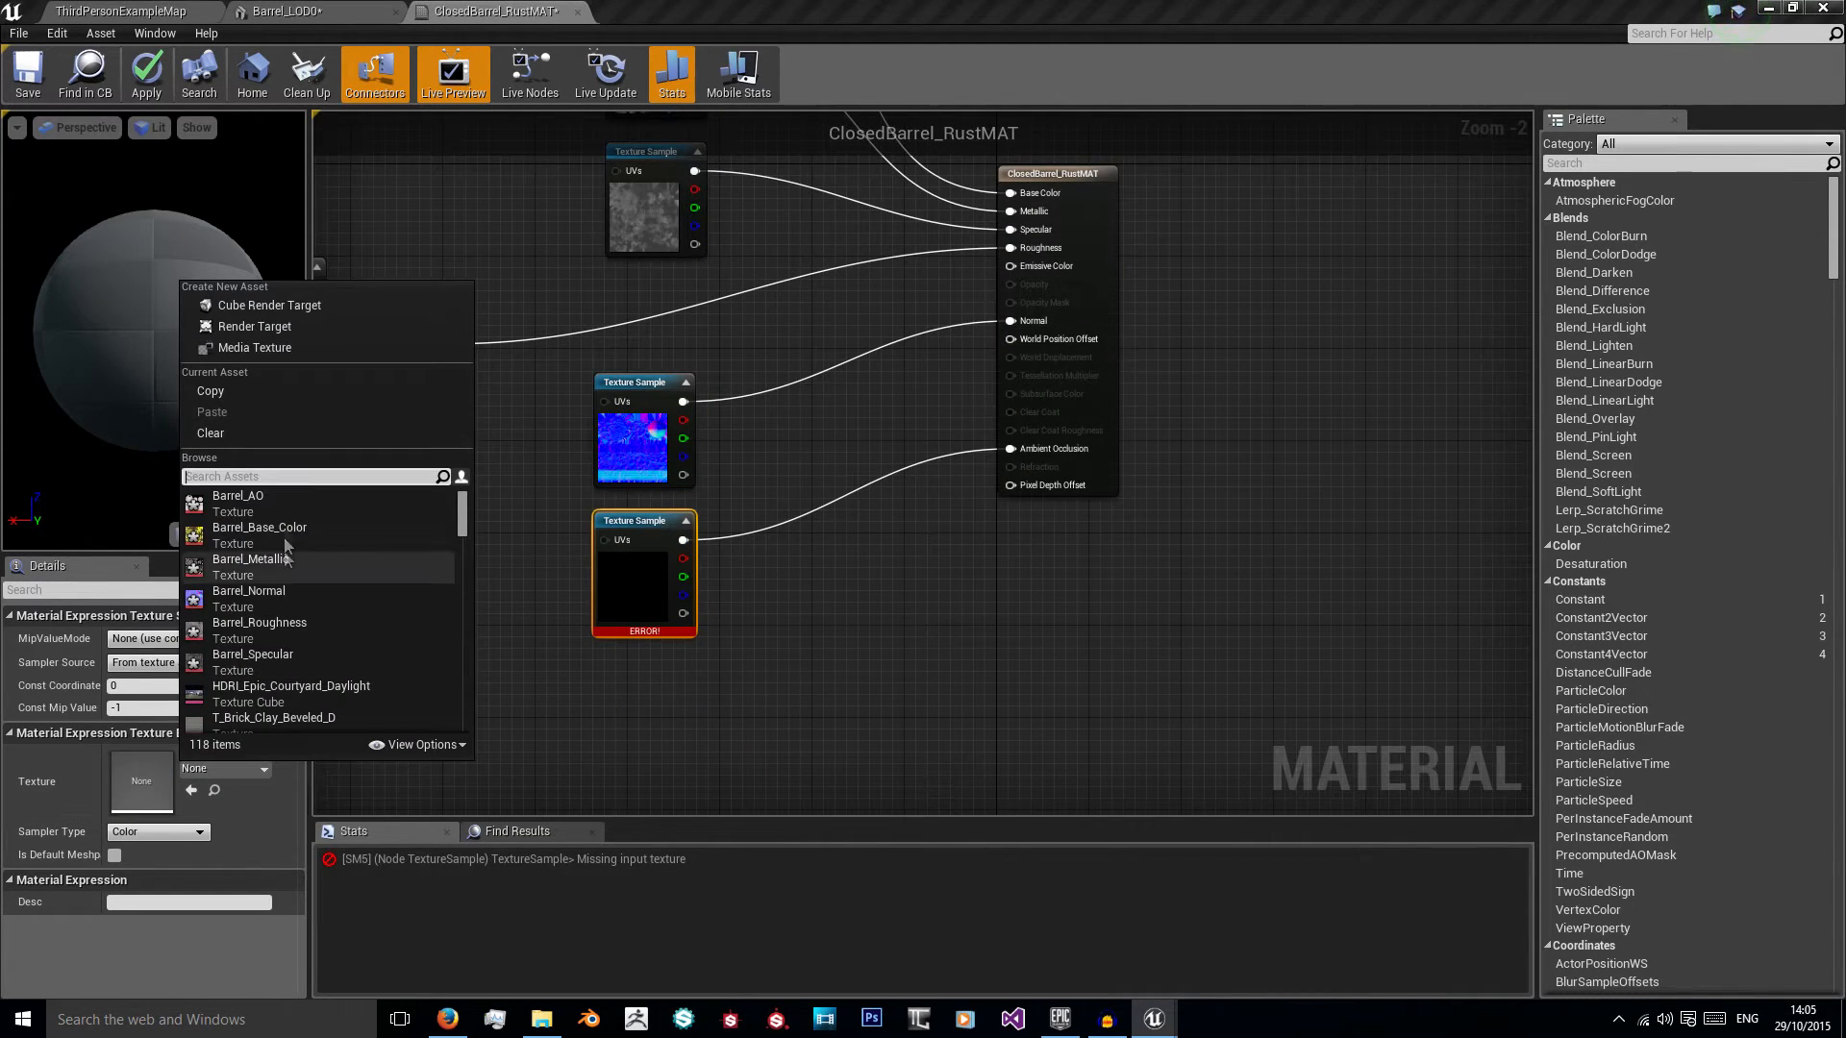
pyautogui.click(238, 500)
# Step: Apply the material changes and preview the material on a cylinder
pyautogui.moveTo(389, 406); pyautogui.dragTo(591, 510, button='right')
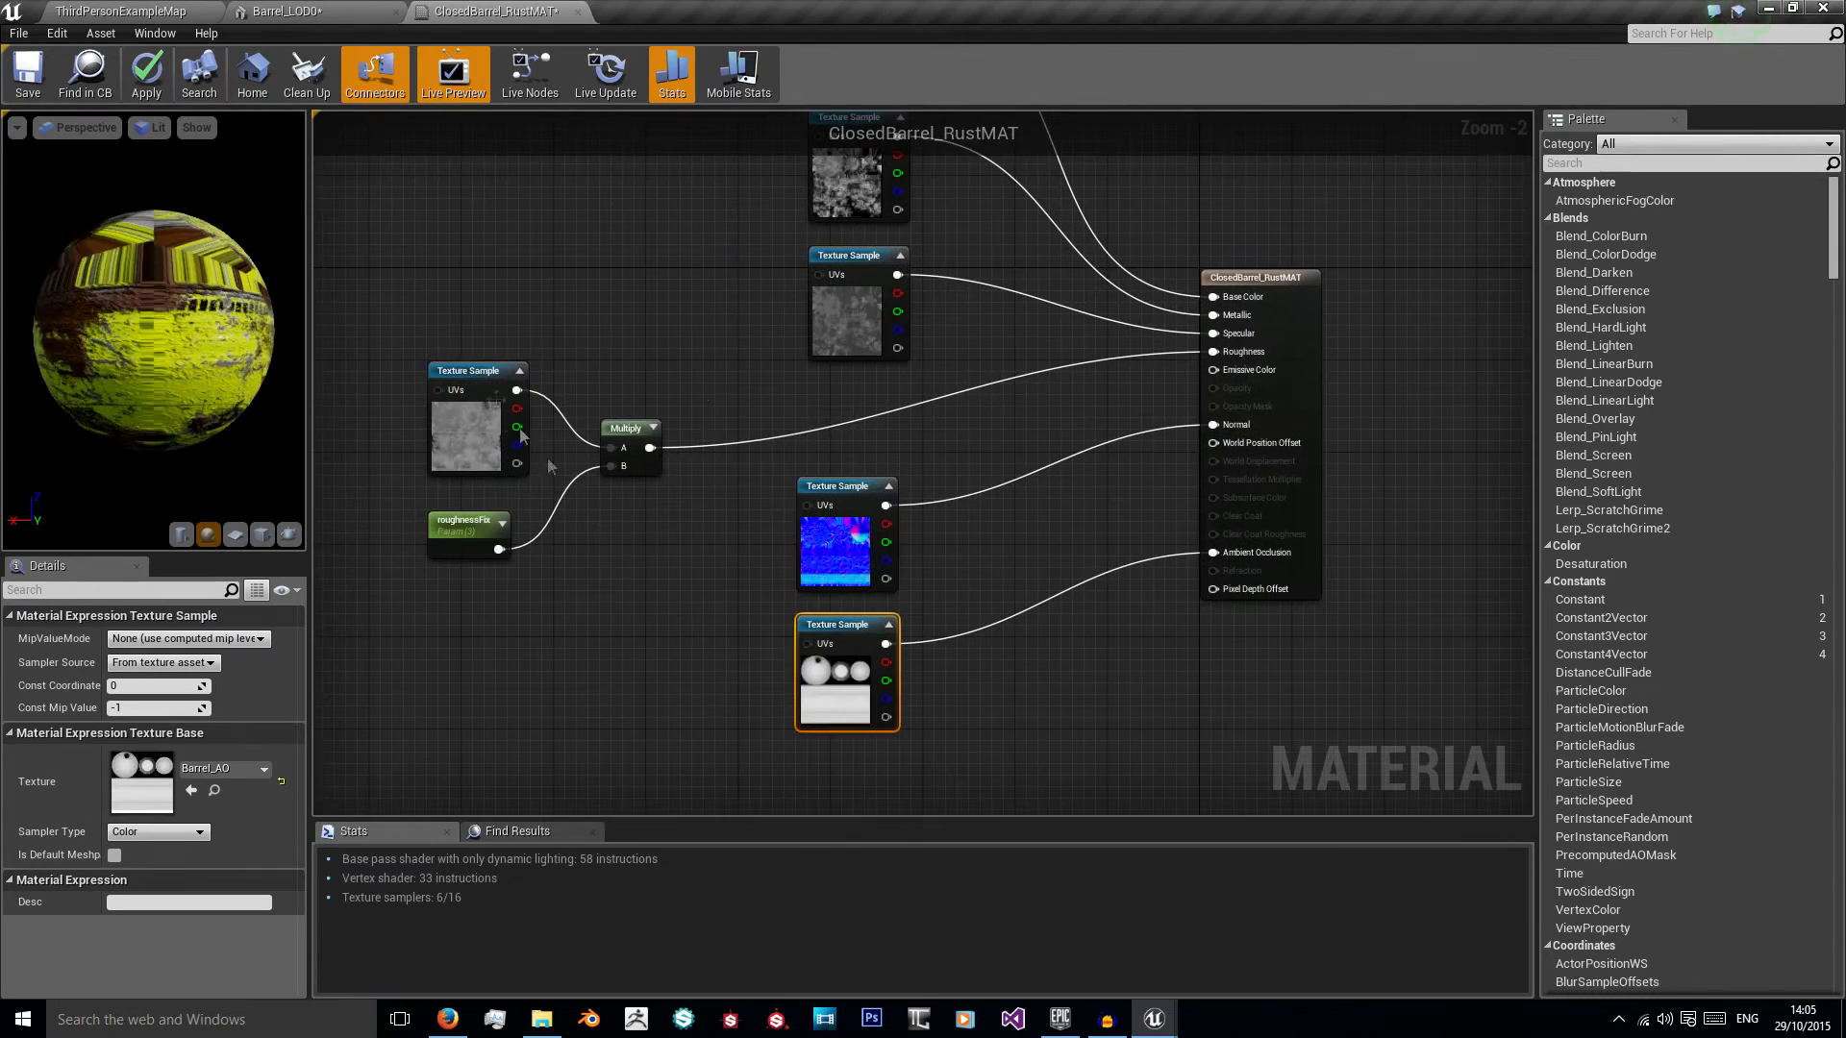
pyautogui.moveTo(630, 369); pyautogui.dragTo(617, 502, button='right')
pyautogui.scroll(-1, 548, 538)
pyautogui.moveTo(170, 369); pyautogui.dragTo(256, 324)
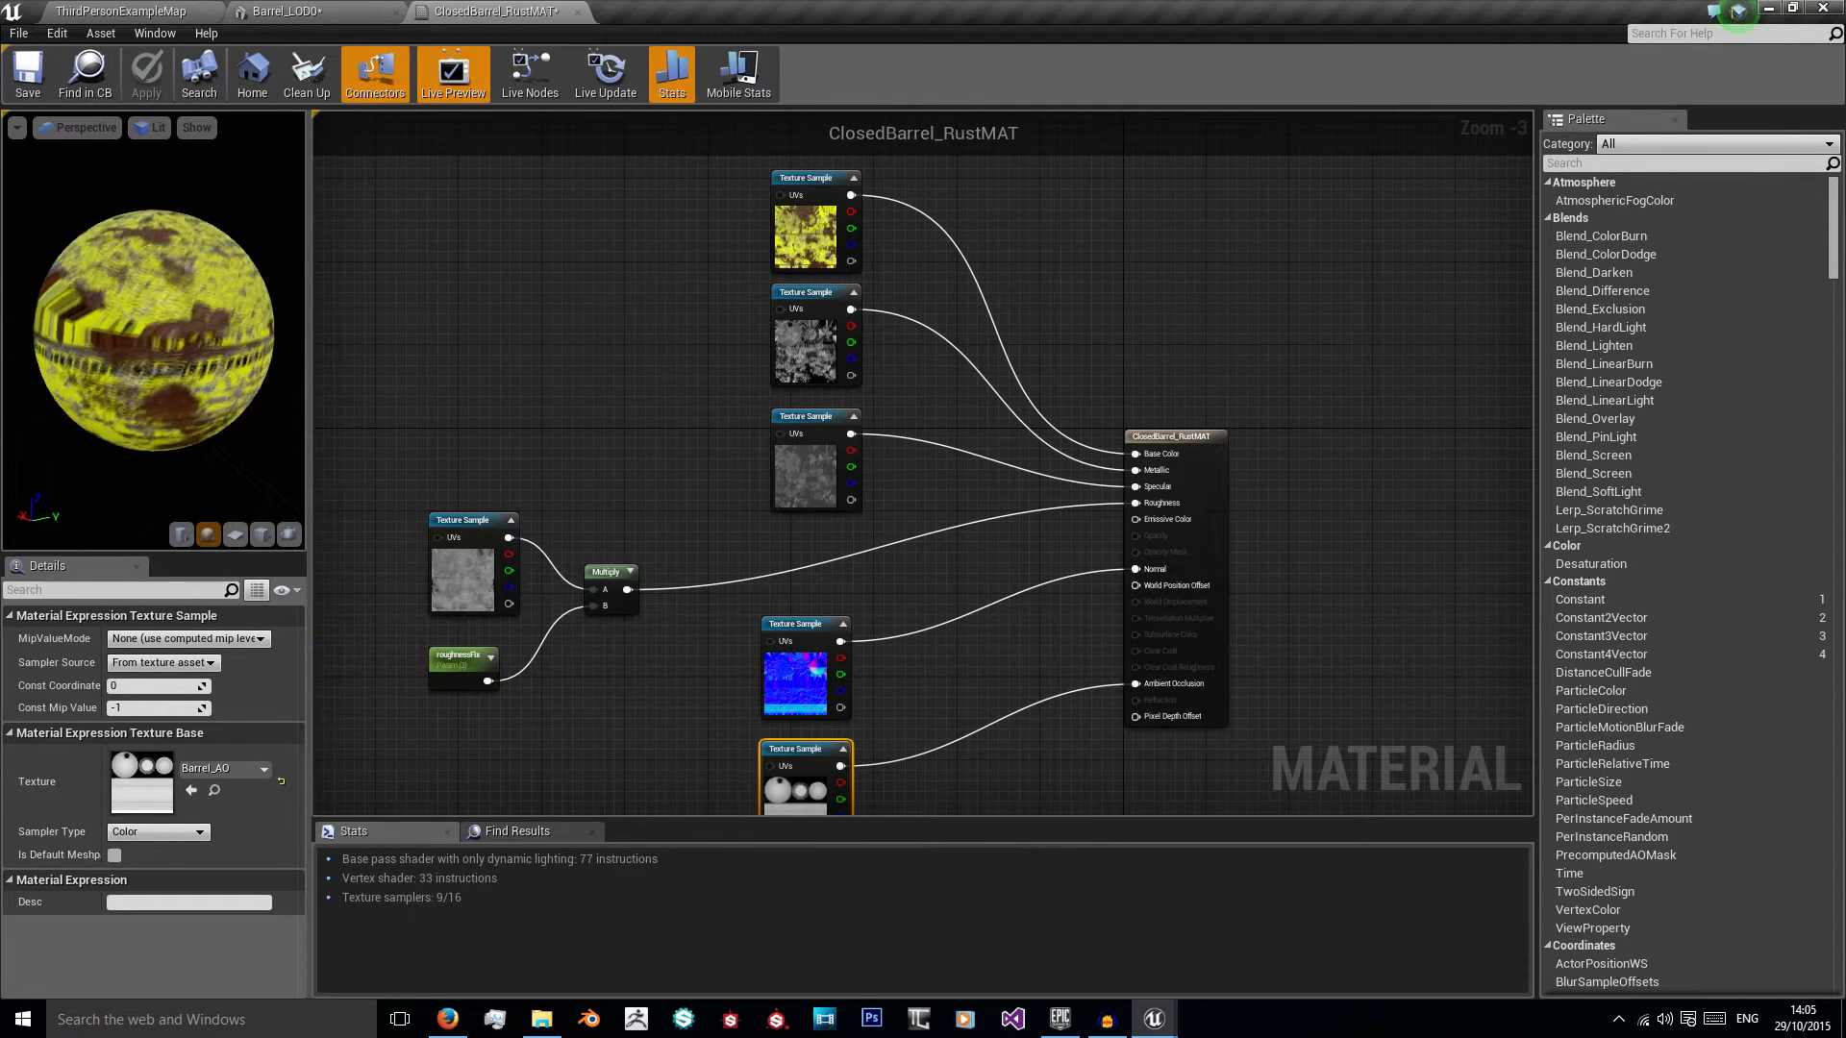
pyautogui.click(180, 535)
pyautogui.moveTo(150, 482); pyautogui.dragTo(213, 524)
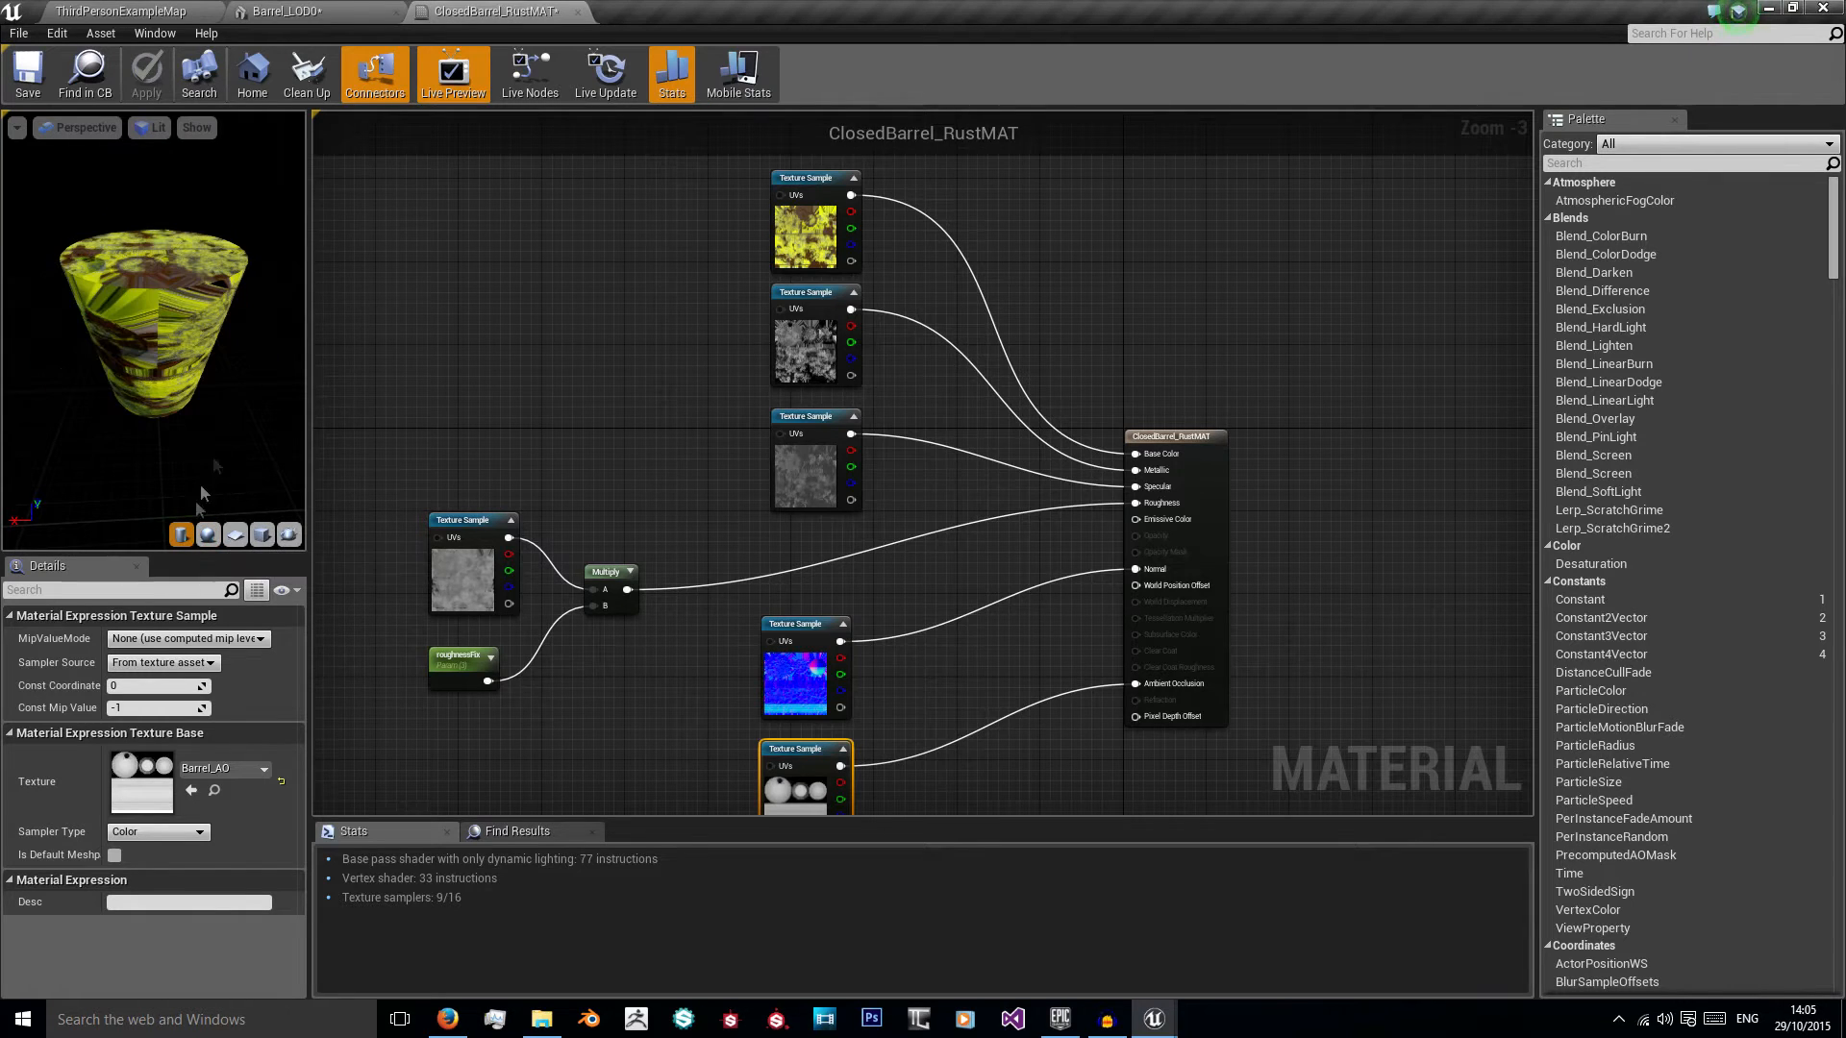
# Step: Assign ClosedBarrel_RustMAT to LOD0 and LOD1 of the barrel mesh and view the textured barrel up close
pyautogui.click(362, 9)
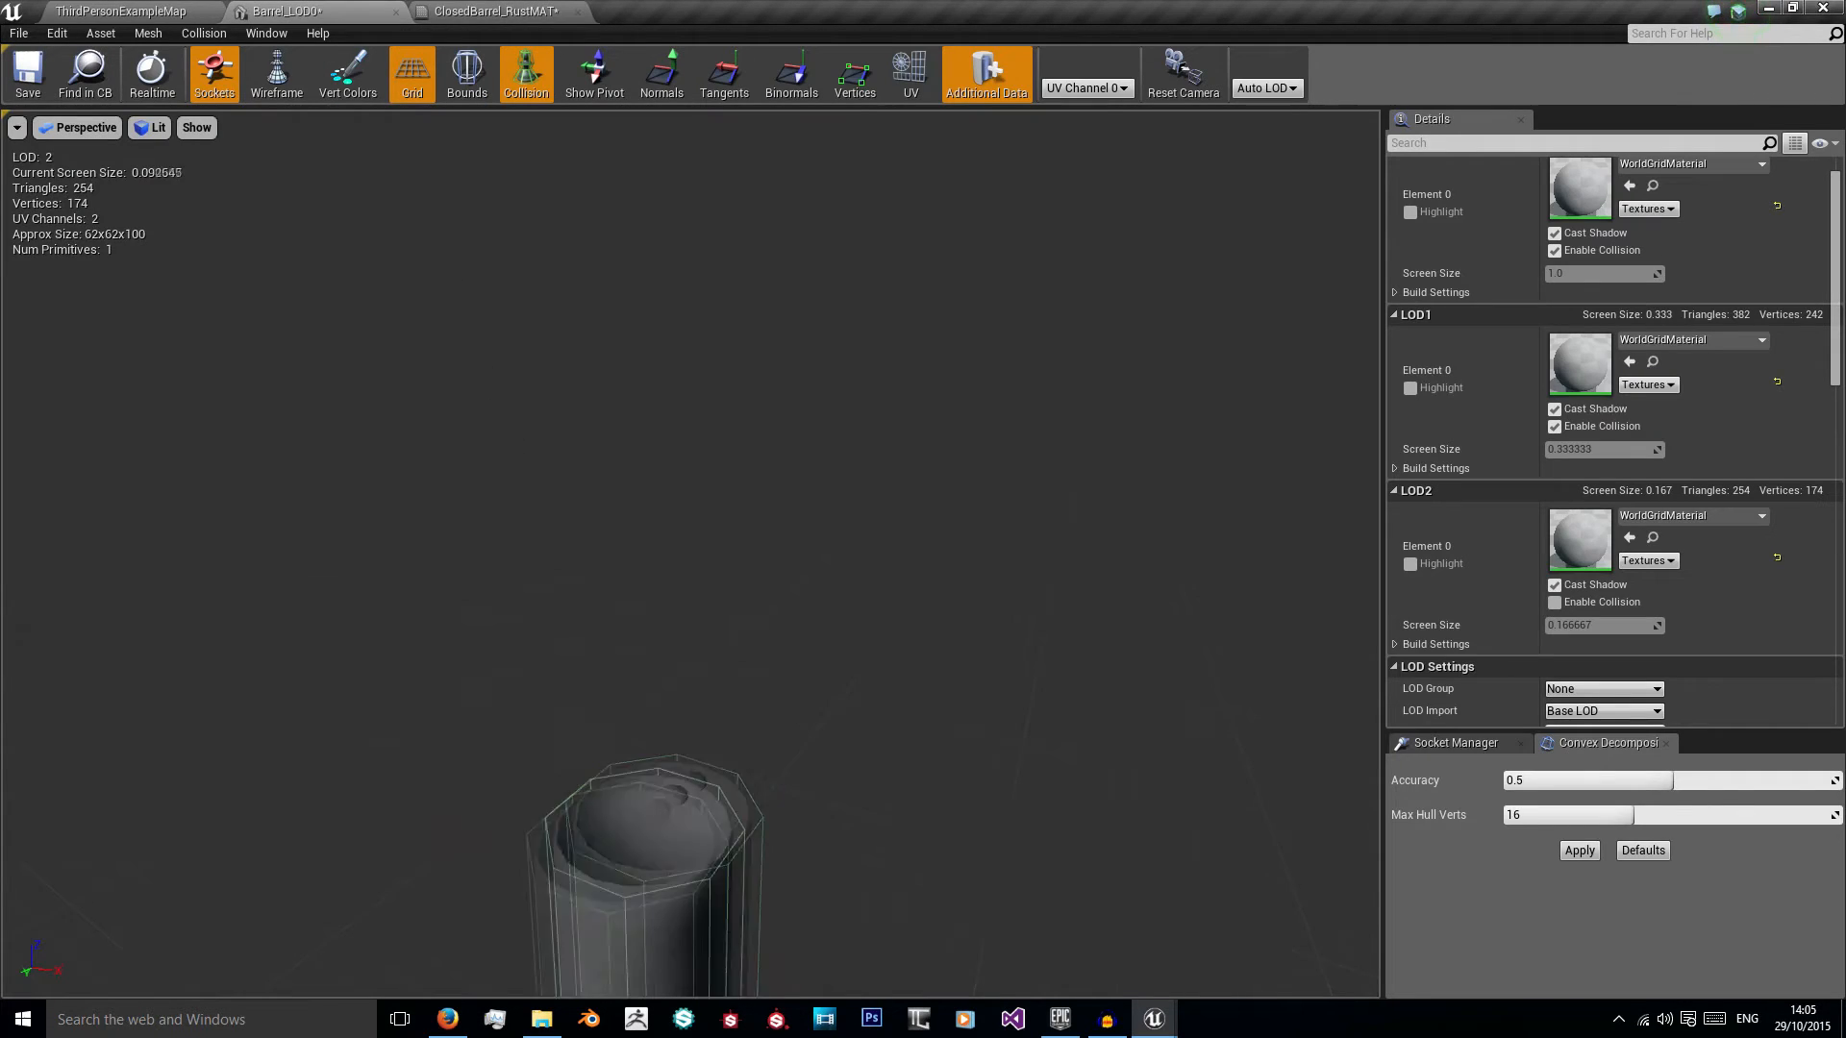
pyautogui.moveTo(568, 405)
pyautogui.mouseDown(button='right')
pyautogui.moveTo(569, 451)
pyautogui.moveTo(567, 406)
pyautogui.mouseUp(button='right')
pyautogui.click(1723, 160)
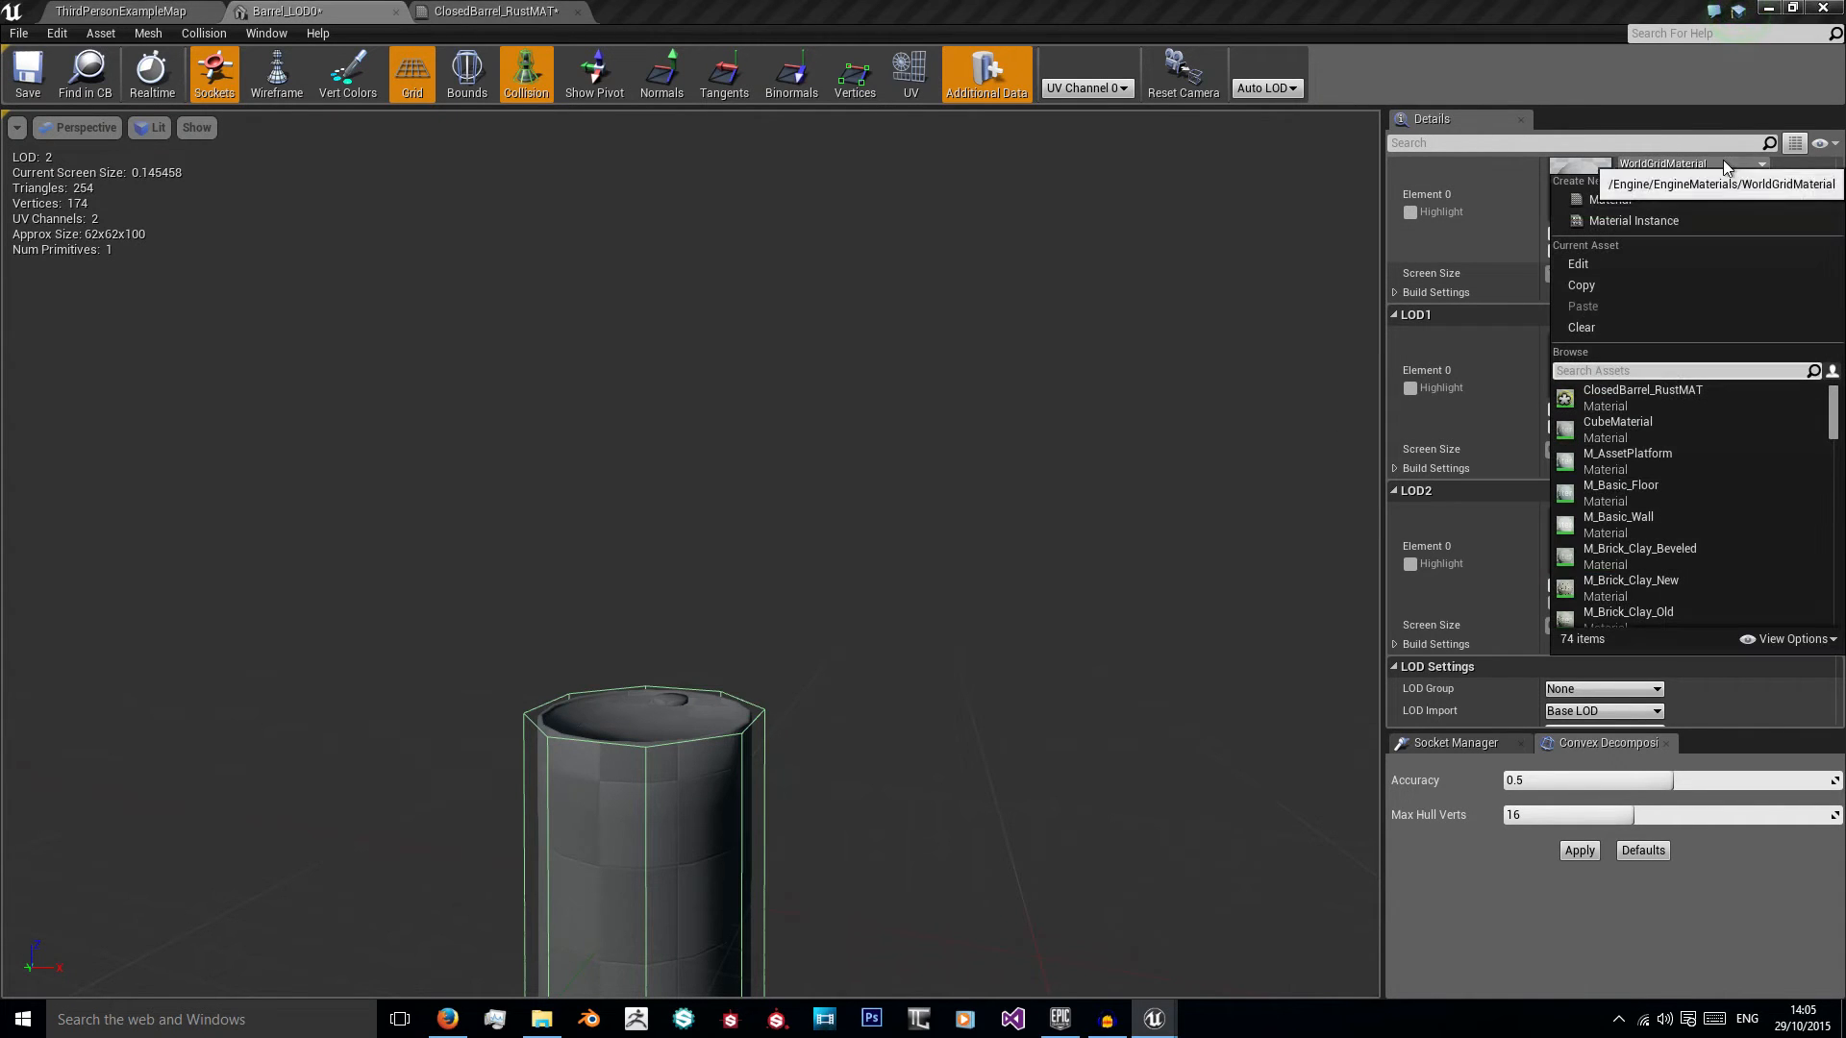
pyautogui.click(1625, 396)
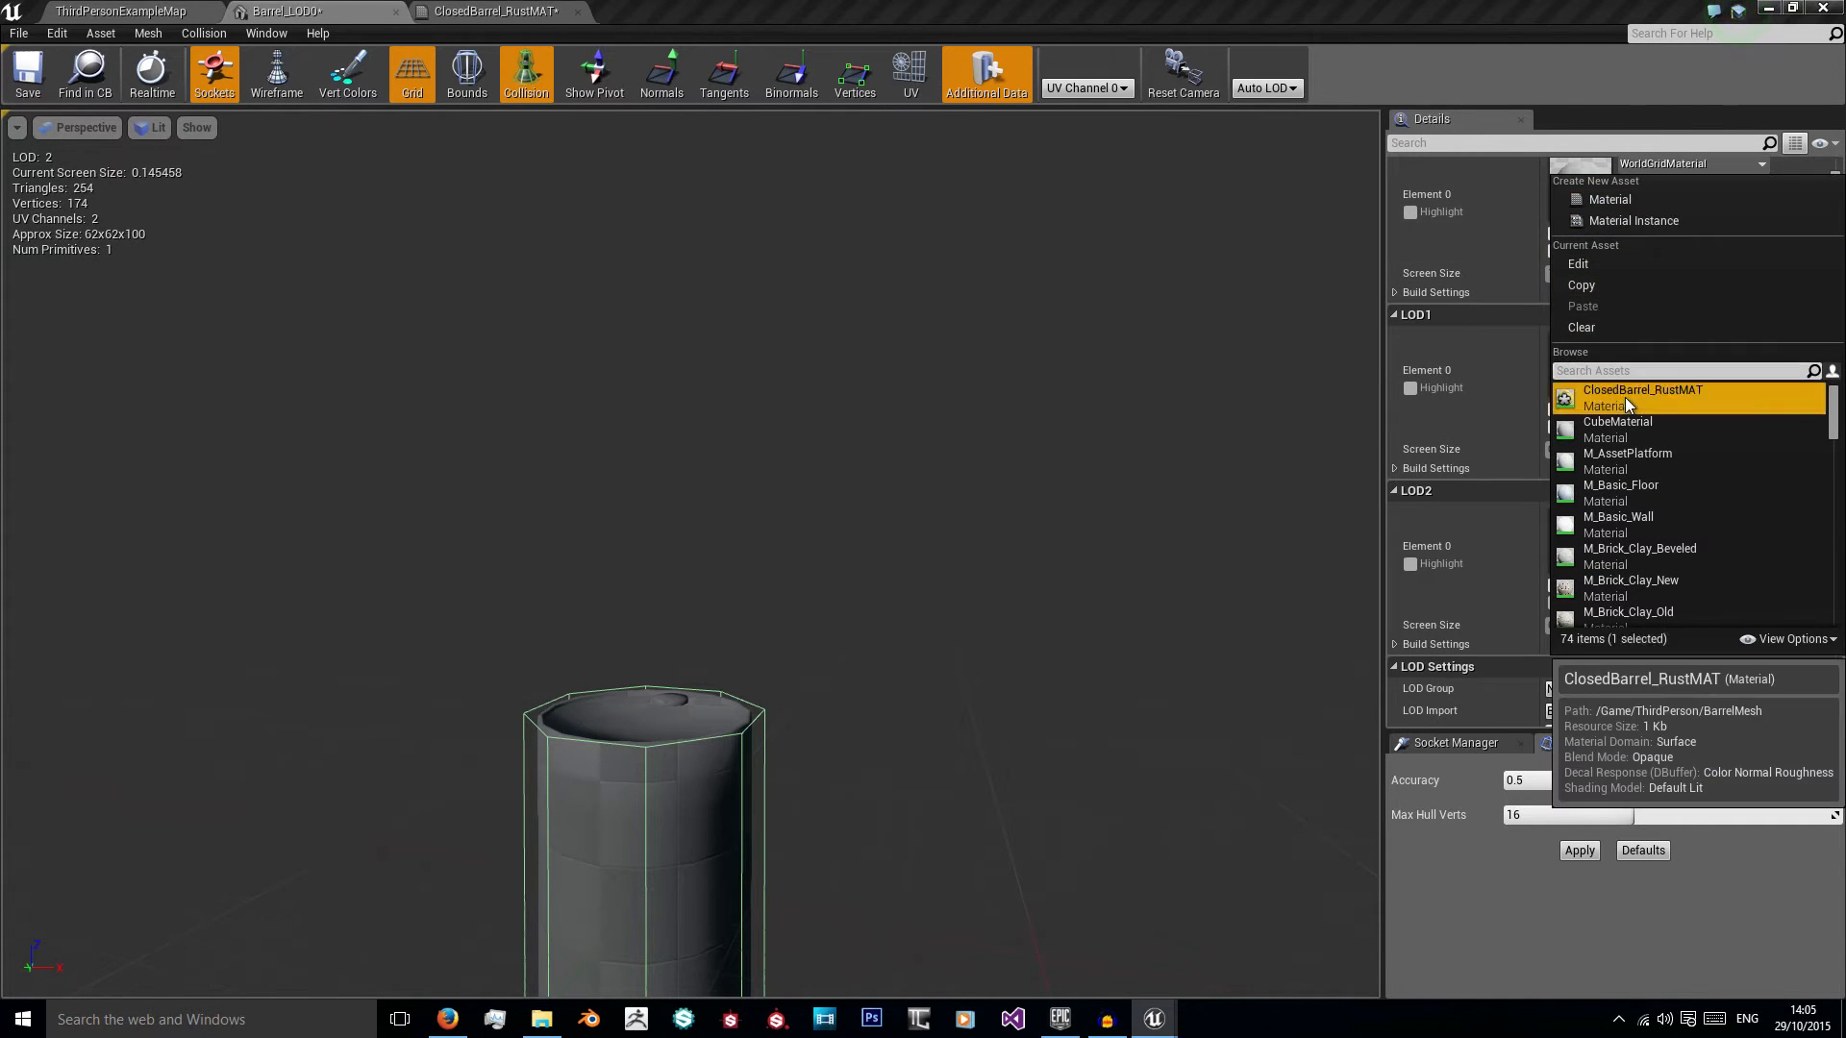
pyautogui.moveTo(1219, 381); pyautogui.dragTo(1026, 358, button='right')
pyautogui.scroll(5, 978, 383)
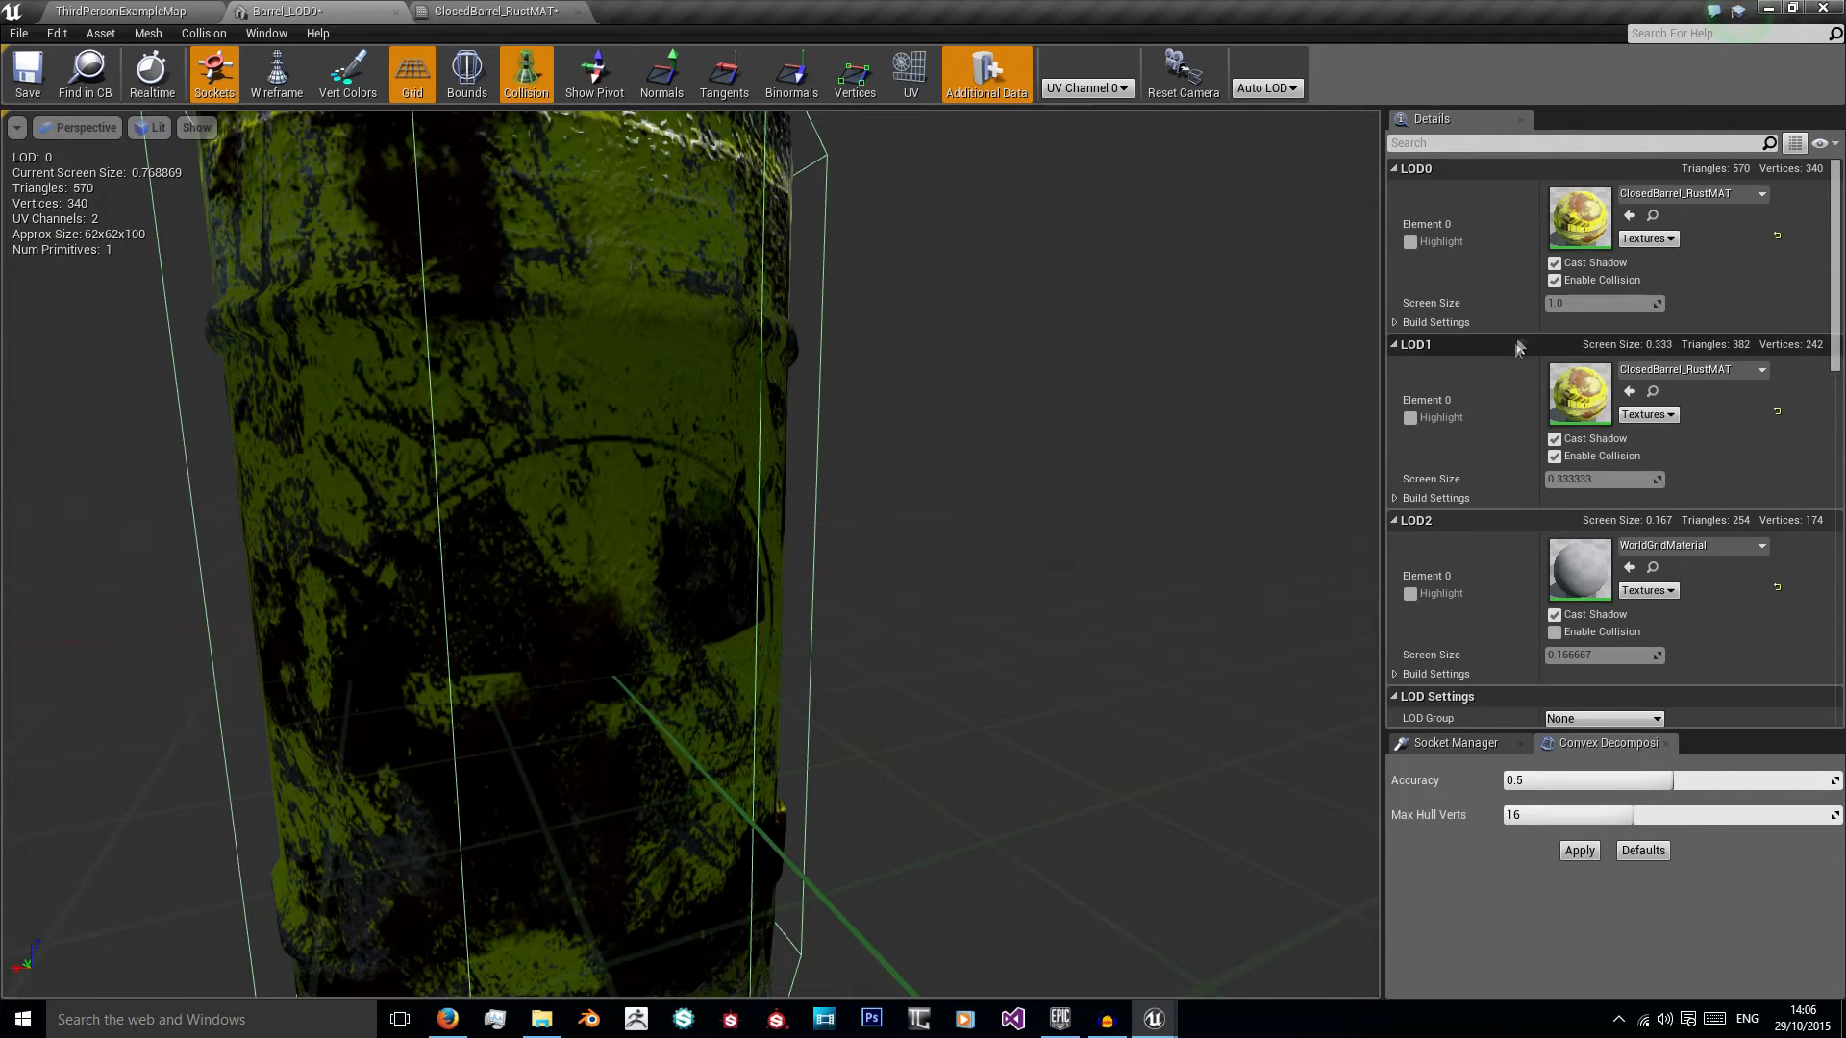
# Step: Assign ClosedBarrel_RustMAT to LOD2 of the barrel mesh and turn off Auto Compute LOD Distance
pyautogui.click(1704, 516)
pyautogui.click(1682, 254)
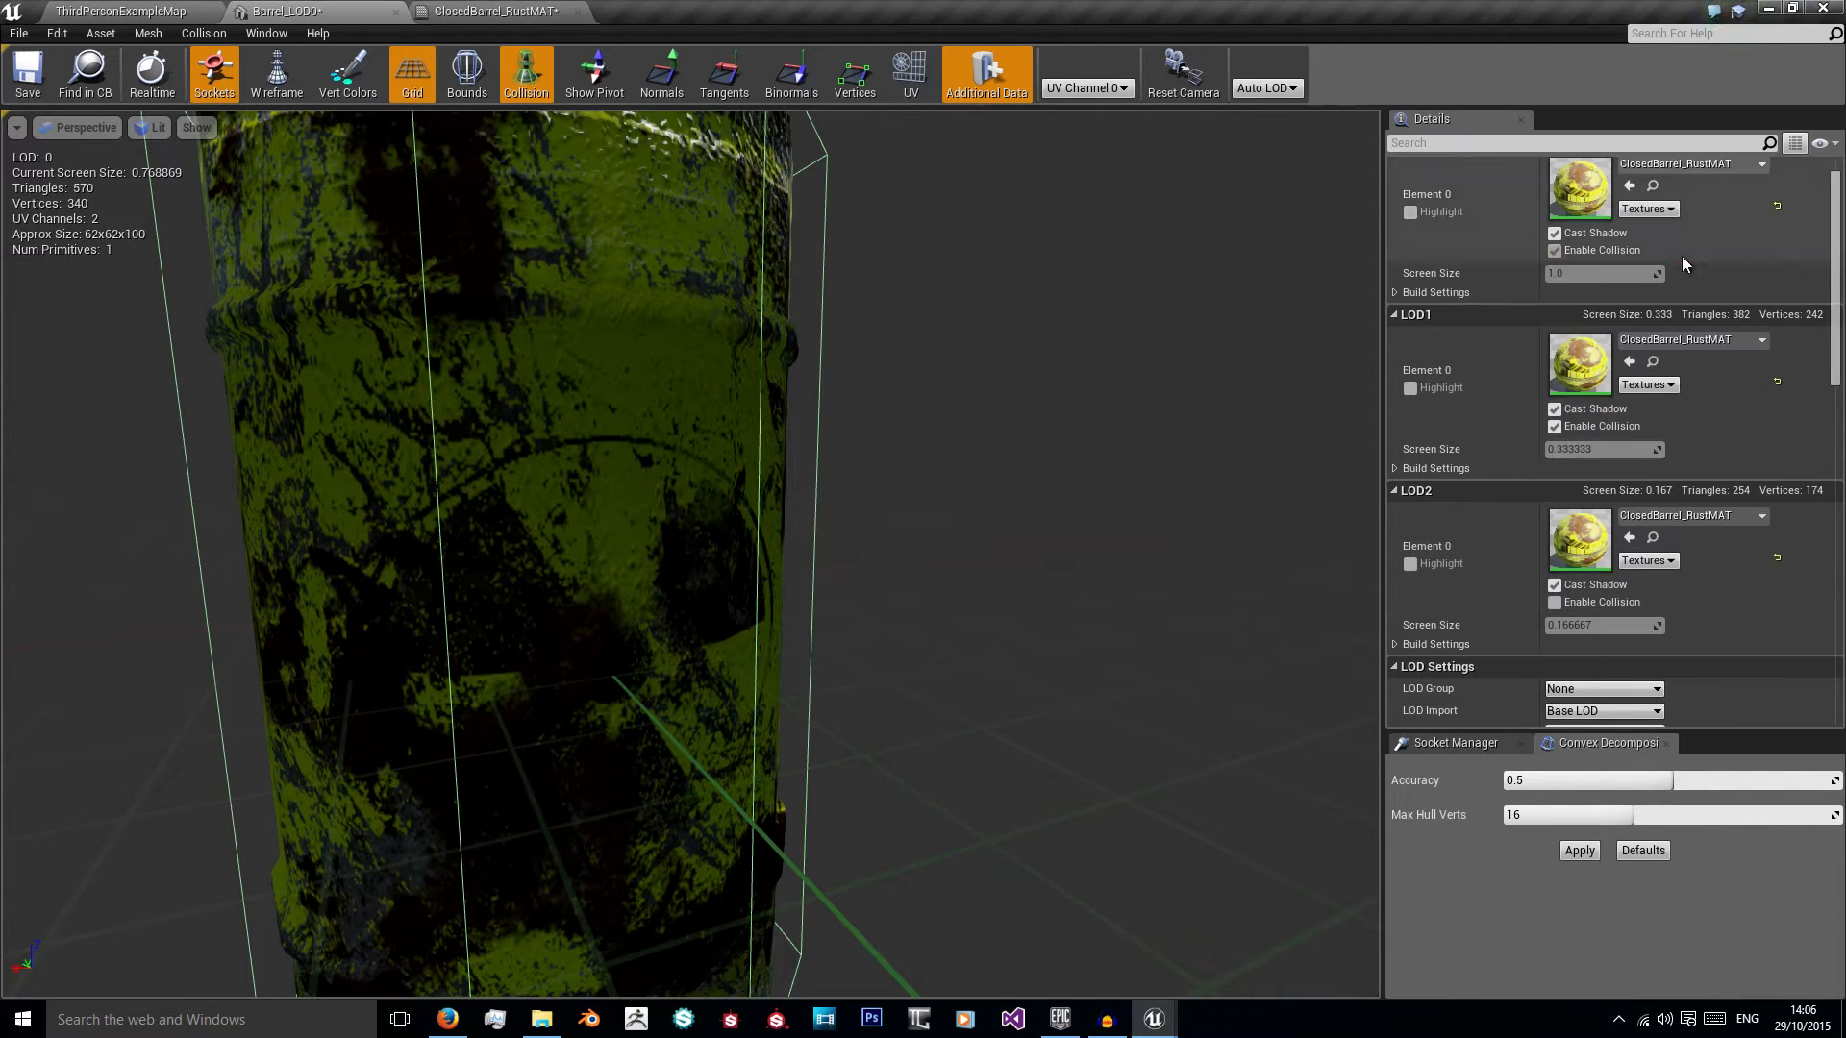
pyautogui.scroll(-2, 1459, 476)
pyautogui.scroll(-2, 1519, 558)
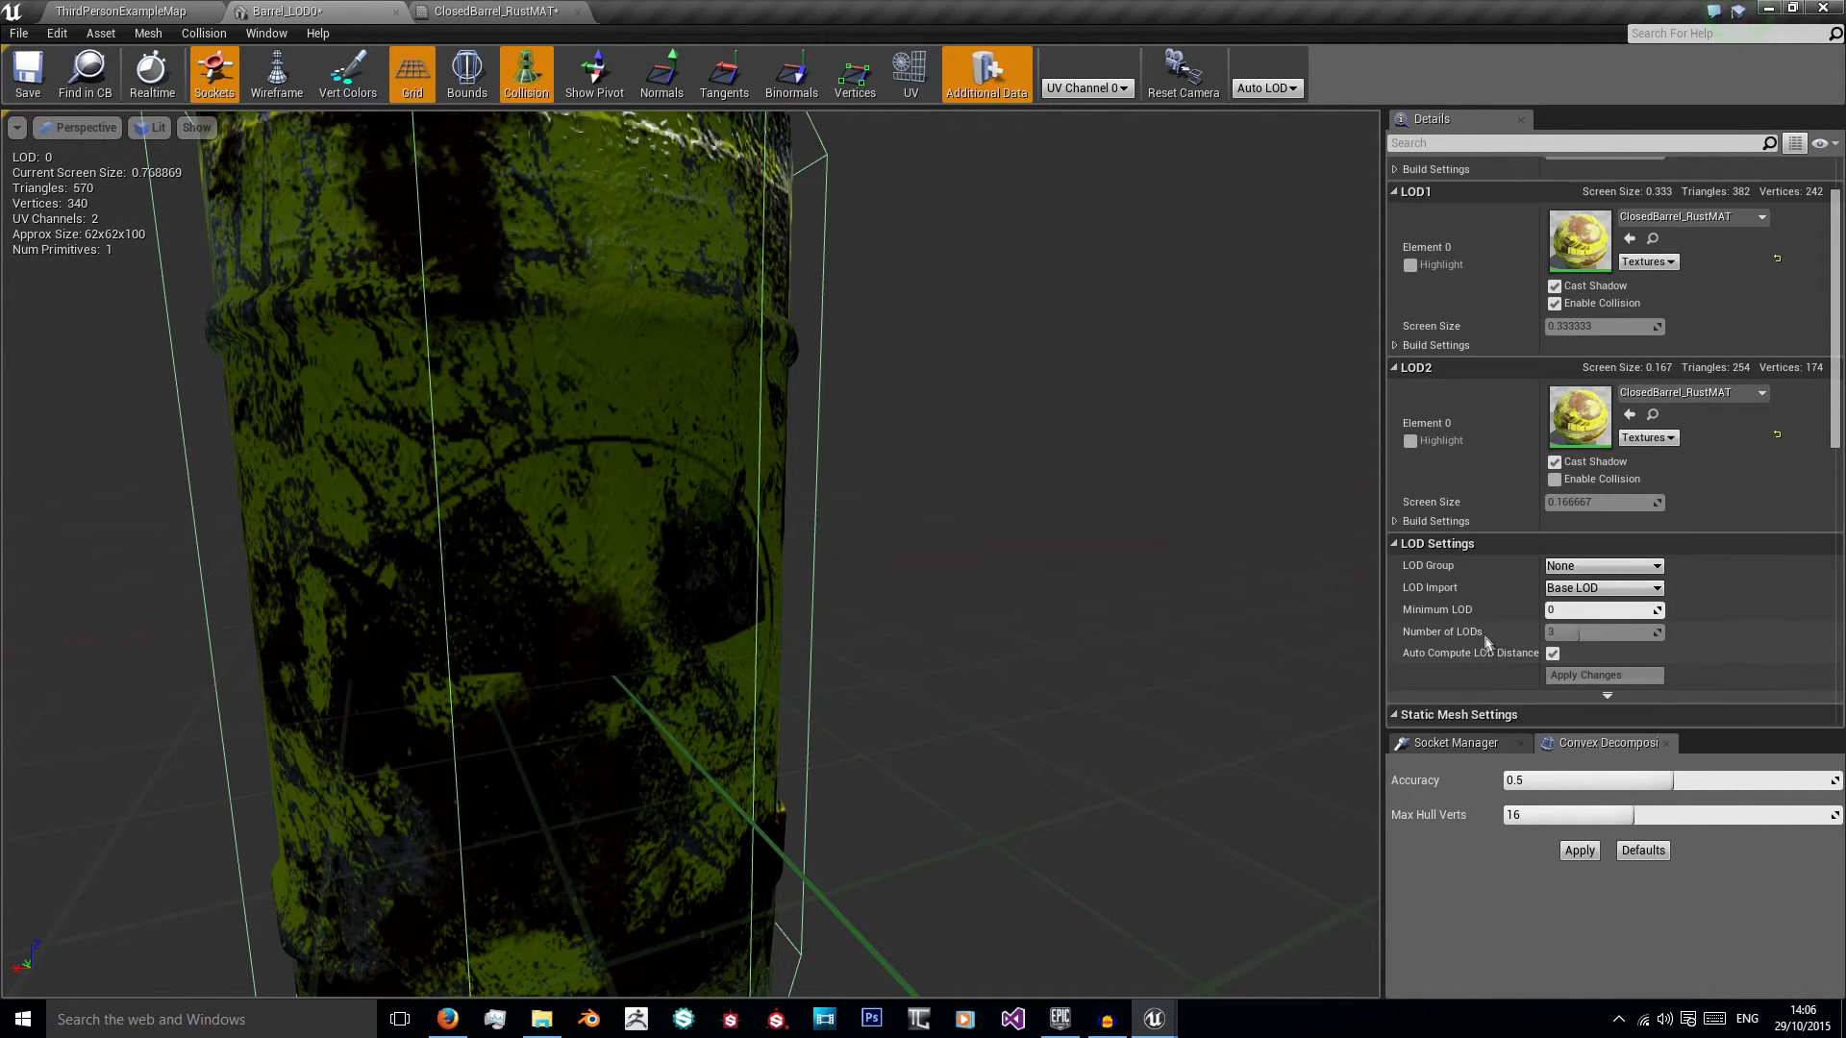
pyautogui.click(1549, 595)
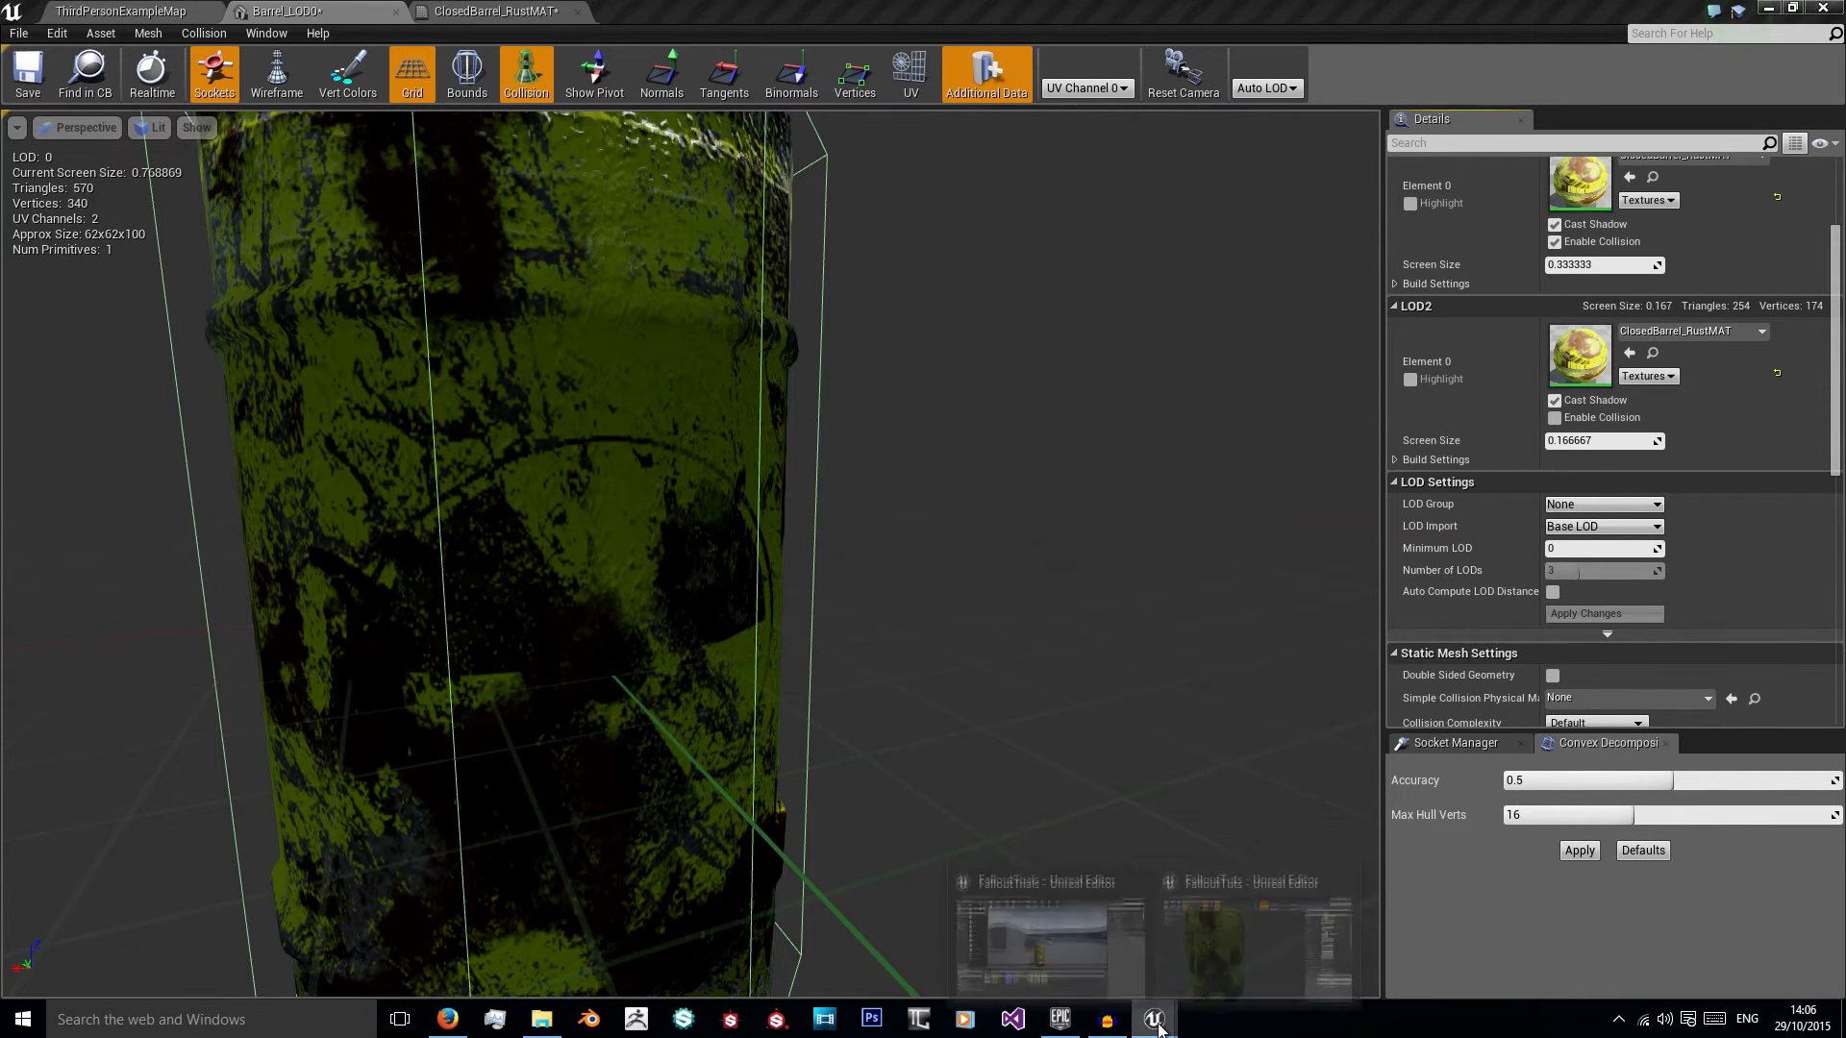
# Step: Switch to the FalloutTrials editor and look up the LOD screen sizes of the ClosedBarrel_LOD0 mesh
pyautogui.click(1093, 965)
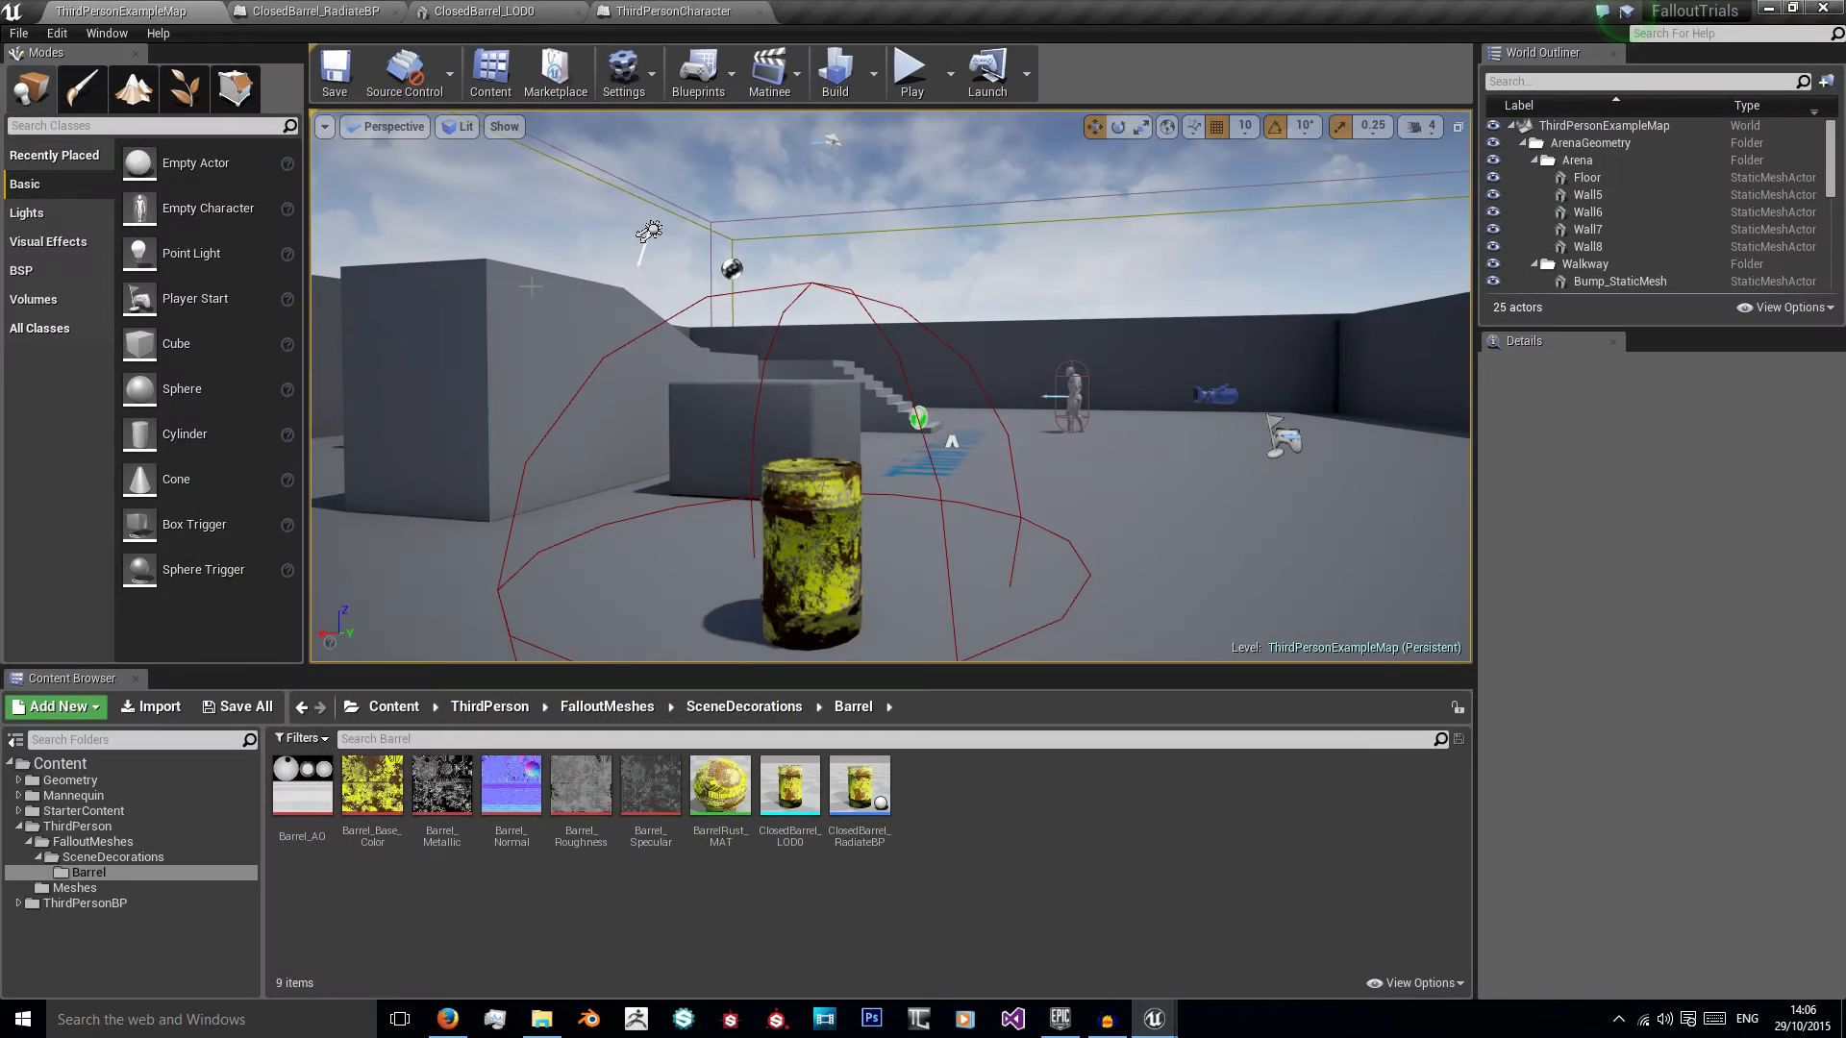
pyautogui.click(634, 10)
pyautogui.click(486, 11)
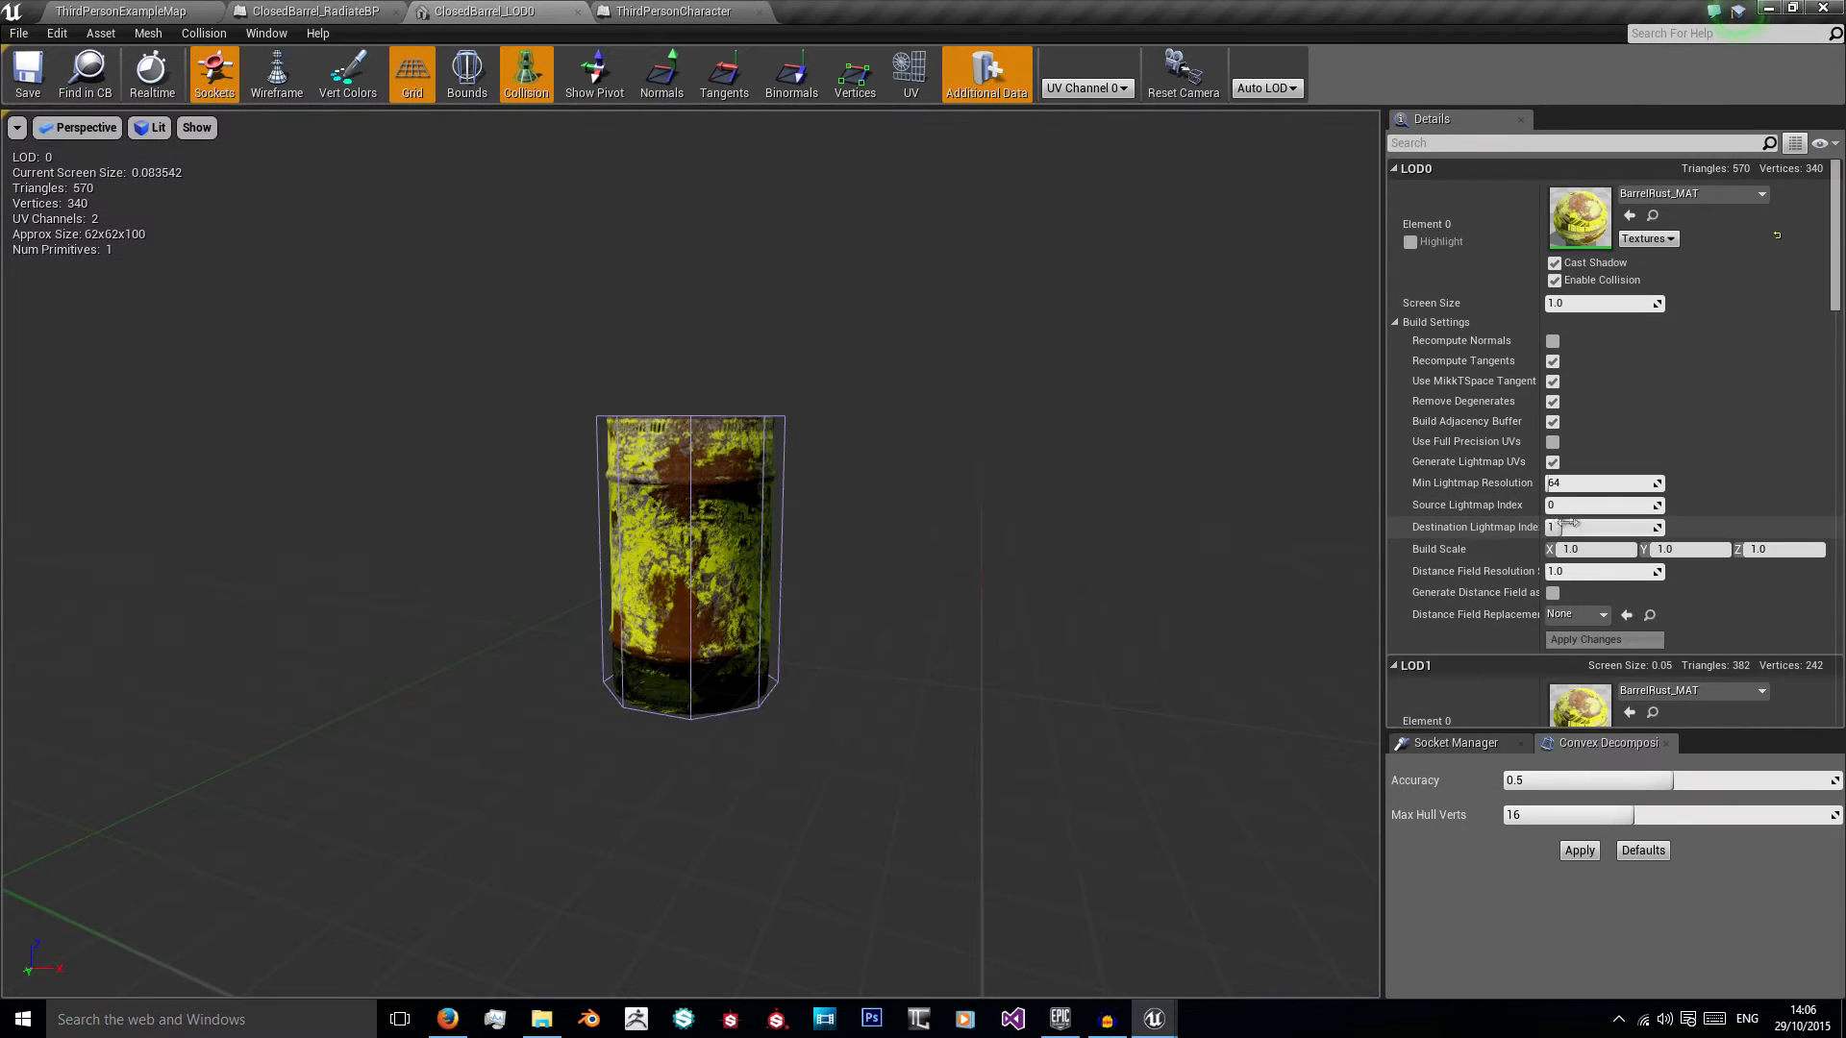
pyautogui.scroll(-6, 1457, 500)
pyautogui.scroll(9, 1436, 519)
pyautogui.scroll(-7, 1433, 528)
# Step: Return to the FalloutTuts barrel mesh and set the LOD2 screen size to 0.01
pyautogui.click(1154, 1019)
pyautogui.click(1093, 955)
pyautogui.click(1249, 938)
pyautogui.scroll(4, 854, 604)
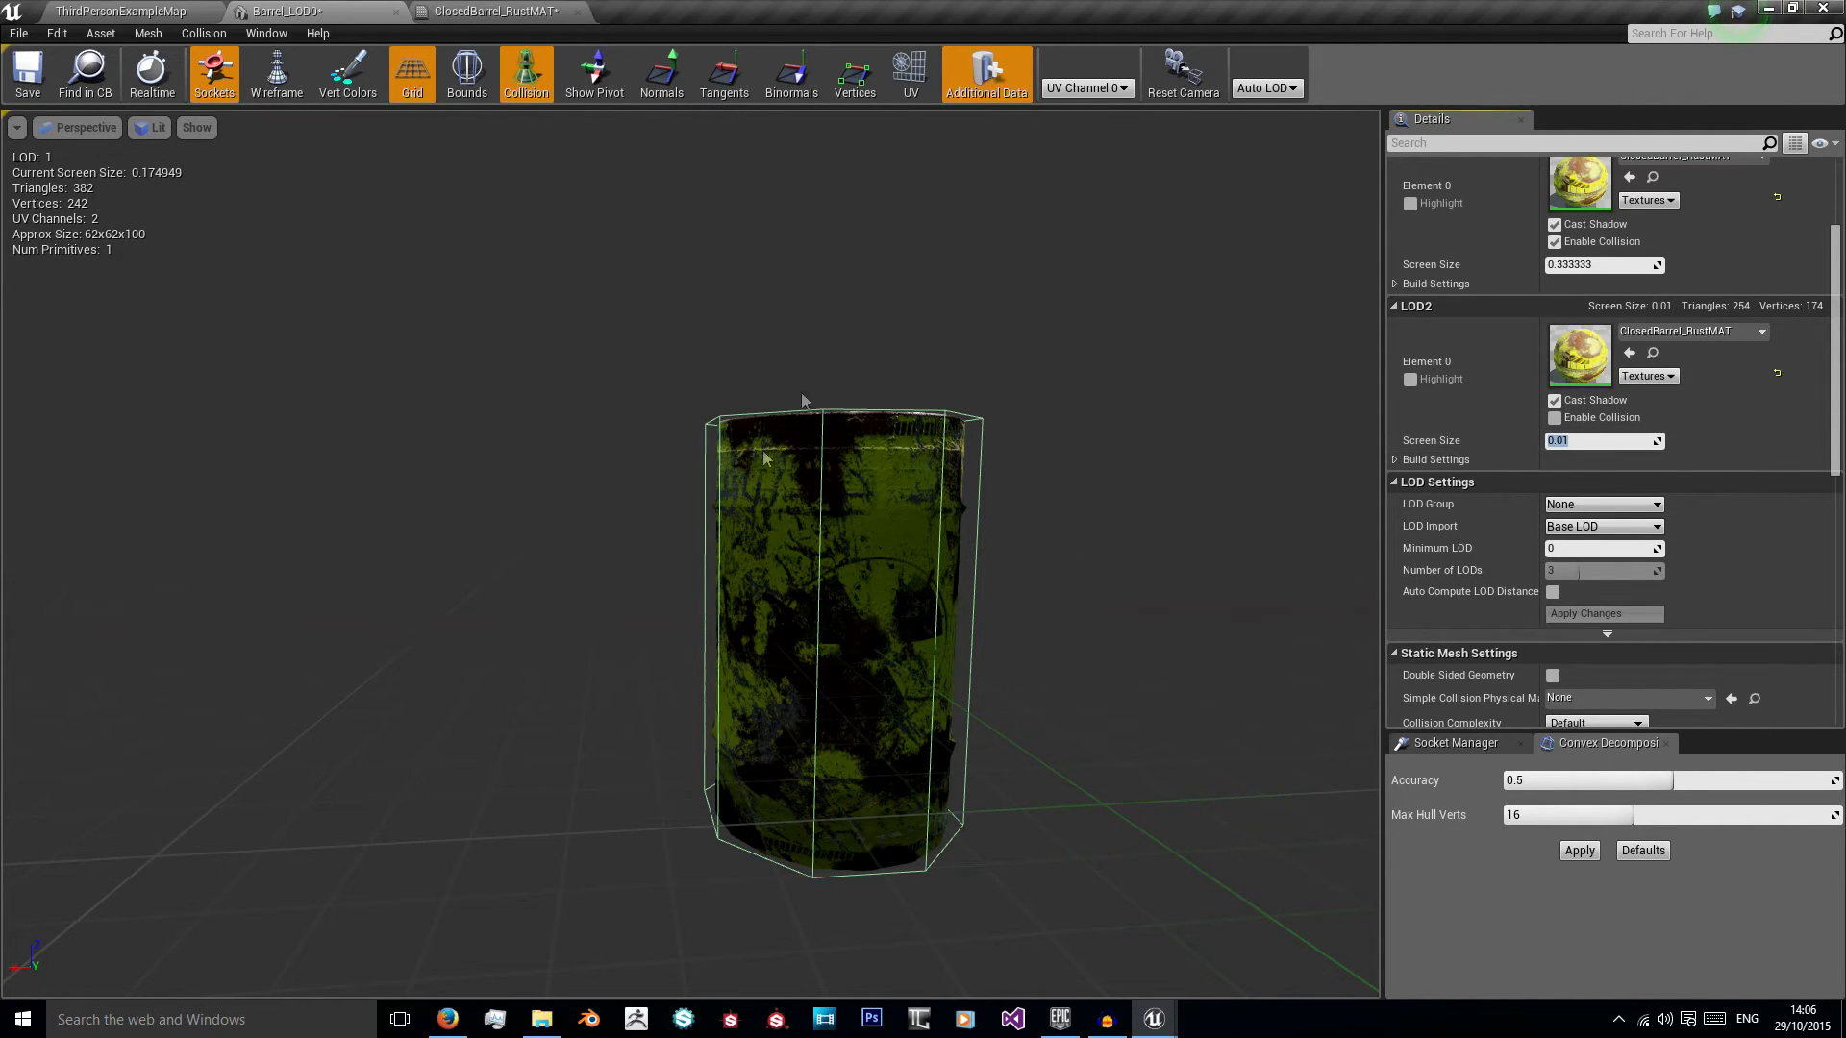
pyautogui.moveTo(966, 422); pyautogui.dragTo(1005, 519, button='right')
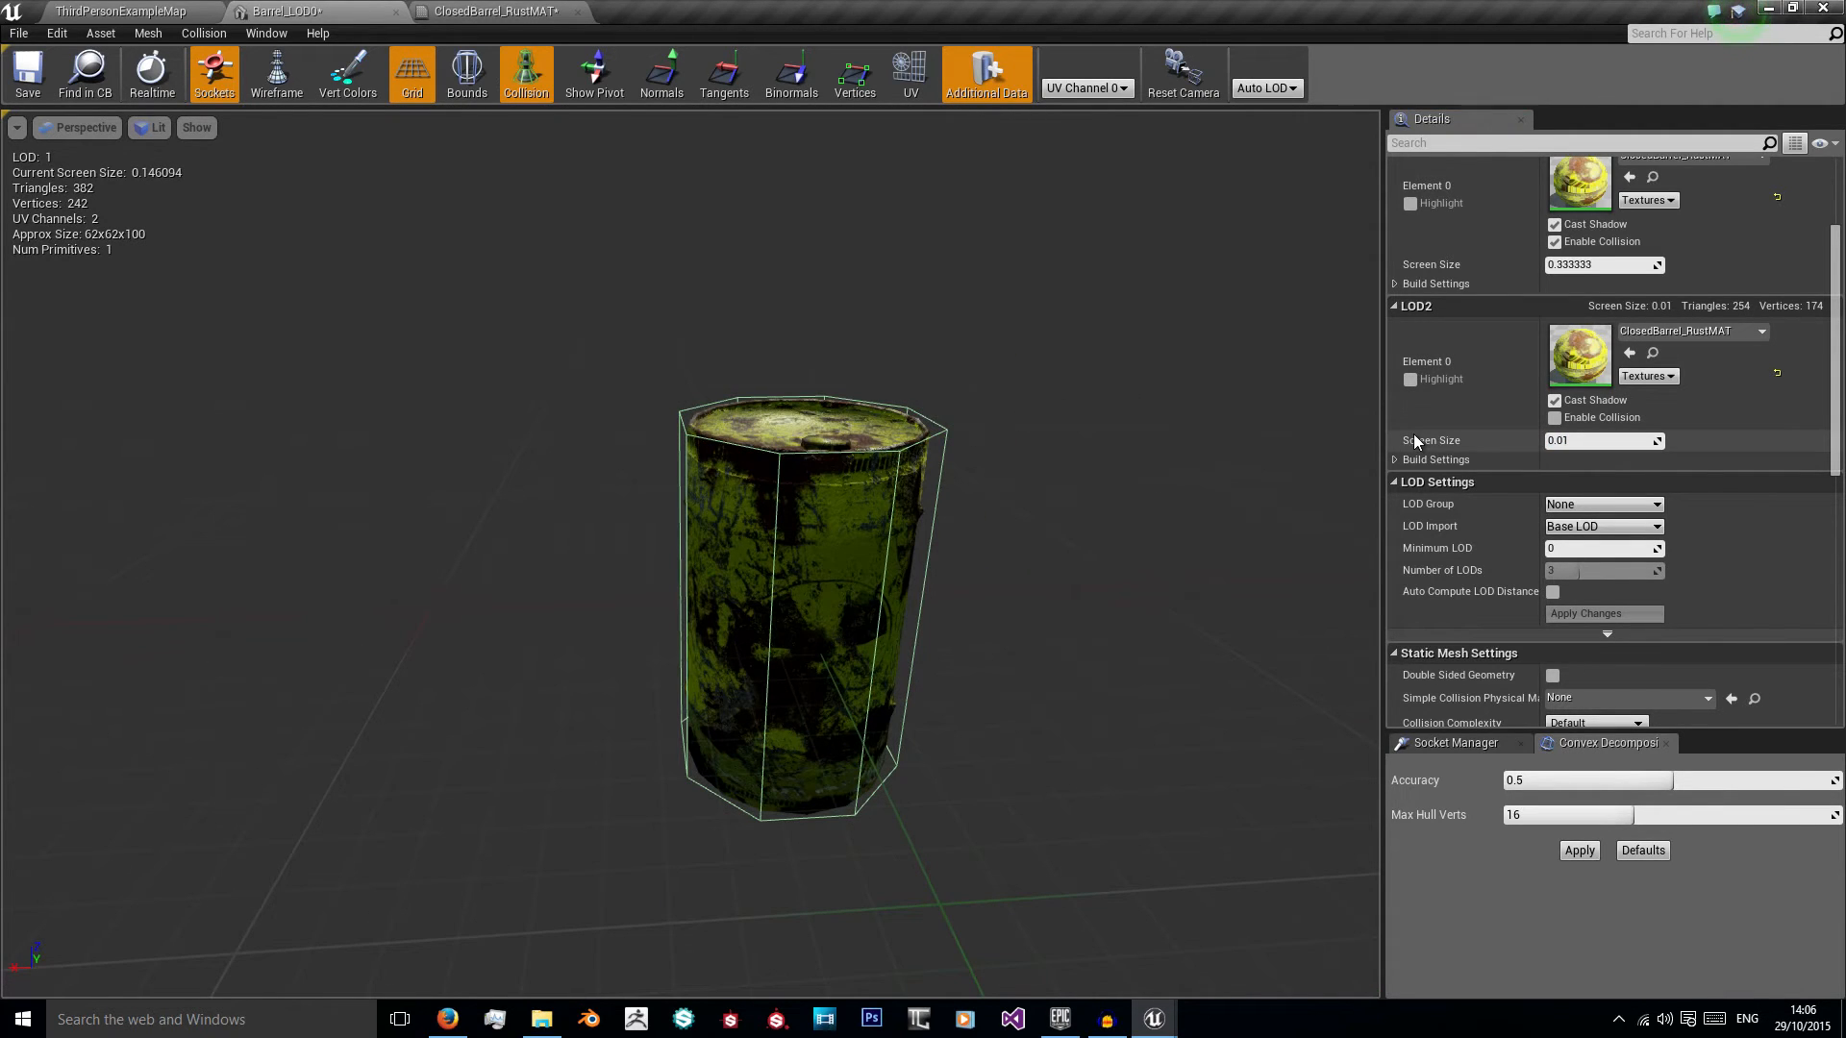
pyautogui.moveTo(1153, 452); pyautogui.dragTo(1183, 418, button='right')
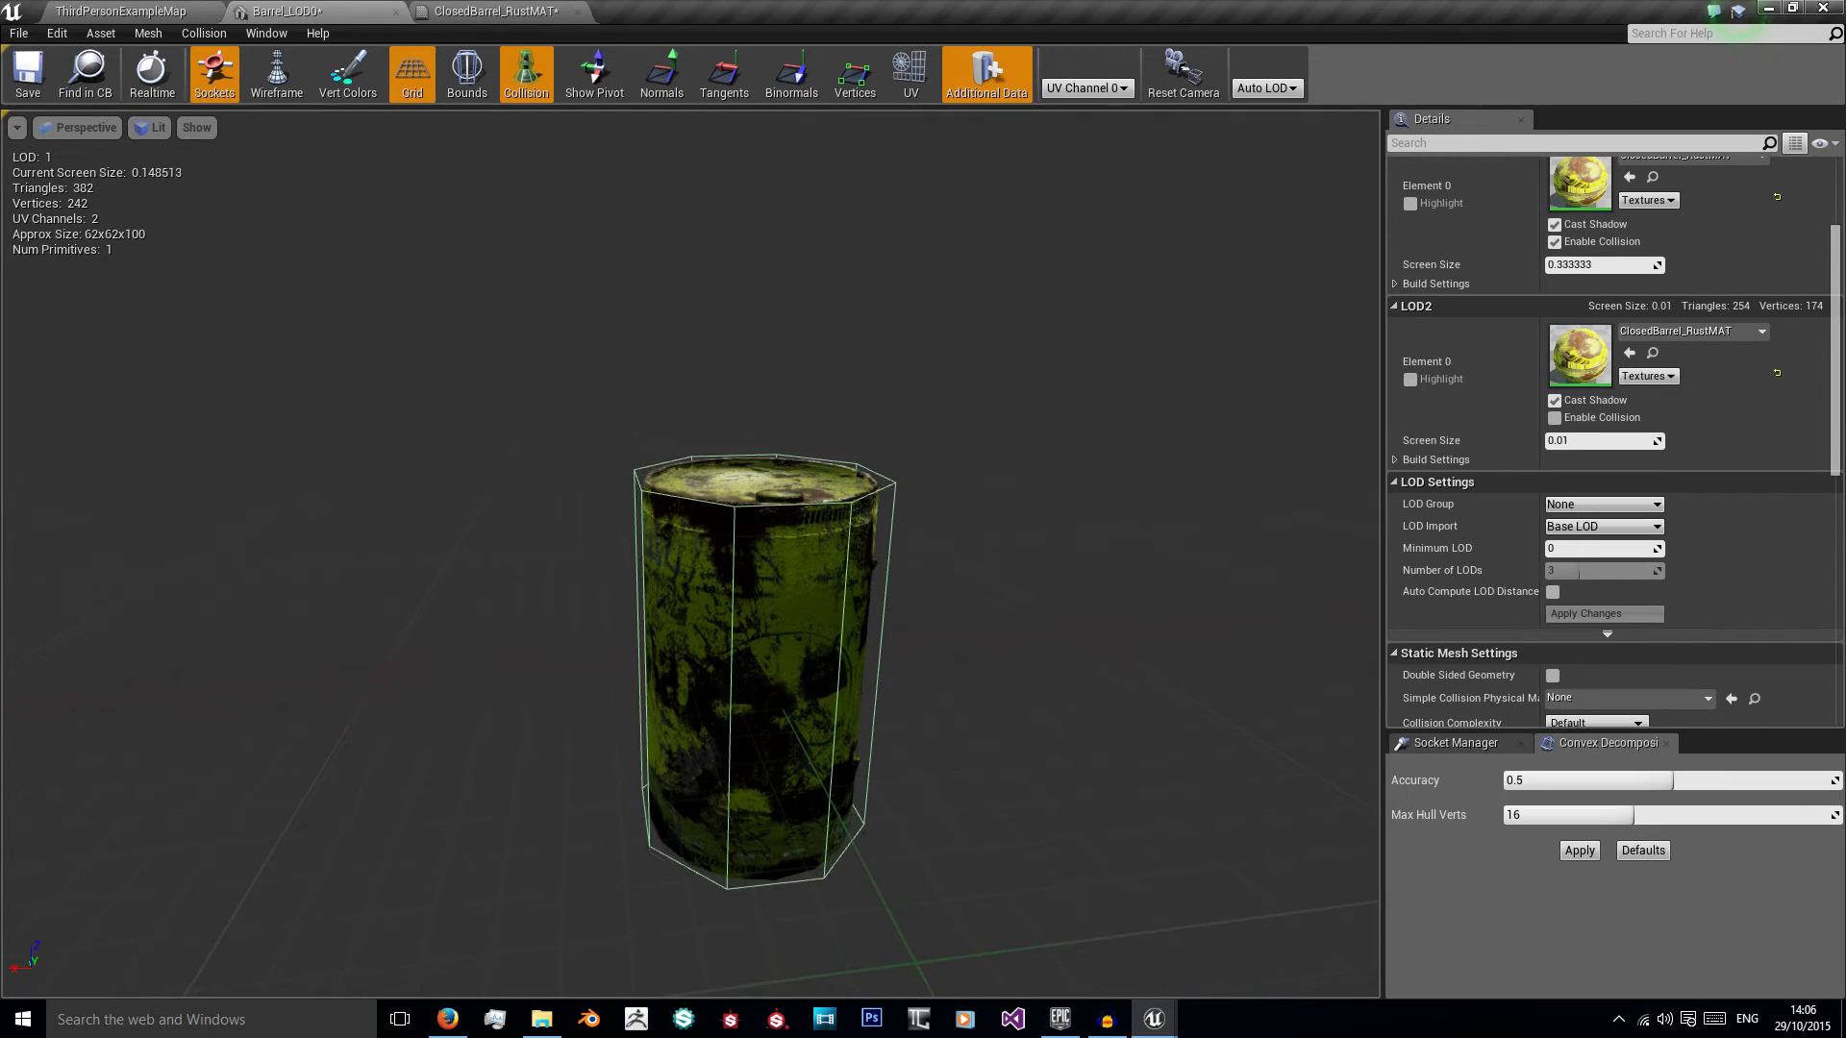
# Step: Set the LOD1 screen size of the barrel mesh to 0.05
pyautogui.scroll(1, 1513, 372)
pyautogui.scroll(2, 1511, 375)
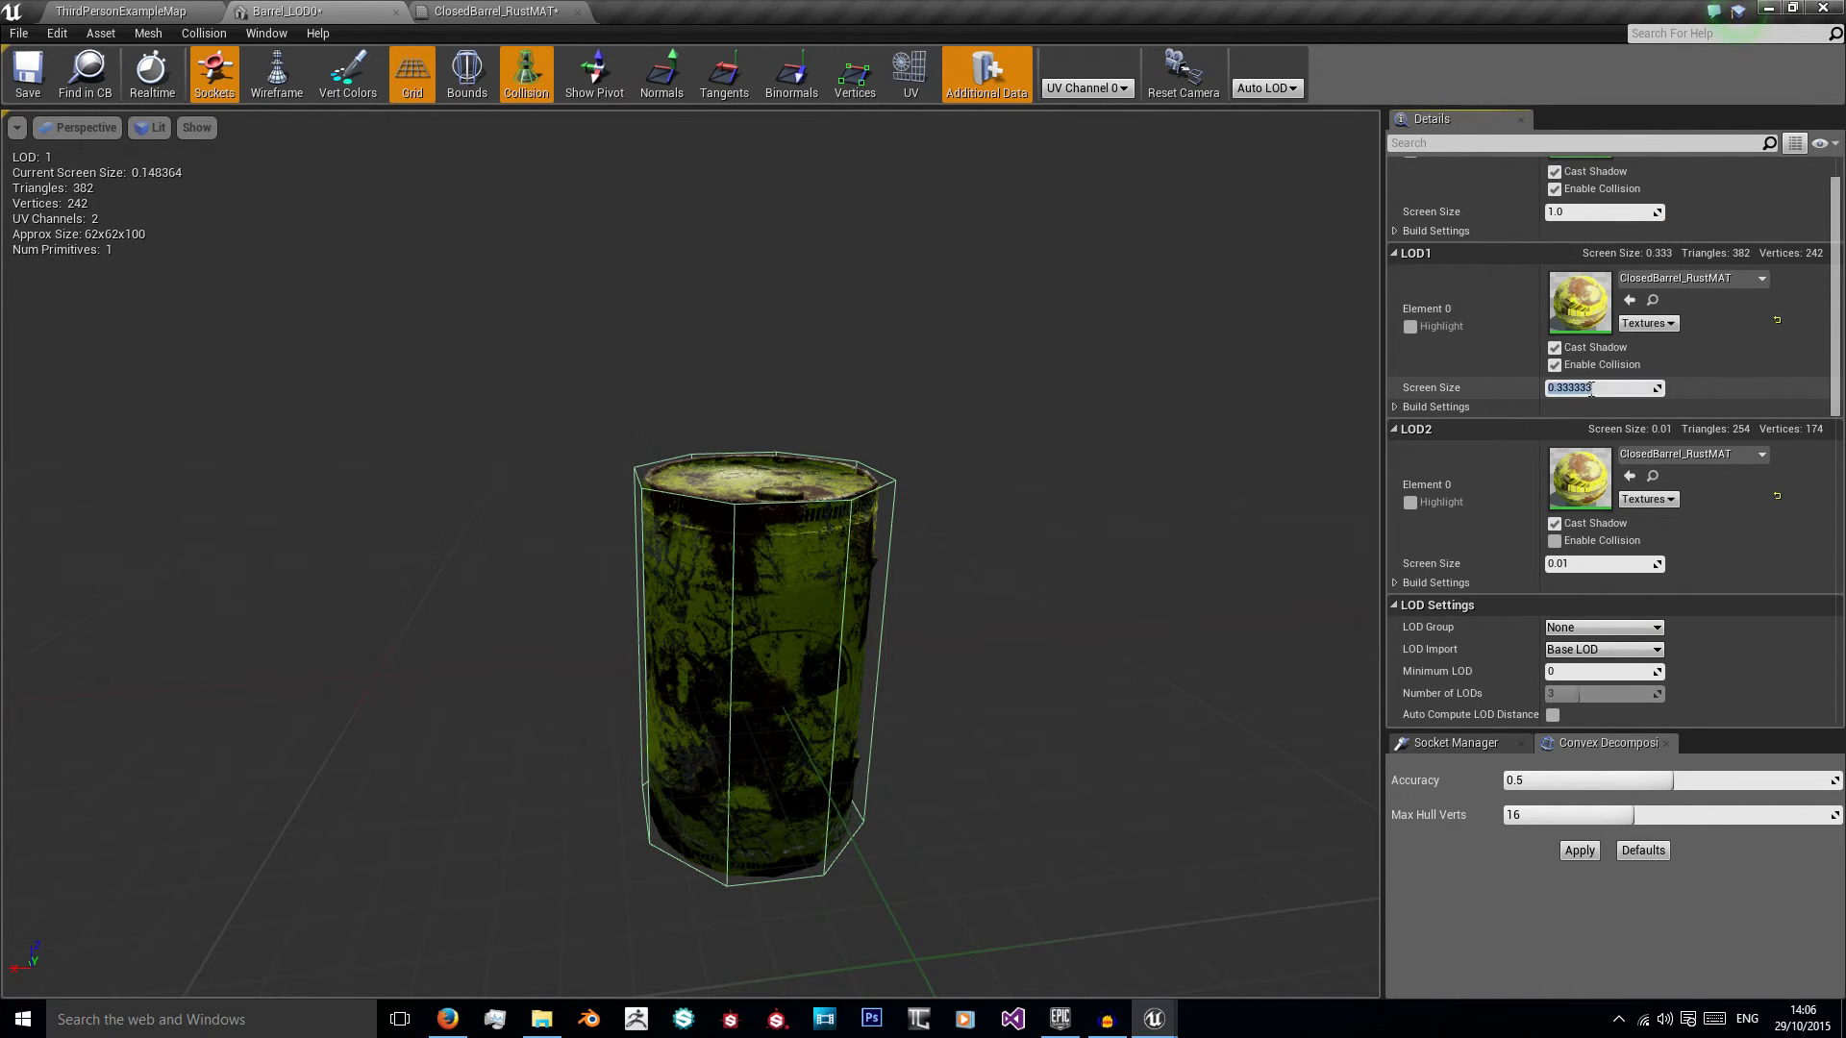
pyautogui.moveTo(1003, 547)
pyautogui.mouseDown(button='right')
pyautogui.moveTo(1002, 524)
pyautogui.moveTo(1002, 577)
pyautogui.mouseUp(button='right')
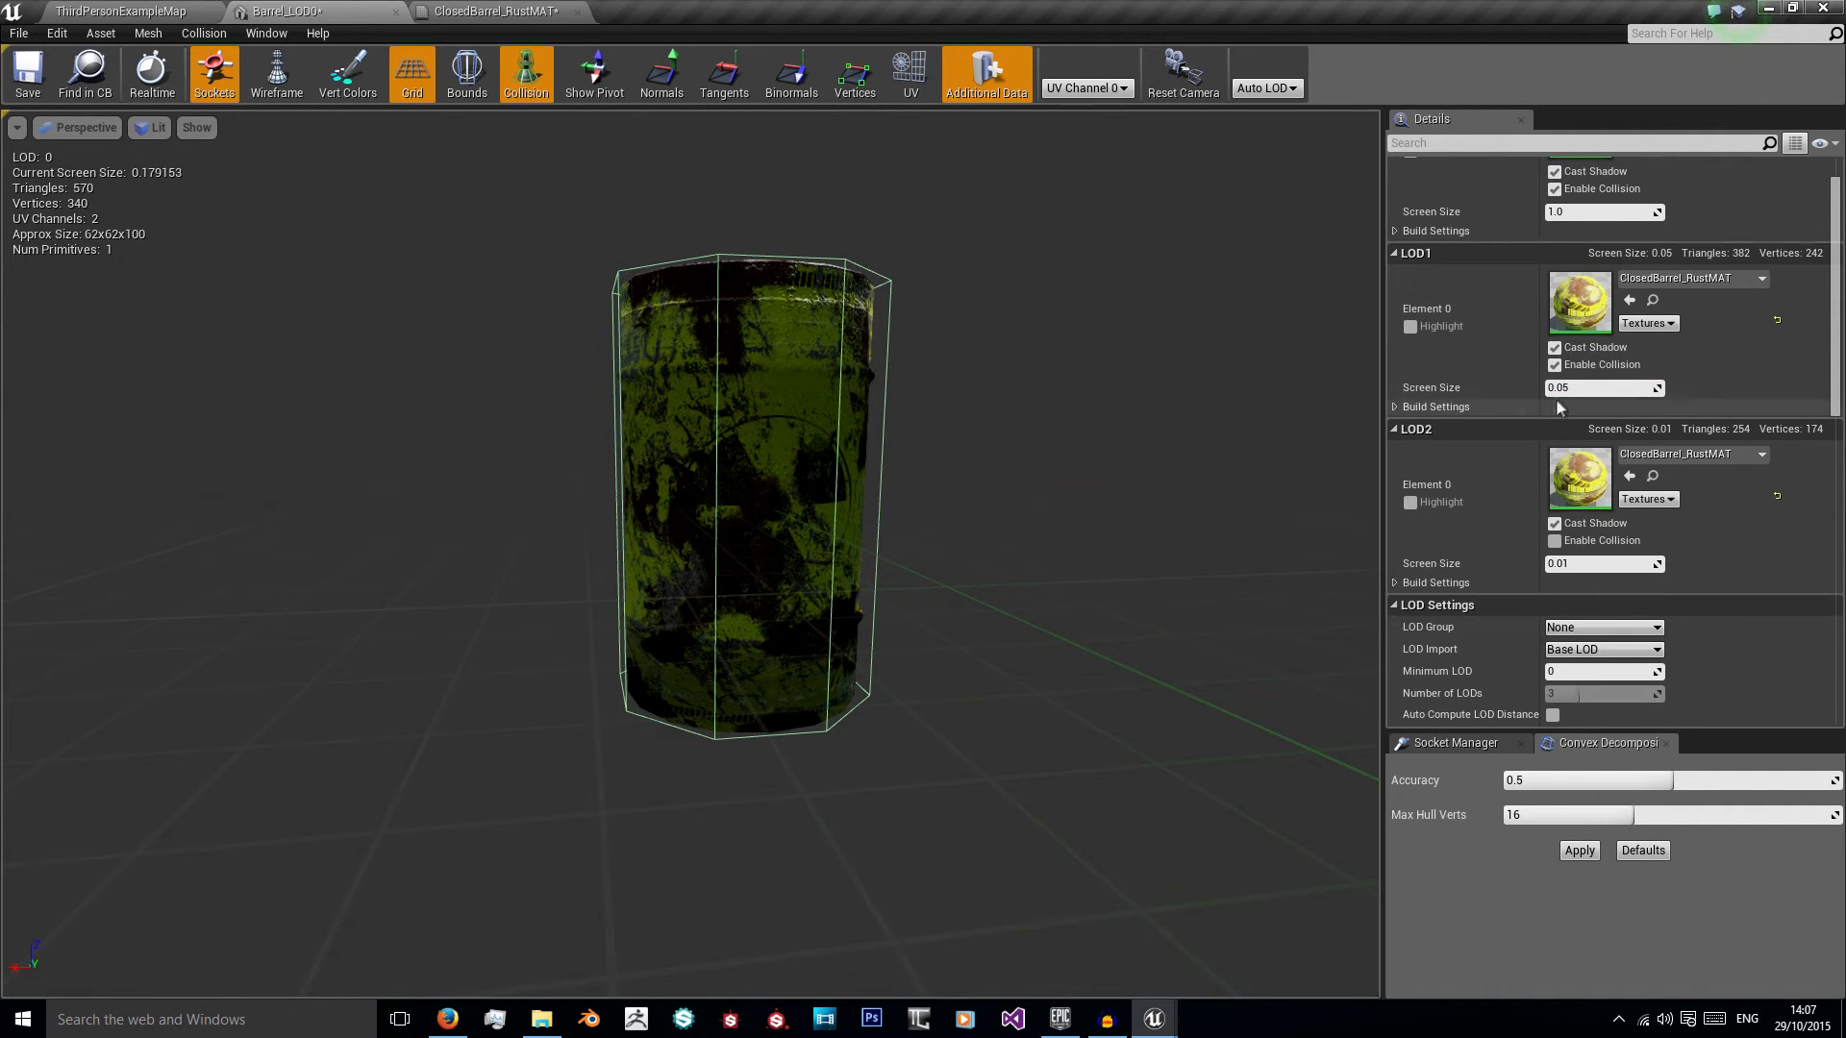
# Step: Check the barrel's LOD transitions at increasing view distances, review its remaining mesh settings and save the mesh
pyautogui.scroll(2, 1555, 402)
pyautogui.moveTo(869, 521); pyautogui.dragTo(875, 512, button='right')
pyautogui.moveTo(875, 511); pyautogui.dragTo(869, 660)
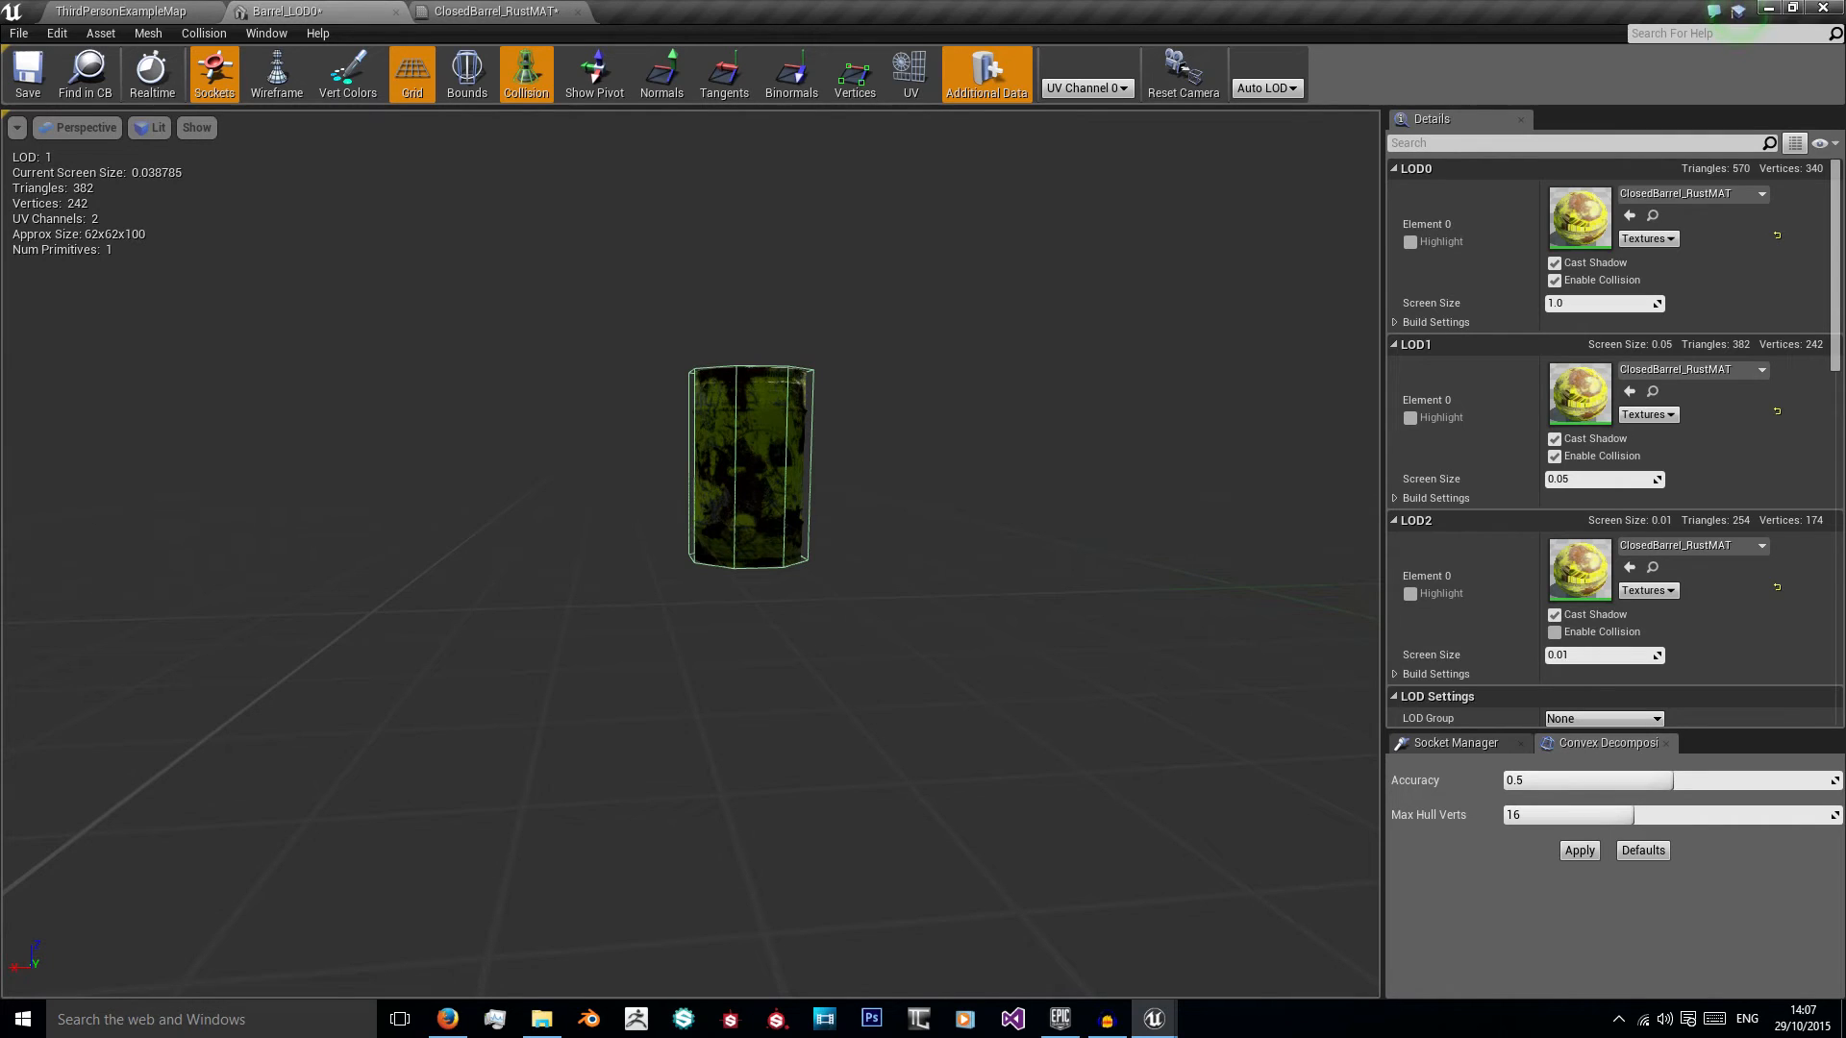
pyautogui.moveTo(869, 659); pyautogui.dragTo(869, 794)
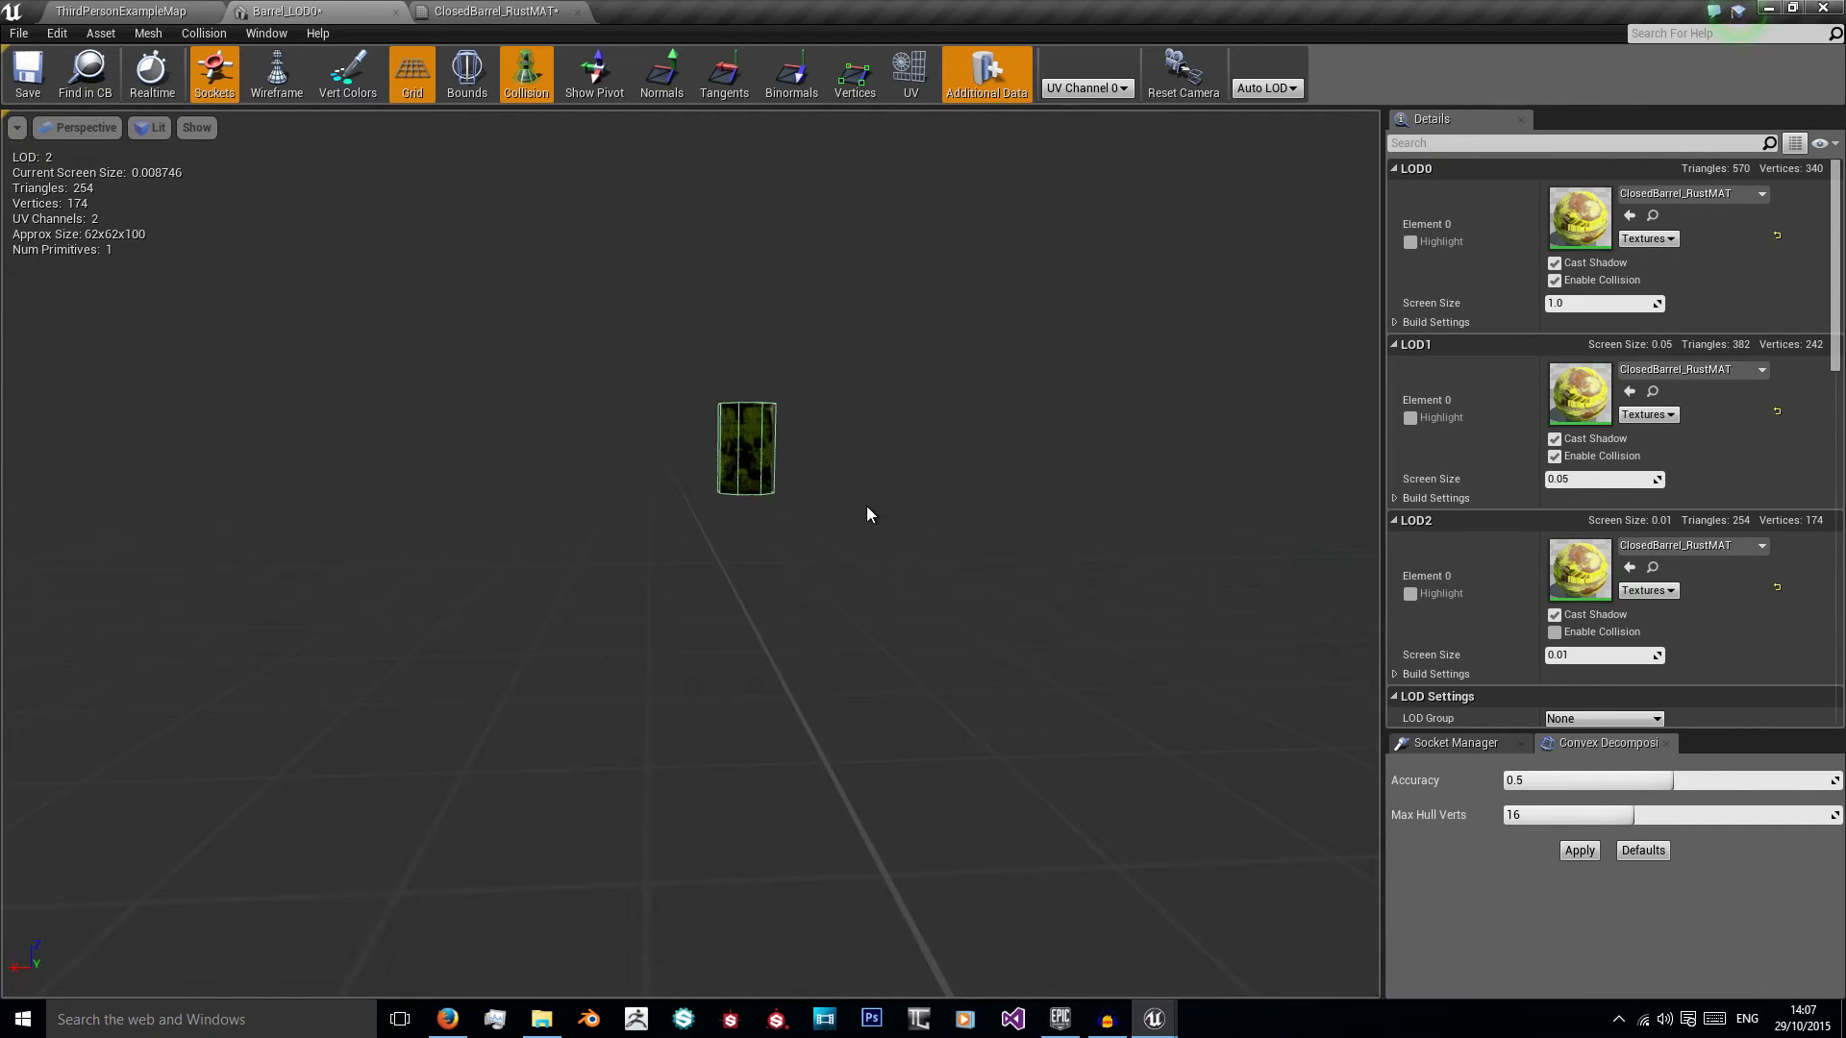
pyautogui.moveTo(870, 795); pyautogui.dragTo(865, 731)
pyautogui.moveTo(1015, 390); pyautogui.dragTo(1023, 288, button='middle')
pyautogui.scroll(-10, 1485, 567)
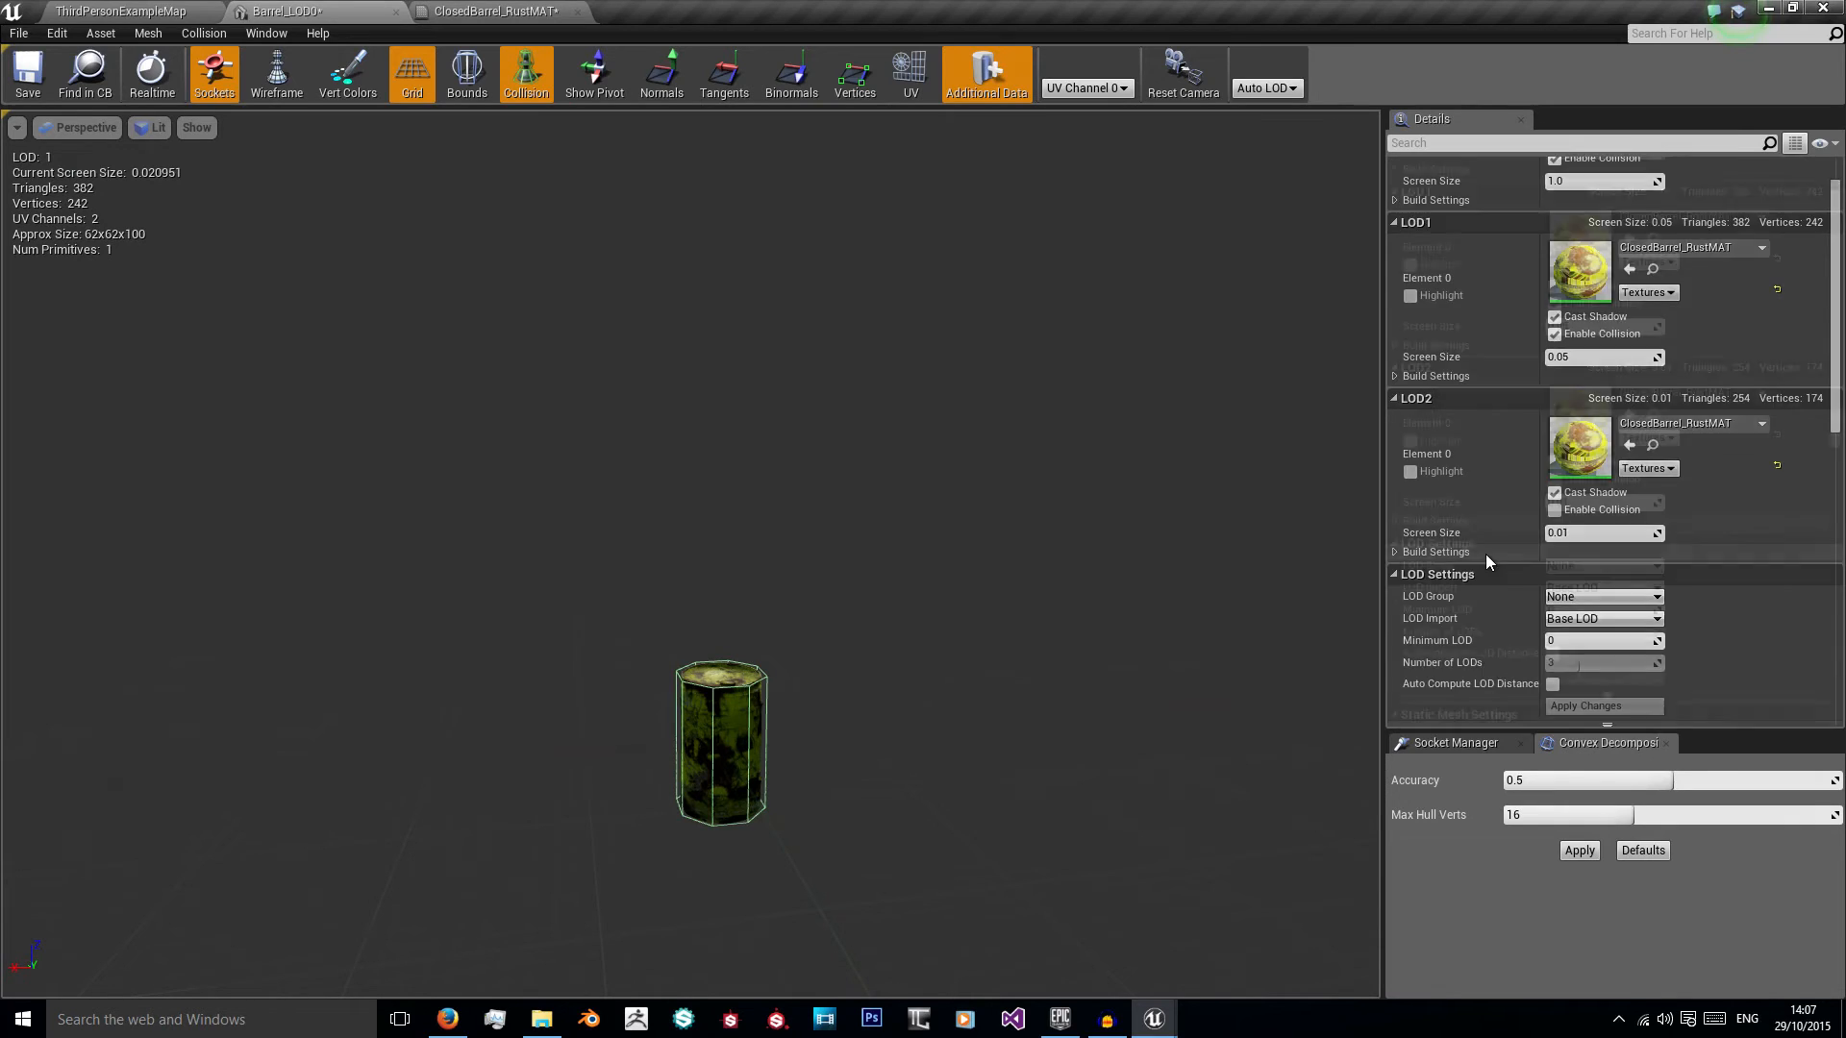
pyautogui.scroll(3, 1492, 607)
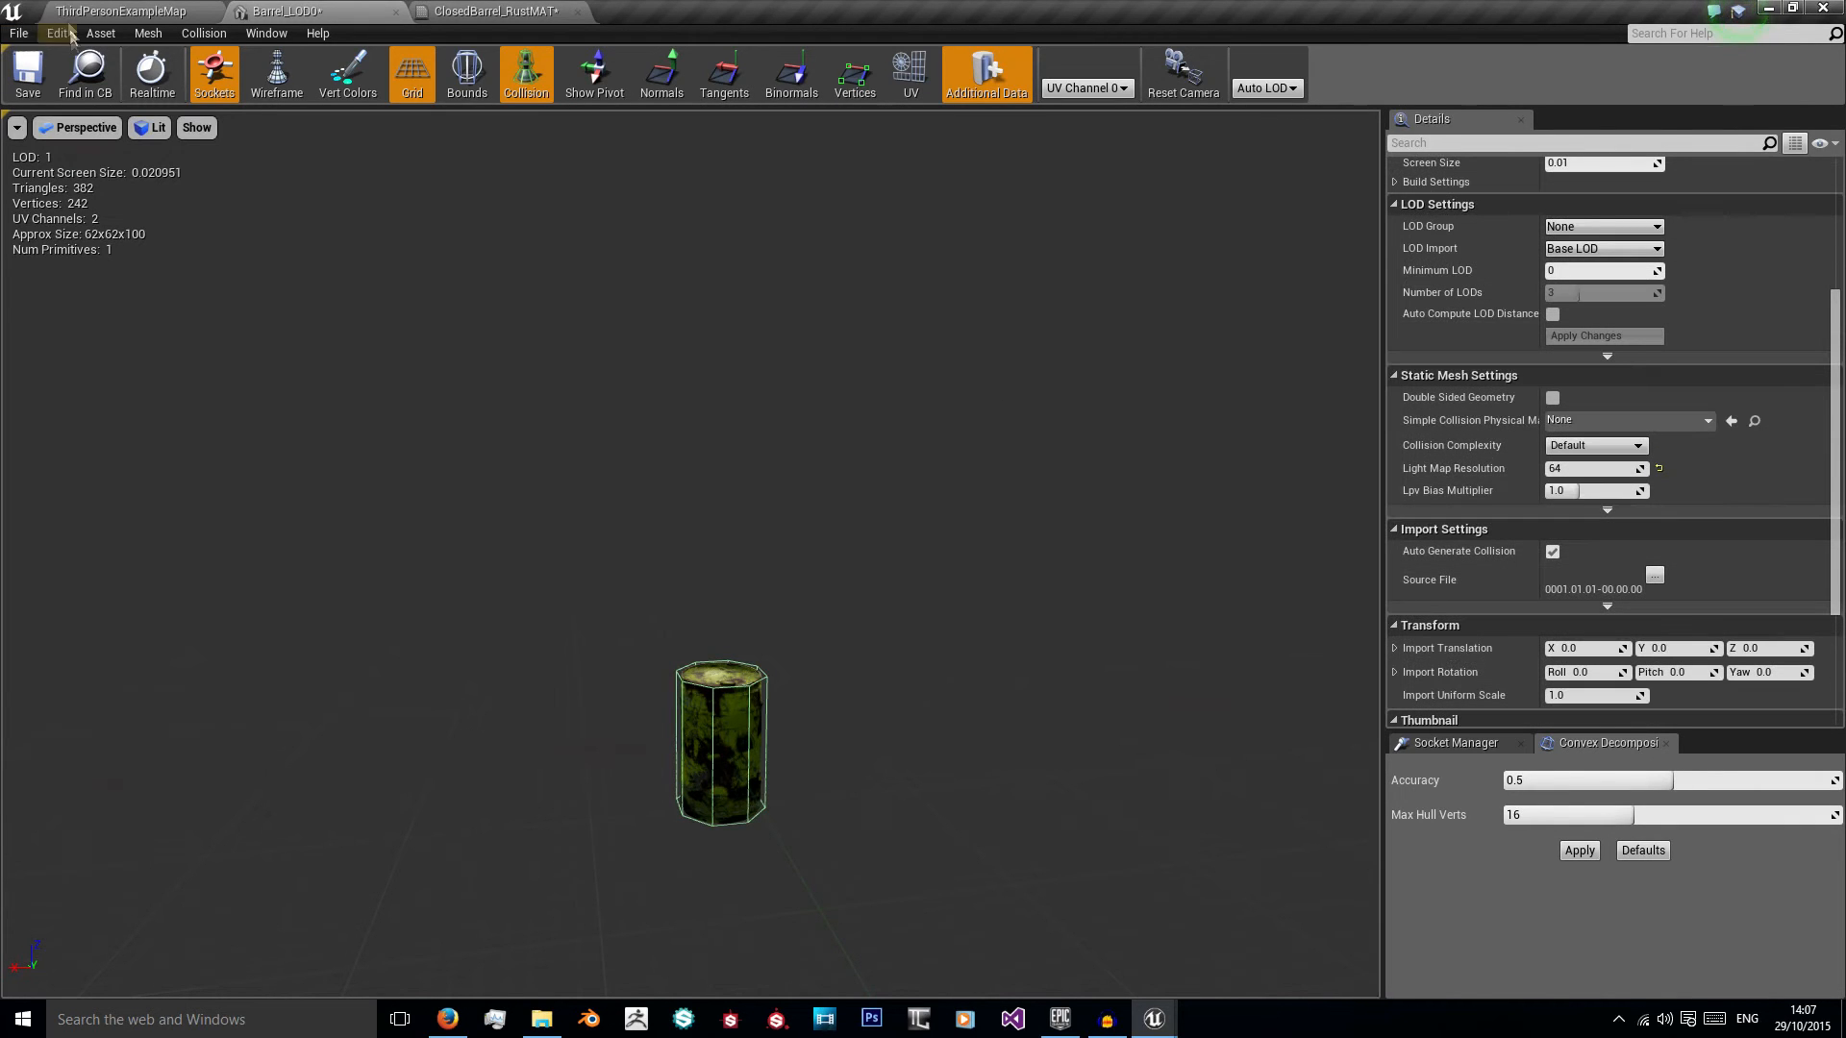
# Step: Open the Barrel_Base_Color texture and set its Mip Gen Settings to Sharpen2
pyautogui.click(120, 10)
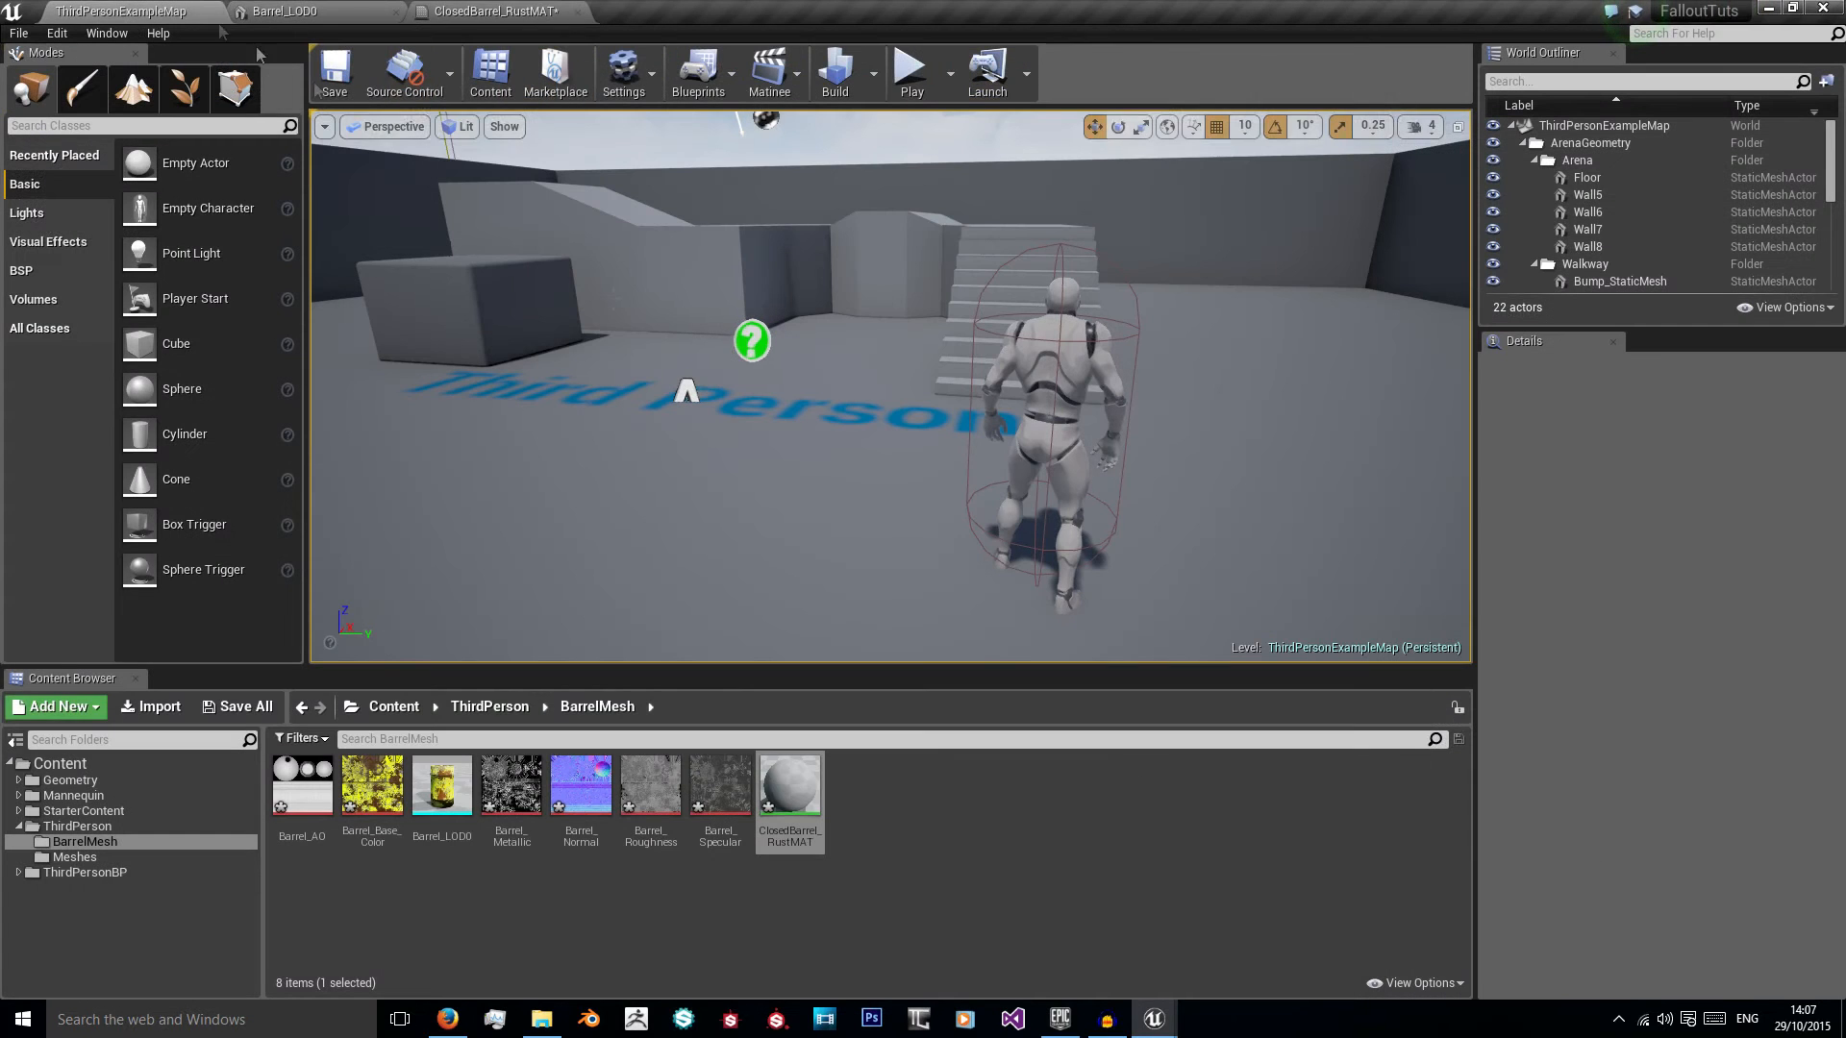
pyautogui.doubleClick(372, 788)
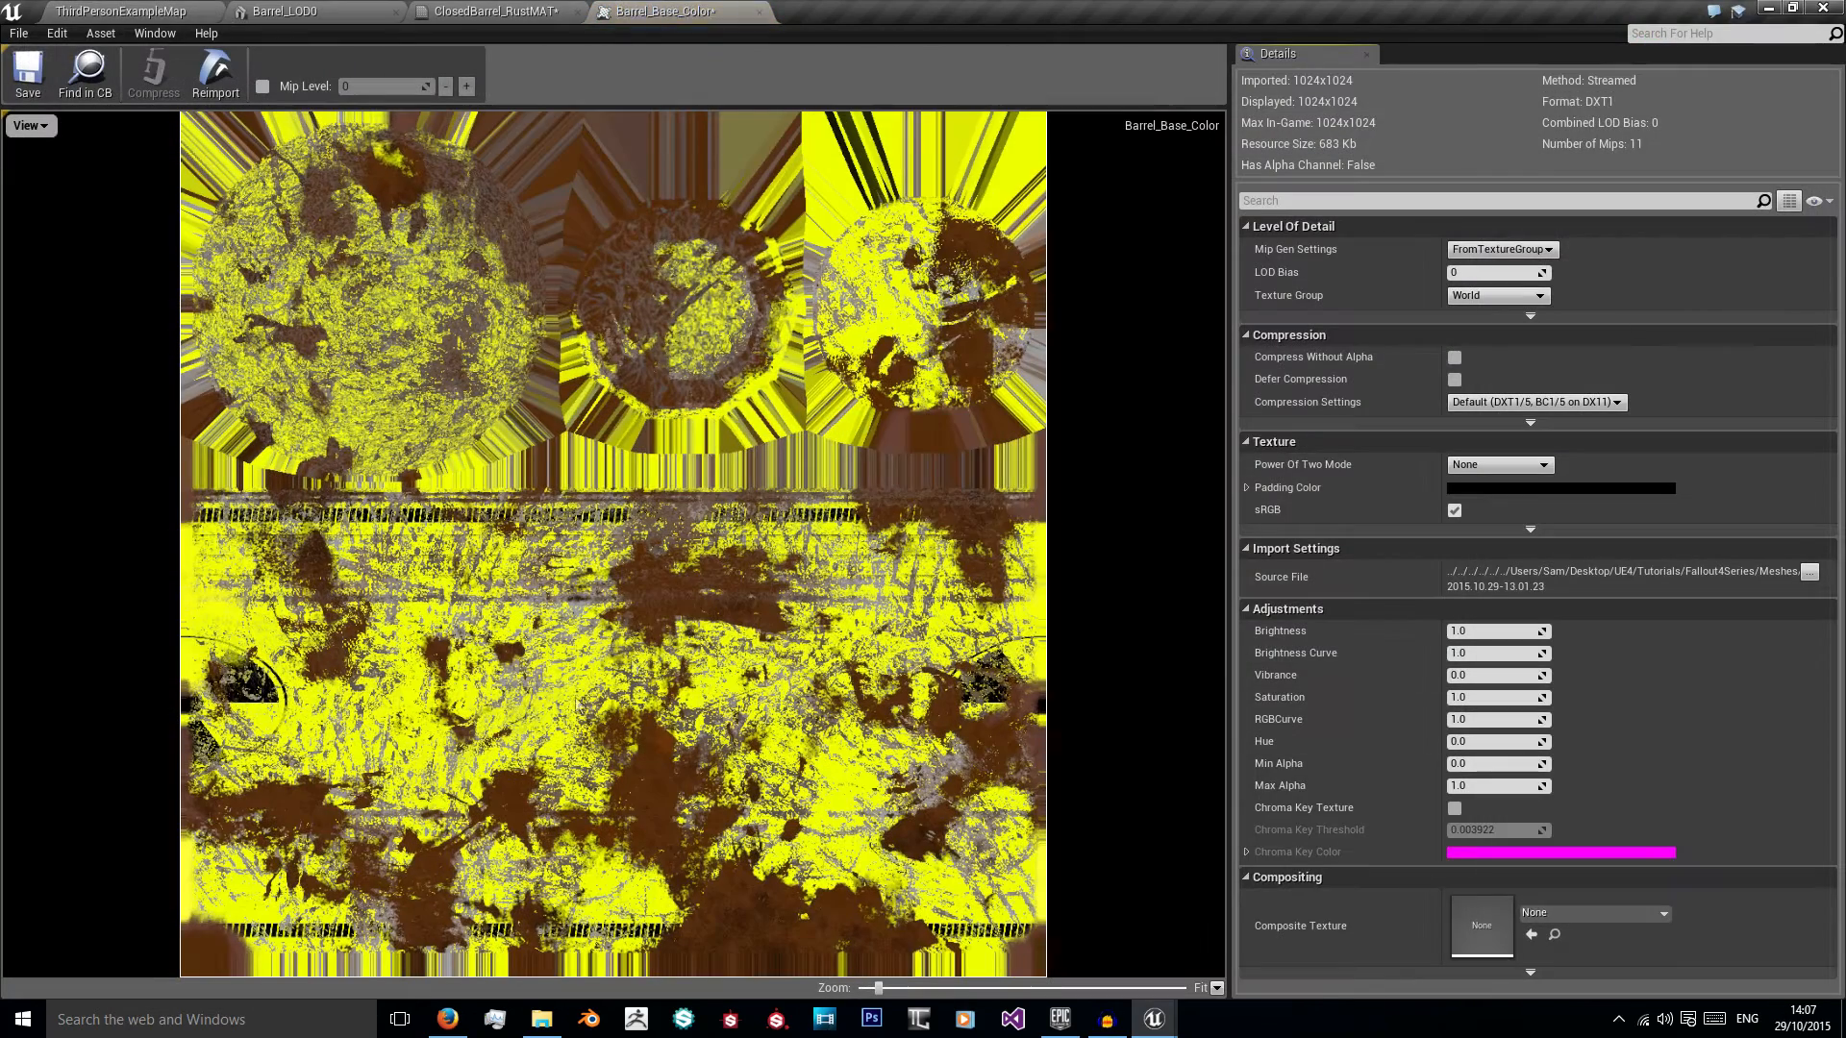
pyautogui.click(1481, 250)
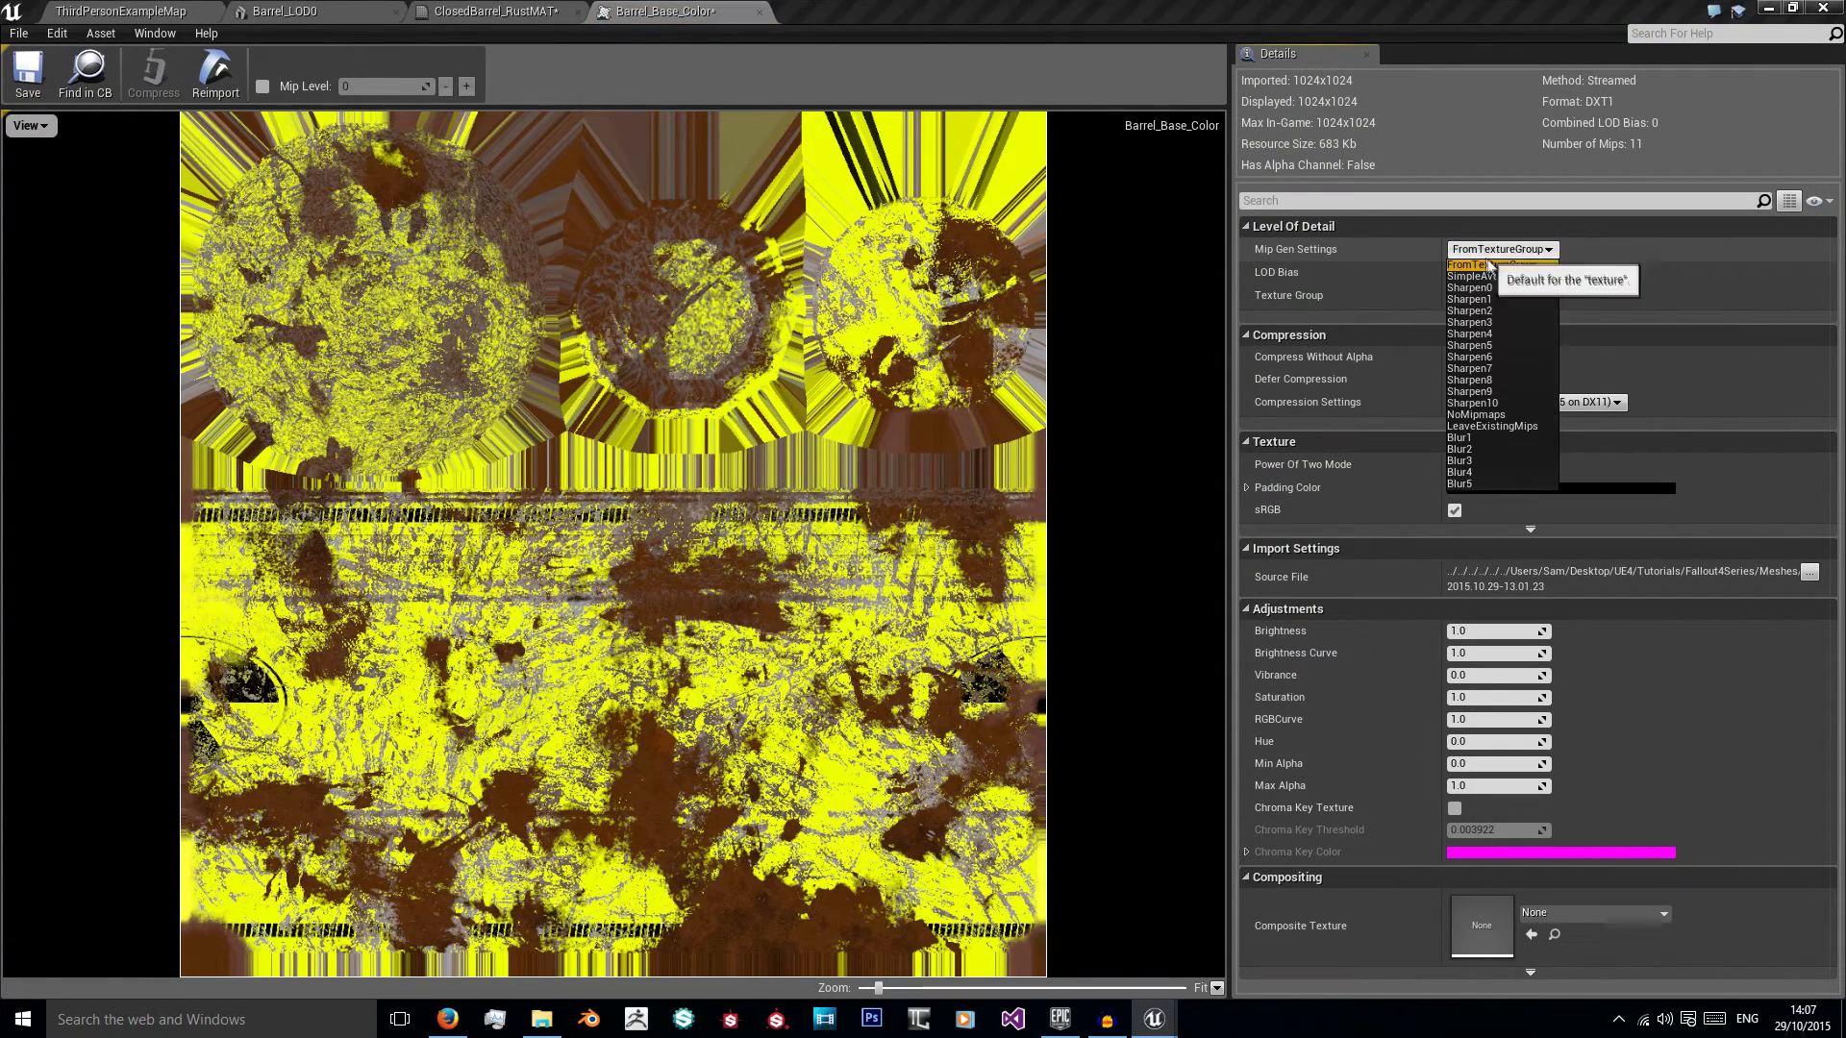
pyautogui.click(1500, 310)
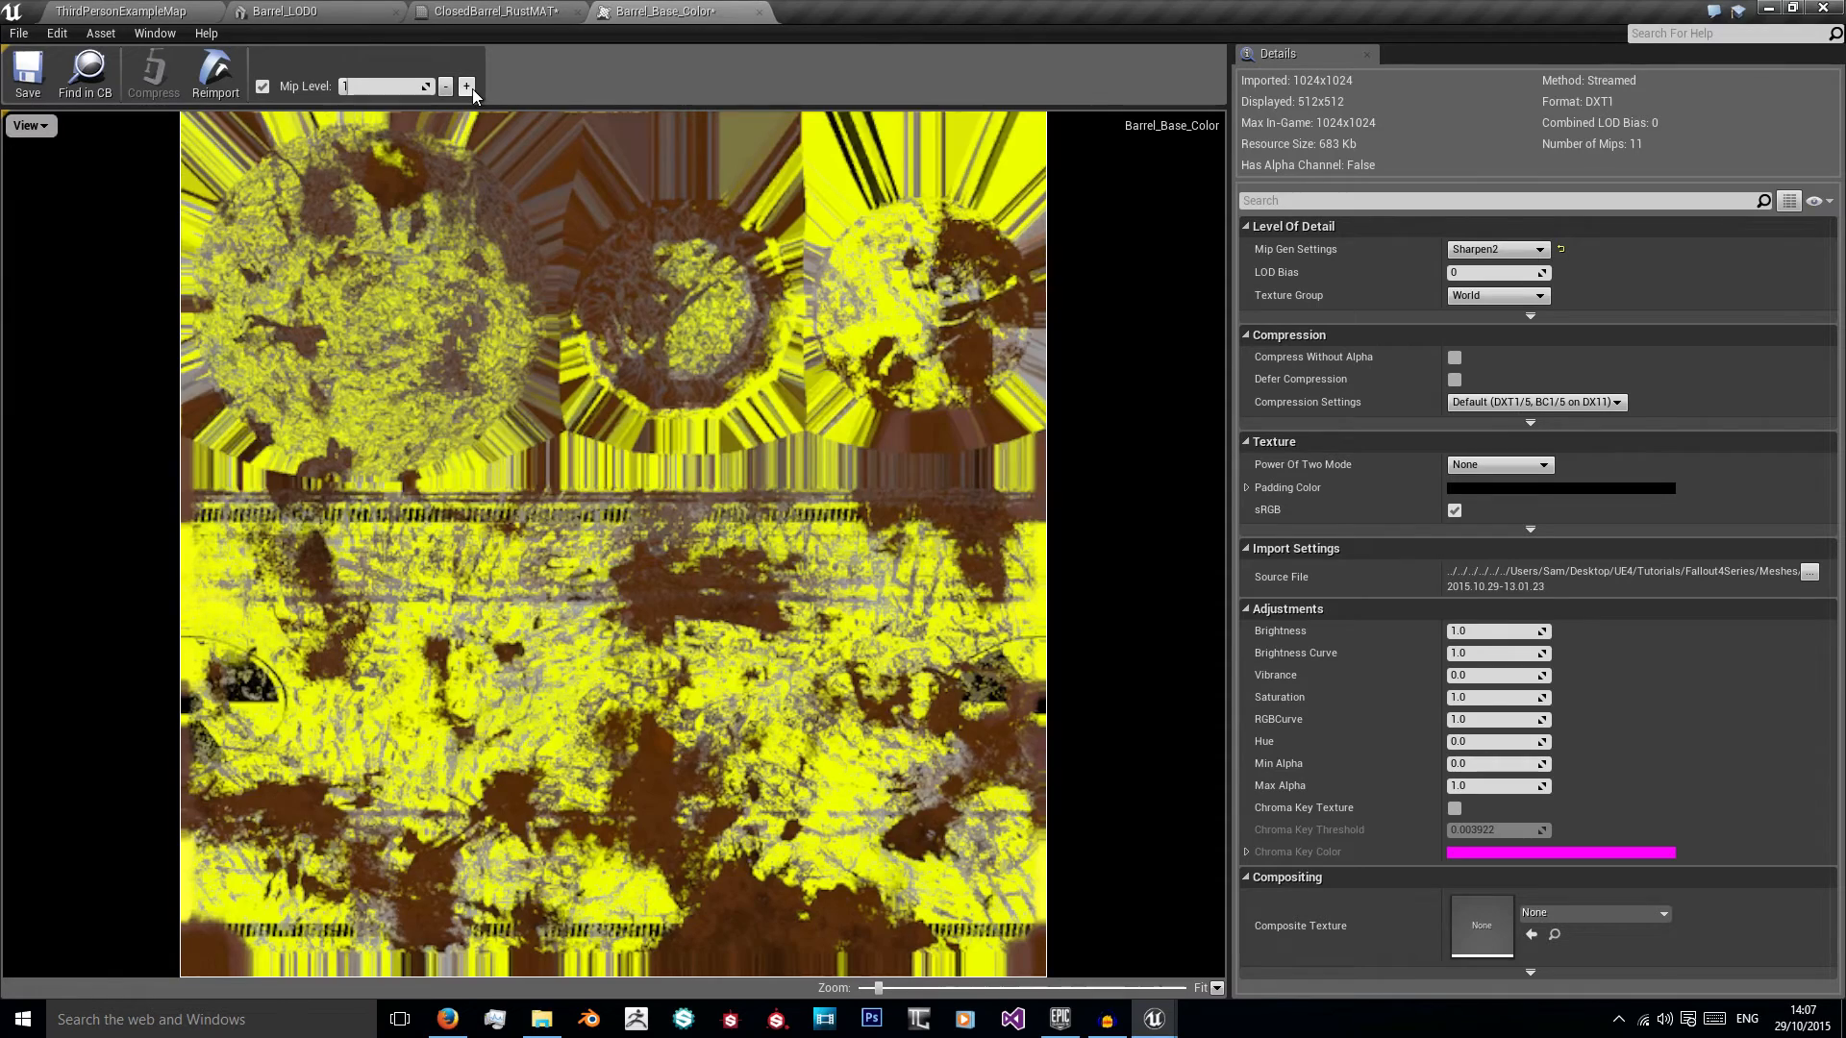
# Step: Compare the lower mip levels of Barrel_Base_Color with mip level 0 in the texture preview
pyautogui.click(447, 86)
pyautogui.scroll(2, 487, 158)
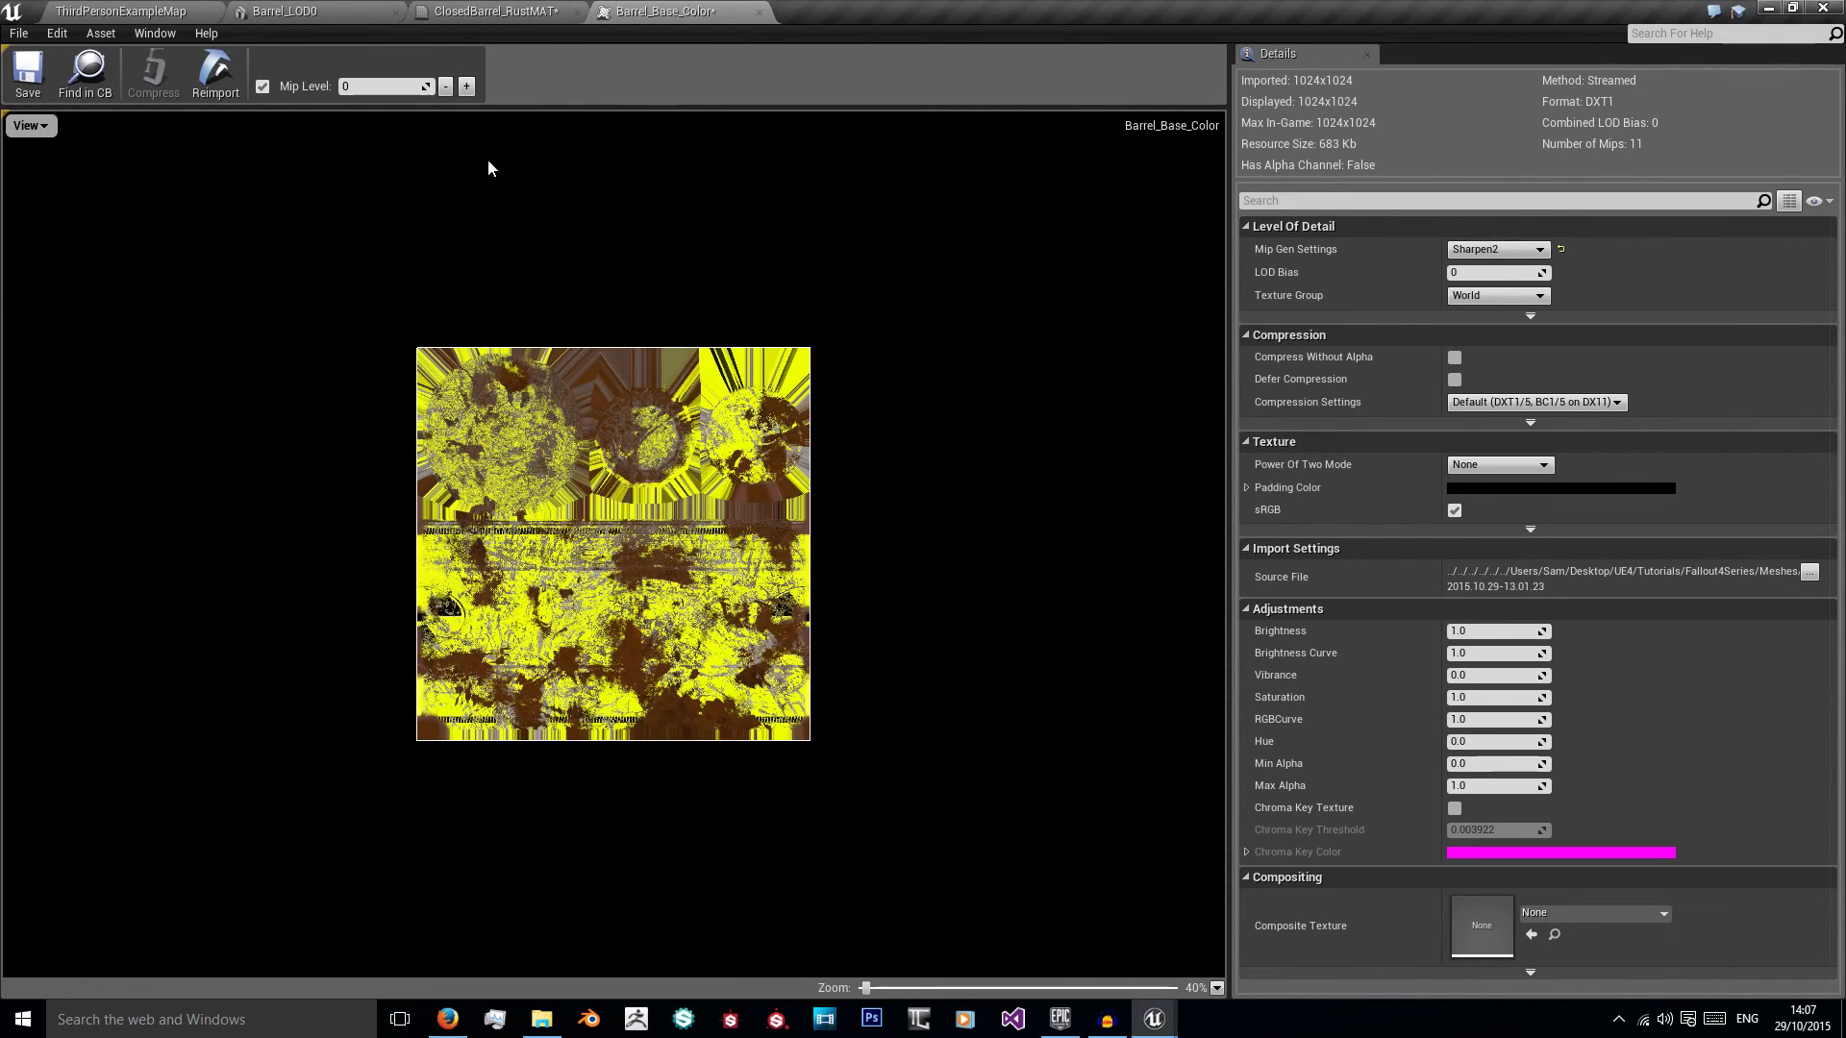
pyautogui.scroll(2, 491, 163)
pyautogui.click(469, 85)
pyautogui.click(471, 86)
pyautogui.click(445, 90)
pyautogui.click(447, 90)
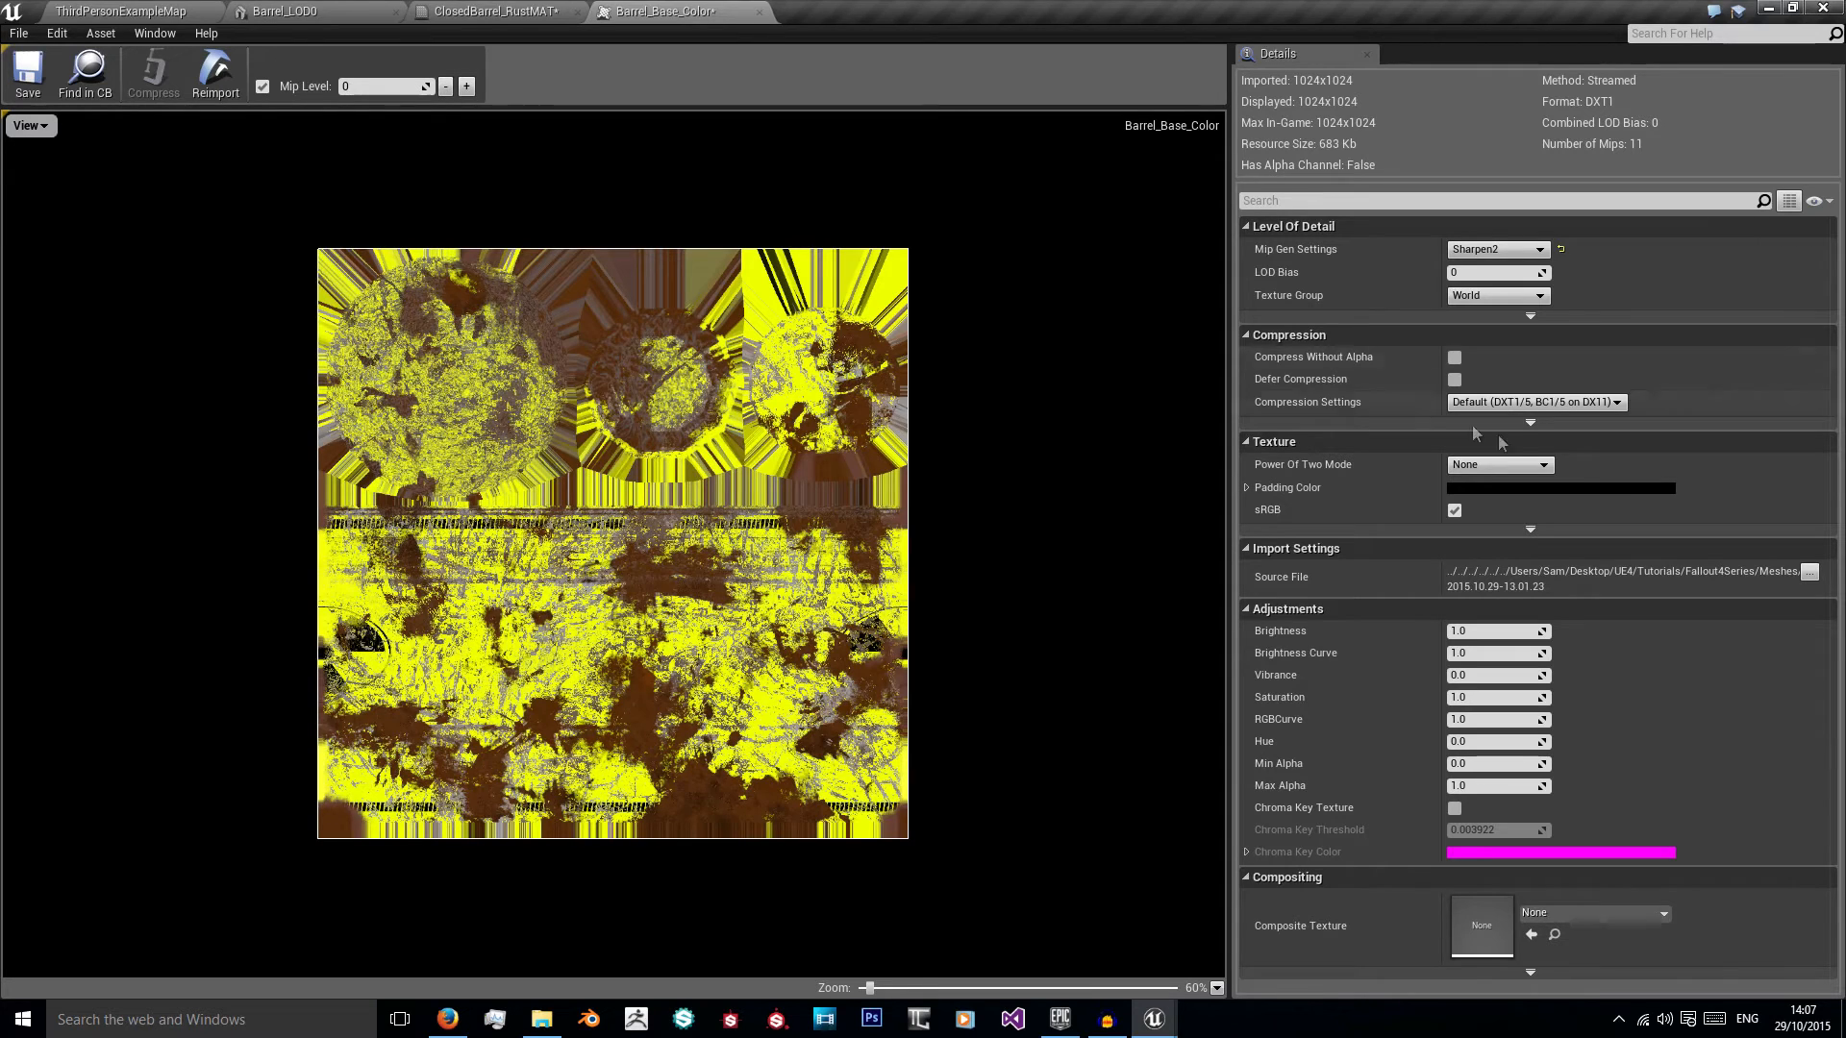
# Step: Try SimpleAverage mip generation on Barrel_Base_Color, inspect mip level 1 and return the setting to Sharpen2
pyautogui.click(1498, 249)
pyautogui.click(1492, 277)
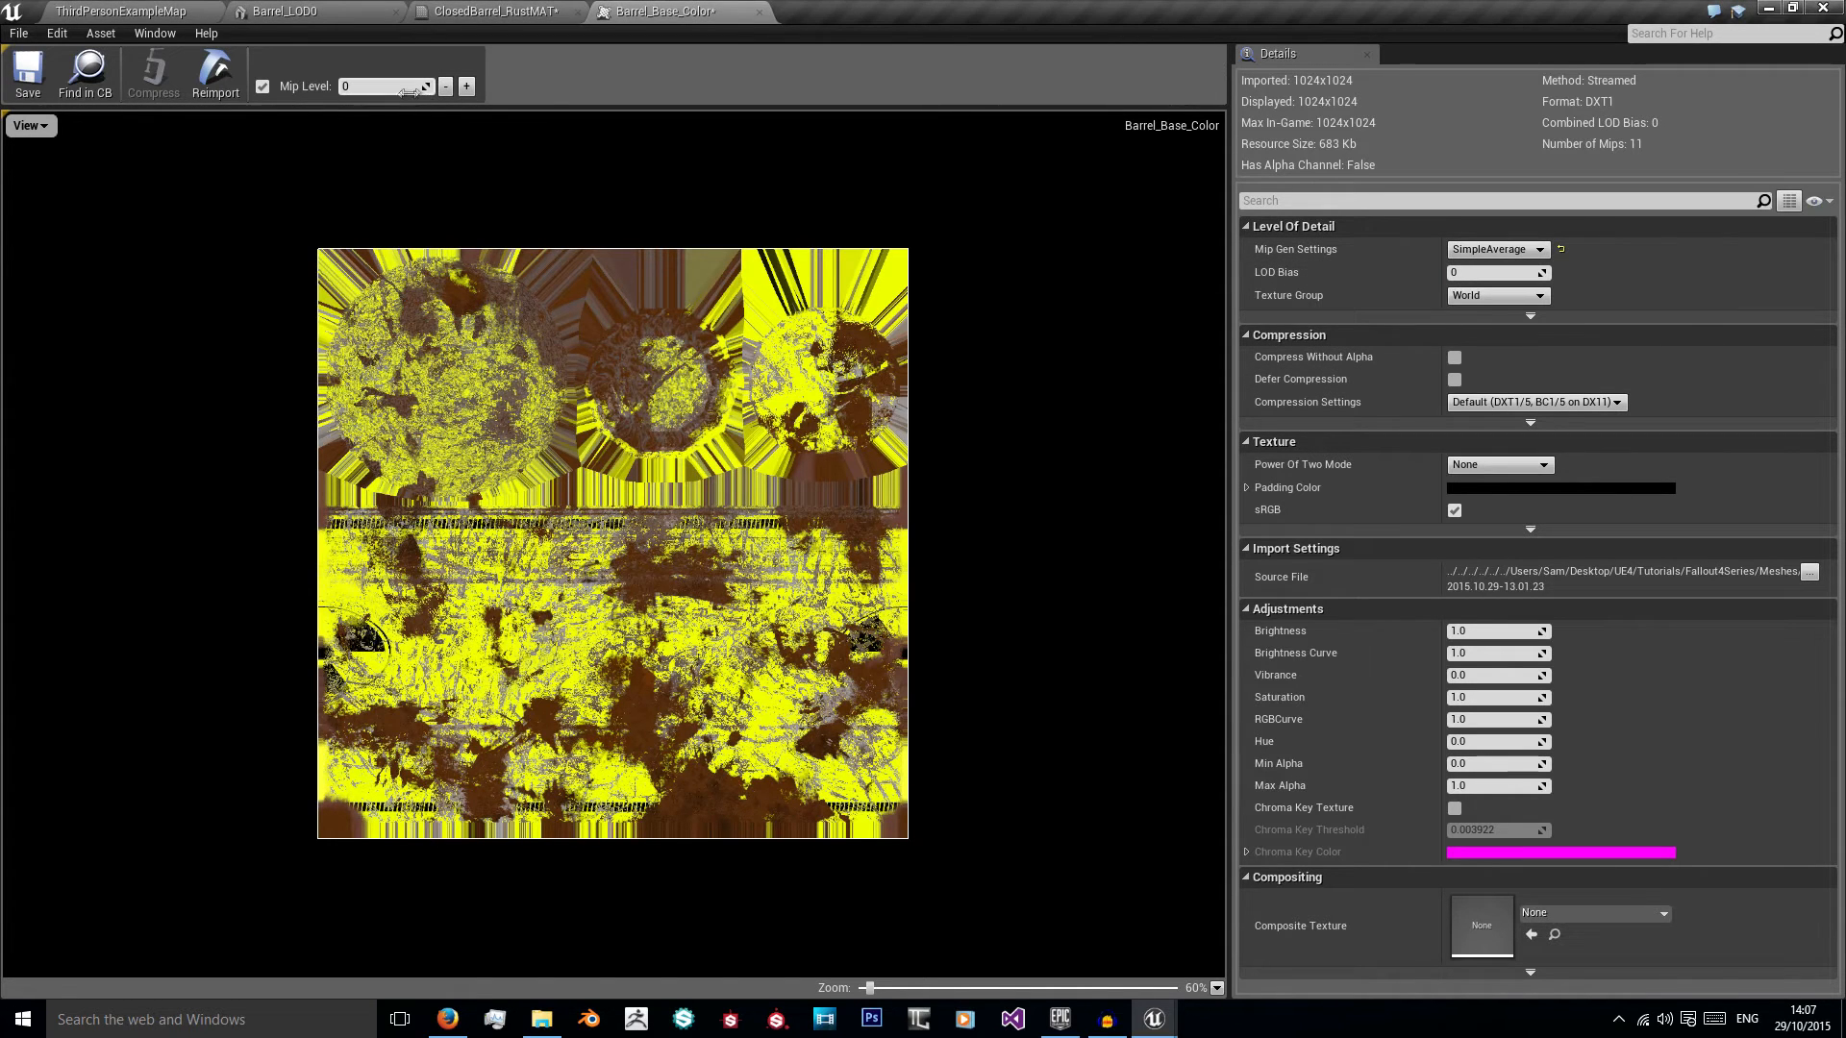
pyautogui.click(466, 85)
pyautogui.scroll(4, 575, 543)
pyautogui.scroll(-4, 575, 543)
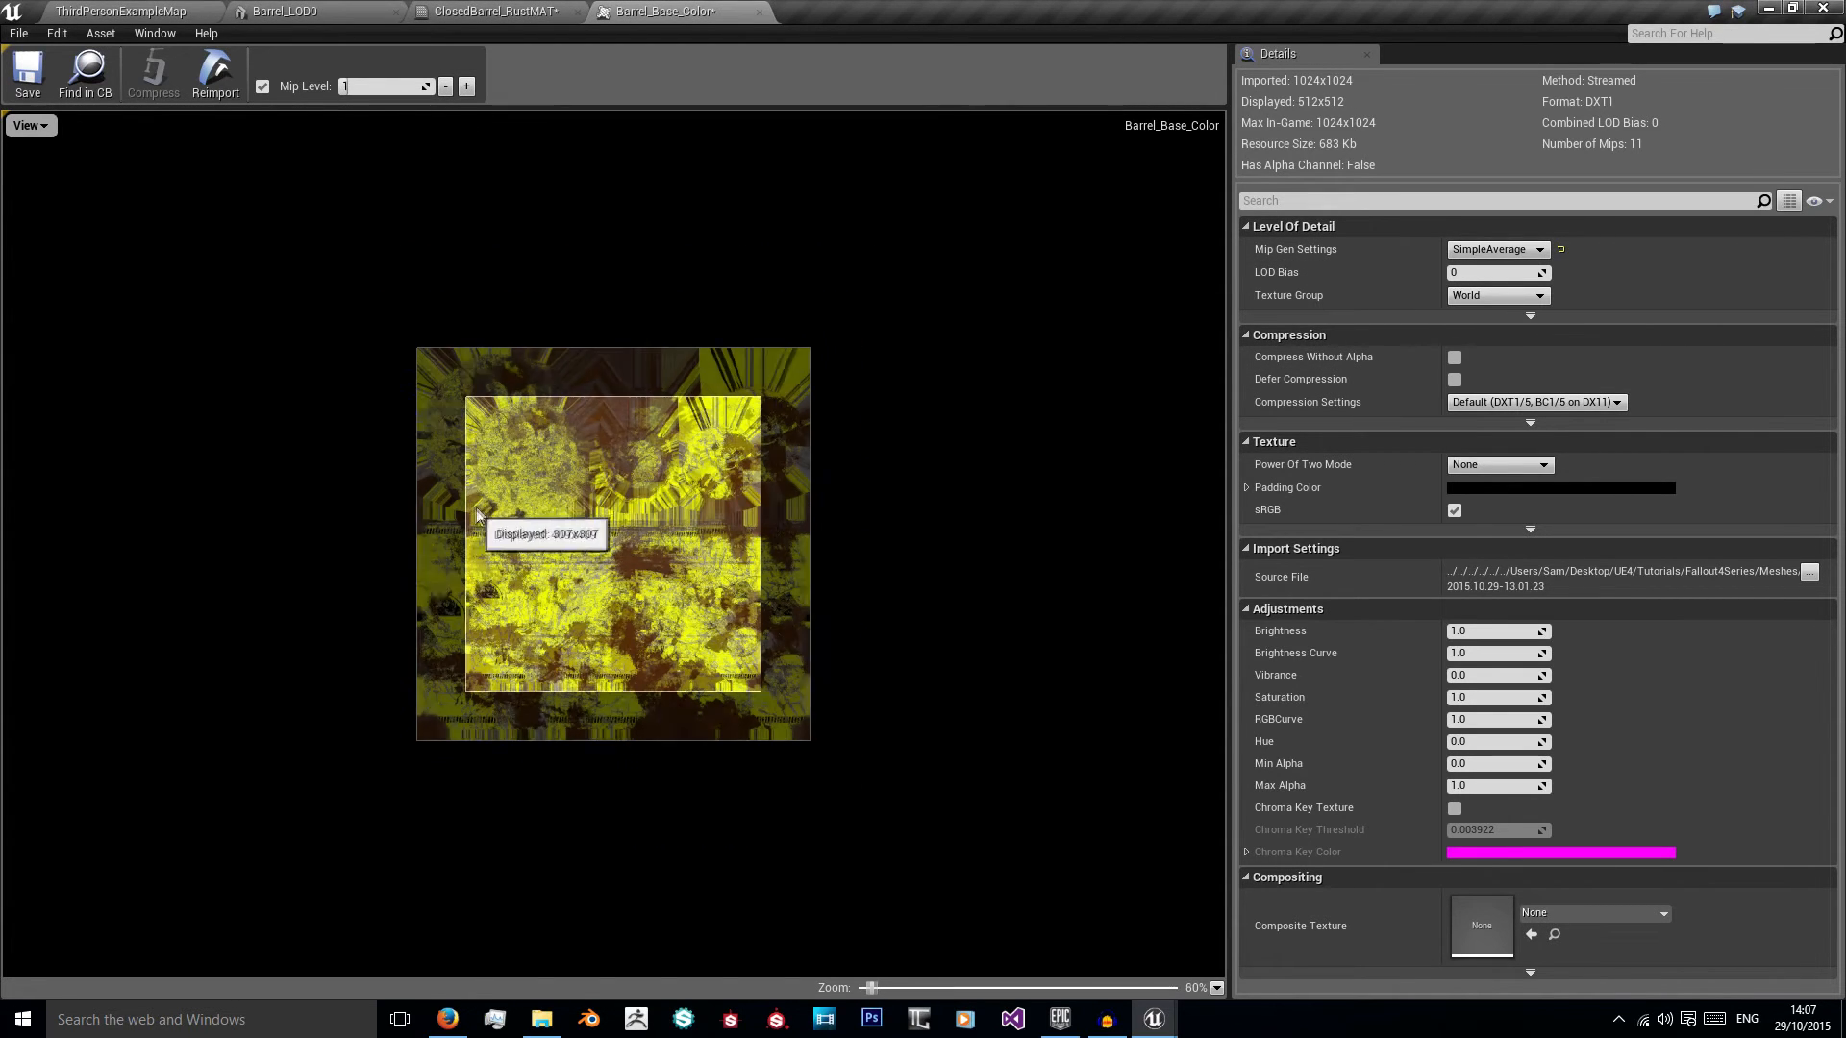
pyautogui.click(1515, 252)
pyautogui.click(1513, 304)
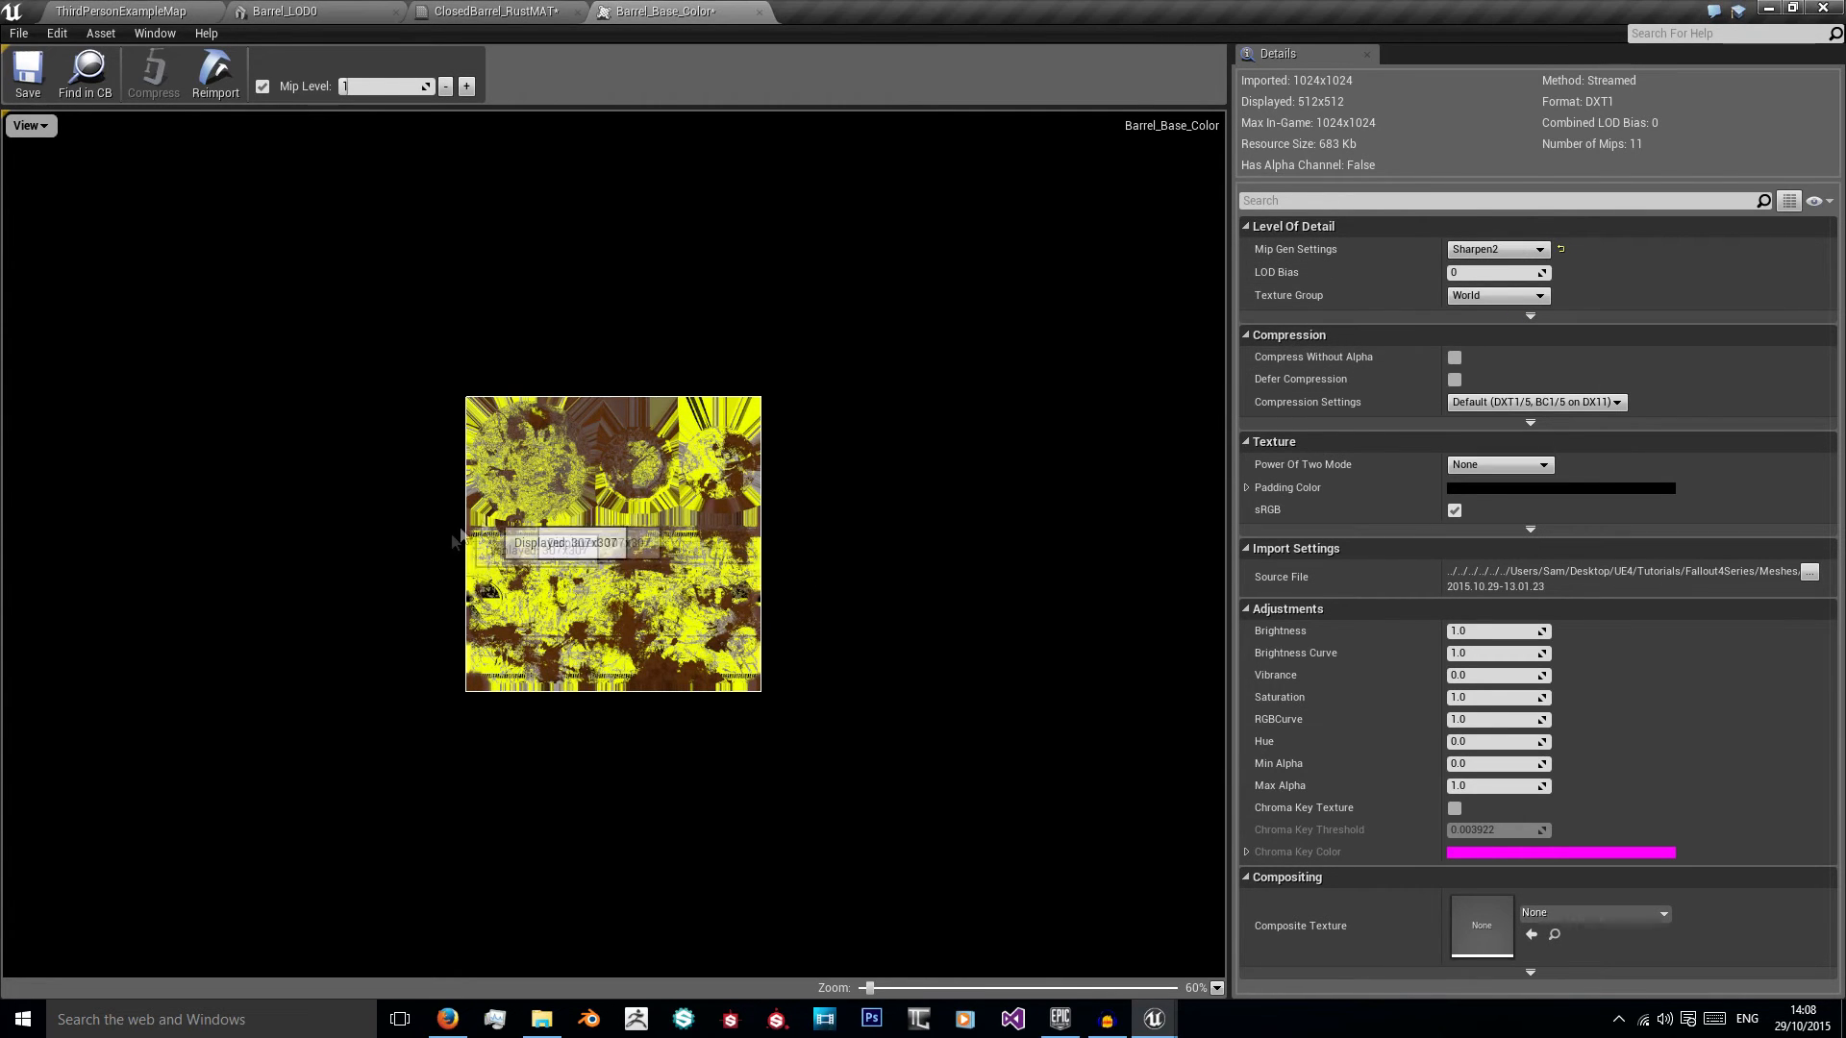
# Step: Set Mip Gen Settings to Sharpen2 for the Barrel_Metallic and Barrel_Specular textures and close their editors
pyautogui.click(495, 11)
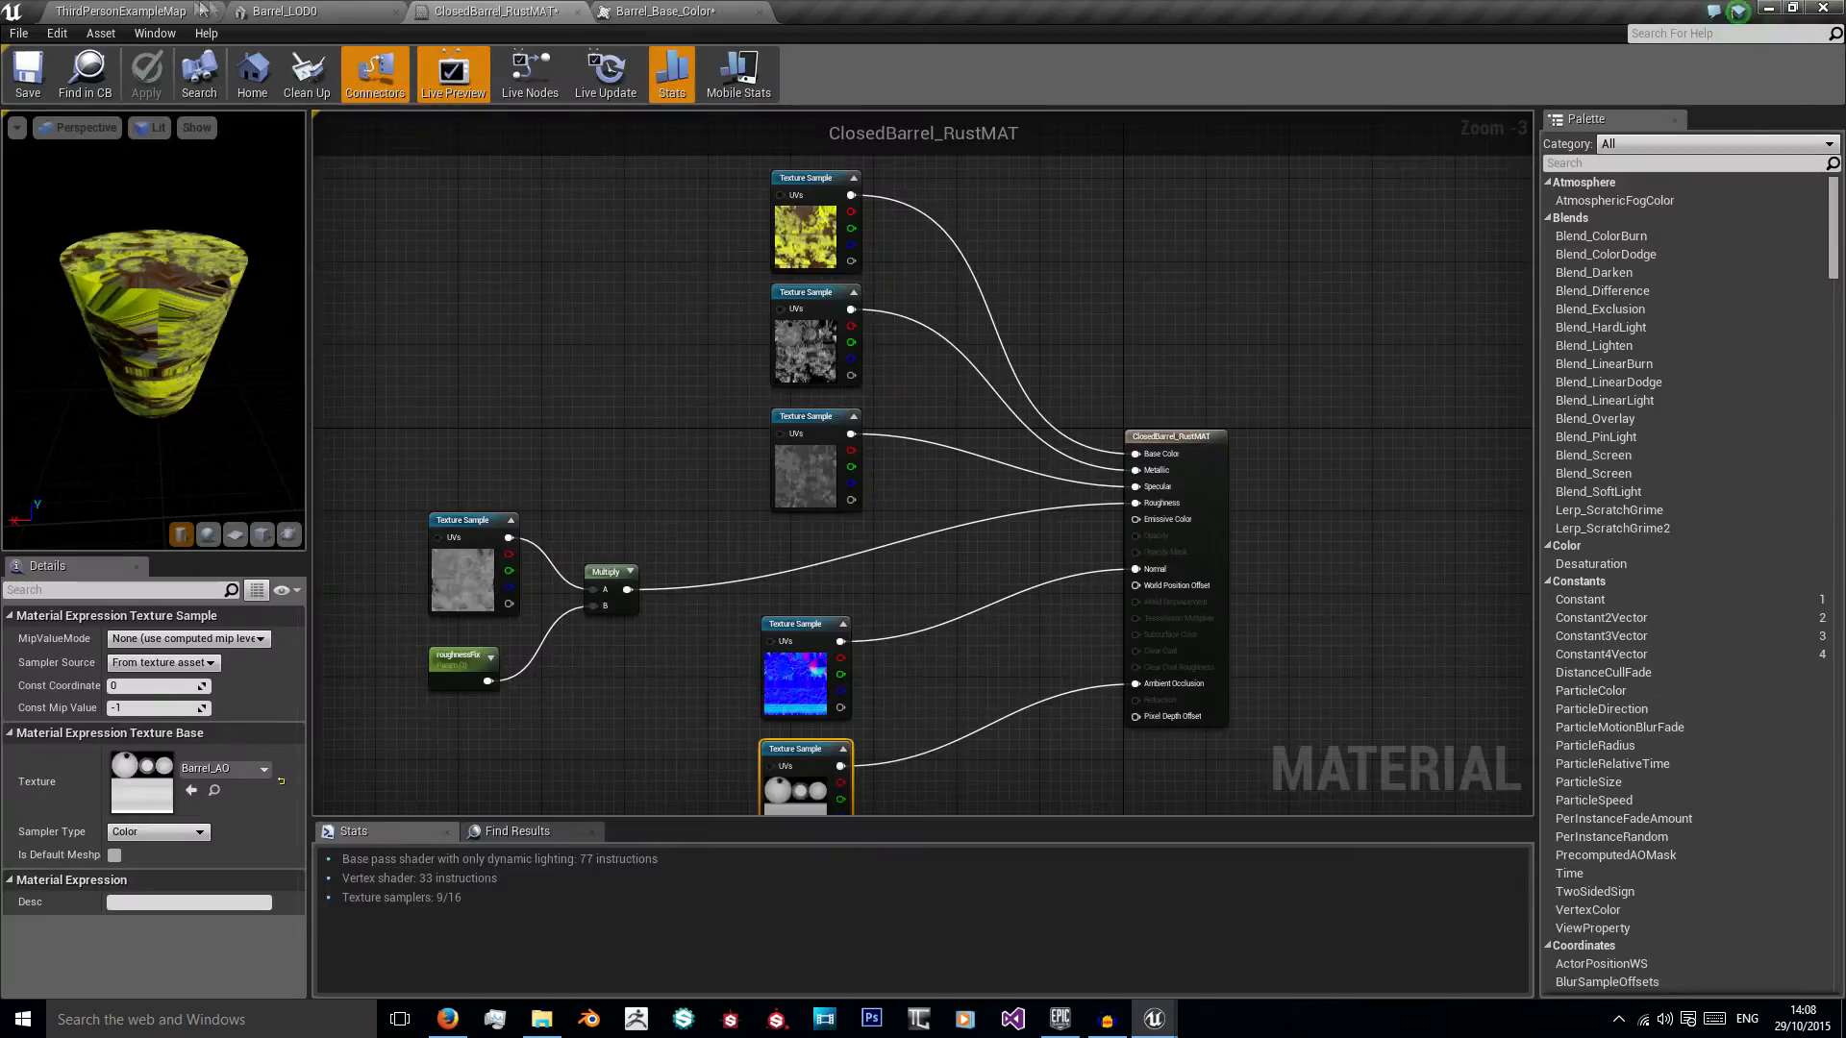
pyautogui.click(212, 9)
pyautogui.doubleClick(450, 808)
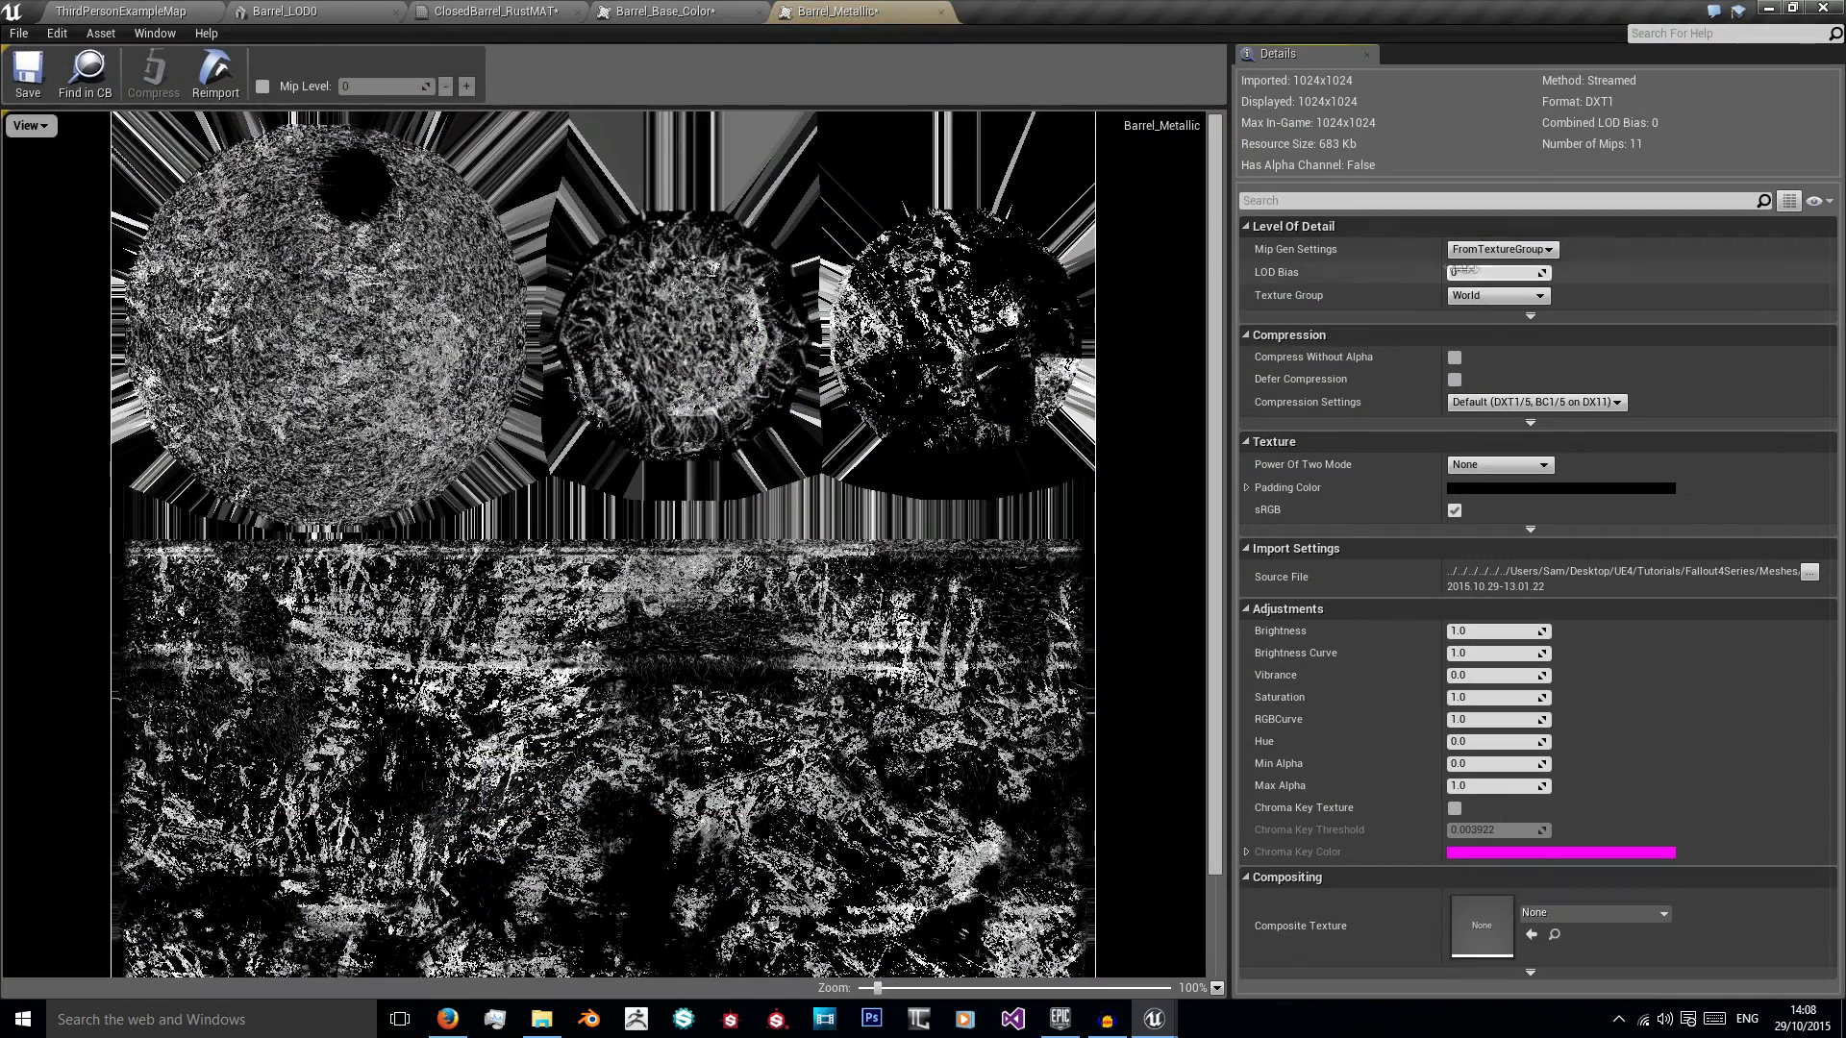
pyautogui.click(1500, 250)
pyautogui.click(1512, 306)
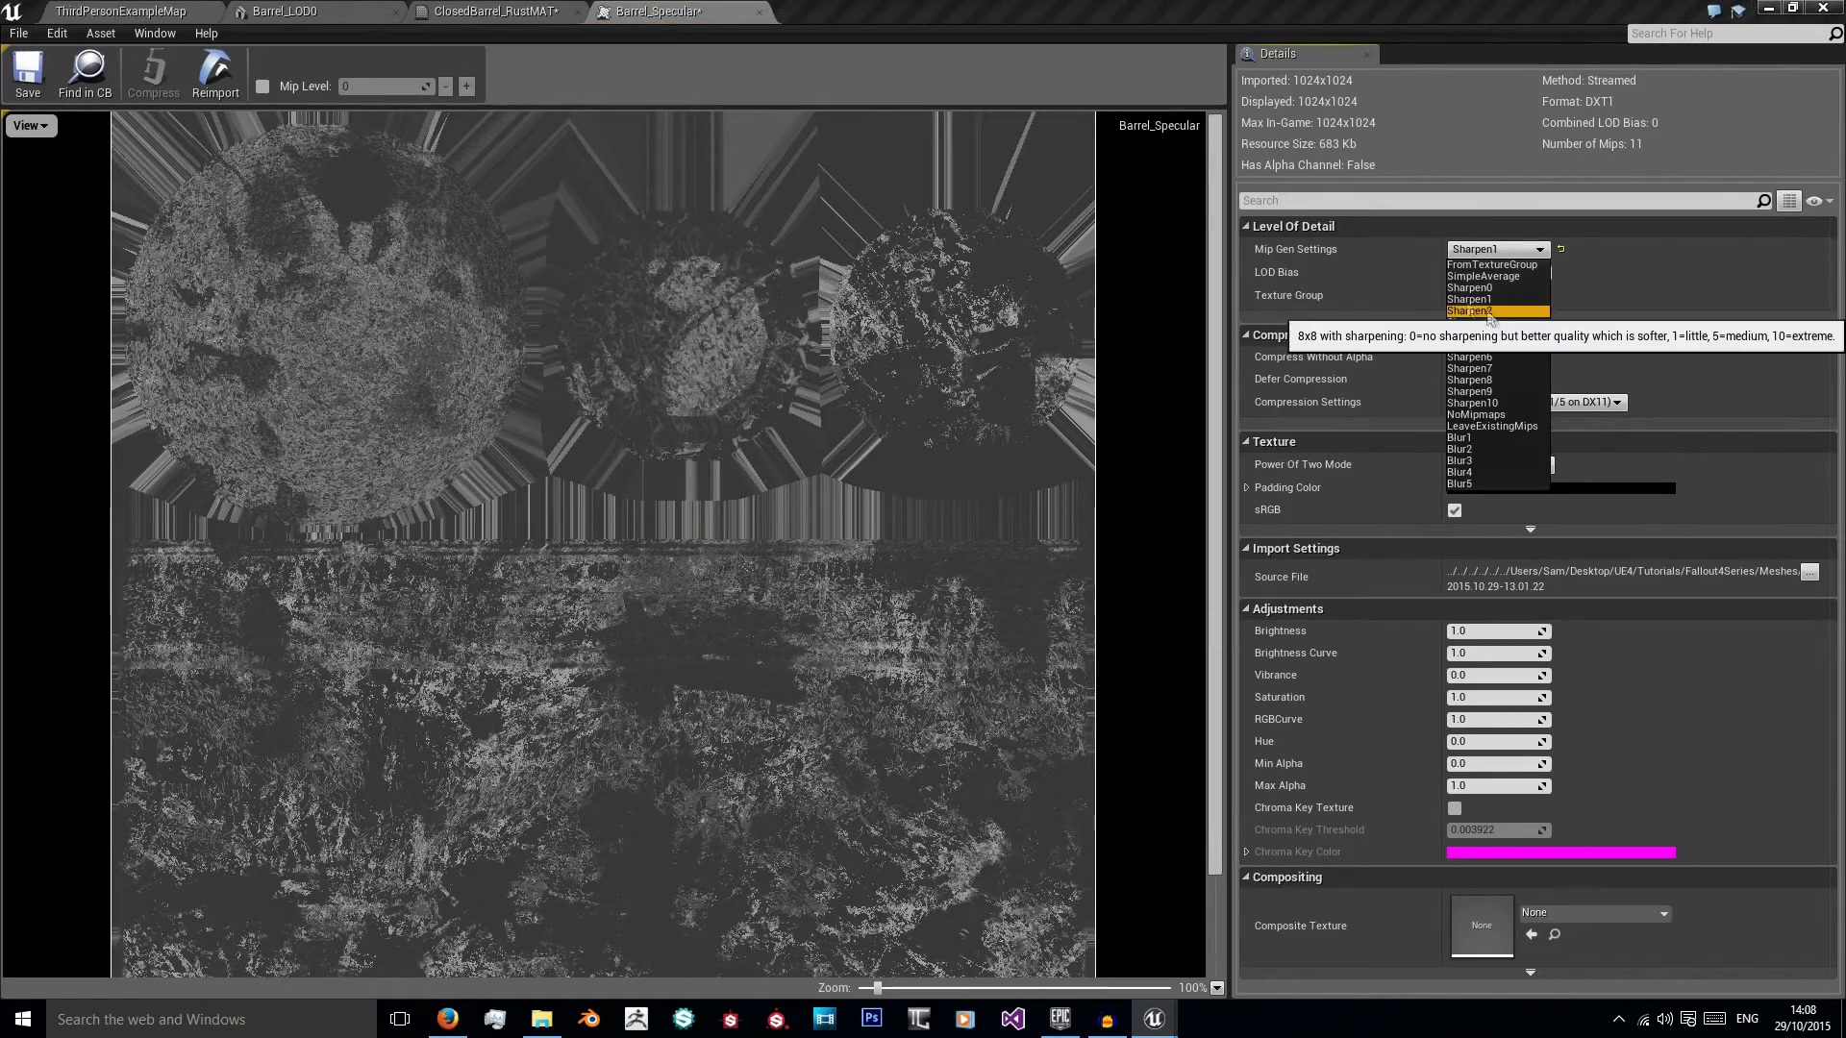
pyautogui.click(1503, 305)
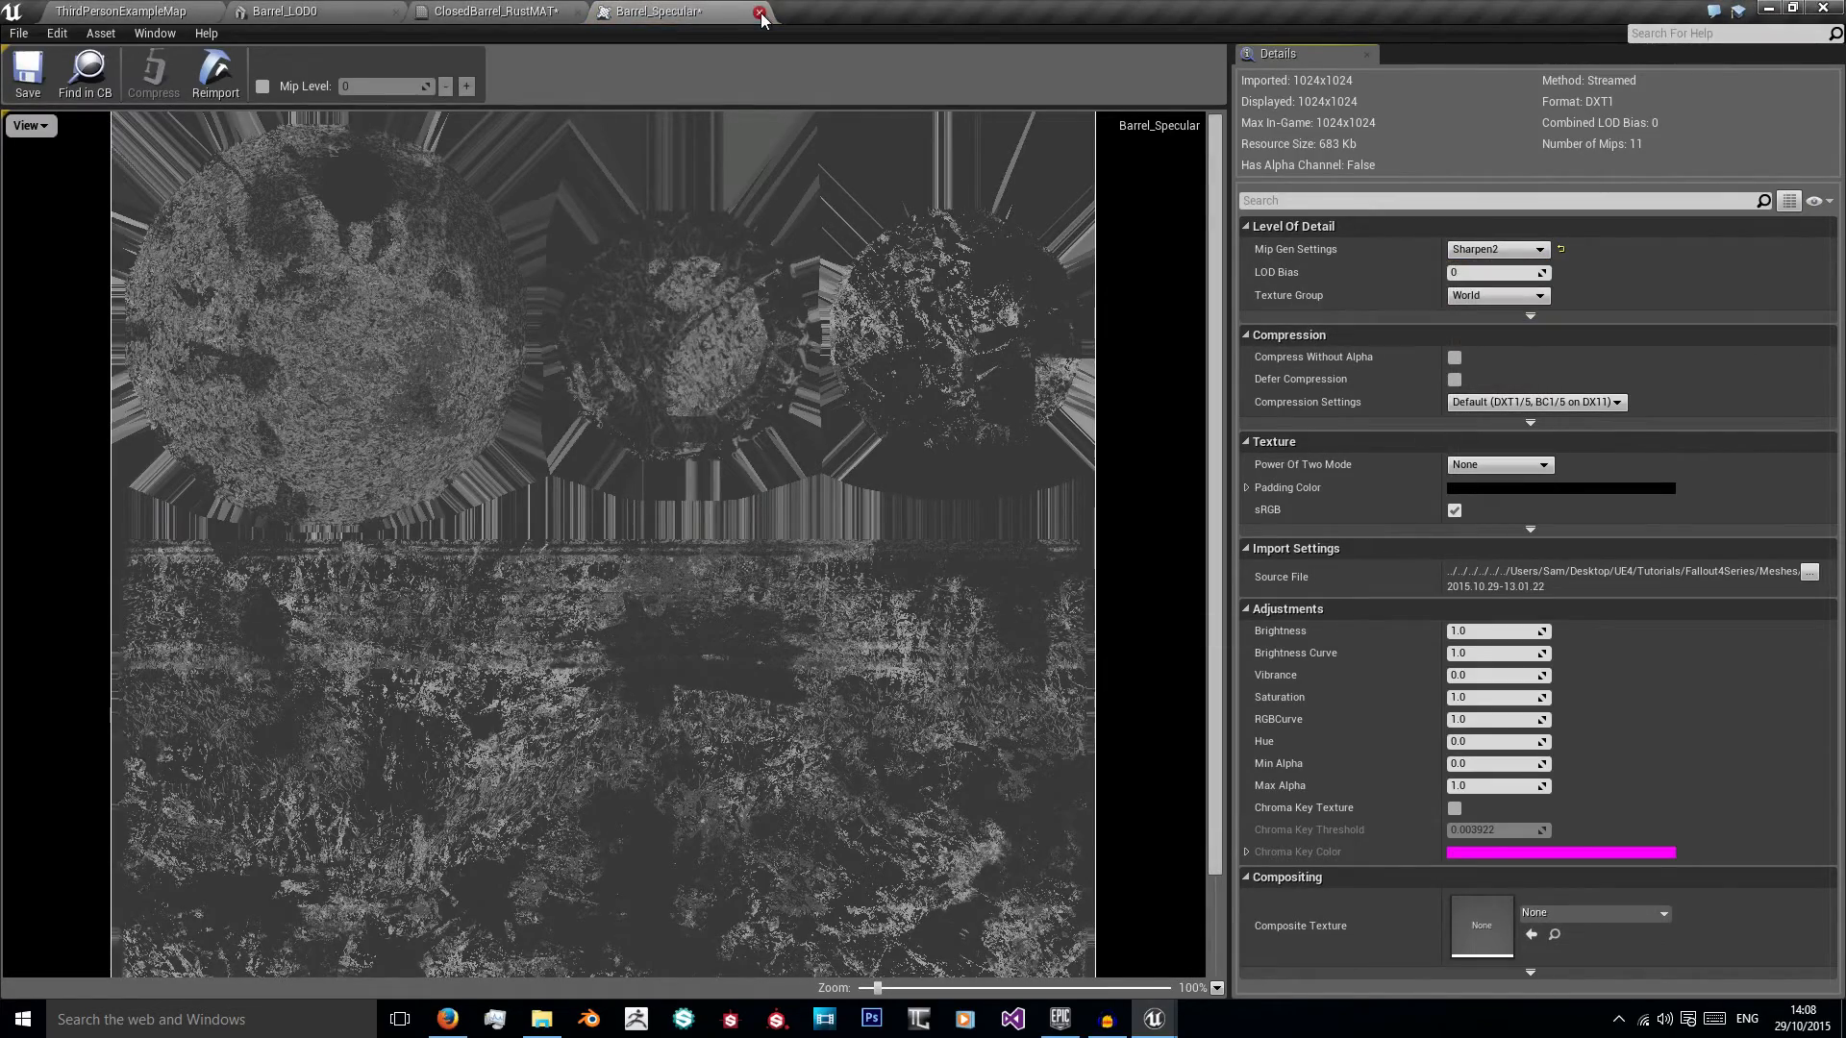
pyautogui.click(759, 13)
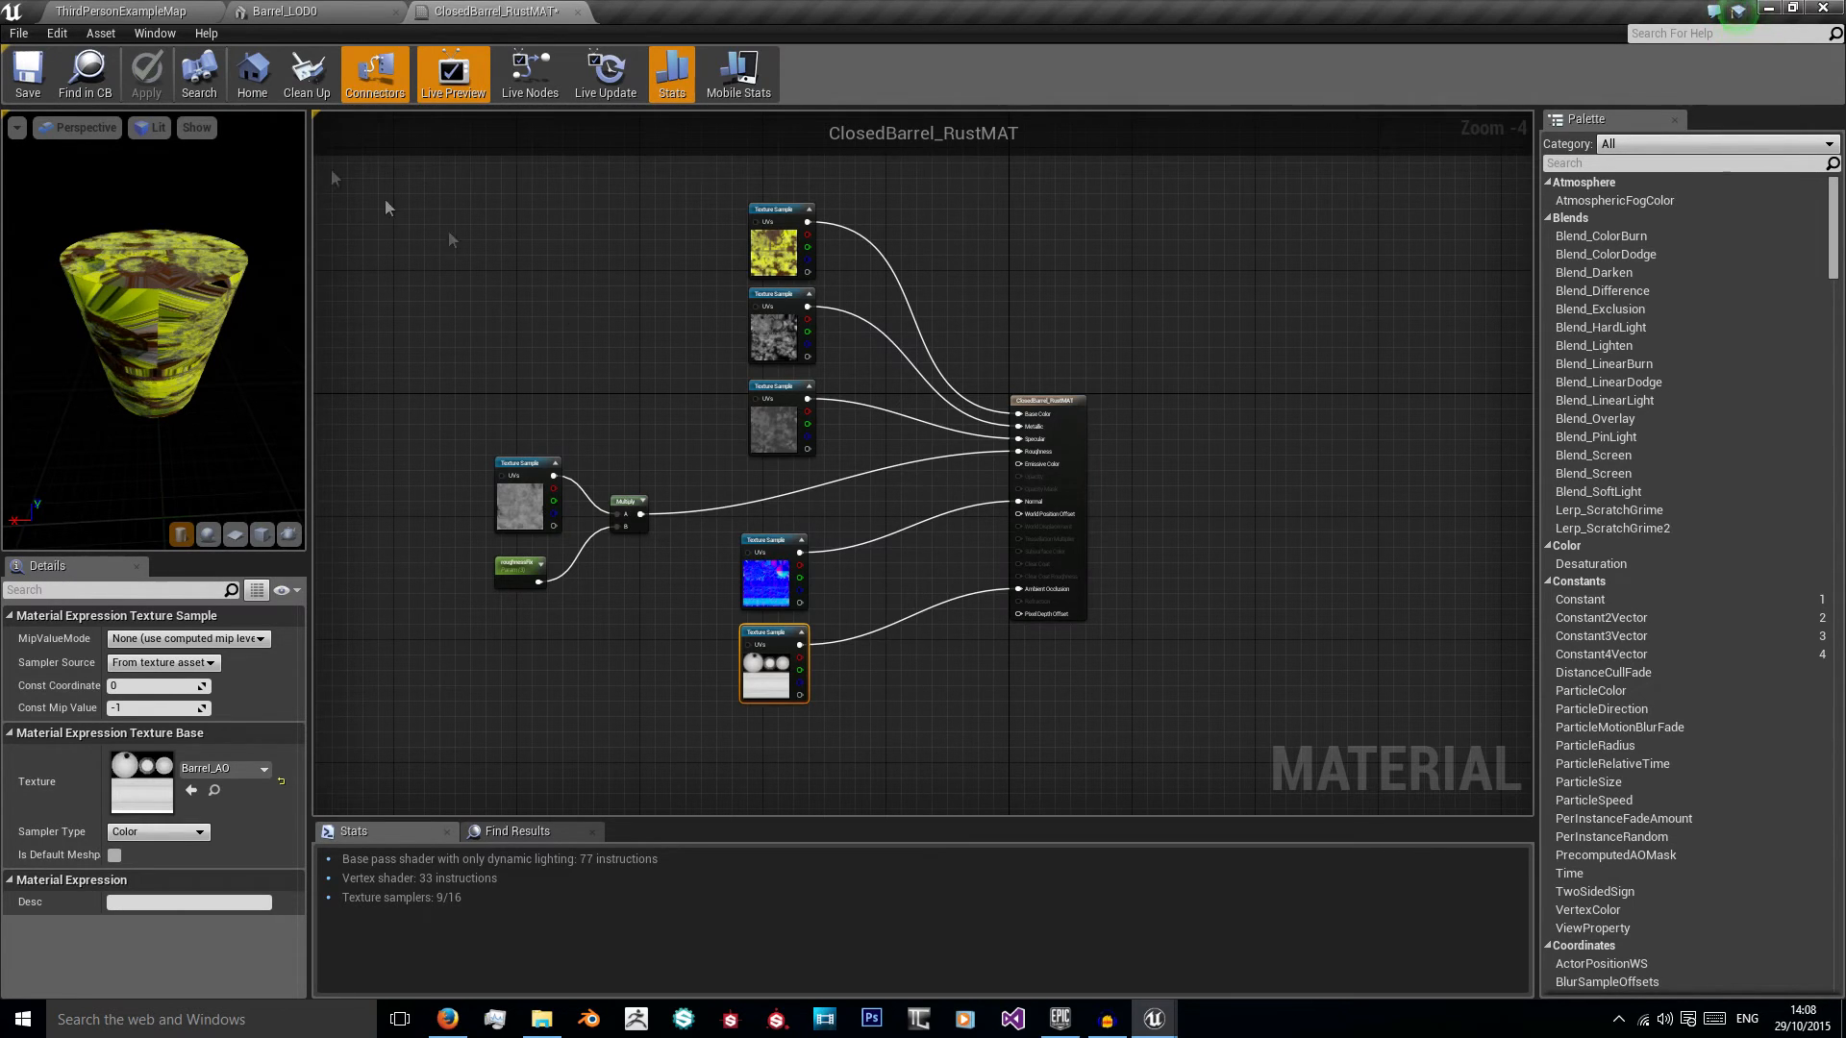
# Step: Create an Actor blueprint named CBarrel_RadiatonBP in the BarrelMesh folder
pyautogui.click(121, 12)
pyautogui.press('s')
pyautogui.moveTo(904, 430); pyautogui.dragTo(990, 414, button='right')
pyautogui.press('a')
pyautogui.press('s')
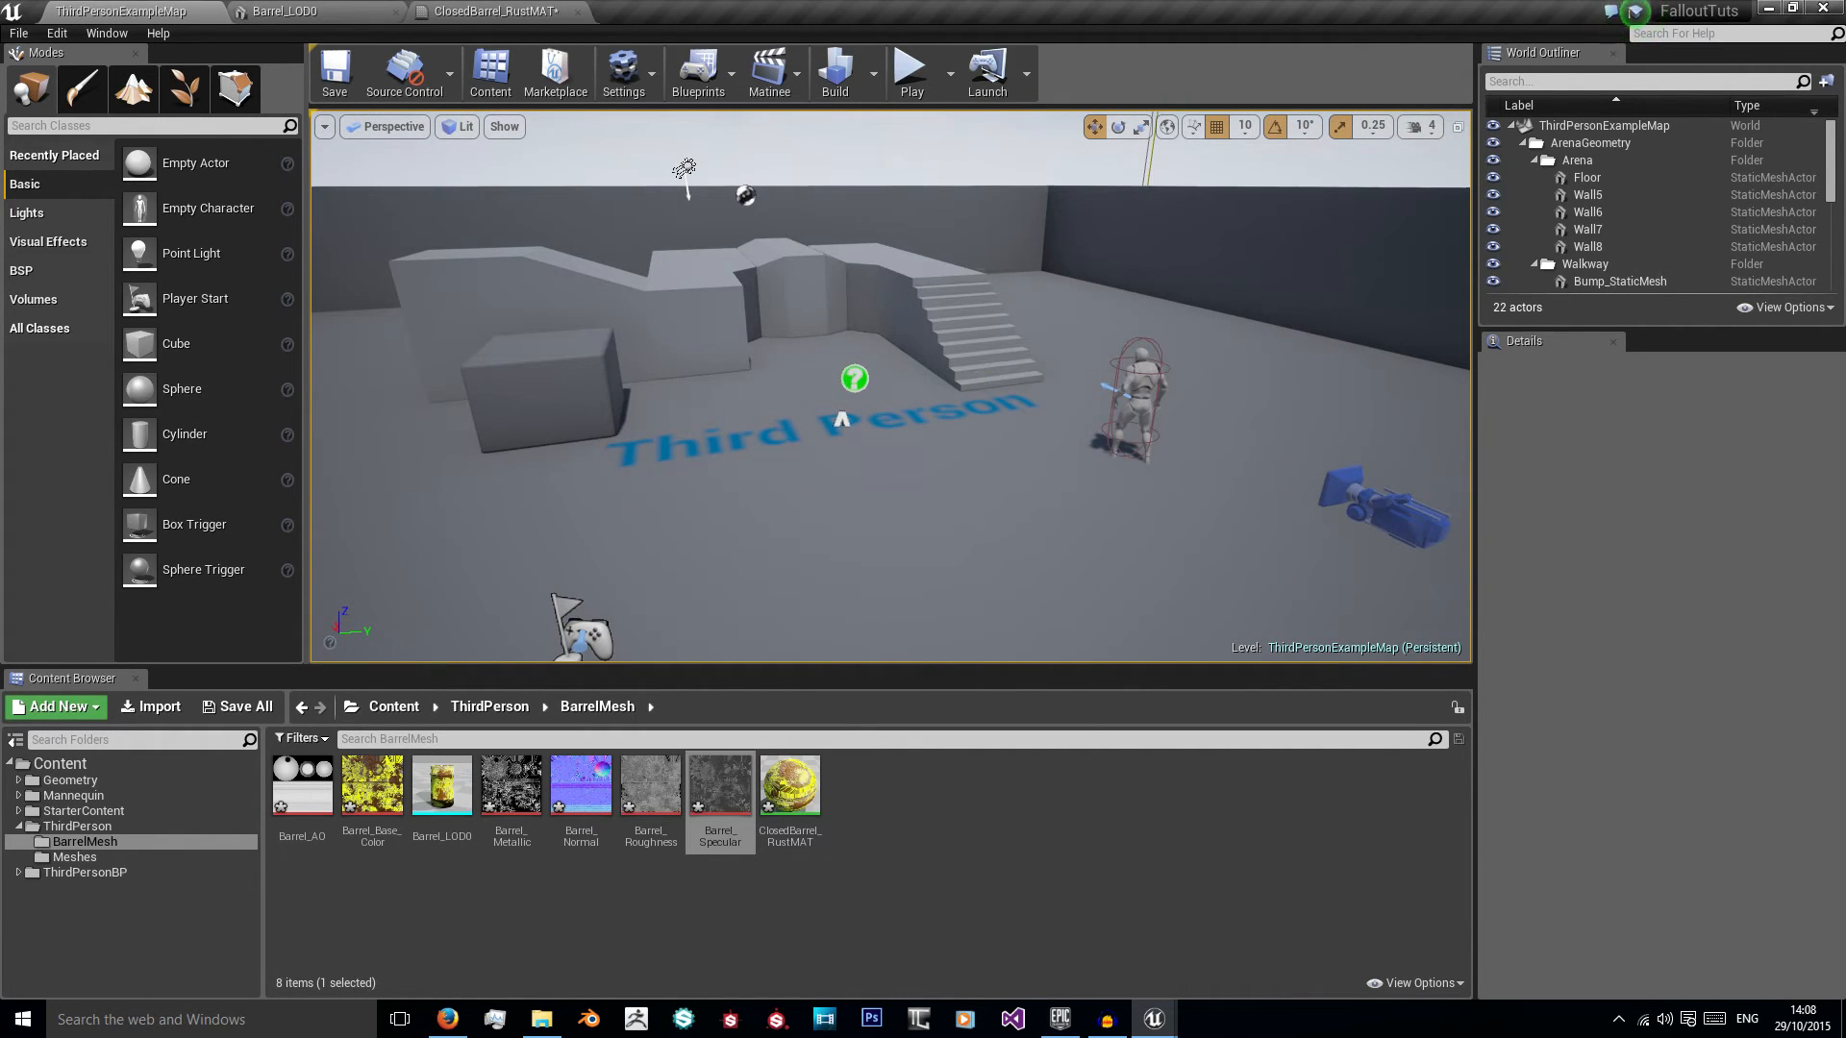
pyautogui.rightClick(932, 787)
pyautogui.click(1056, 454)
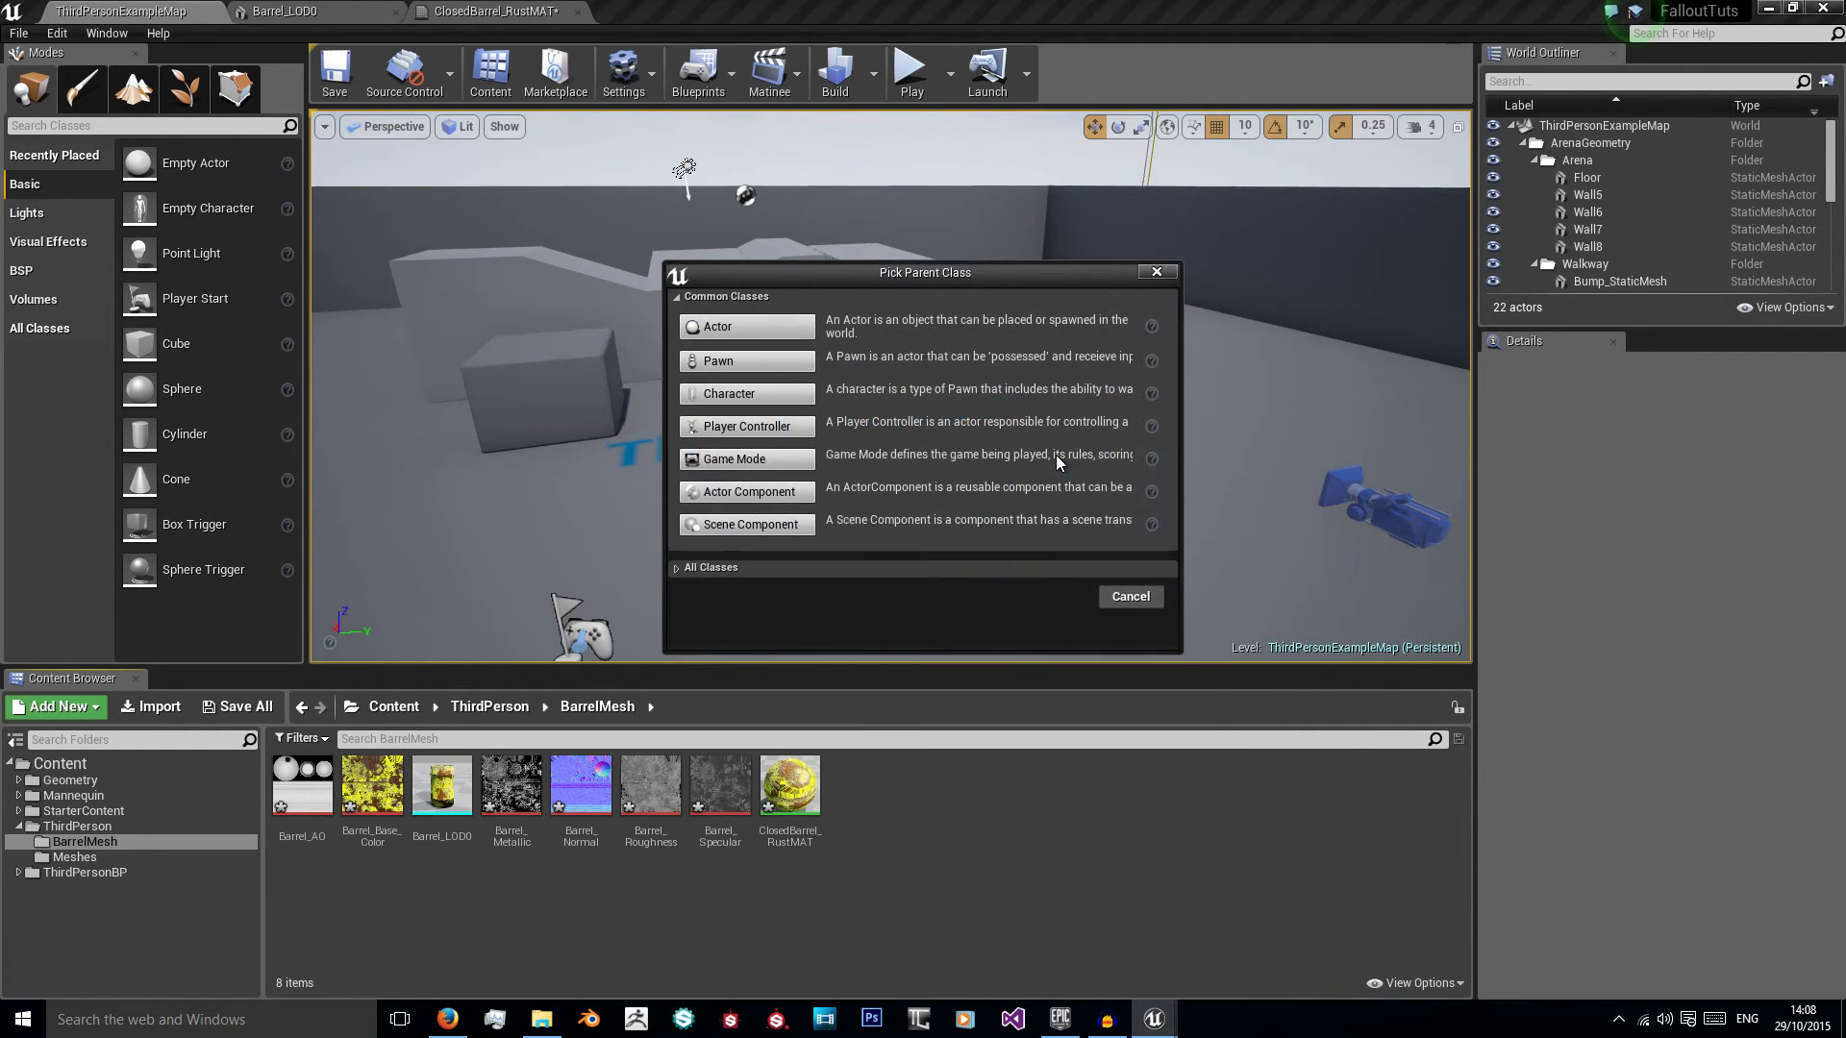
pyautogui.click(747, 326)
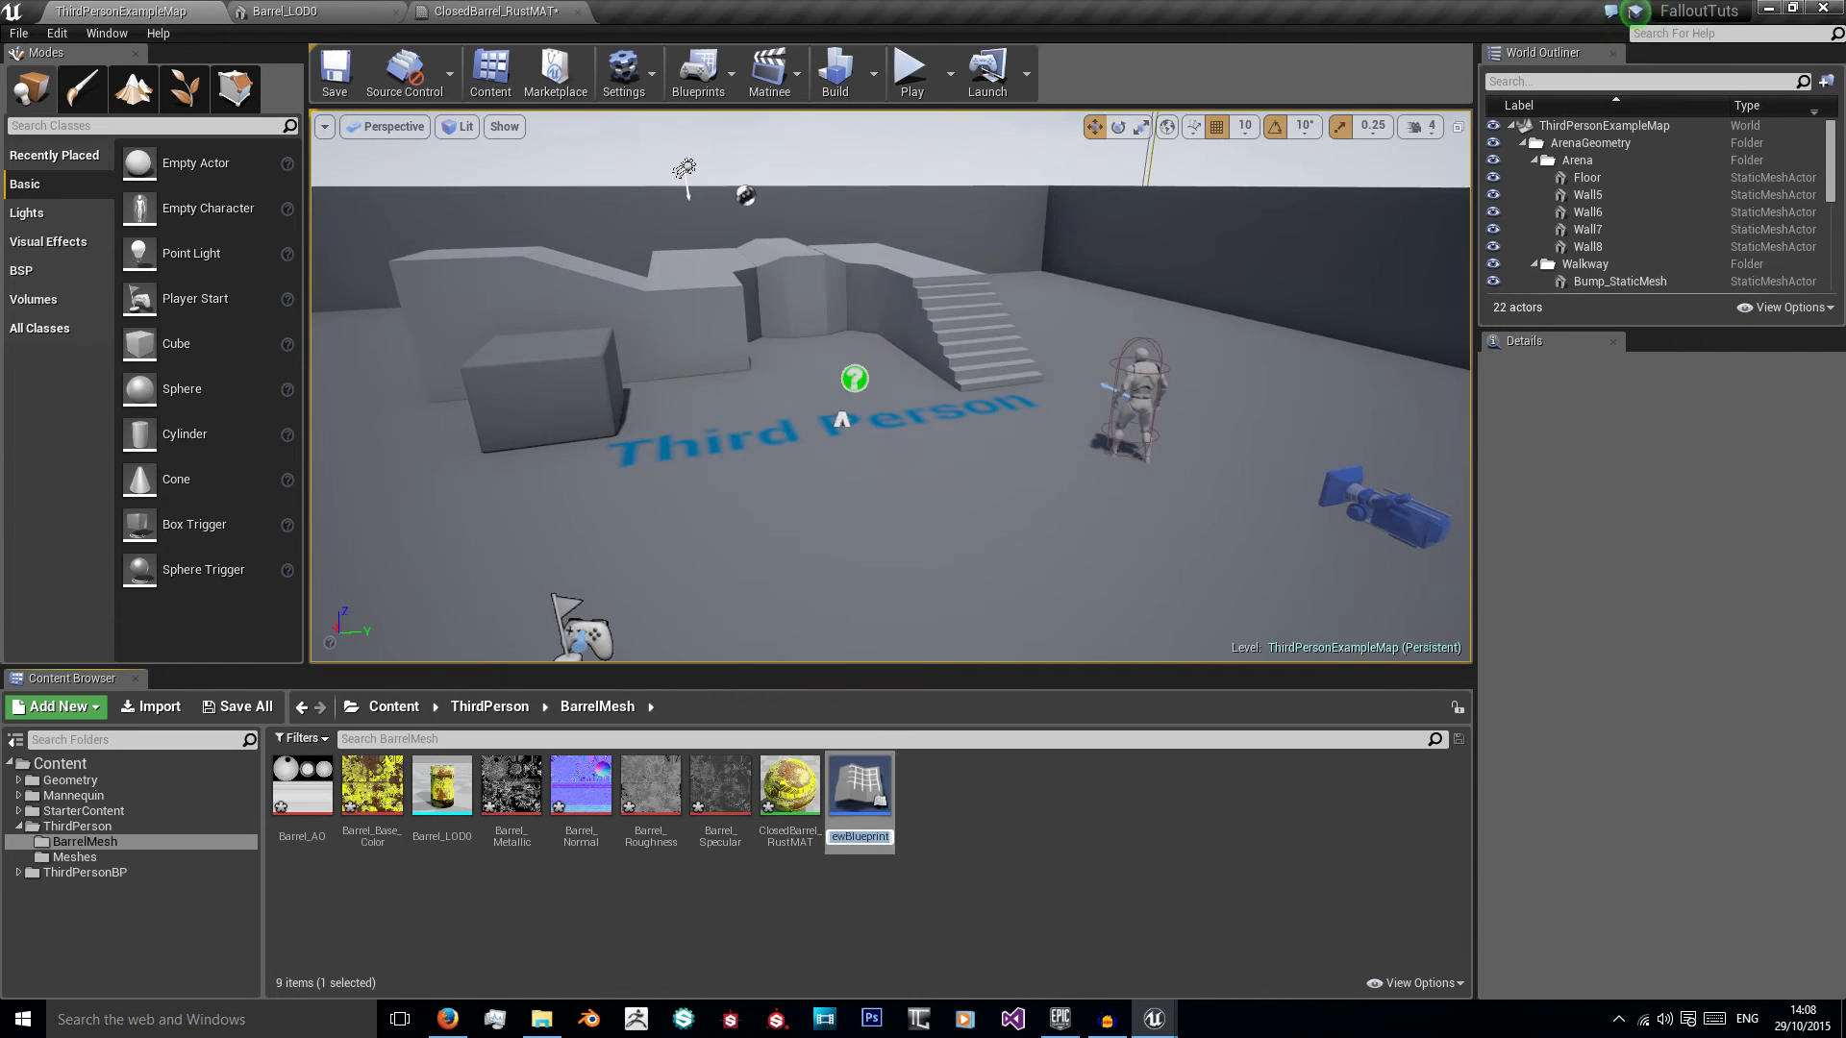
pyautogui.write('CBarrel_RadiatonBP')
pyautogui.press('Return')
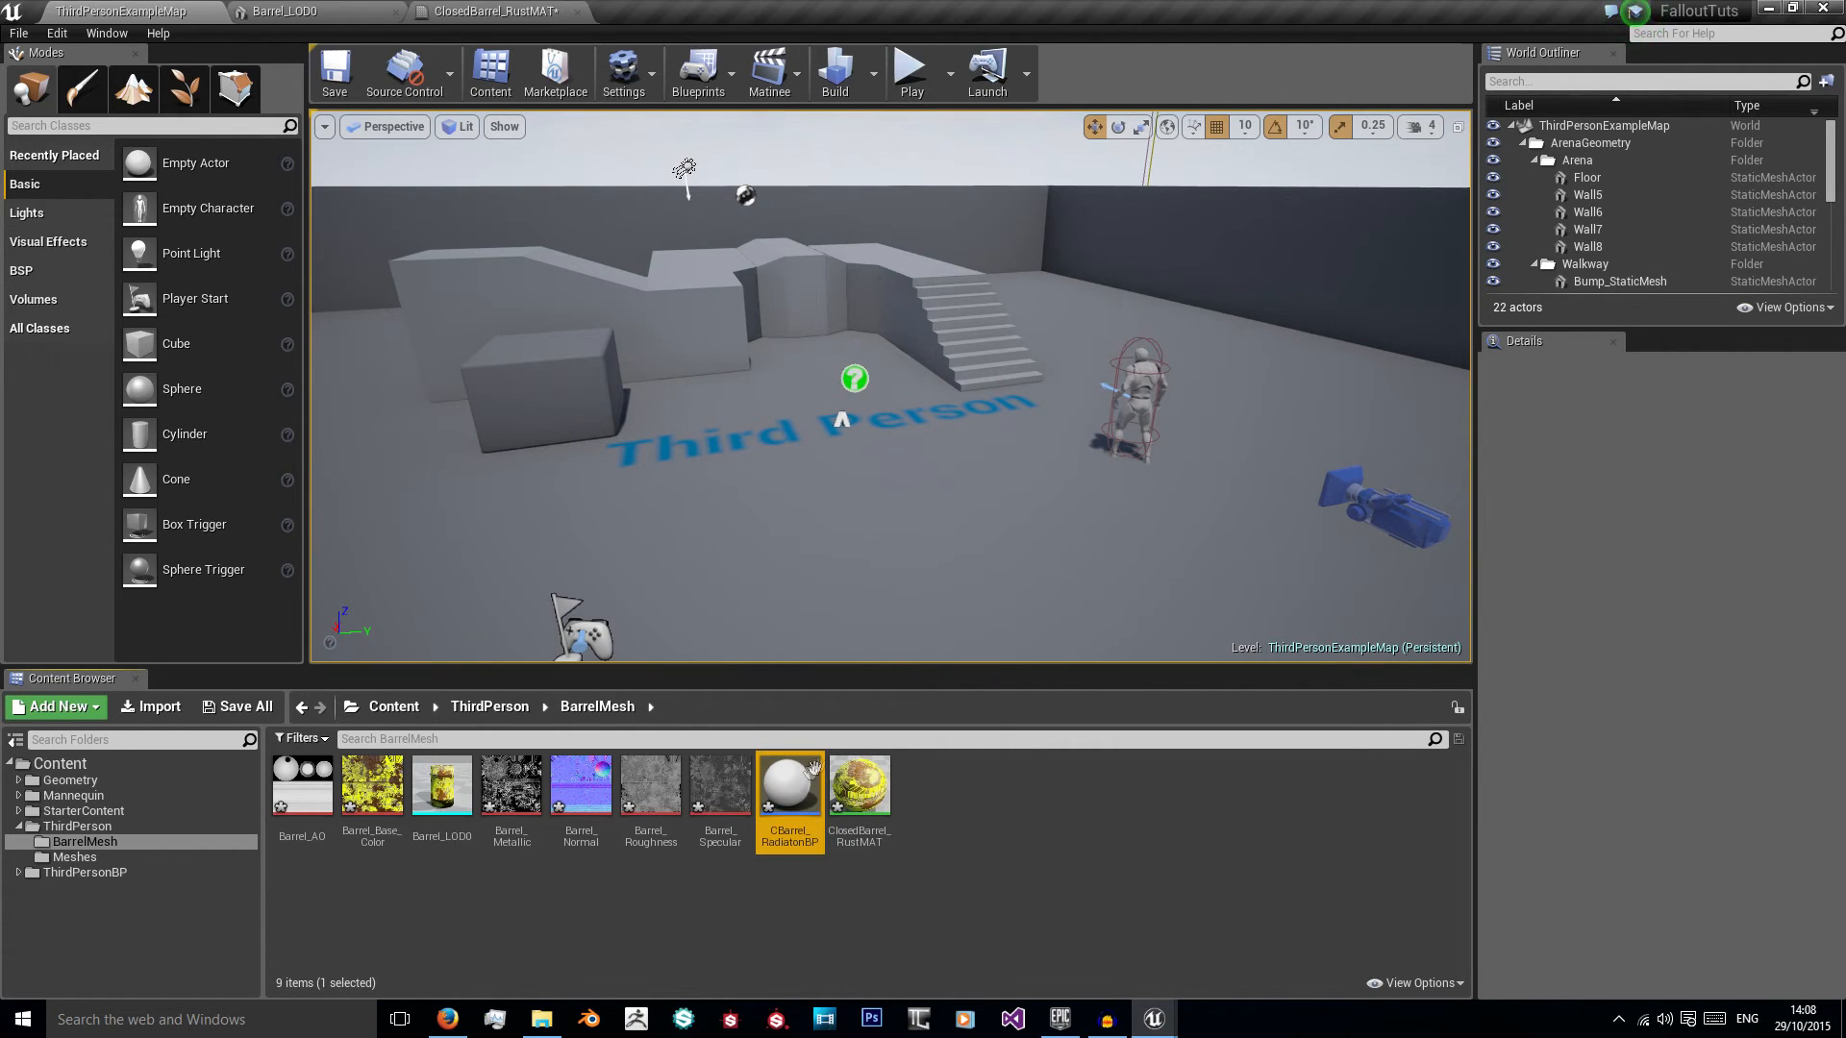
# Step: Open the CBarrel_RadiatonBP blueprint and add a Static Mesh component under its default scene root
pyautogui.doubleClick(790, 783)
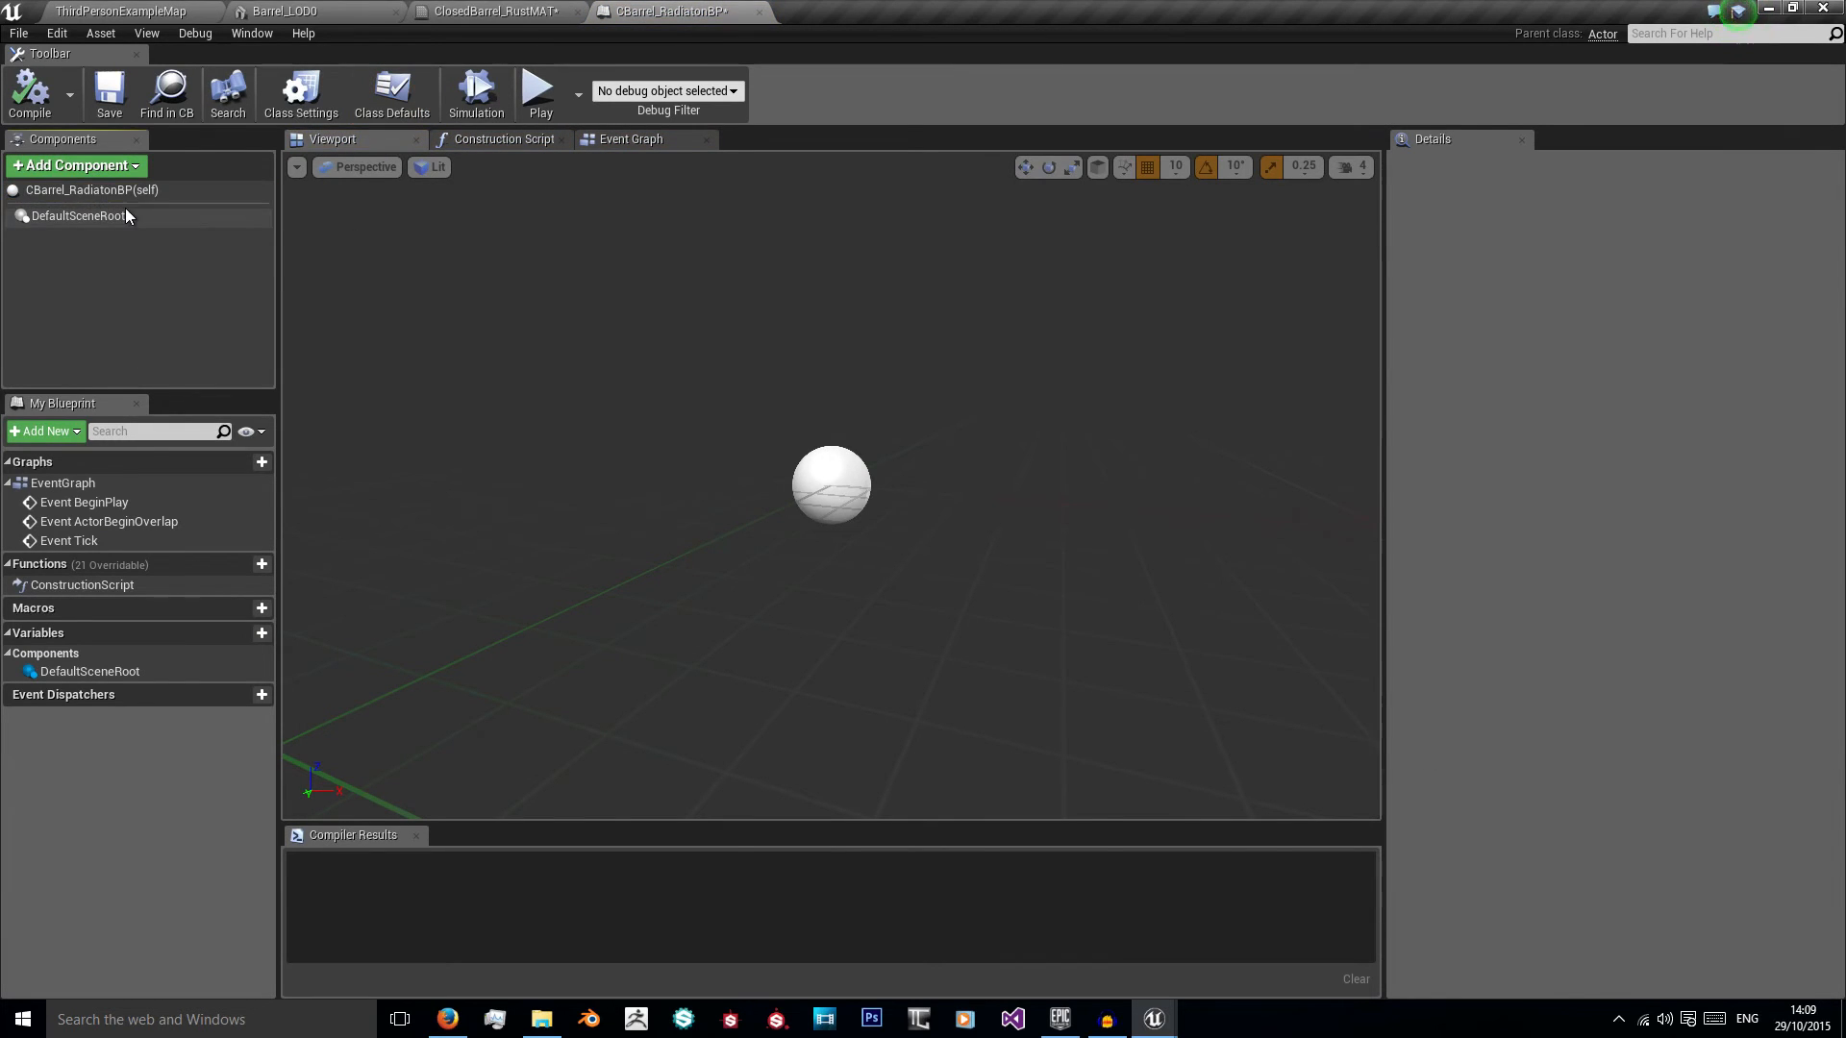
pyautogui.click(121, 216)
pyautogui.click(106, 168)
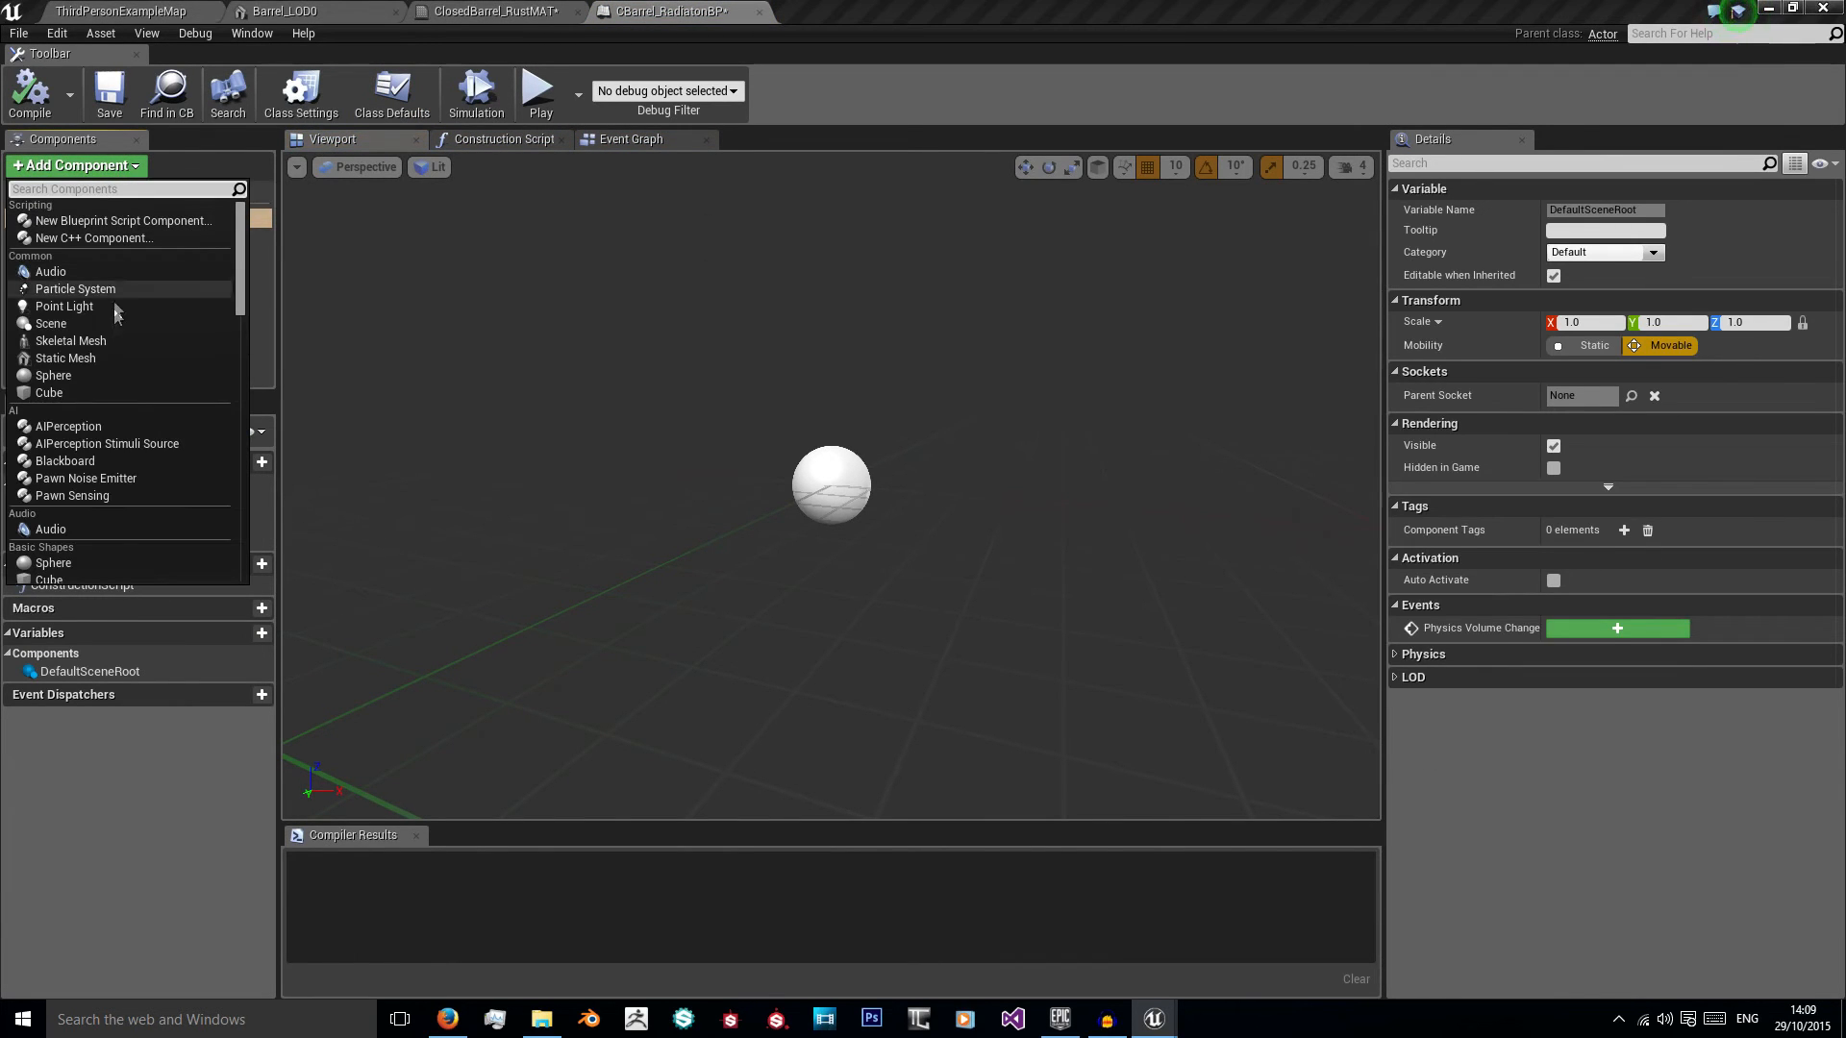
pyautogui.click(106, 358)
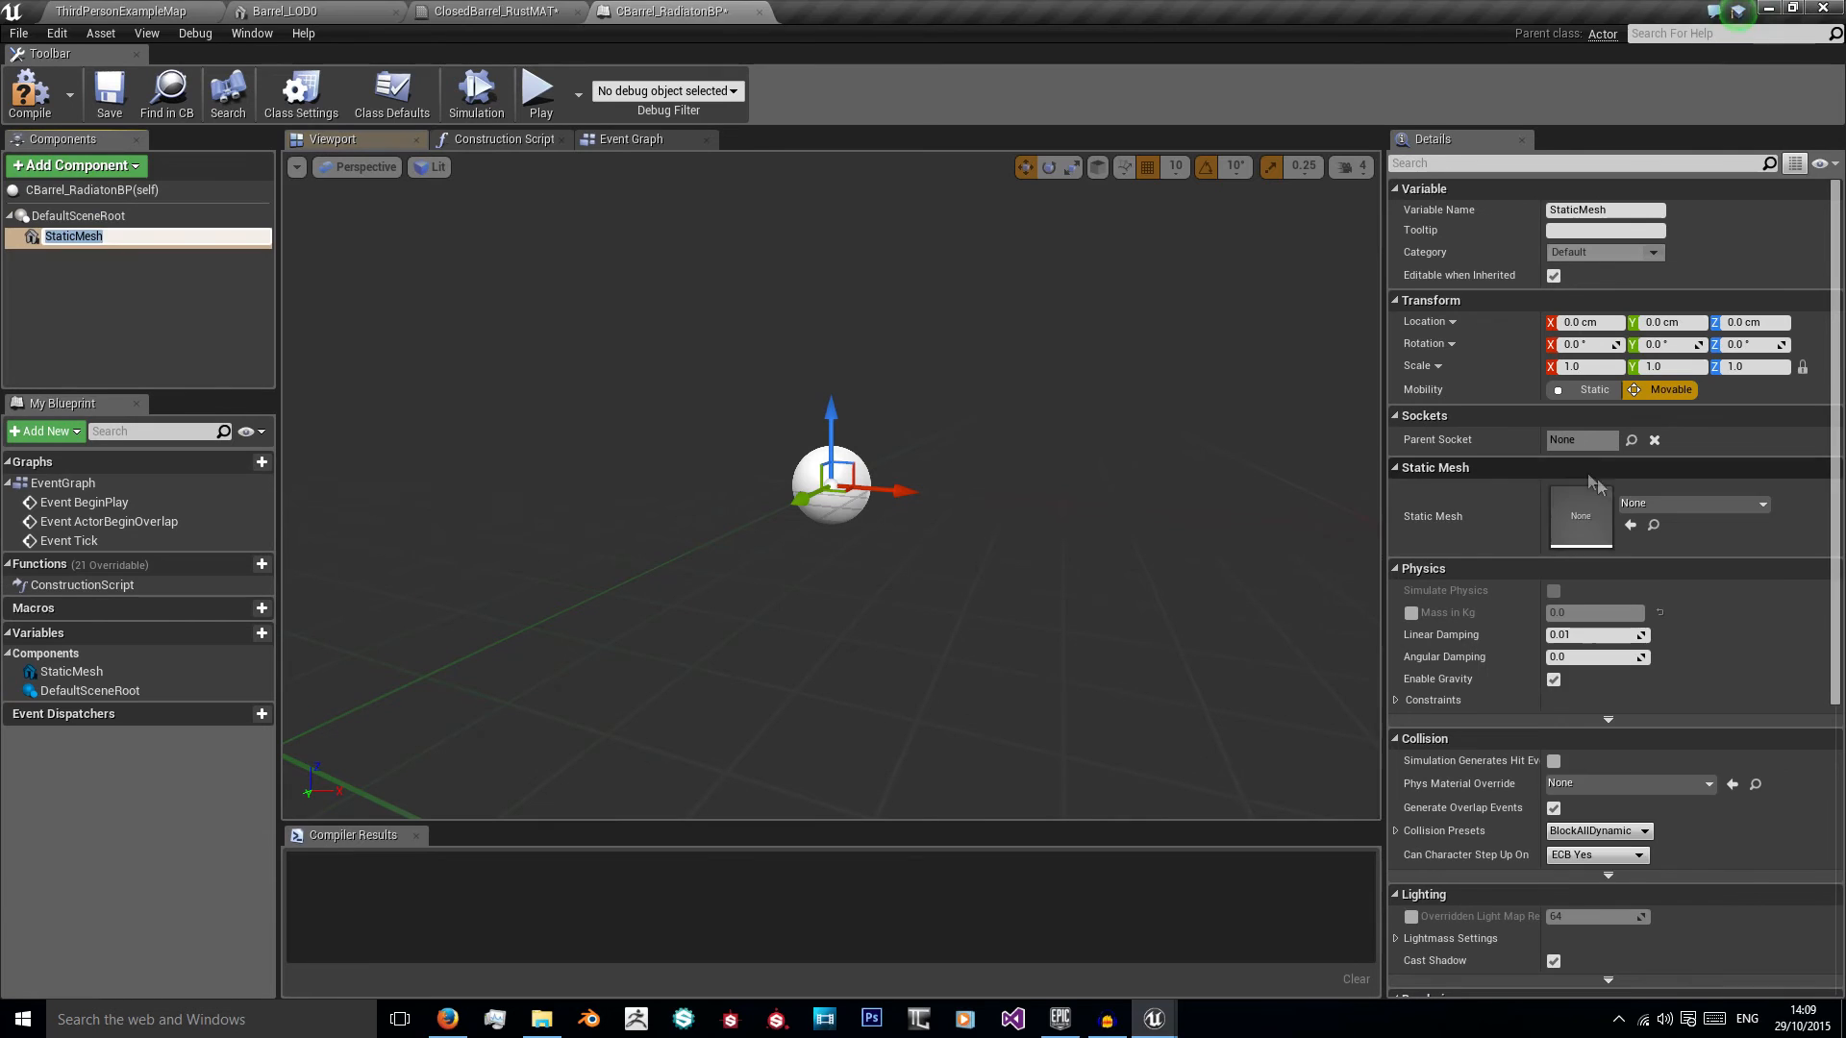
# Step: Assign the Barrel_LOD0 mesh to the Static Mesh component and add a Sphere Collision component to the blueprint
pyautogui.click(1688, 503)
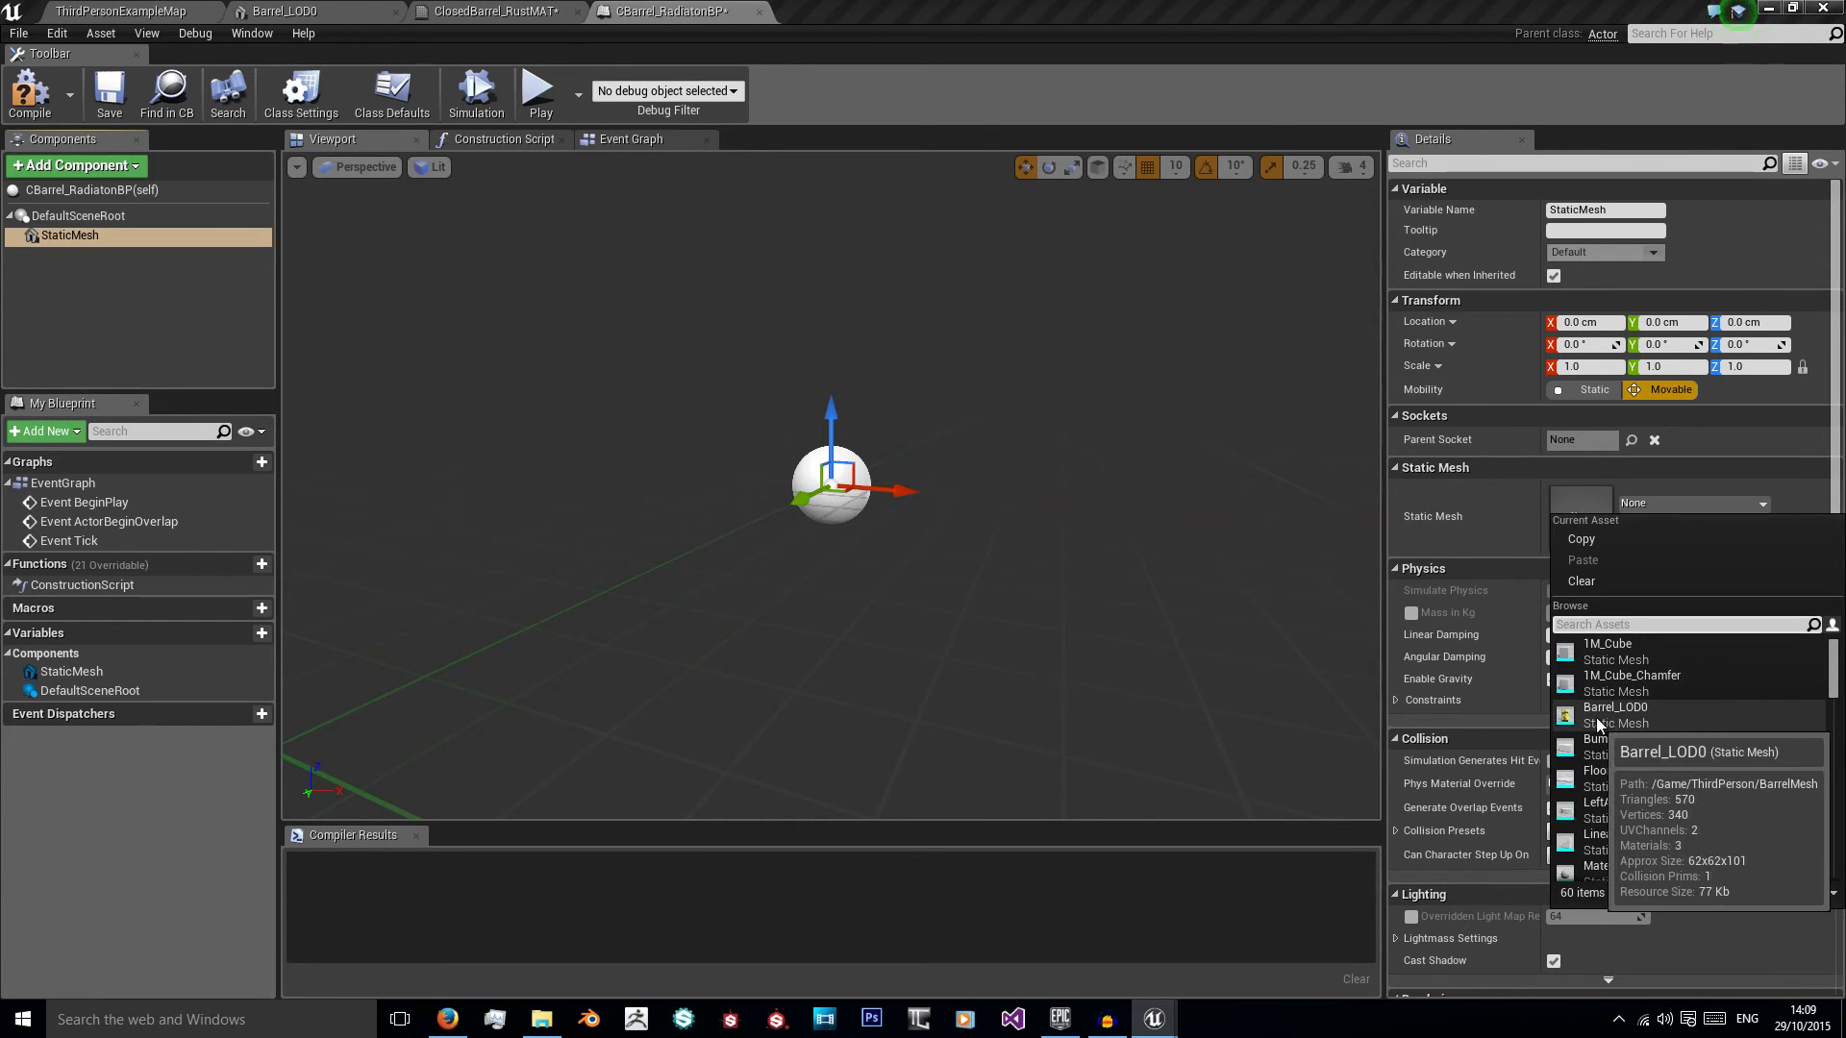
pyautogui.click(1692, 719)
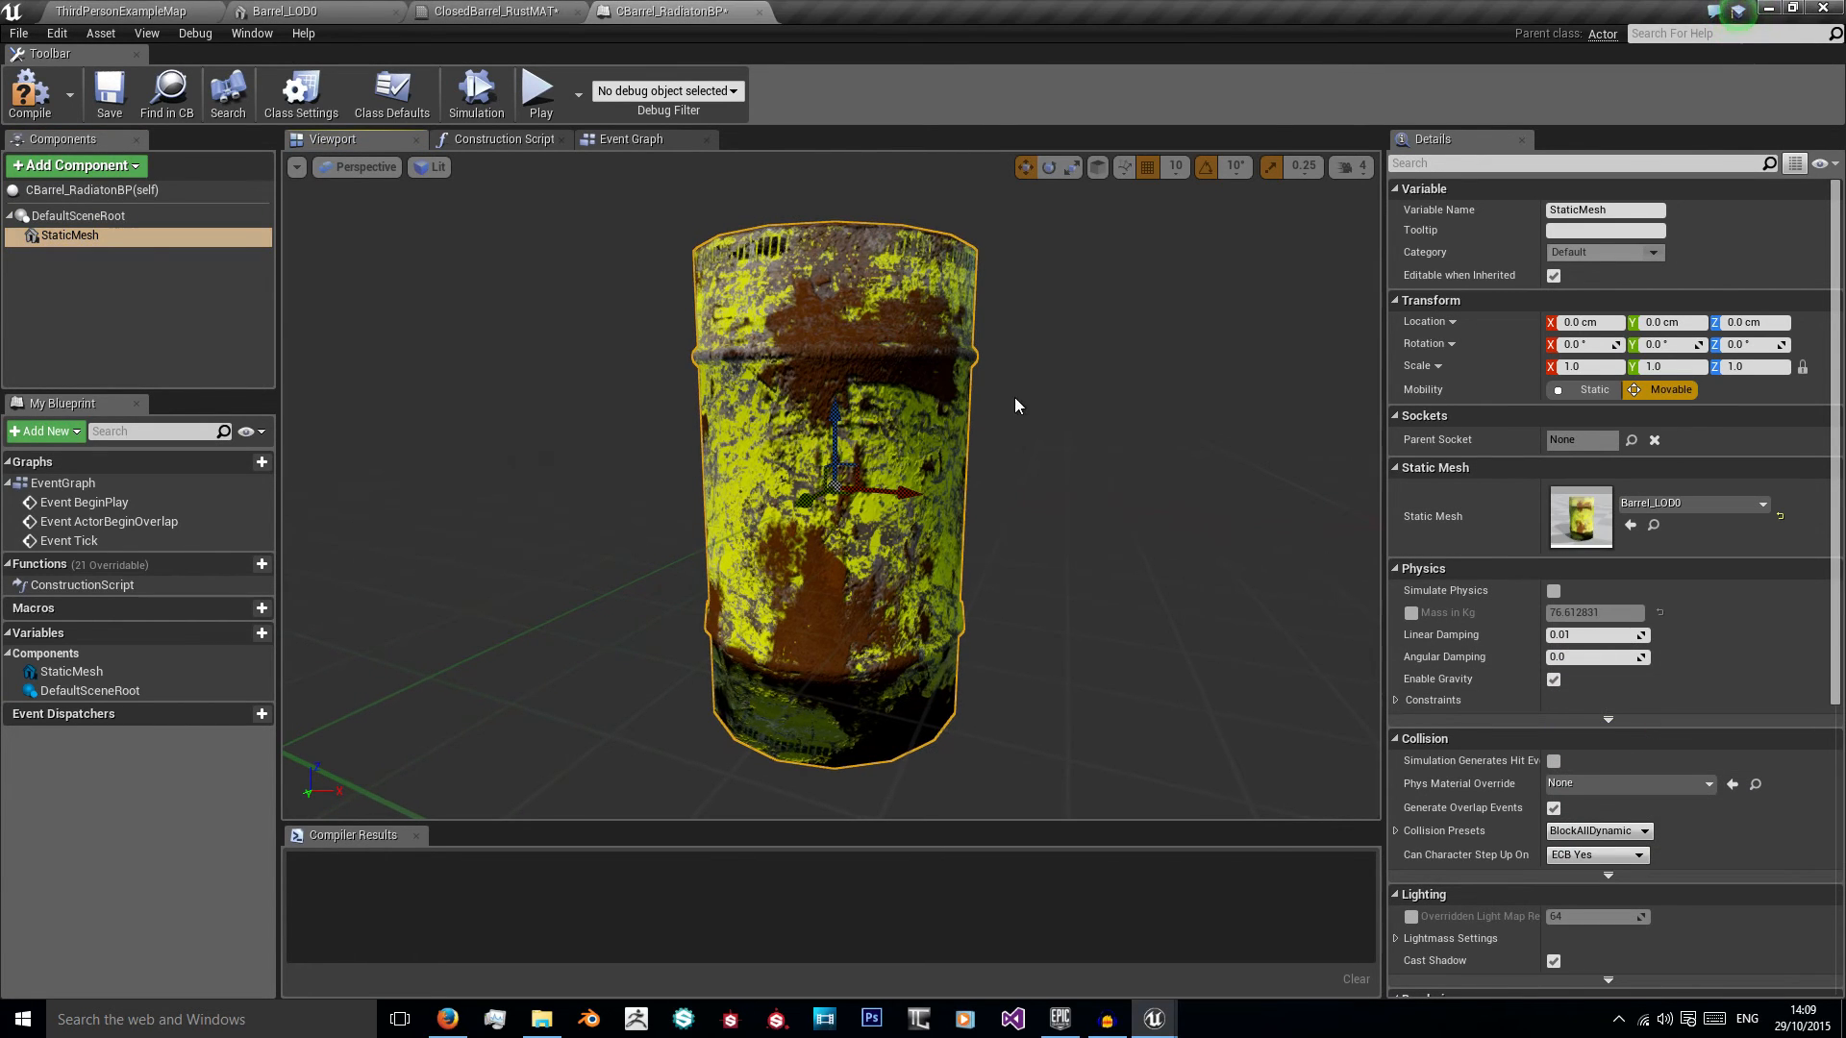
pyautogui.click(76, 165)
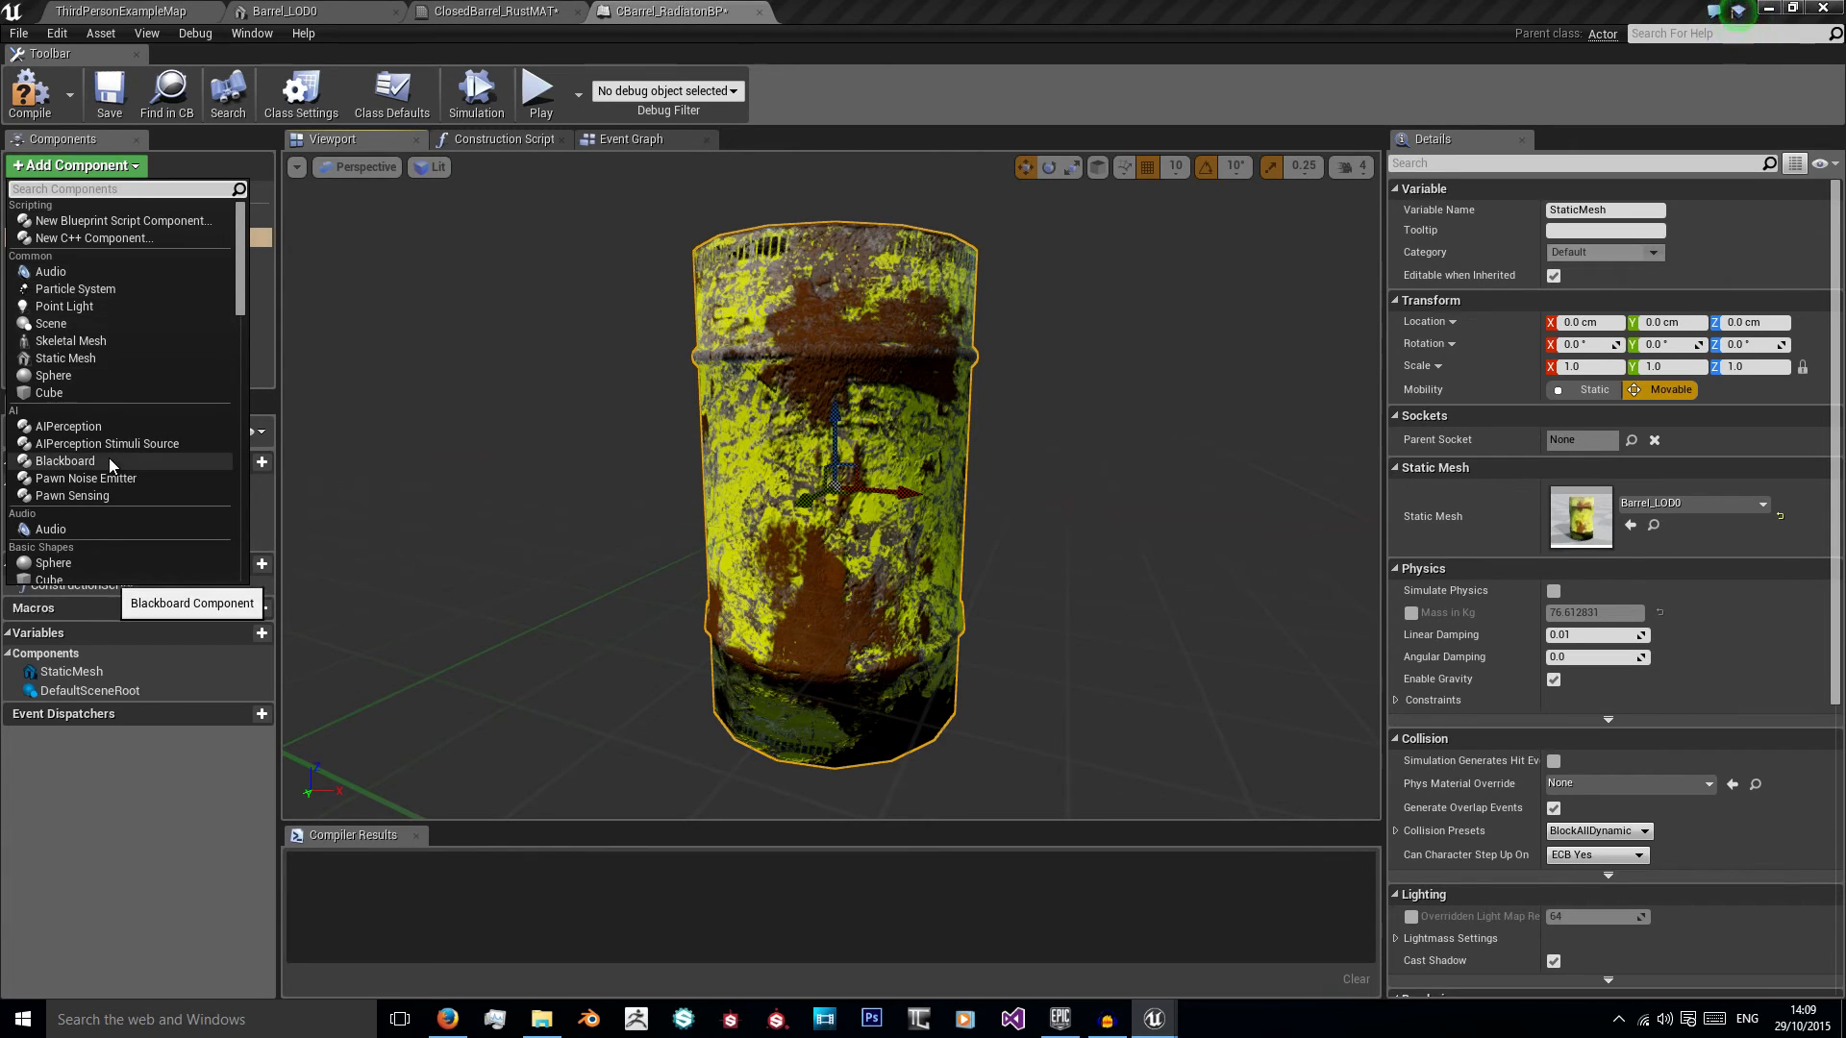
pyautogui.scroll(-5, 113, 471)
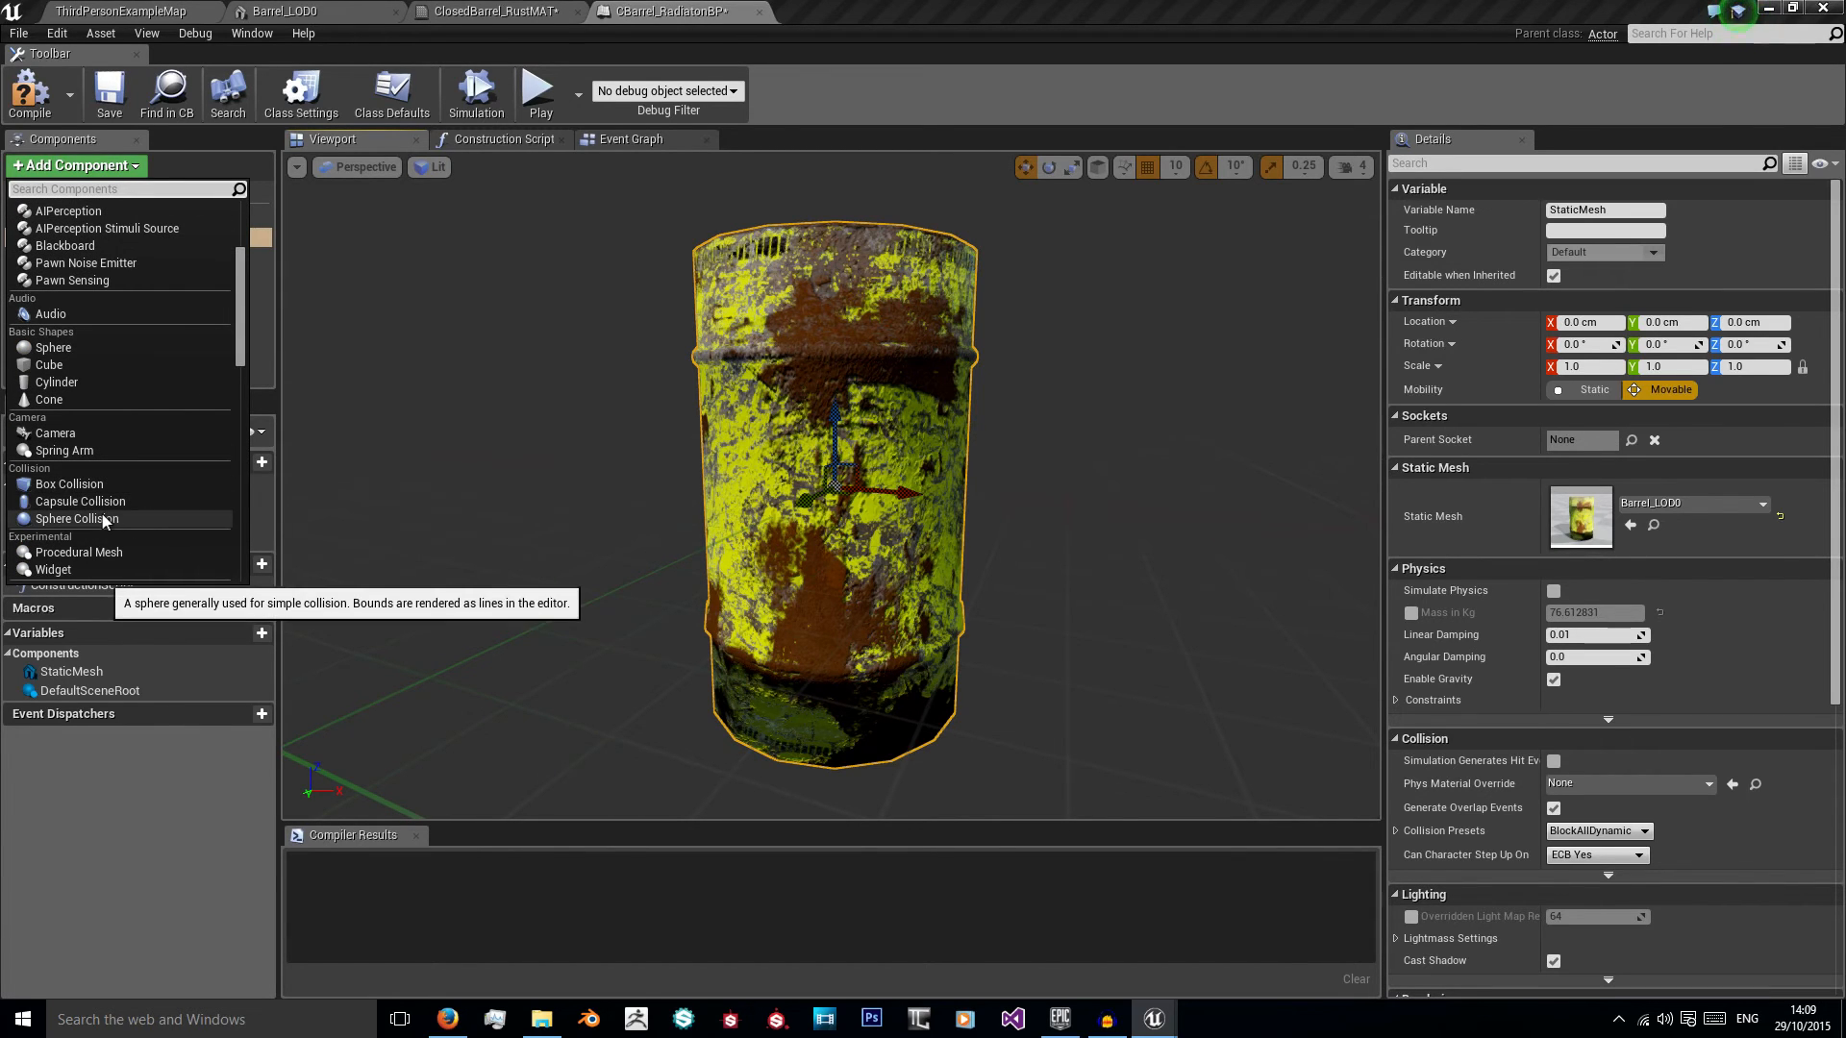
pyautogui.click(113, 520)
pyautogui.scroll(-5, 799, 397)
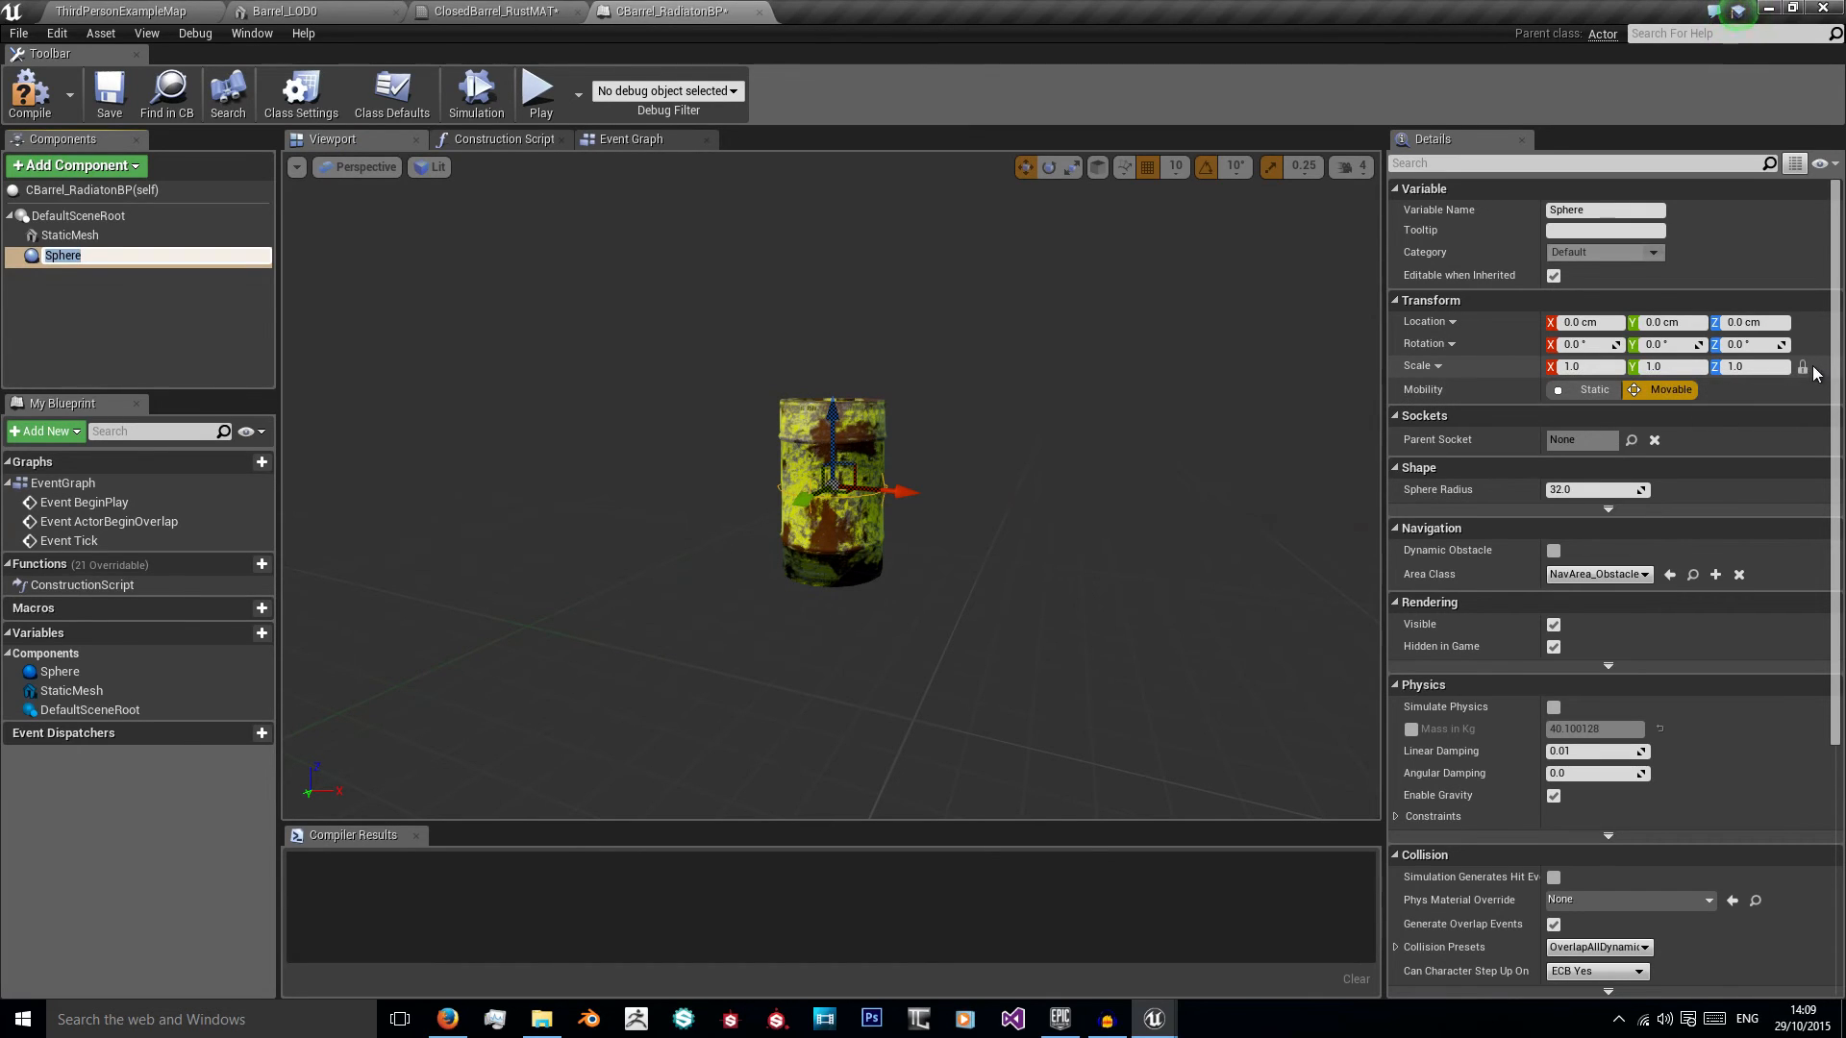
# Step: Lock the collision sphere's scale proportions and scale it uniformly to 5.0 around the barrel
pyautogui.click(1804, 370)
pyautogui.click(1591, 368)
pyautogui.write('5')
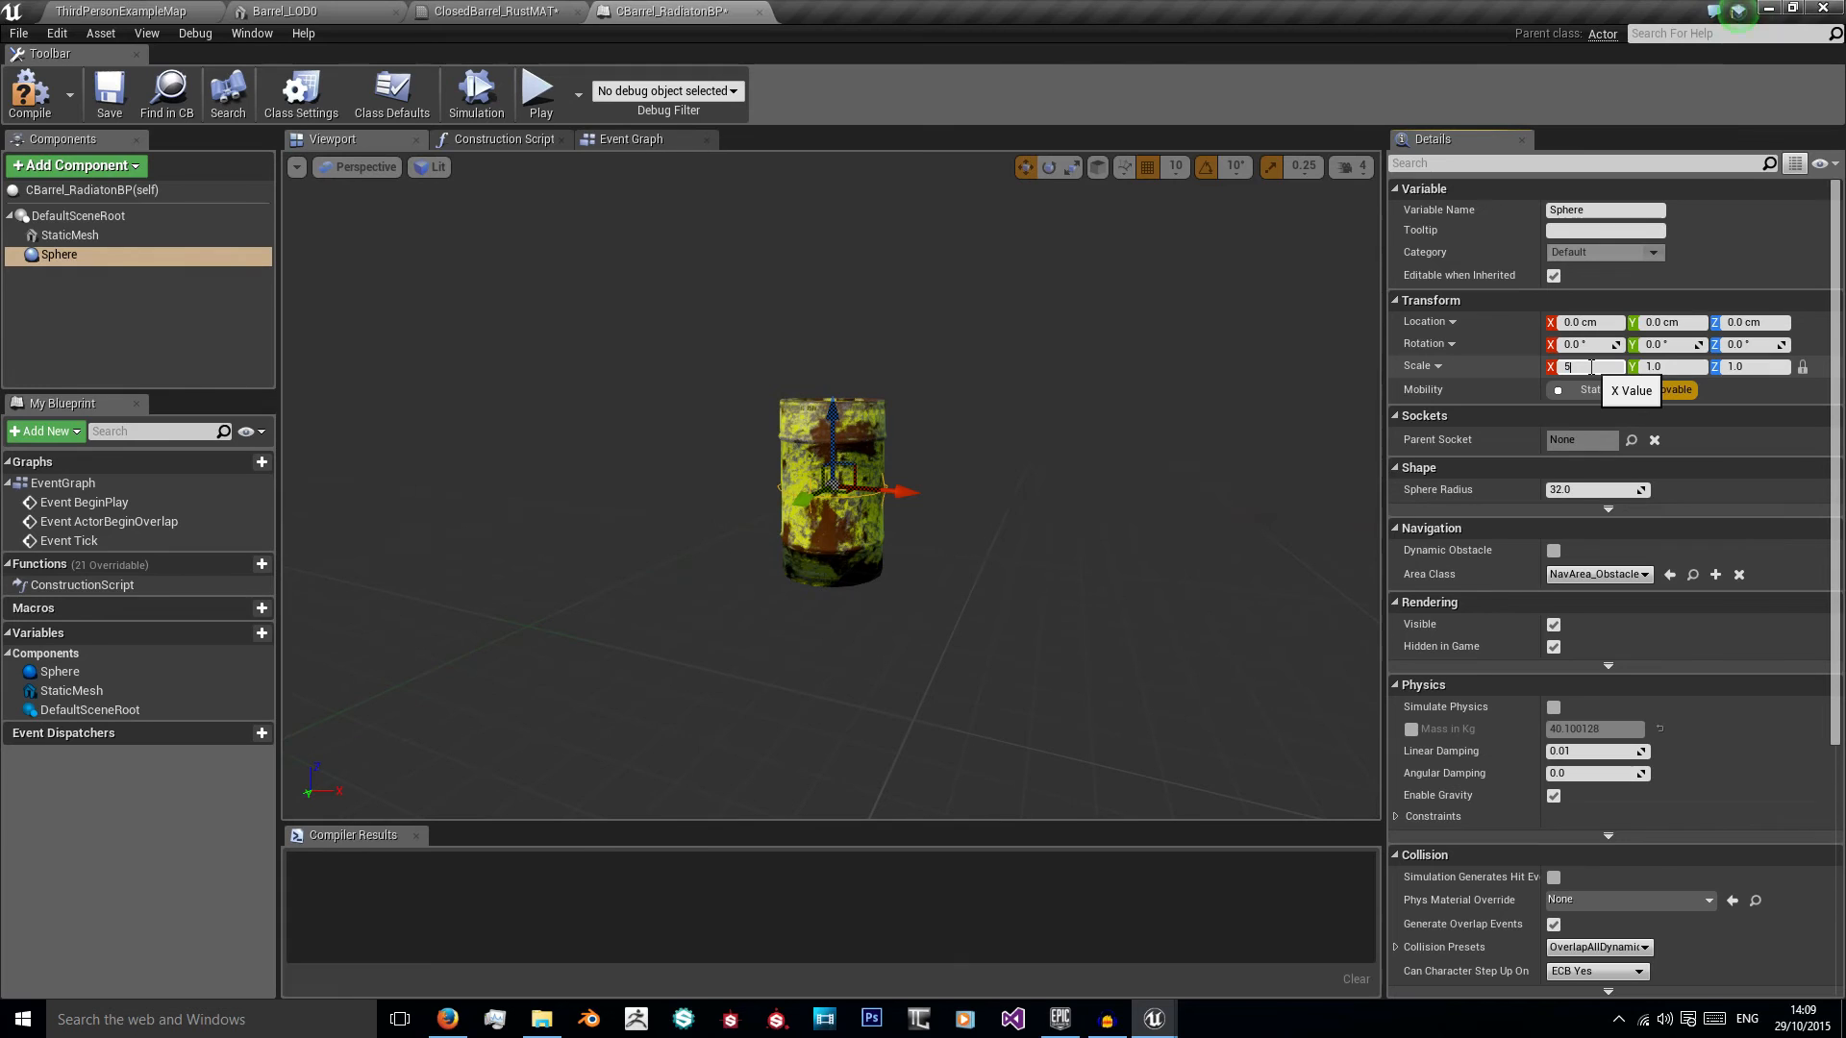
pyautogui.press('Return')
pyautogui.moveTo(900, 378)
pyautogui.mouseDown(button='right')
pyautogui.moveTo(942, 361)
pyautogui.moveTo(899, 378)
pyautogui.mouseUp(button='right')
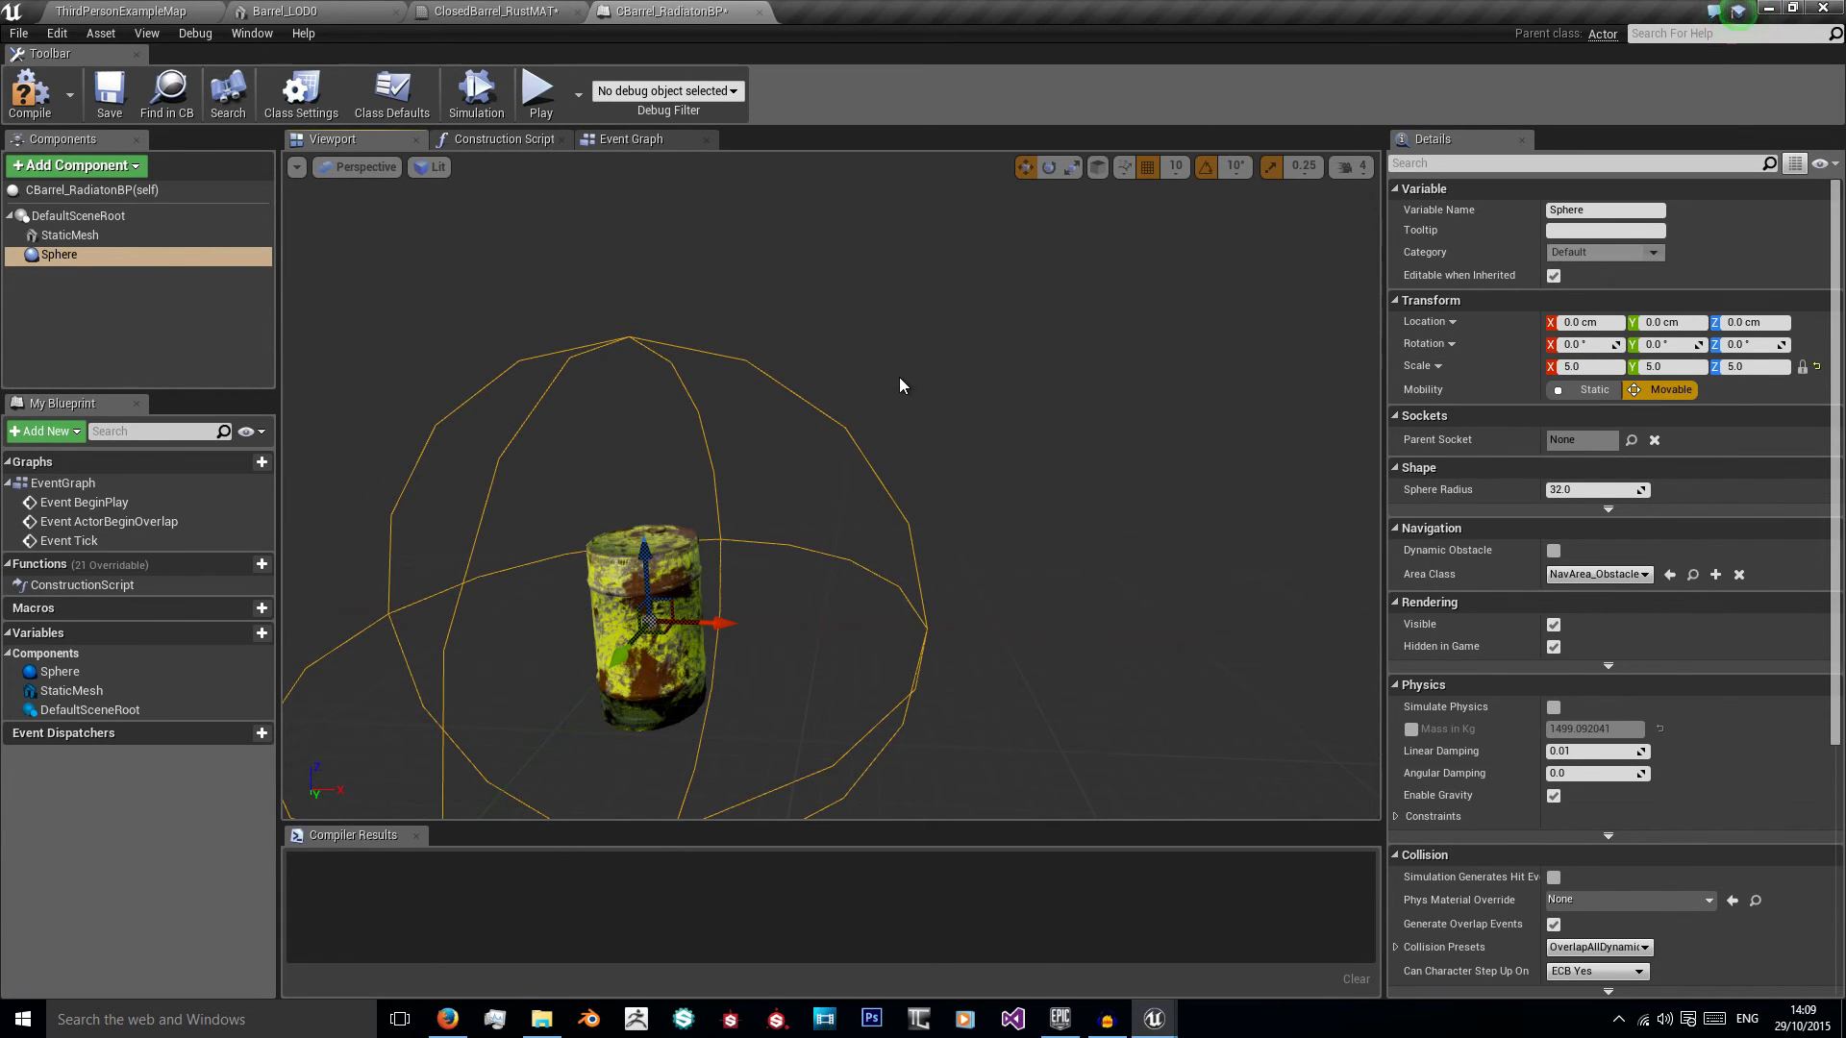
pyautogui.moveTo(899, 378); pyautogui.dragTo(808, 245, button='right')
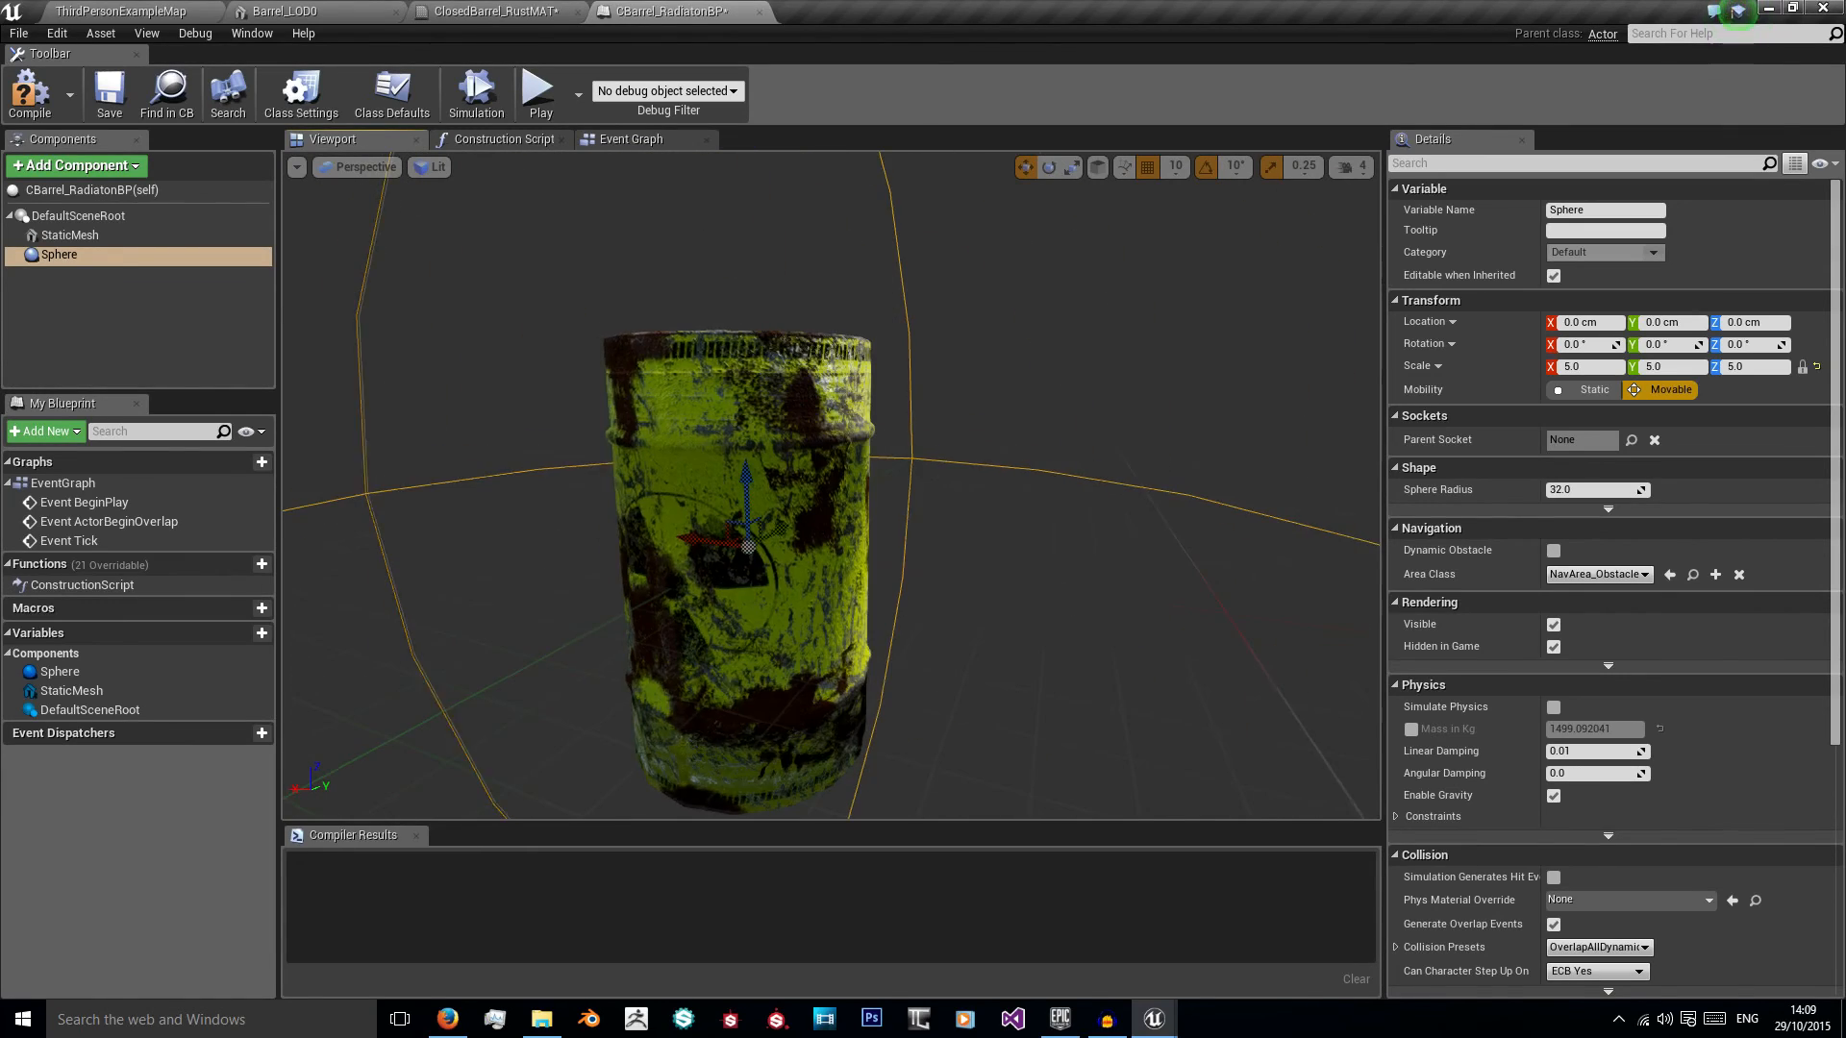
# Step: Compile the barrel blueprint and return to the ThirdPersonExampleMap level
pyautogui.press('f')
pyautogui.press('F7')
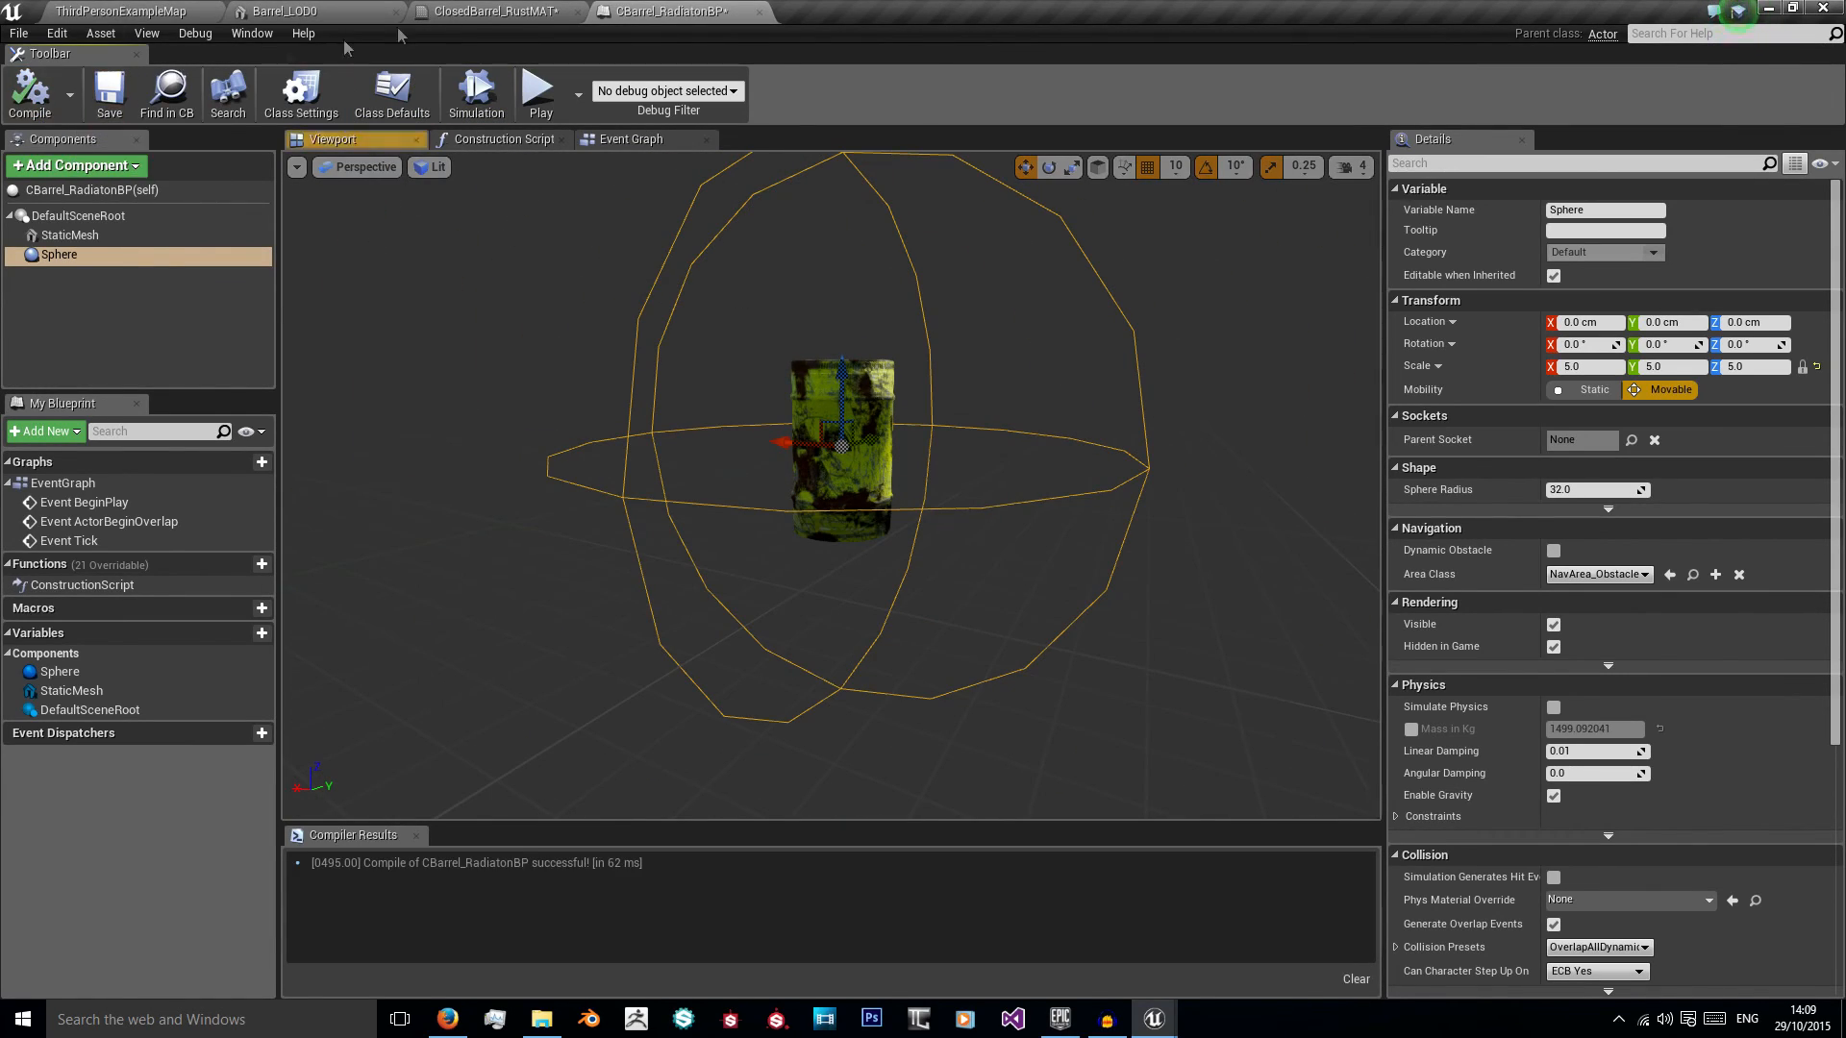
pyautogui.click(495, 11)
pyautogui.click(284, 10)
pyautogui.click(120, 10)
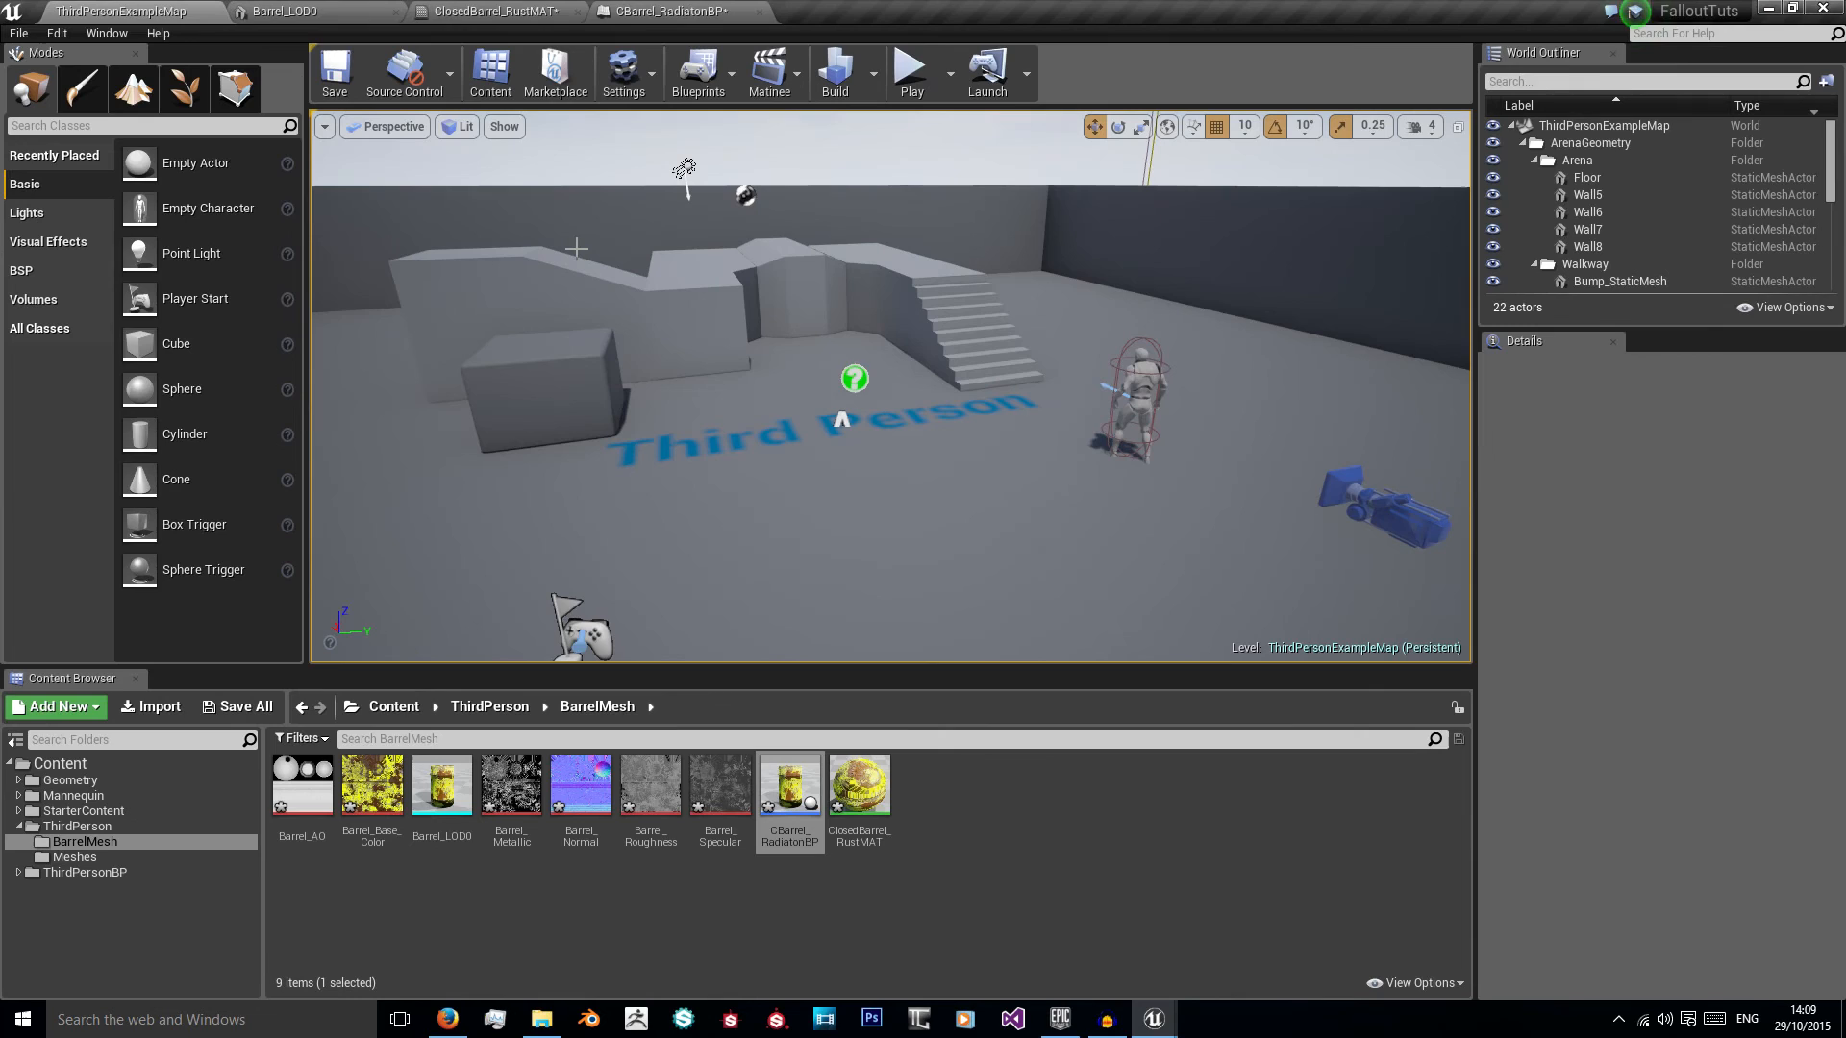